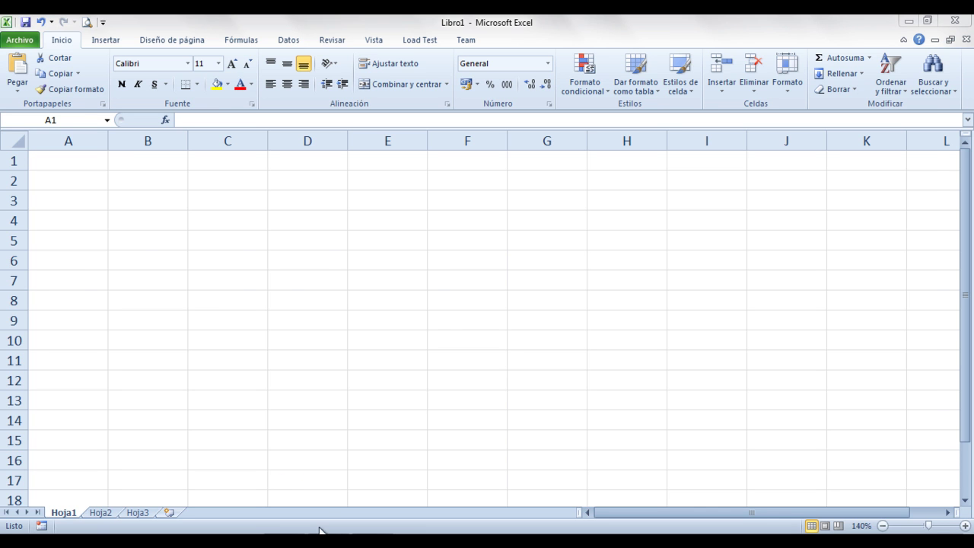
# - Switch to the clase excel.txt notes in Notepad, then narrow the window and move it lower over the worksheet
pyautogui.hotkey('alt', 'Tab')
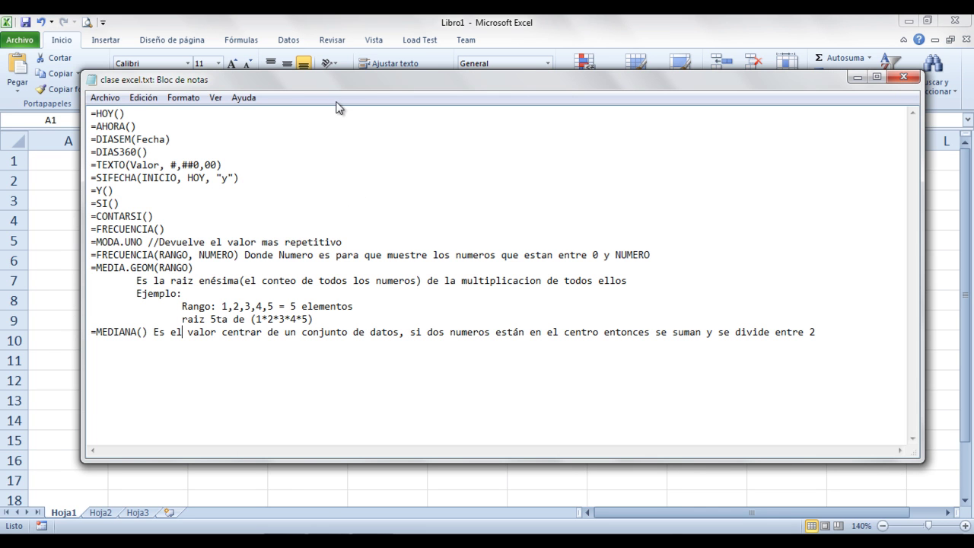
pyautogui.moveTo(82, 152); pyautogui.dragTo(231, 181)
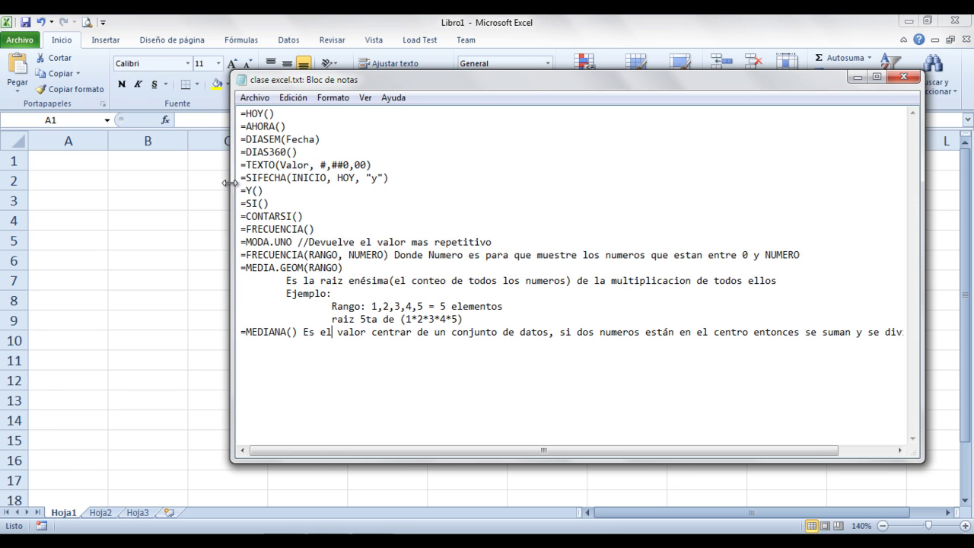
pyautogui.moveTo(490, 68); pyautogui.dragTo(484, 169)
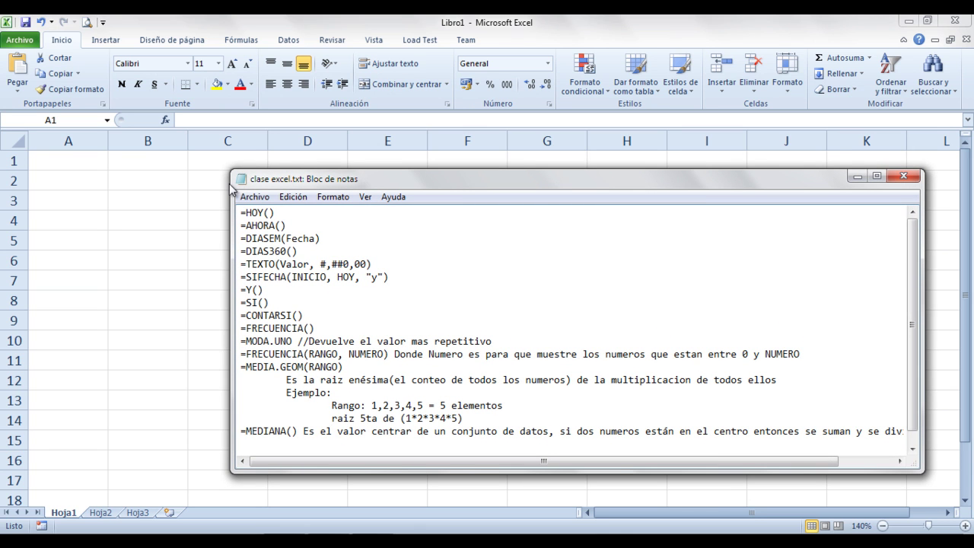
# - Enter the formula =HOY() in cell A1 of the Excel sheet and widen column A slightly
pyautogui.click(97, 168)
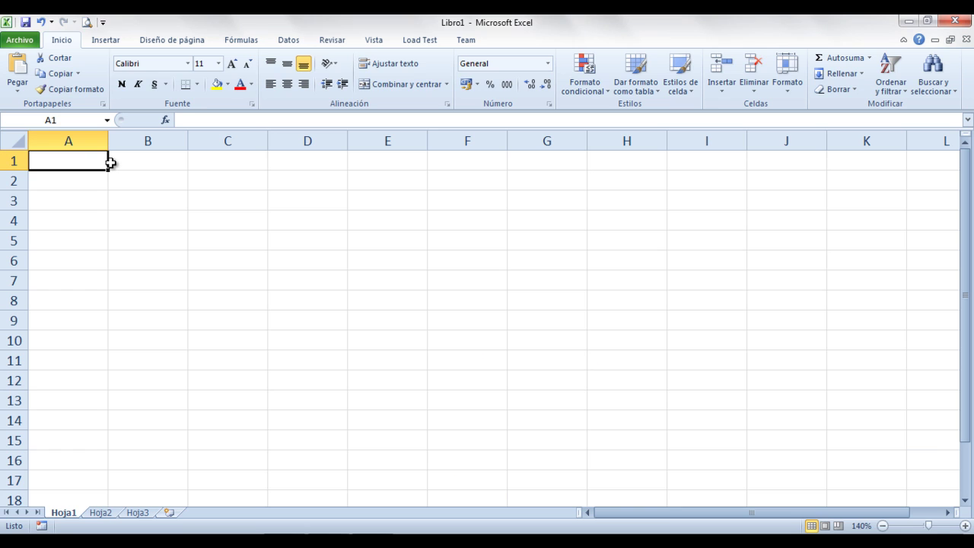
pyautogui.write('=')
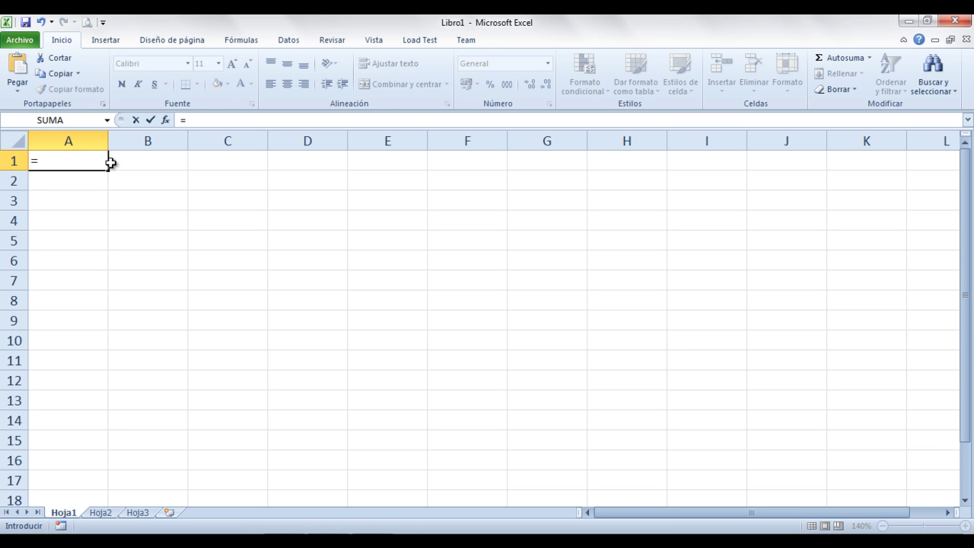
pyautogui.write('HOY')
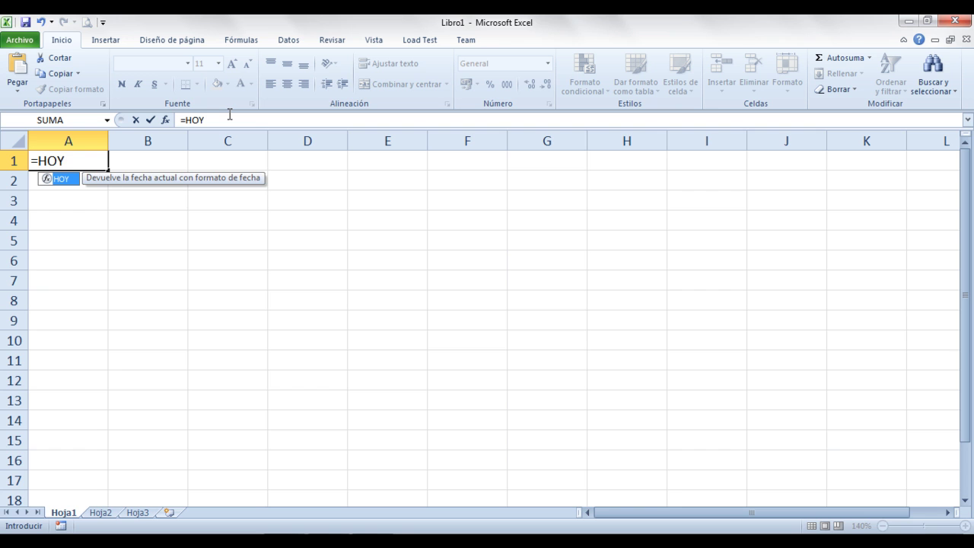
pyautogui.write('()')
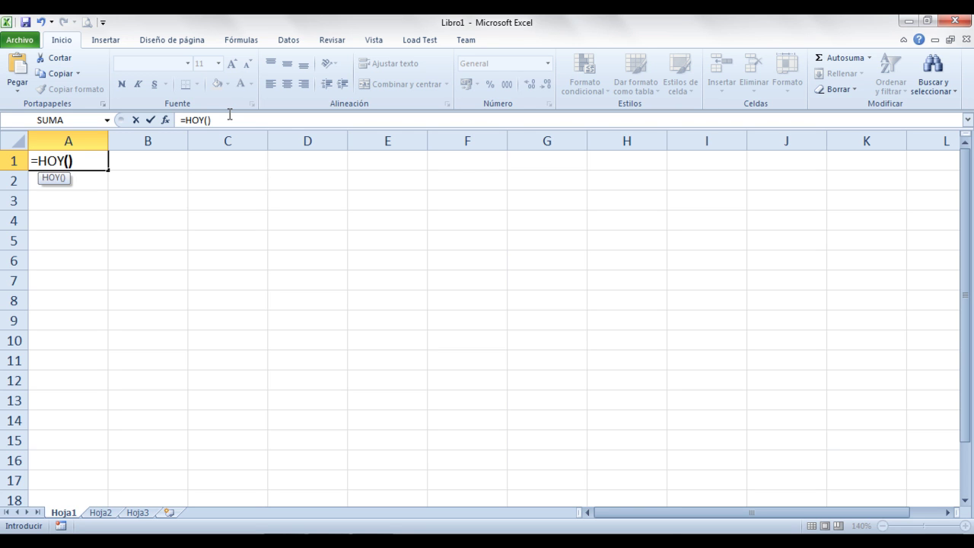
pyautogui.press('Return')
pyautogui.press('Up')
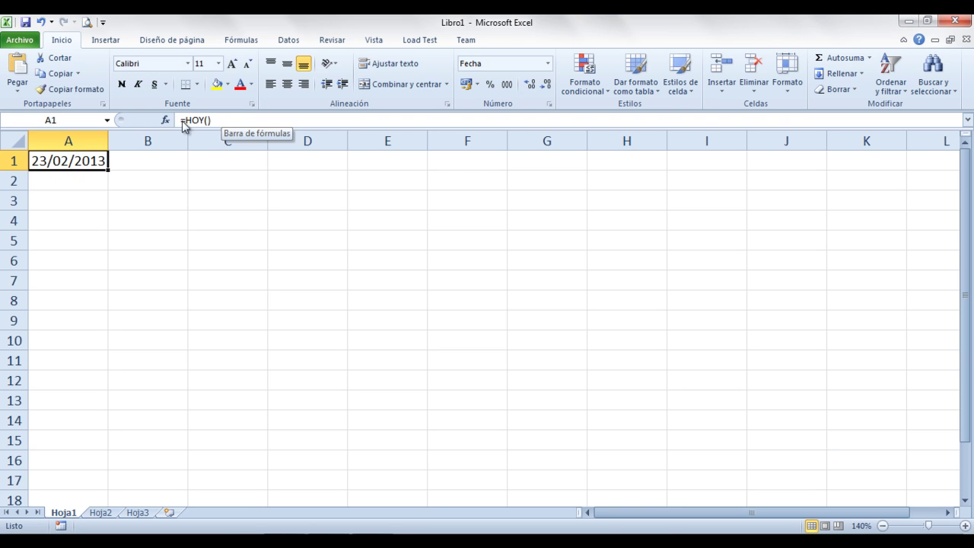
pyautogui.moveTo(108, 140); pyautogui.dragTo(124, 140)
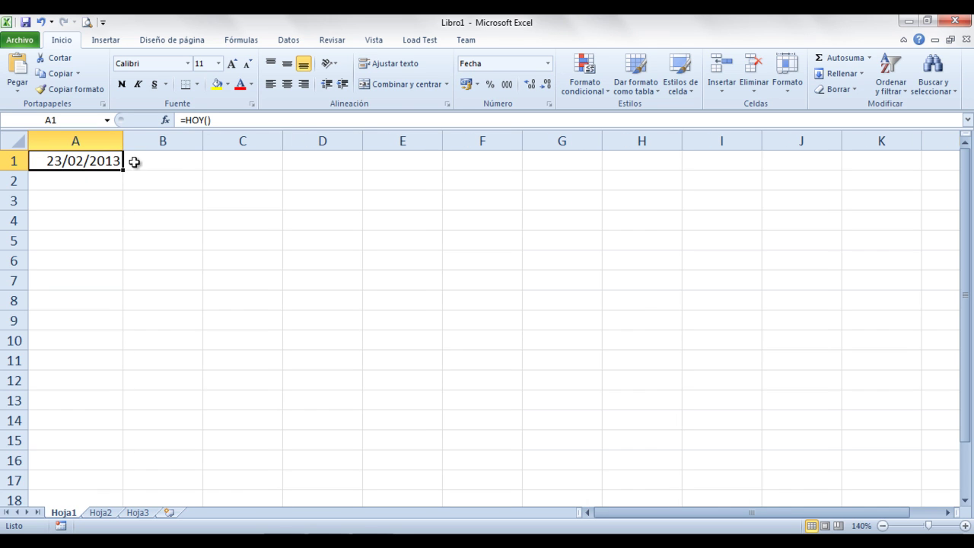
# - Check the function notes, enter =AHORA() in cell A2, and widen column A to fit the full date and time
pyautogui.click(95, 179)
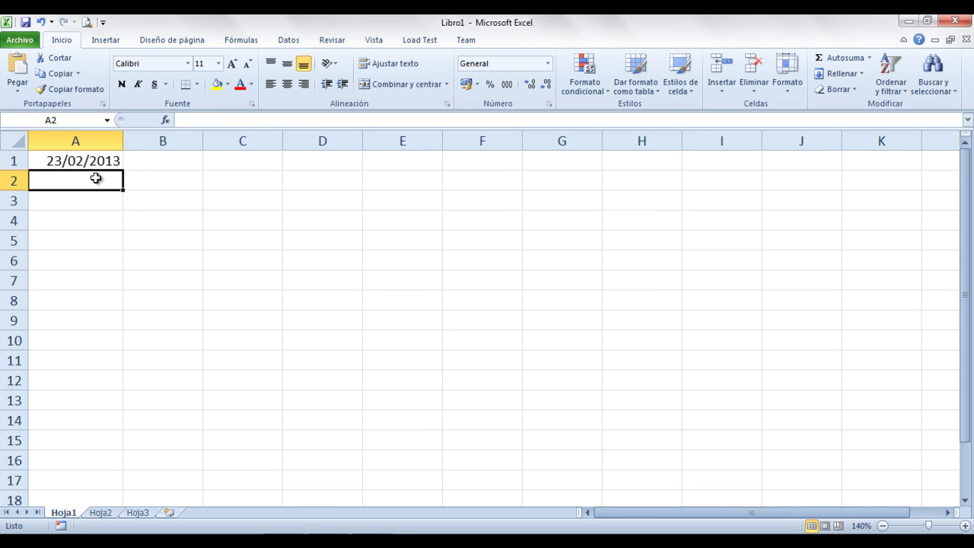
pyautogui.hotkey('alt', 'Tab')
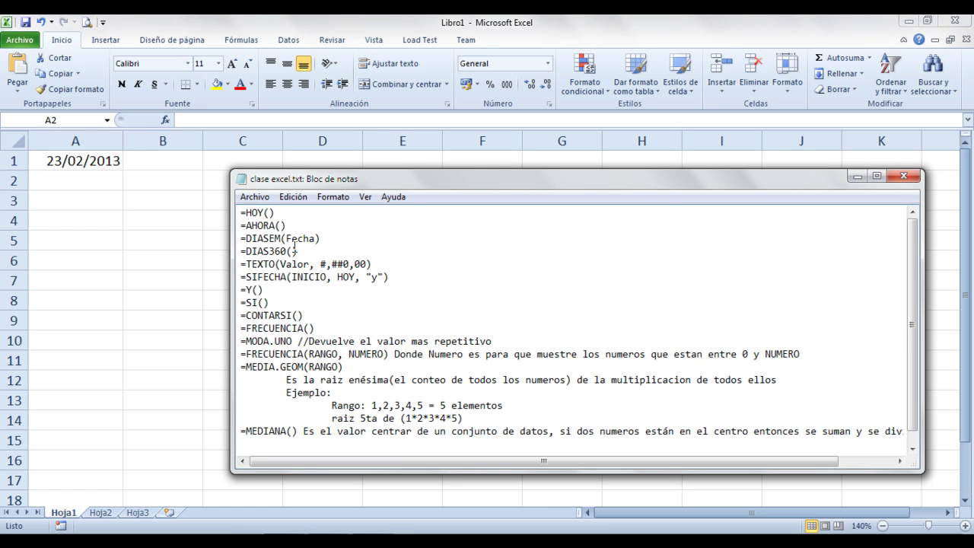
pyautogui.hotkey('alt', 'Tab')
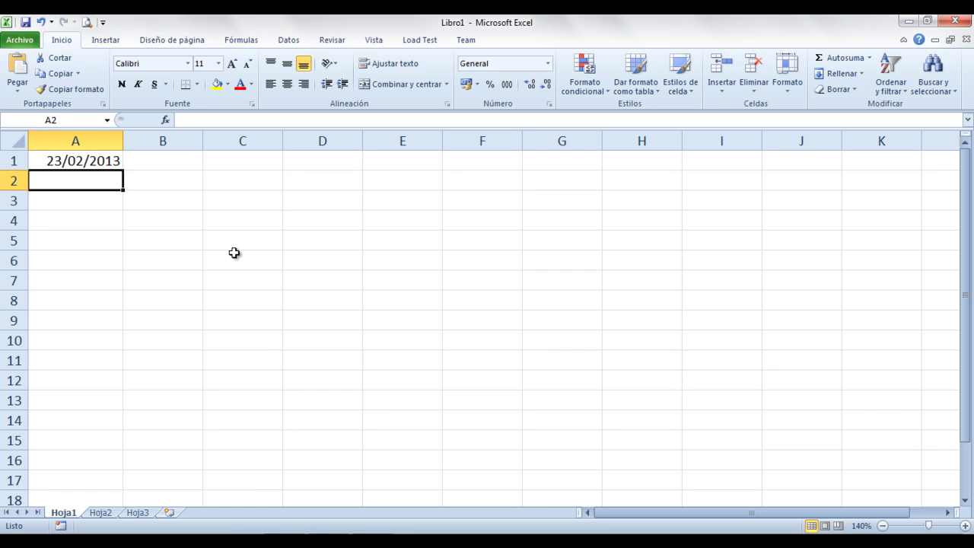
pyautogui.write('=ahora')
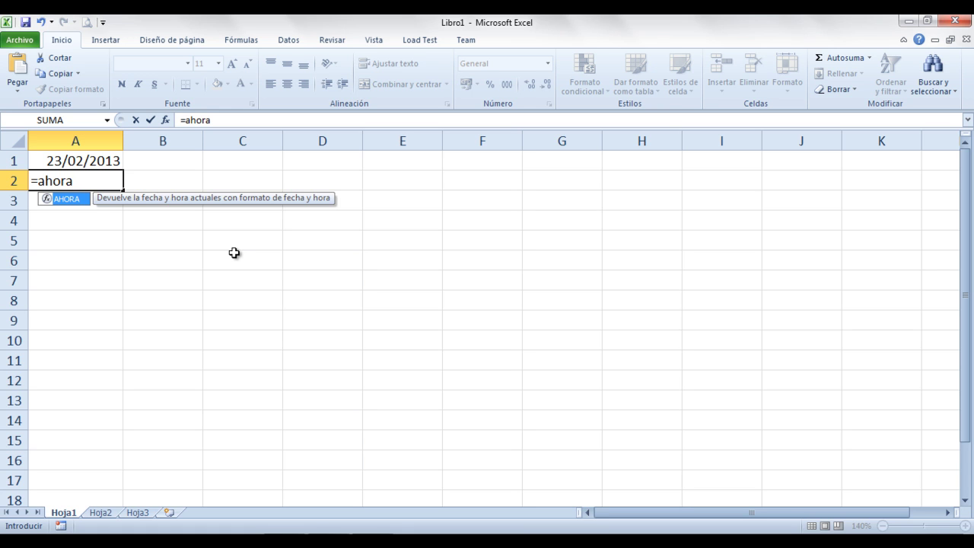
pyautogui.write('()')
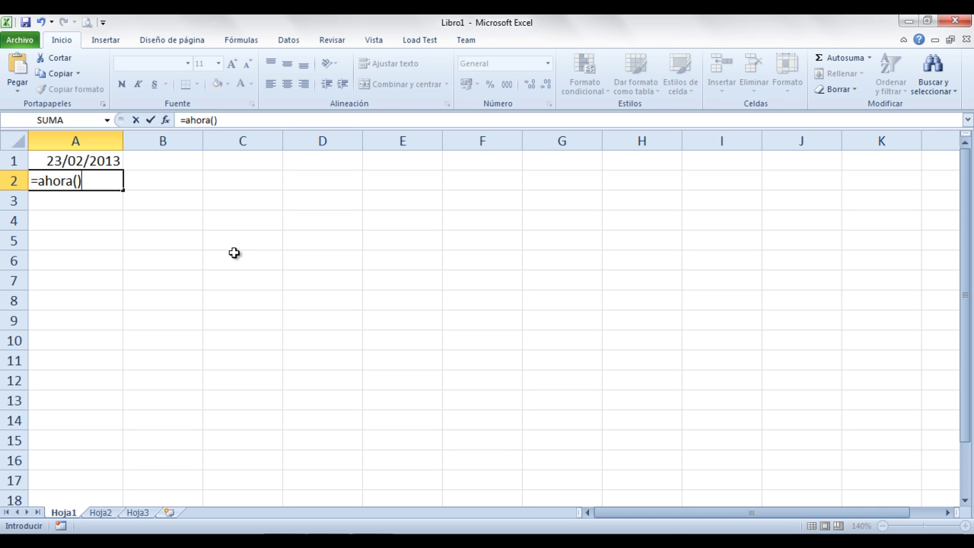
pyautogui.press('Return')
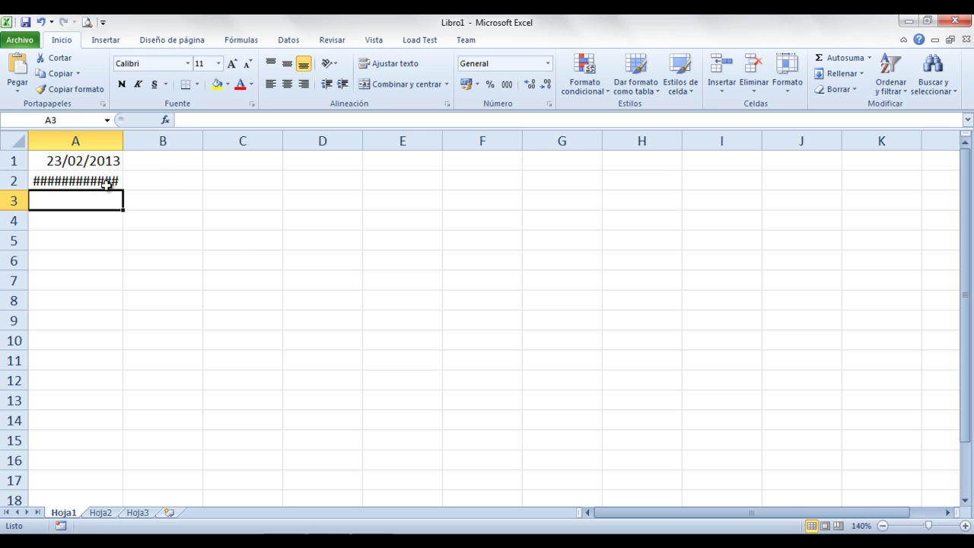
pyautogui.moveTo(107, 185)
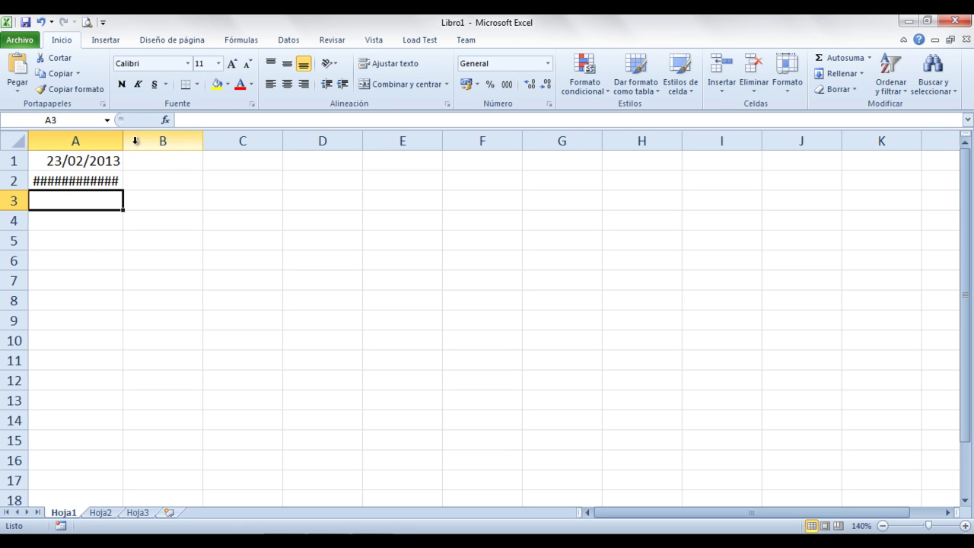
pyautogui.moveTo(124, 140); pyautogui.dragTo(172, 142)
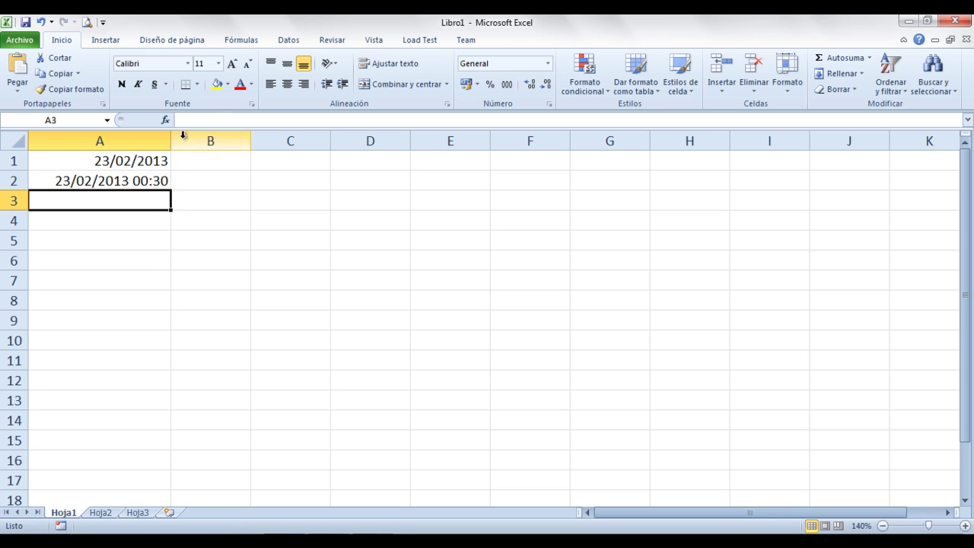
# - Inspect the AHORA formula and the time part shown in cell A2
pyautogui.click(123, 183)
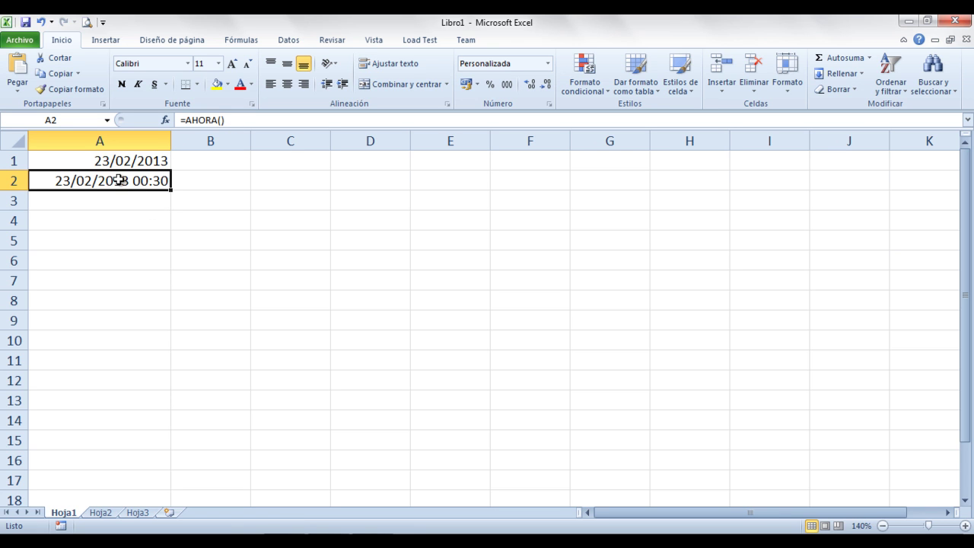
pyautogui.doubleClick(142, 182)
pyautogui.click(232, 196)
pyautogui.click(153, 181)
# - Consult the function notes and enter =DIASEM(A1) in cell A3 to get the weekday number of the date in A1
pyautogui.hotkey('alt', 'Tab')
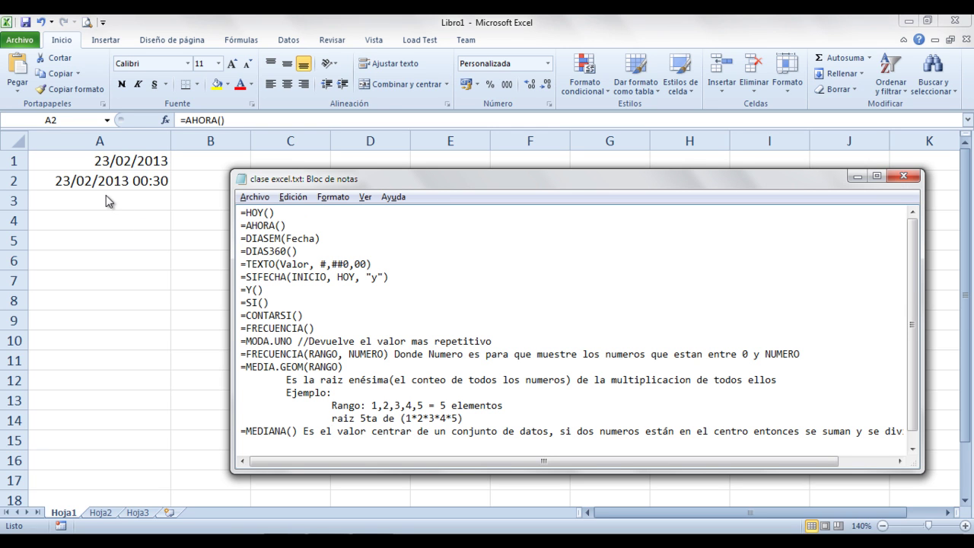
pyautogui.hotkey('alt', 'Tab')
pyautogui.click(130, 202)
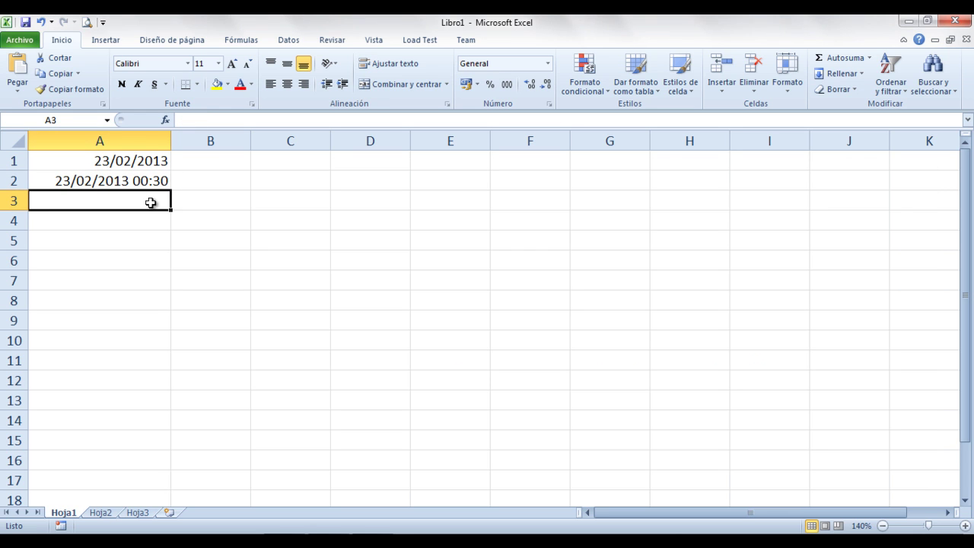
pyautogui.write('=')
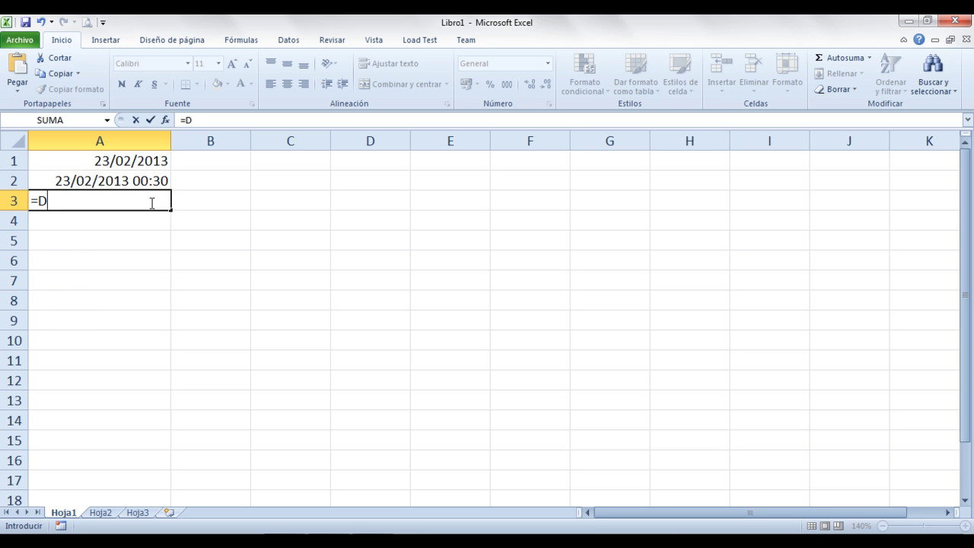
pyautogui.write('DIAS')
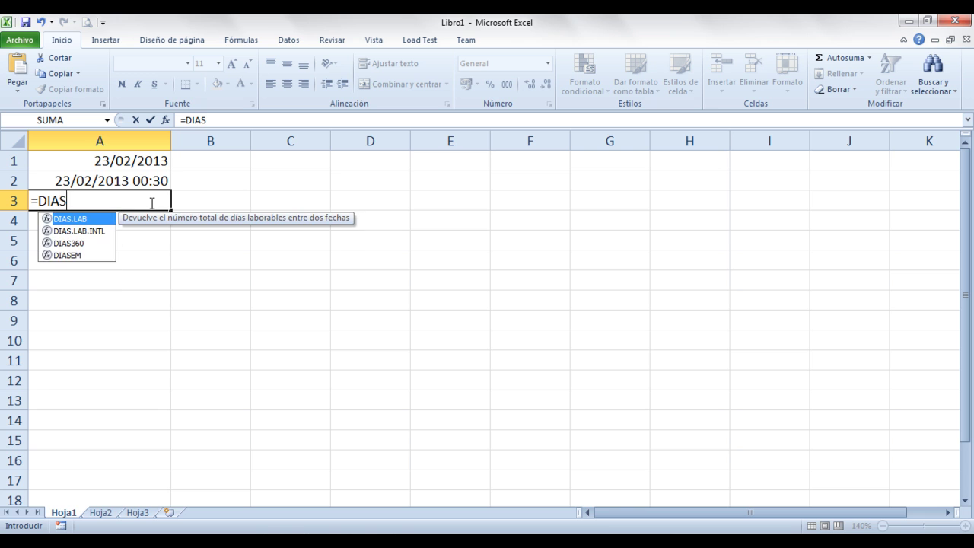
pyautogui.press('Down')
pyautogui.press('Down')
pyautogui.press('Down')
pyautogui.press('Tab')
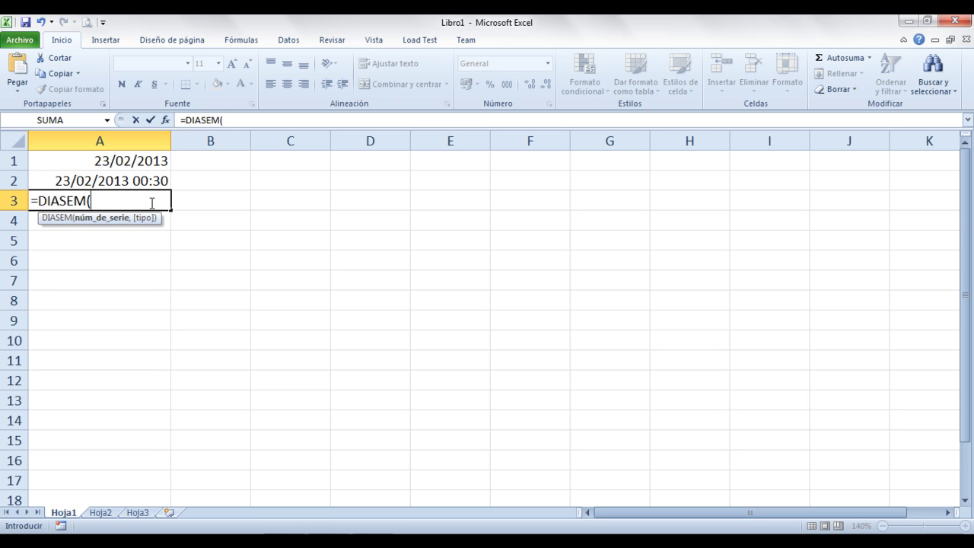
pyautogui.click(111, 161)
pyautogui.write(')')
pyautogui.press('Return')
pyautogui.press('Up')
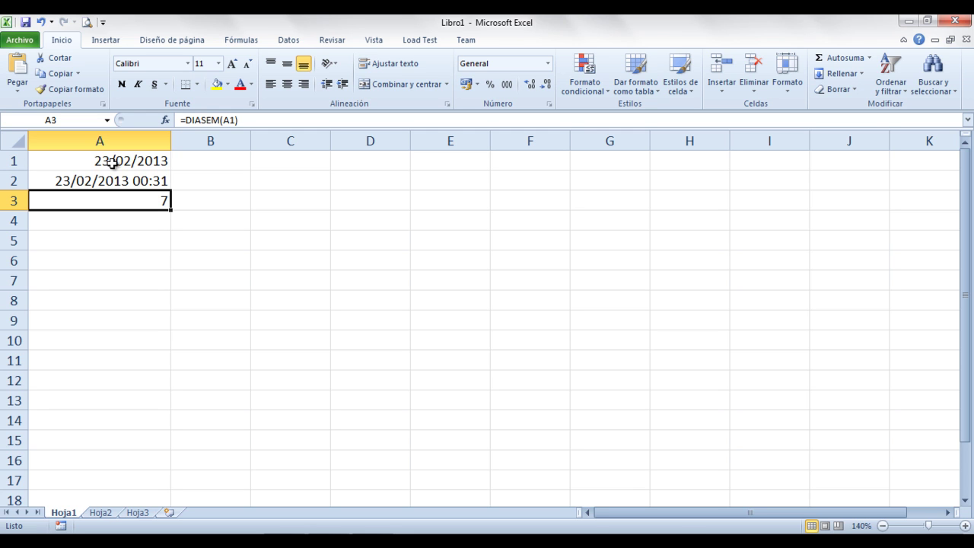
# - Add type 2, numbering Monday as 1 to Sunday as 7, to the weekday formula in A3, making it =DIASEM(A1,2)
pyautogui.doubleClick(139, 201)
pyautogui.press('Left')
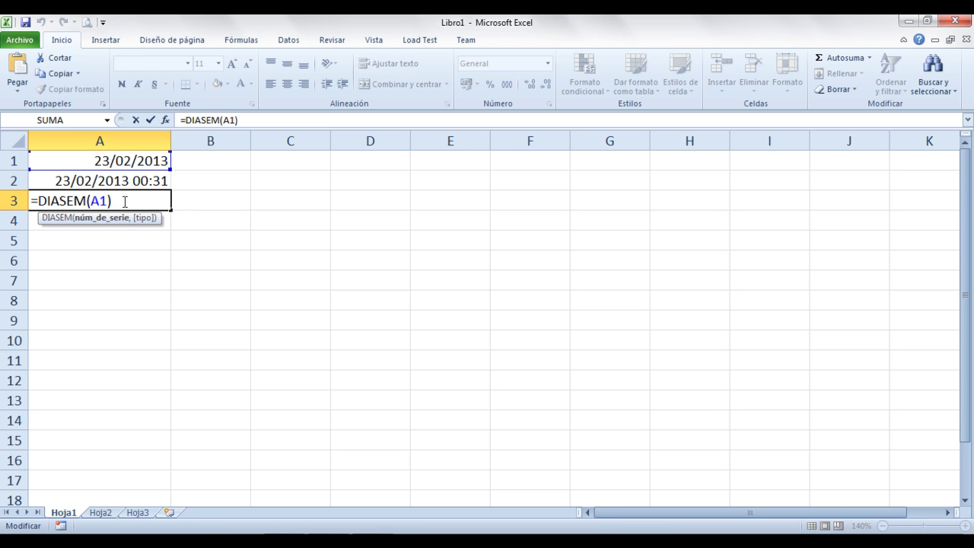
pyautogui.write(',')
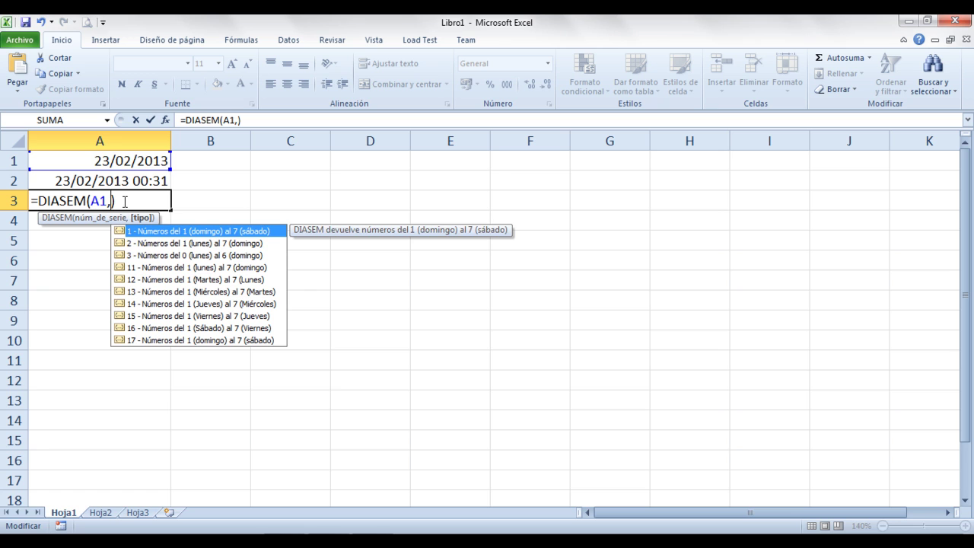
pyautogui.press('Down')
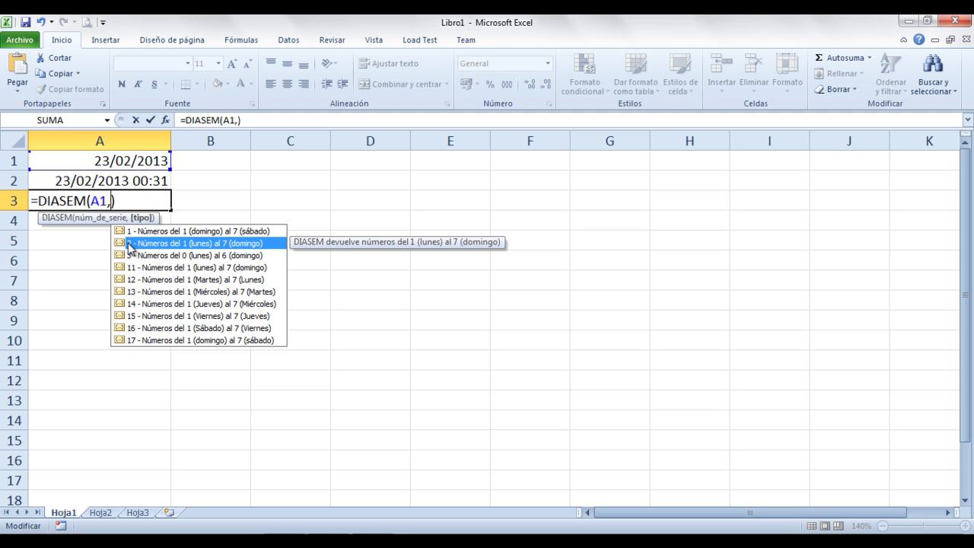
pyautogui.write('2')
pyautogui.press('Return')
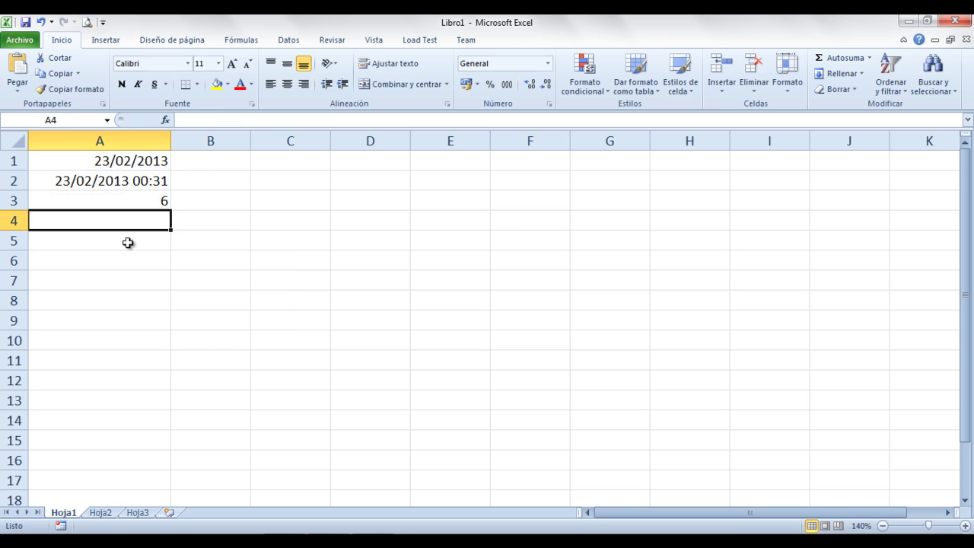
pyautogui.press('Up')
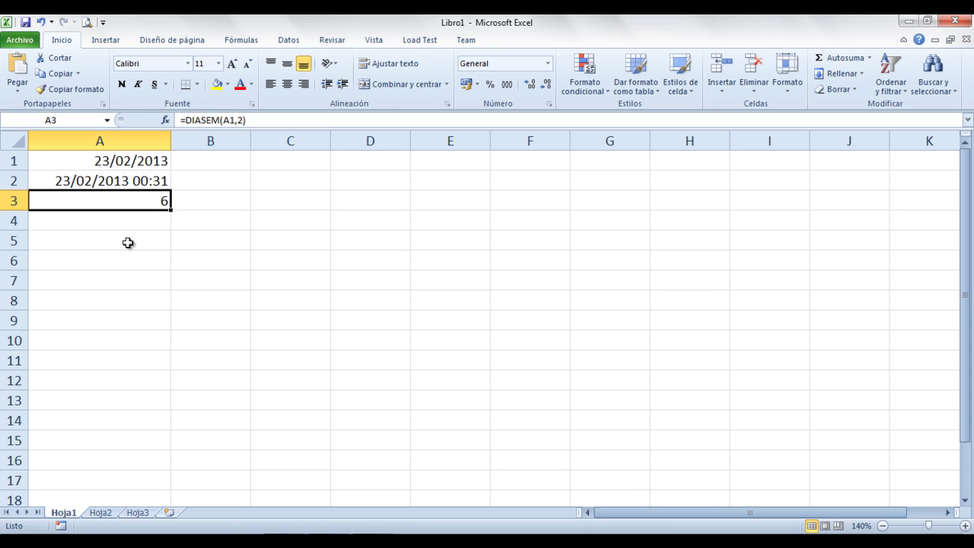
# - Enter =DIASEM(HOY(),2) in cell B3 to get today's weekday number directly, counting Monday as 1
pyautogui.press('Right')
pyautogui.write('=')
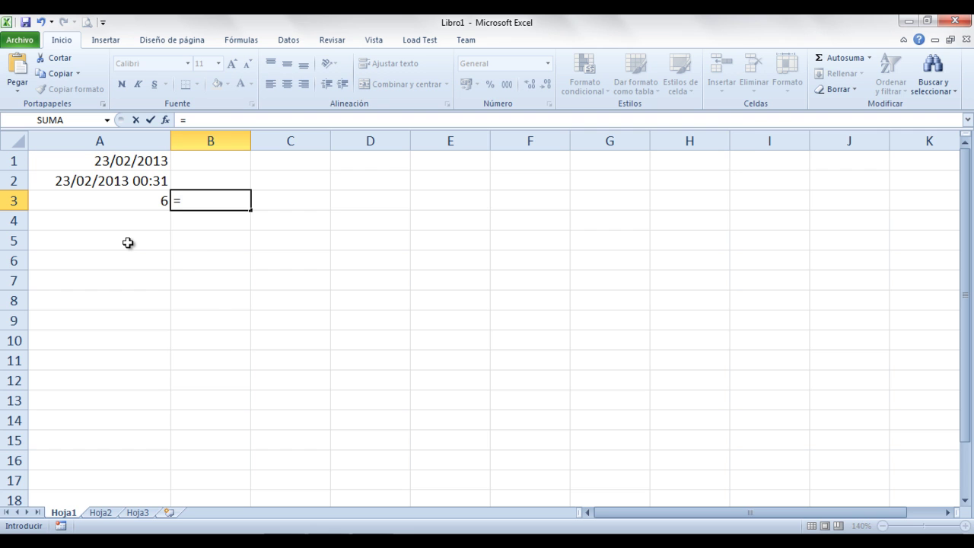
pyautogui.write('diass')
pyautogui.press('BackSpace')
pyautogui.press('Down')
pyautogui.press('Down')
pyautogui.press('Down')
pyautogui.press('Tab')
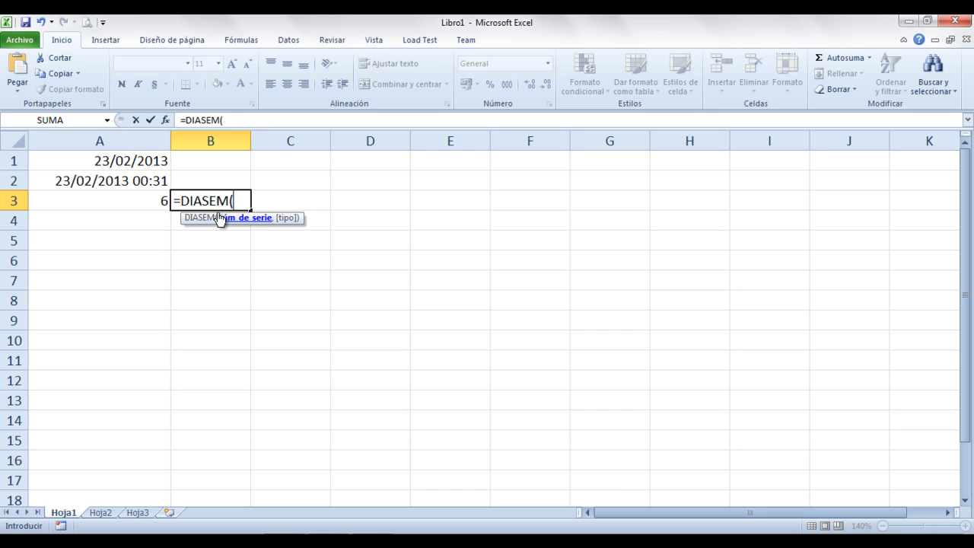
pyautogui.write('hoy')
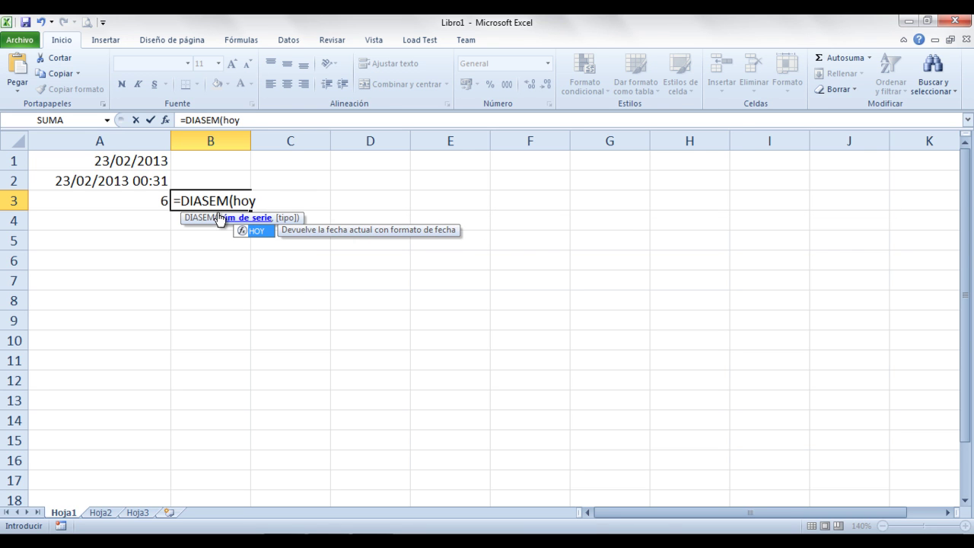
pyautogui.write('()')
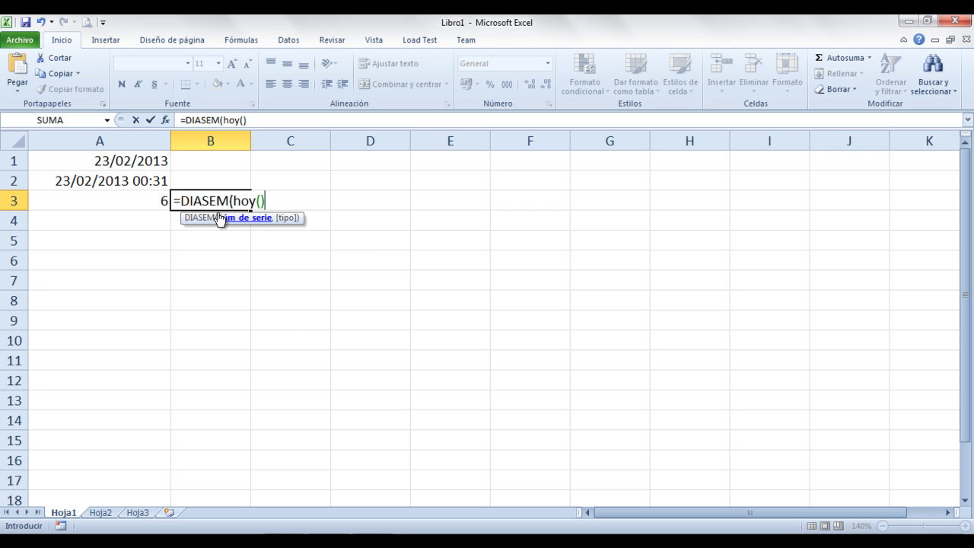
pyautogui.write(',')
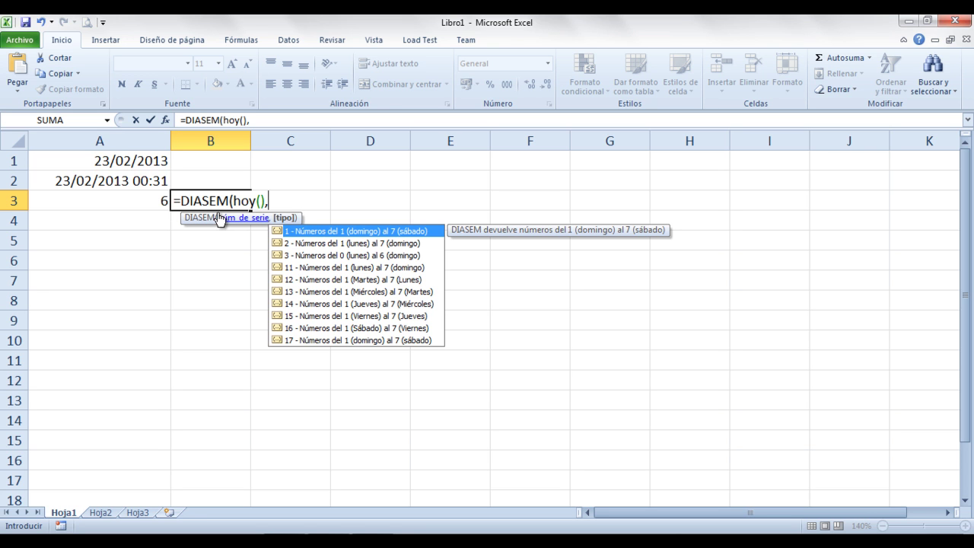
pyautogui.write('2)')
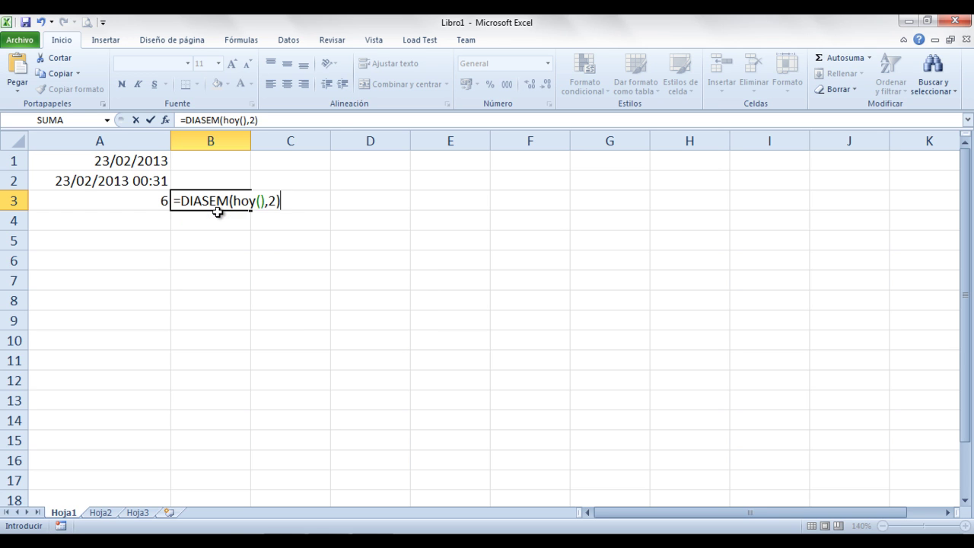
pyautogui.press('Return')
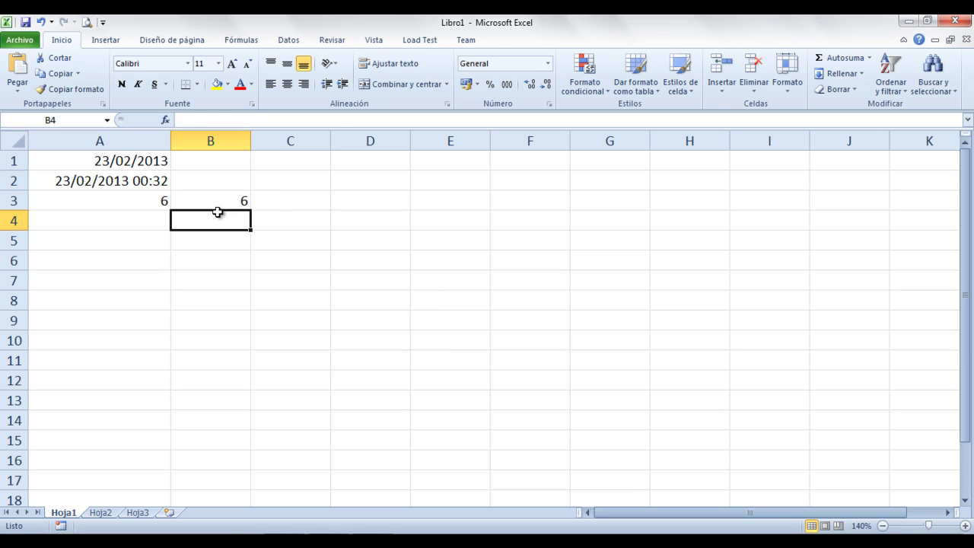
pyautogui.press('Up')
pyautogui.press('Right')
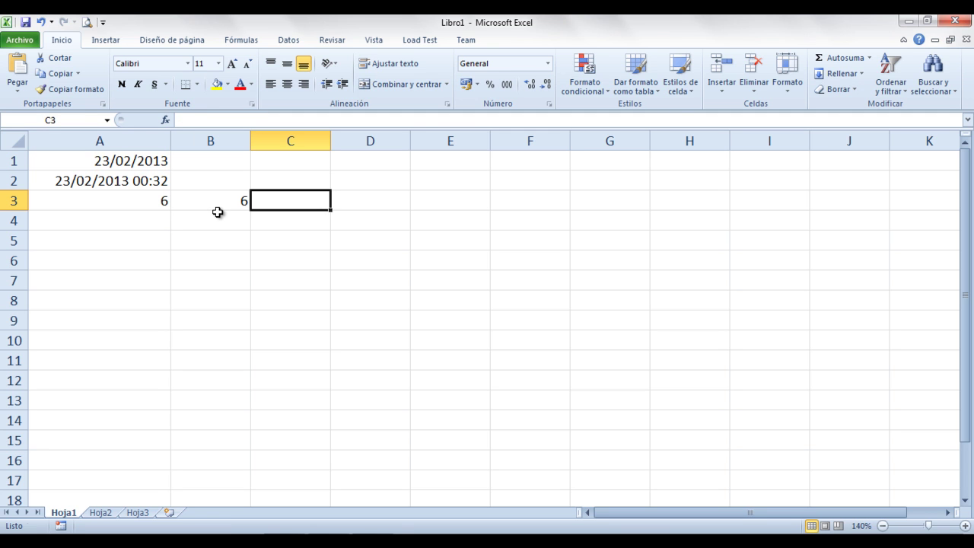
pyautogui.write('=dias')
pyautogui.press('Down')
pyautogui.press('Down')
pyautogui.press('Down')
pyautogui.press('Tab')
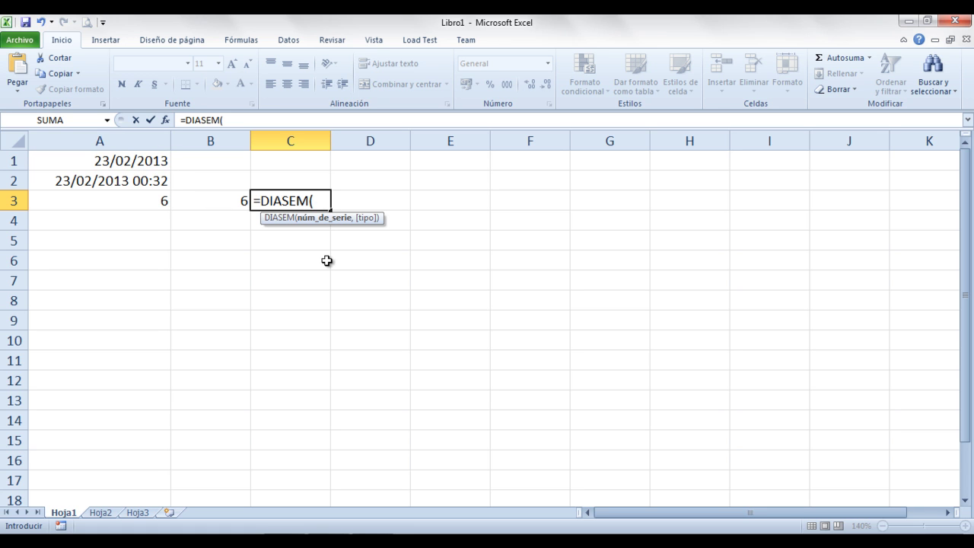
pyautogui.press('Escape')
pyautogui.press('Down')
pyautogui.press('Up')
# - Consult the DIAS360 entry in the function notes and label cell A5 "Fecha inicio" and cell A6 "Fecha final"
pyautogui.hotkey('alt', 'Tab')
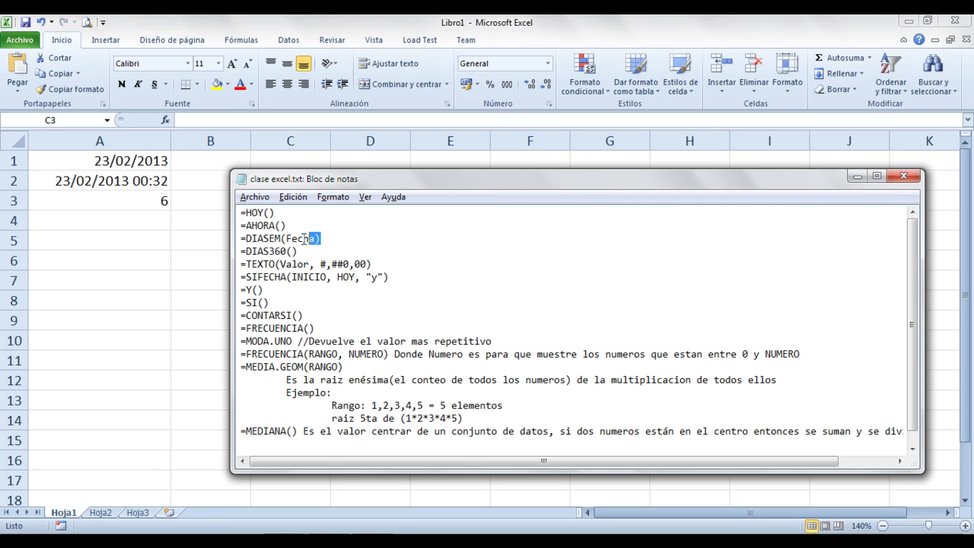
pyautogui.moveTo(321, 240); pyautogui.dragTo(213, 206)
pyautogui.moveTo(307, 254); pyautogui.dragTo(238, 253)
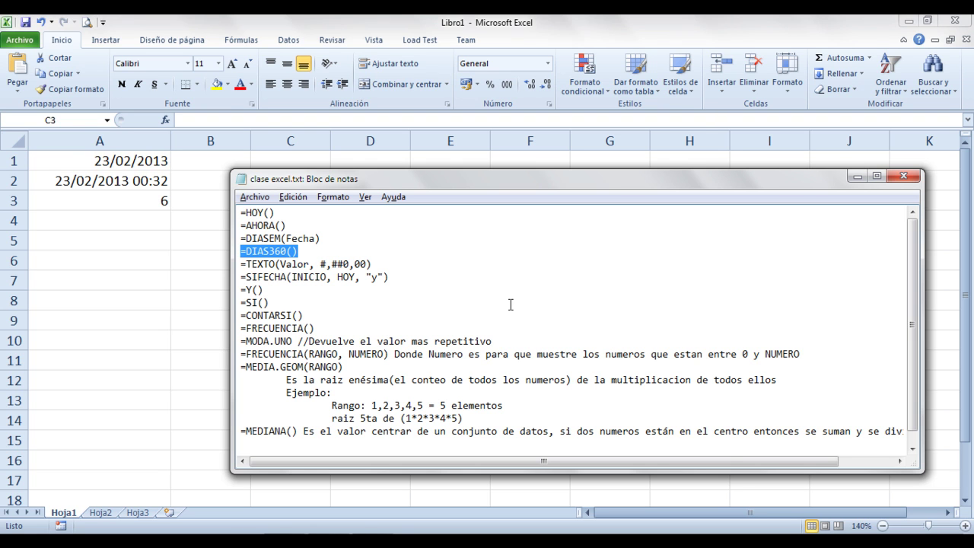
pyautogui.hotkey('alt', 'Tab')
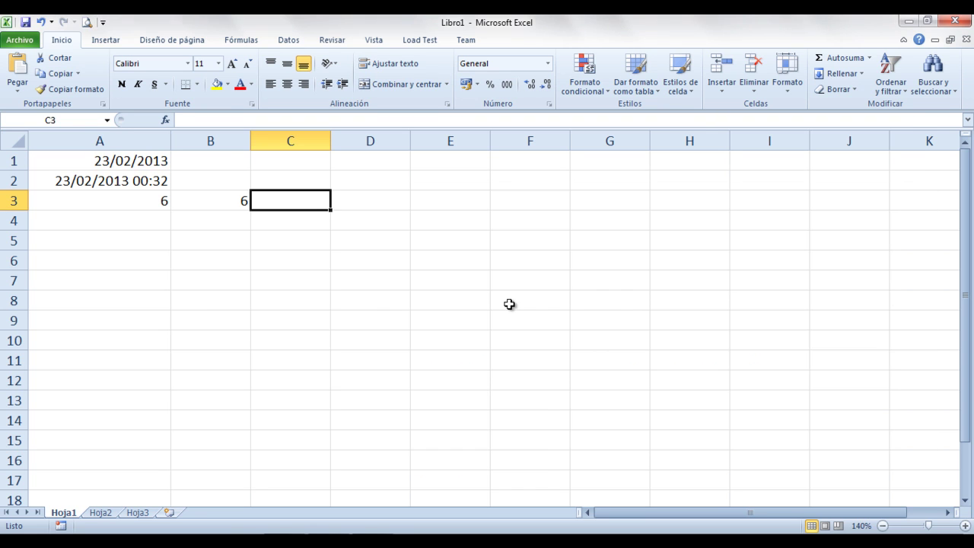
pyautogui.click(141, 244)
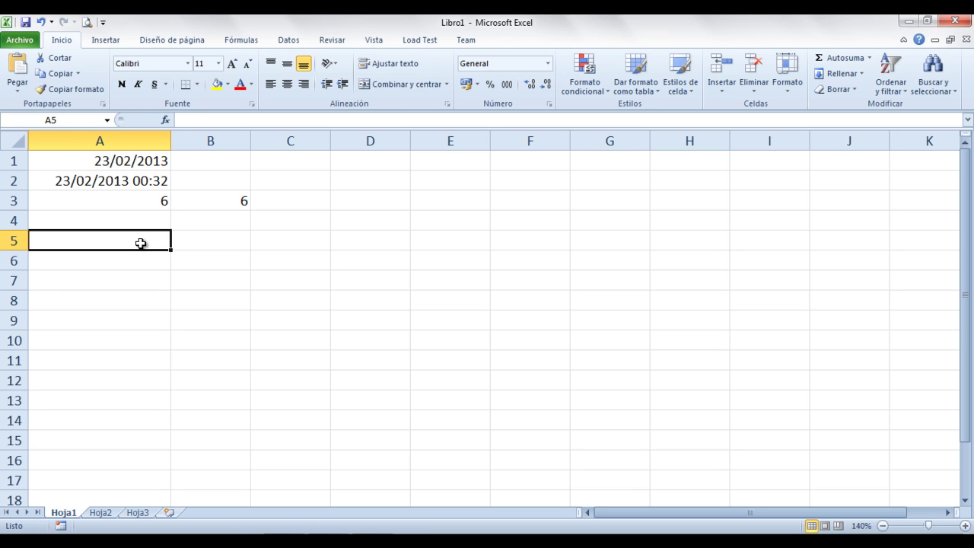
pyautogui.write('Fina')
pyautogui.press('BackSpace')
pyautogui.press('BackSpace')
pyautogui.press('BackSpace')
pyautogui.write('echa inicio')
pyautogui.hotkey('ctrl', 'Return')
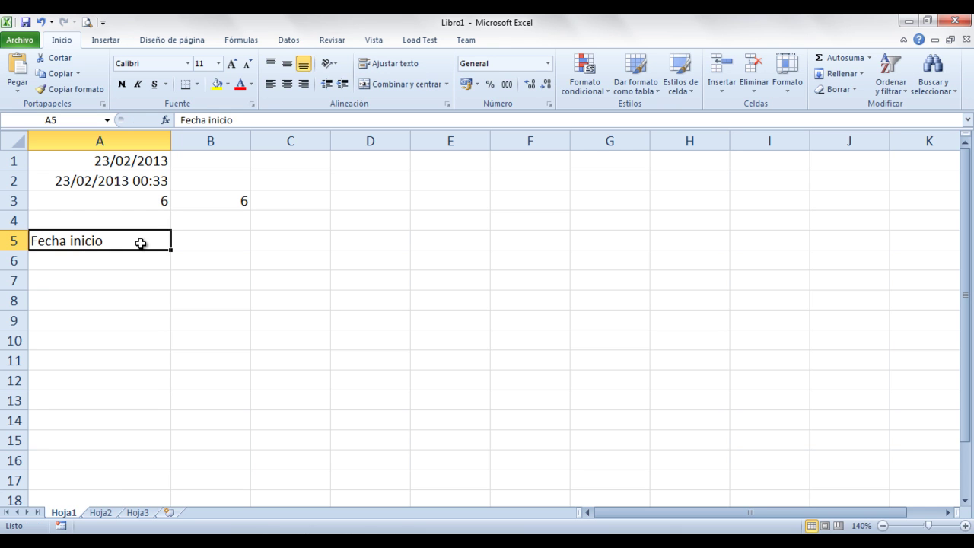
pyautogui.press('Return')
pyautogui.write('Fecha ')
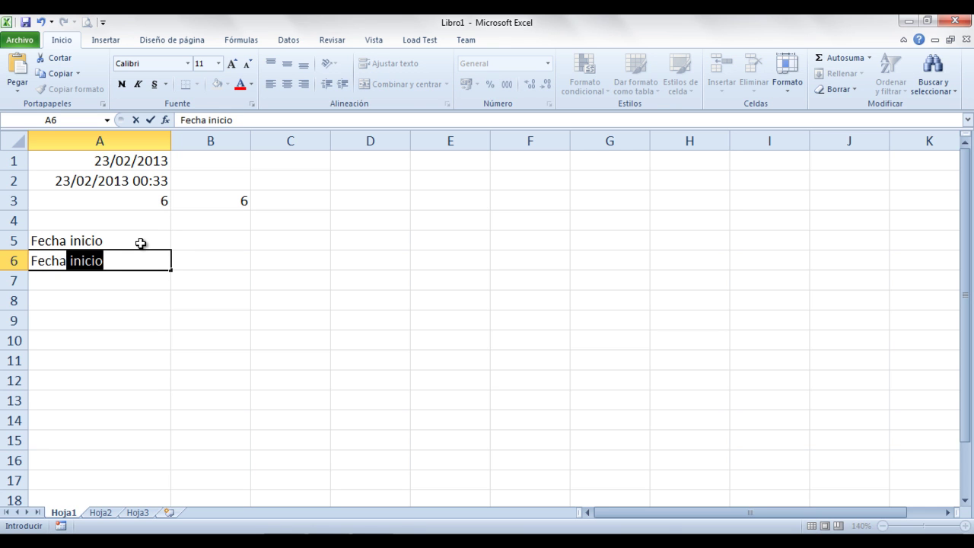
pyautogui.write('final')
pyautogui.press('Tab')
# - Enter the start date 02/10/1990 in cell B5 and the formula =HOY() as the end date in B6
pyautogui.press('Up')
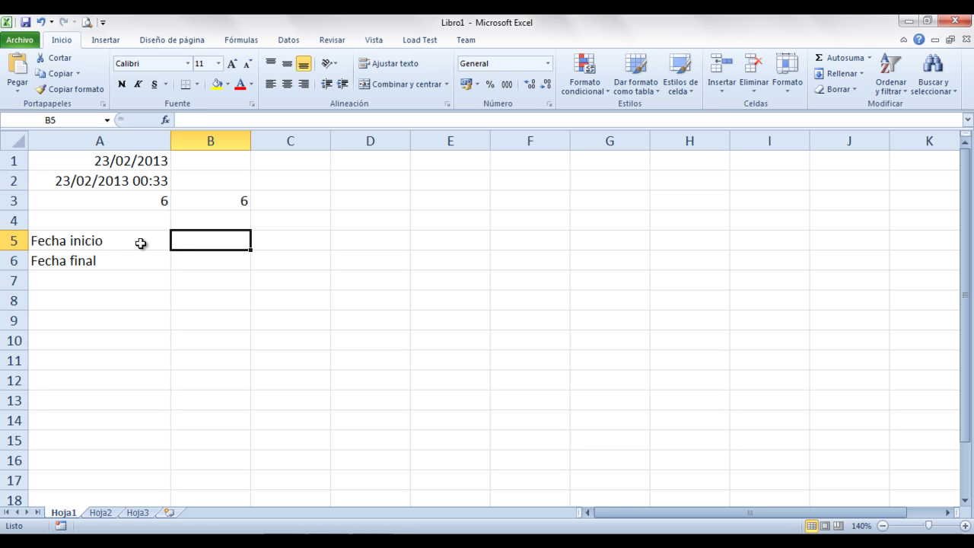
pyautogui.write('02/')
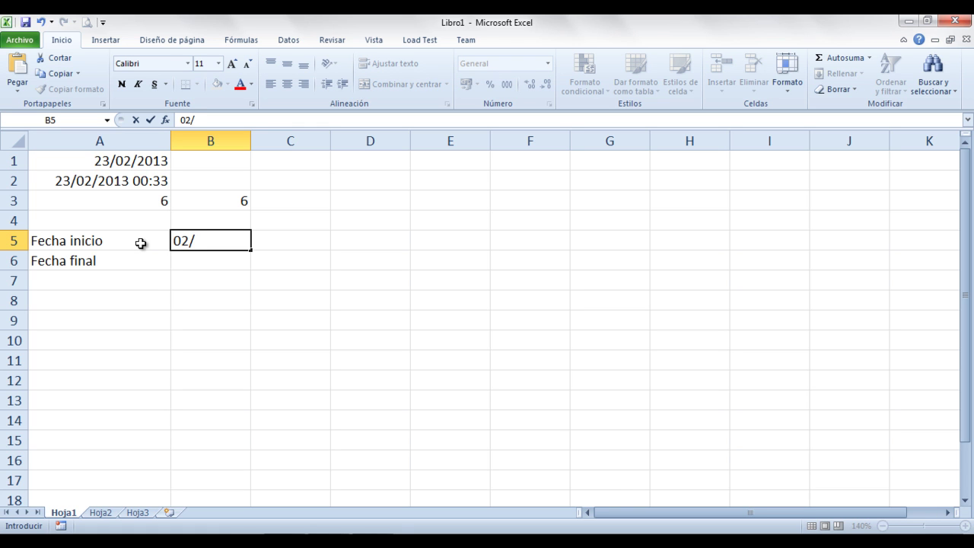
pyautogui.write('10/1990')
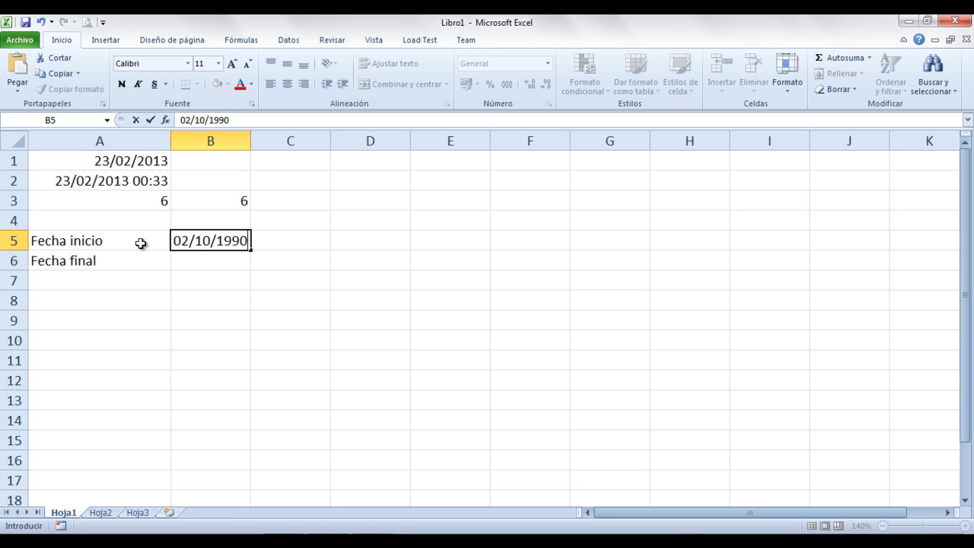
pyautogui.press('Return')
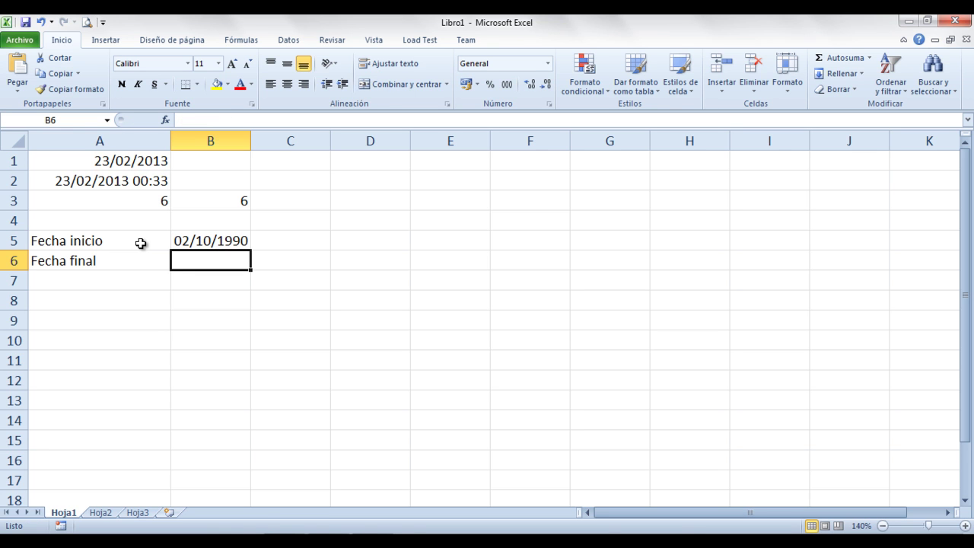
pyautogui.write('=hoy')
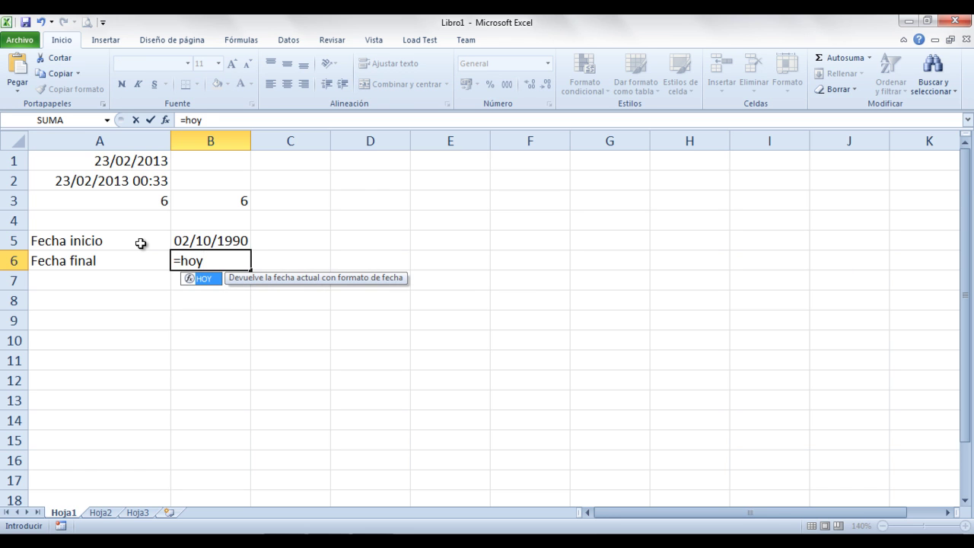
pyautogui.write('()')
pyautogui.press('Return')
# - Label cell A7 "Numero de días" below the two date labels
pyautogui.press('Left')
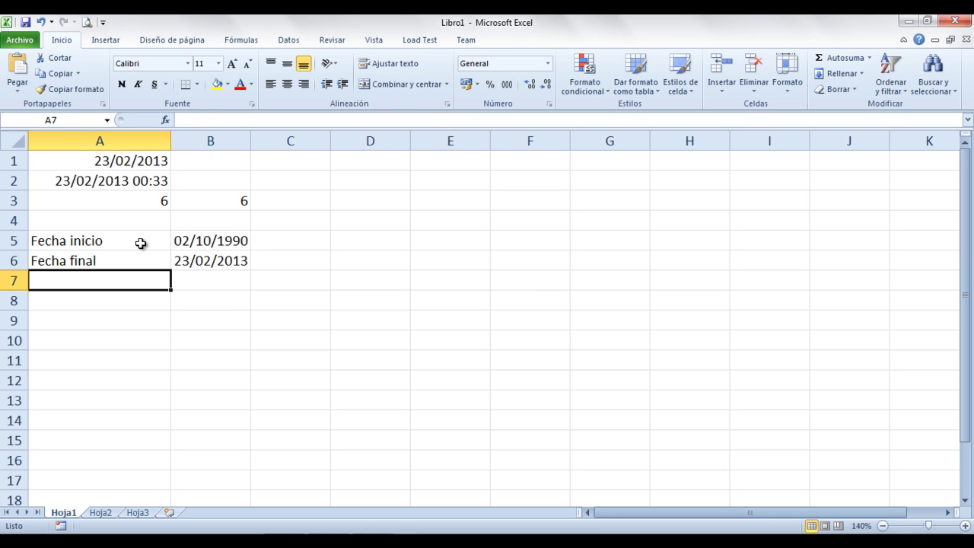
pyautogui.write('Nu')
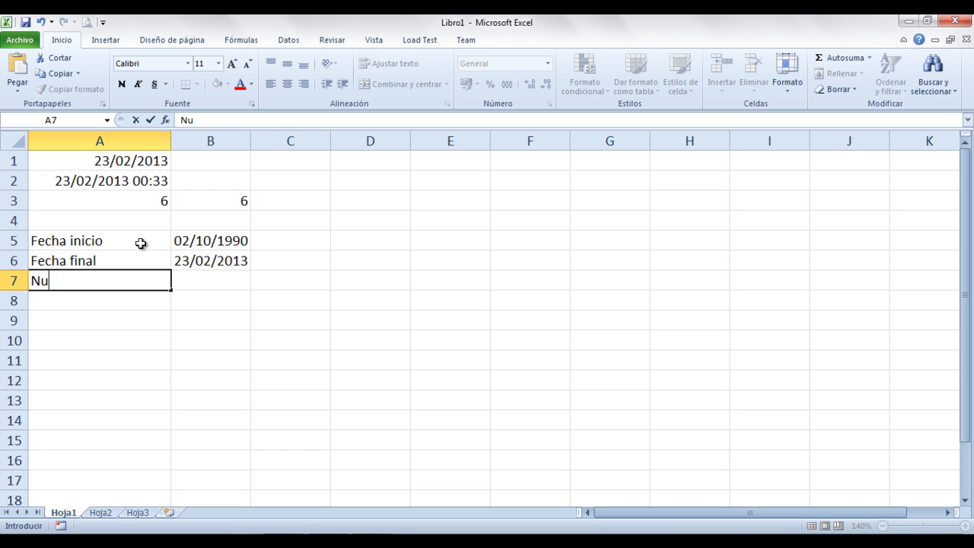
pyautogui.write('mero de días')
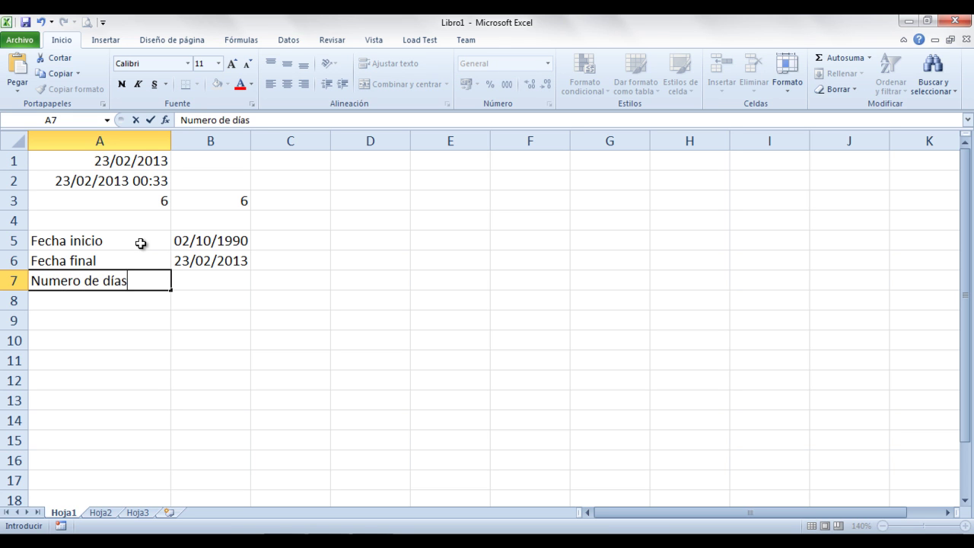
pyautogui.press('Tab')
# - Calculate the days between the two dates in cell B7 with =DIAS360(B5,B6,VERDADERO), using the European method
pyautogui.write('=')
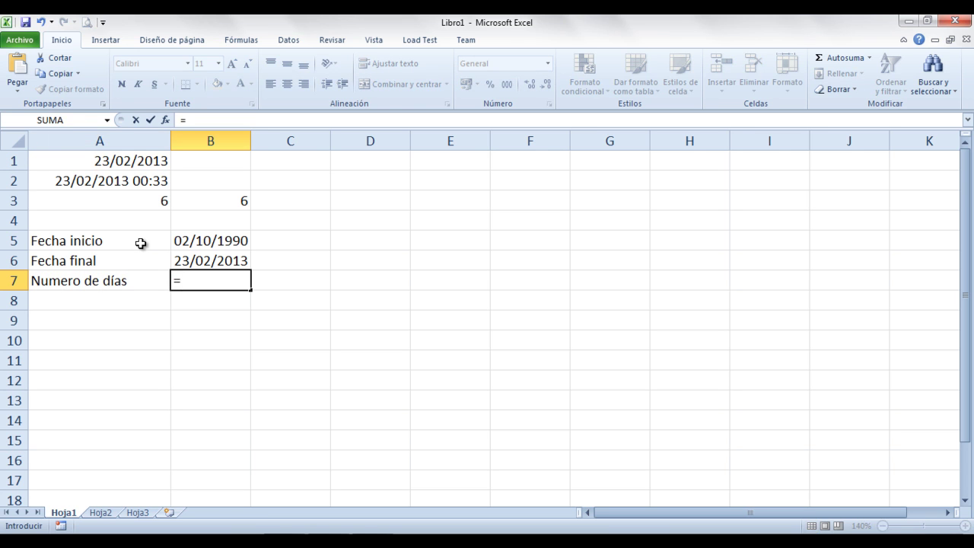
pyautogui.write('dias')
pyautogui.press('Down')
pyautogui.press('Down')
pyautogui.press('Tab')
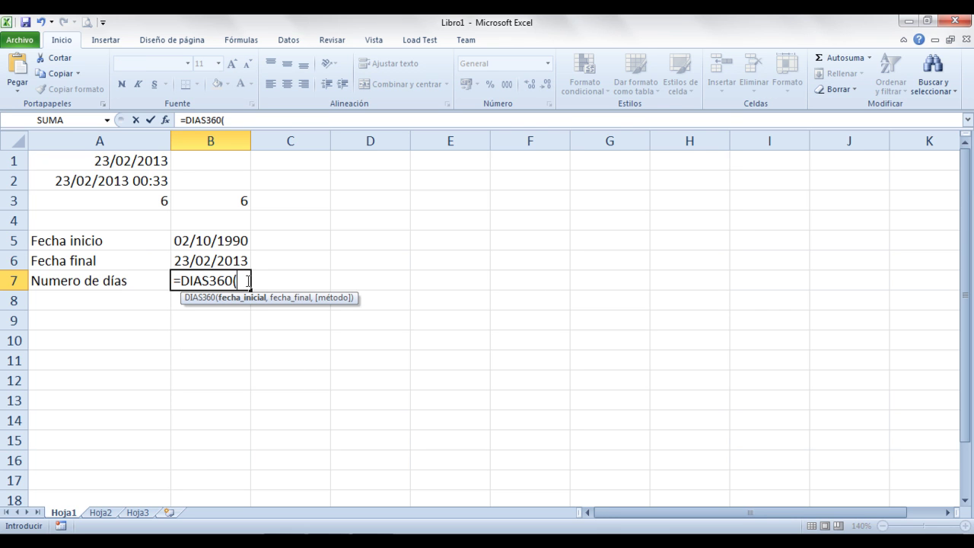
pyautogui.click(197, 240)
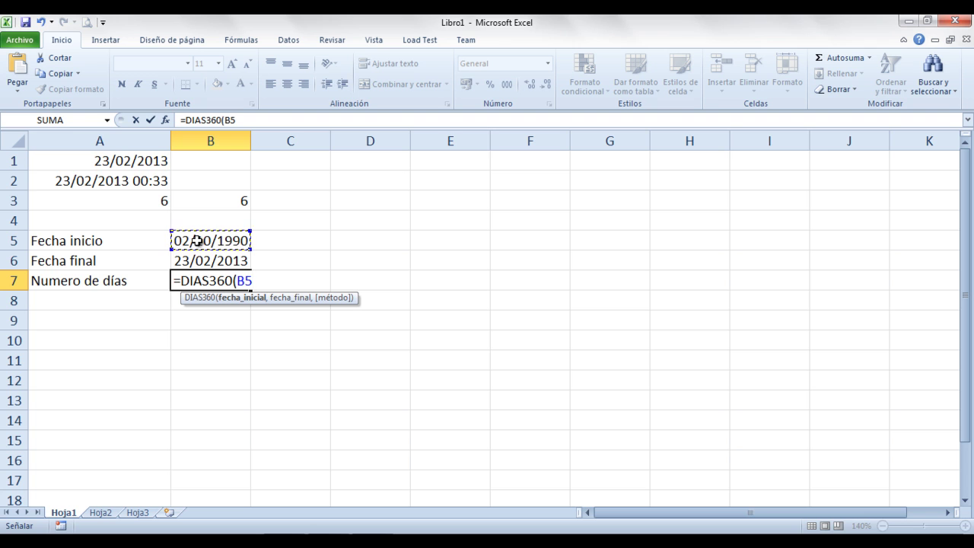
pyautogui.write(',')
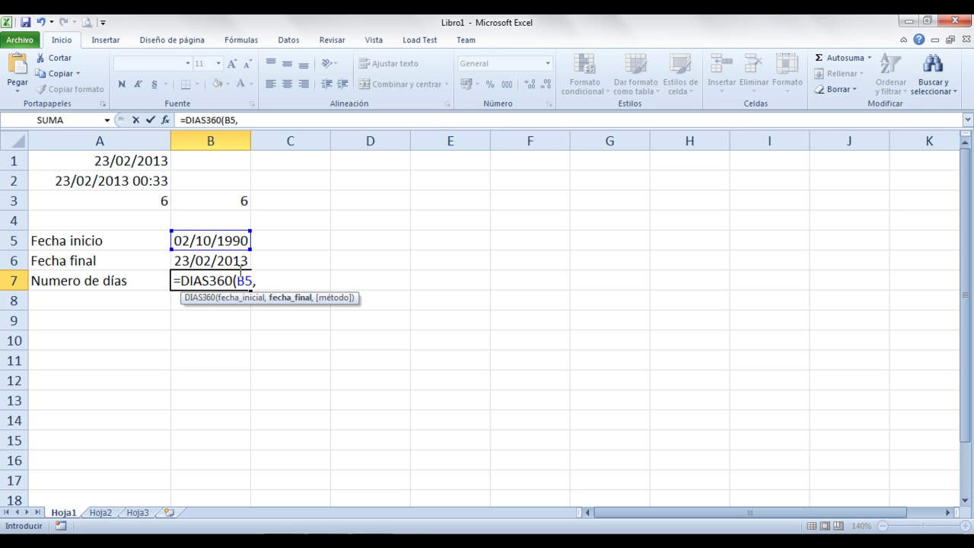
pyautogui.click(201, 261)
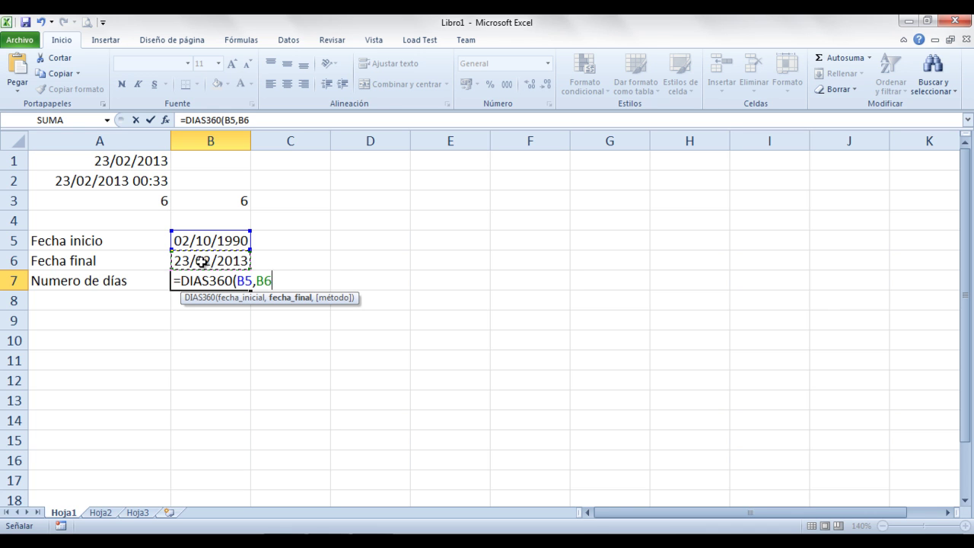
pyautogui.write(',')
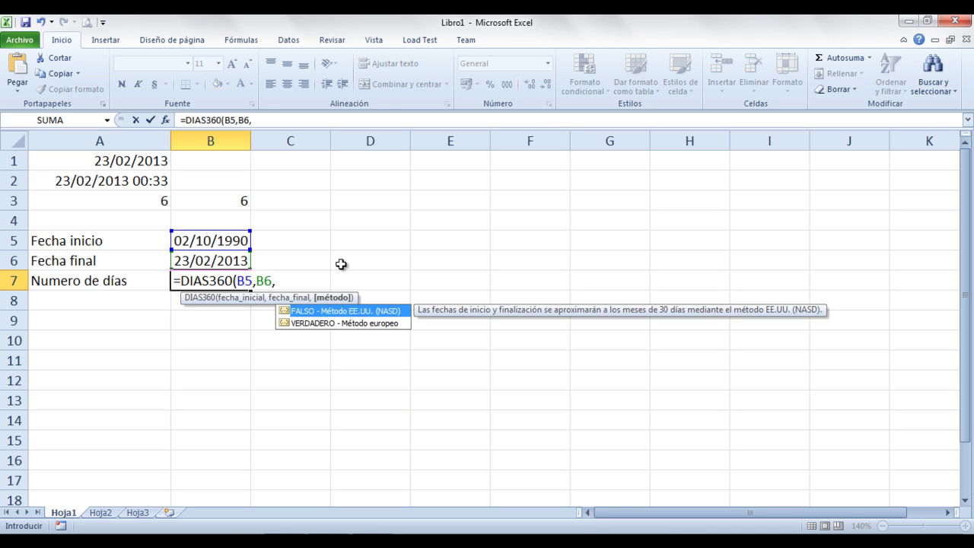
pyautogui.press('Down')
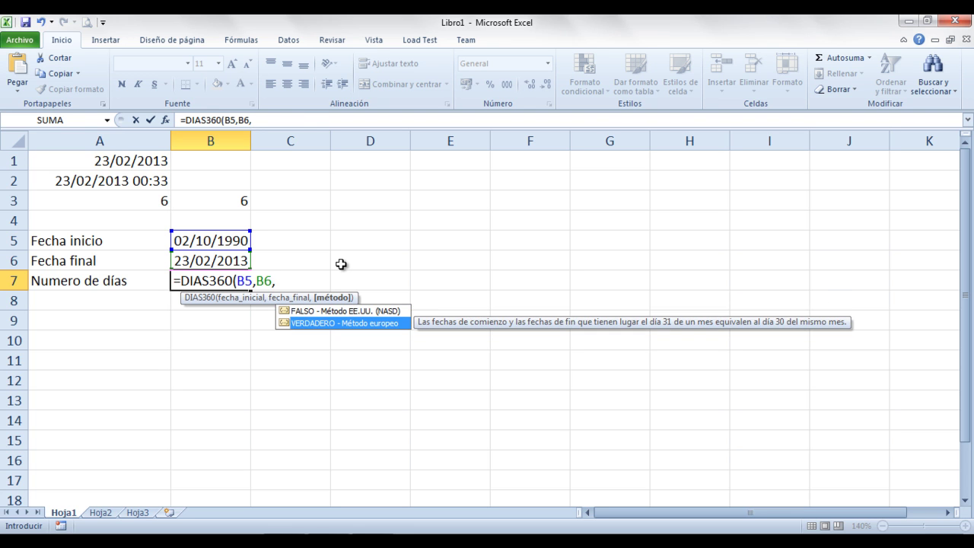
pyautogui.press('Tab')
pyautogui.write(')')
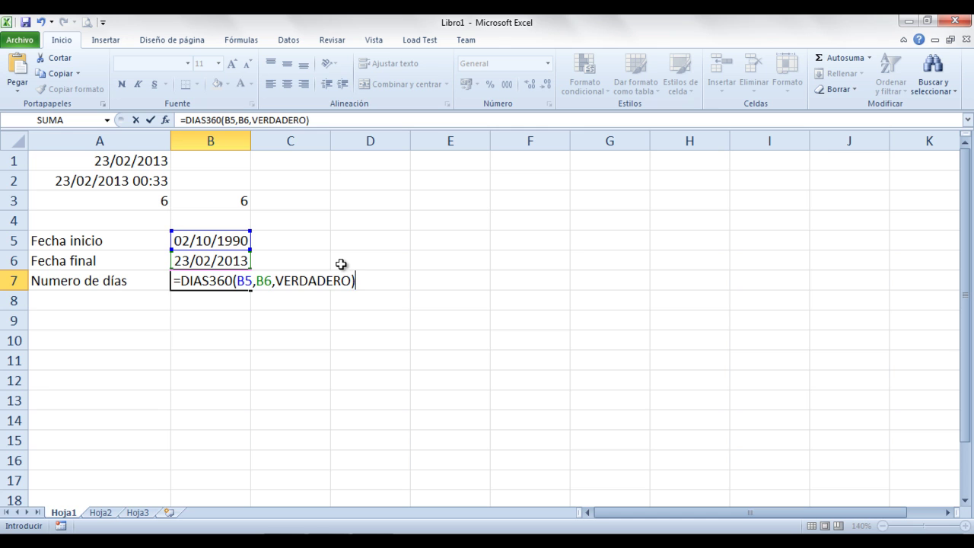
pyautogui.press('Return')
pyautogui.press('Up')
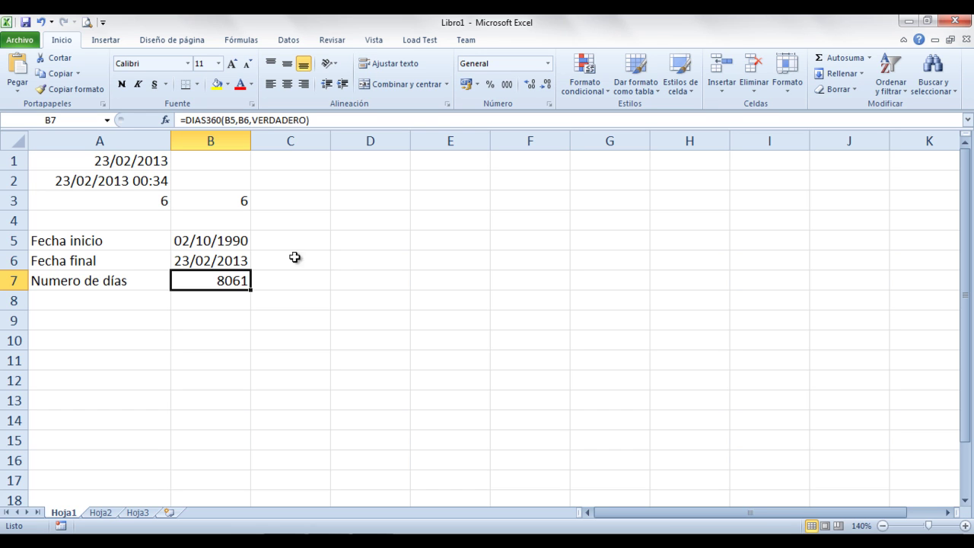
pyautogui.click(217, 240)
pyautogui.click(218, 261)
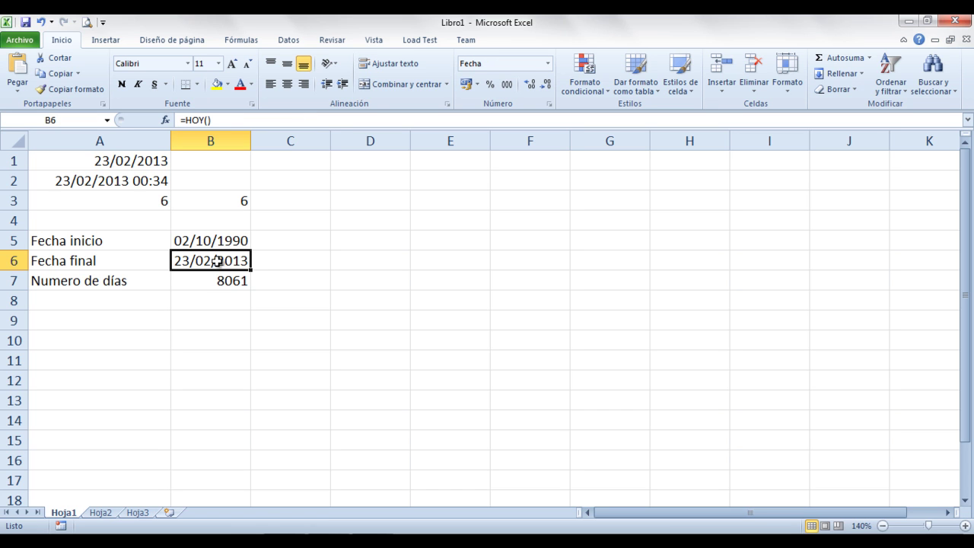
# - Label cell A8 "Años" below the number-of-days row
pyautogui.click(125, 301)
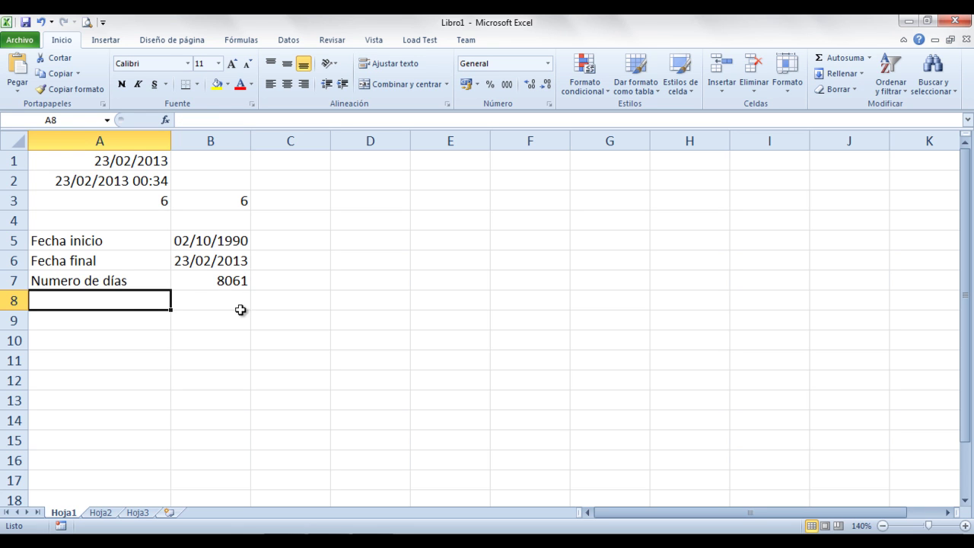
pyautogui.write('Años')
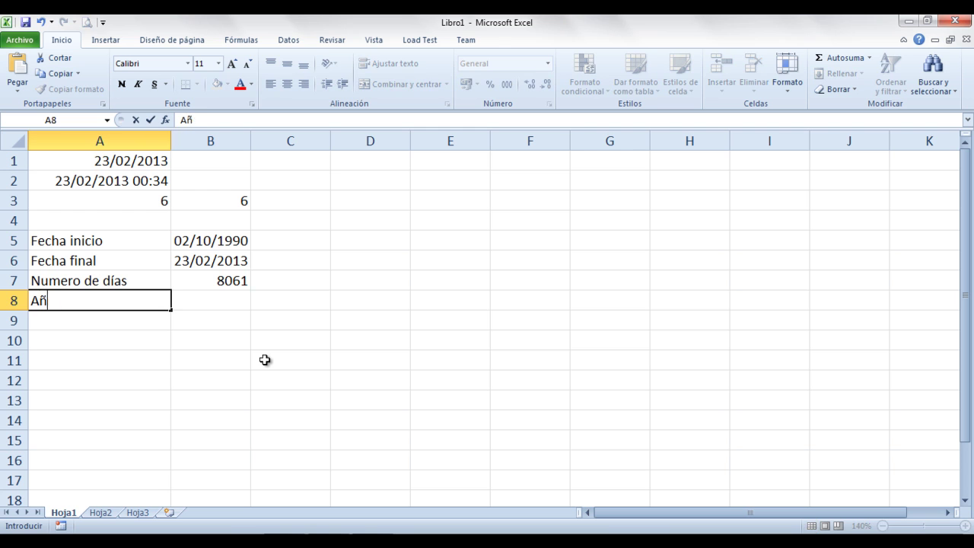
pyautogui.press('Tab')
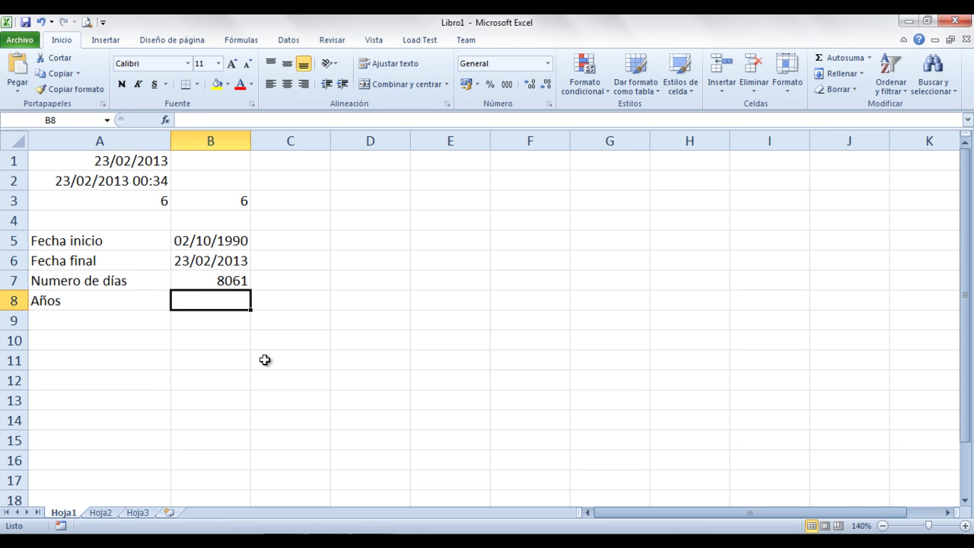
# - Review the DIAS360 formula in B7 and calculate the years in cell B8 with =B7/360
pyautogui.click(210, 280)
pyautogui.click(223, 301)
pyautogui.click(218, 282)
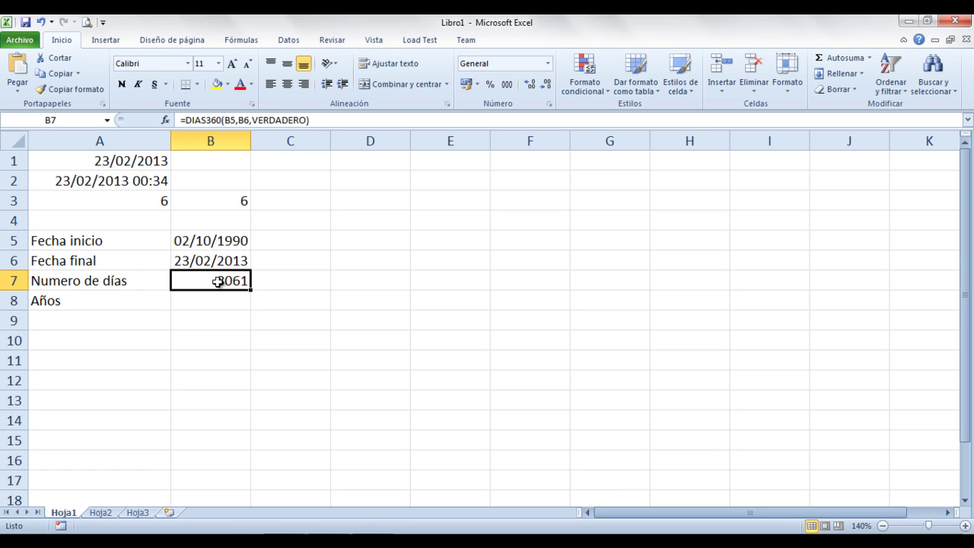
pyautogui.doubleClick(200, 282)
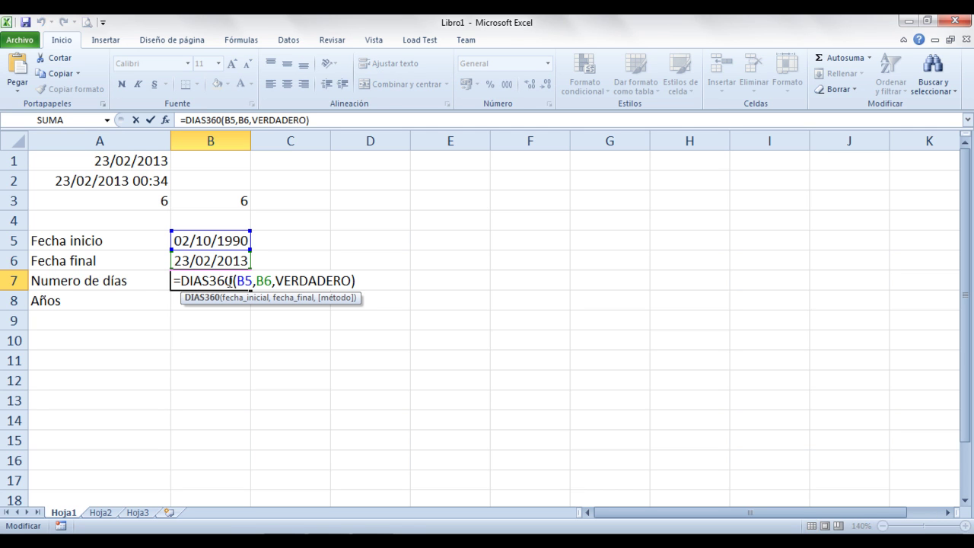
pyautogui.moveTo(232, 281); pyautogui.dragTo(210, 281)
pyautogui.click(180, 306)
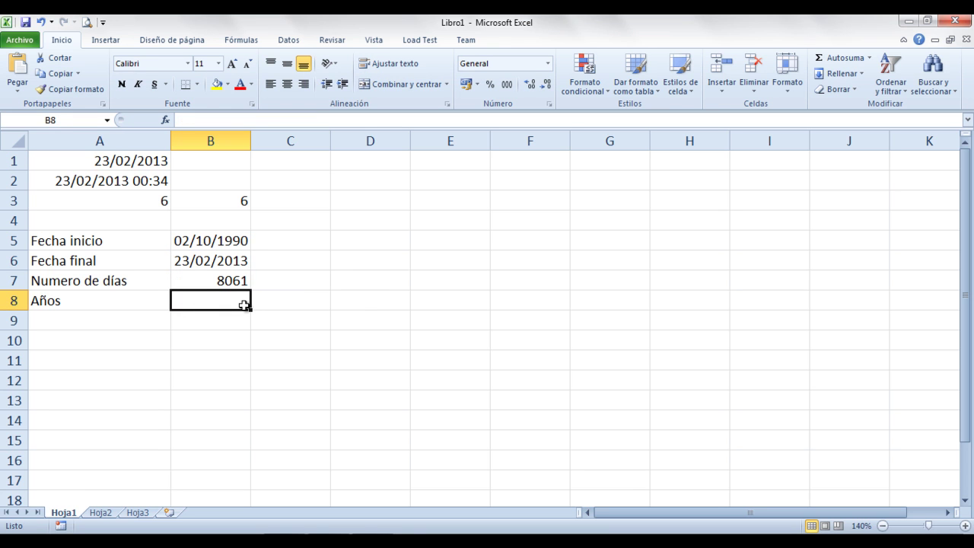
pyautogui.write('=')
pyautogui.click(213, 281)
pyautogui.write('/')
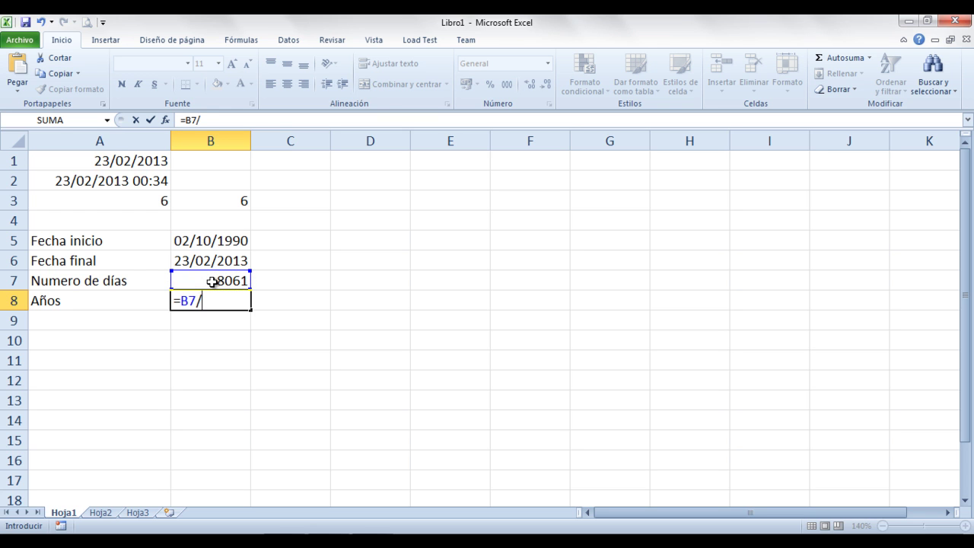
pyautogui.write('360')
pyautogui.press('Return')
pyautogui.press('Up')
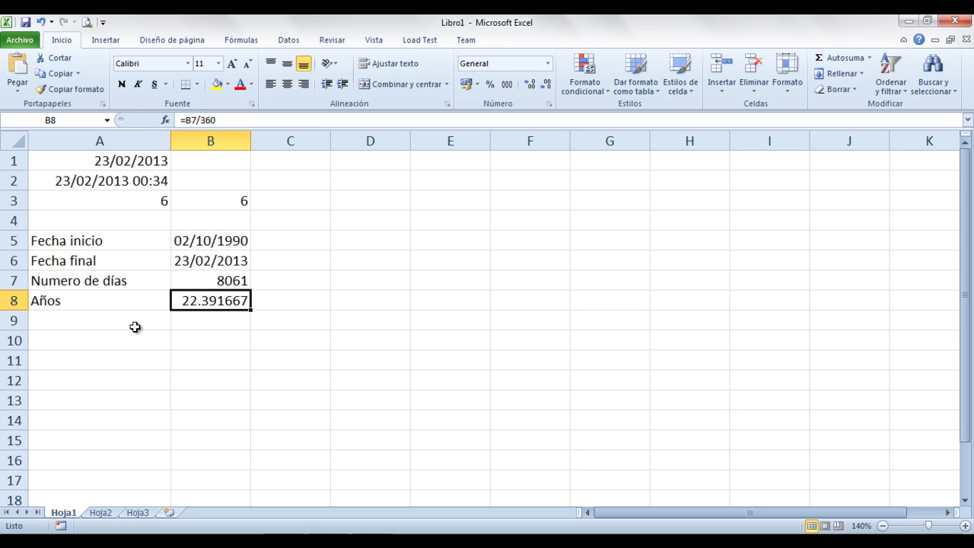
# - Label cell A9 "Meses" and calculate the months in cell B9 with =B7/30
pyautogui.click(93, 320)
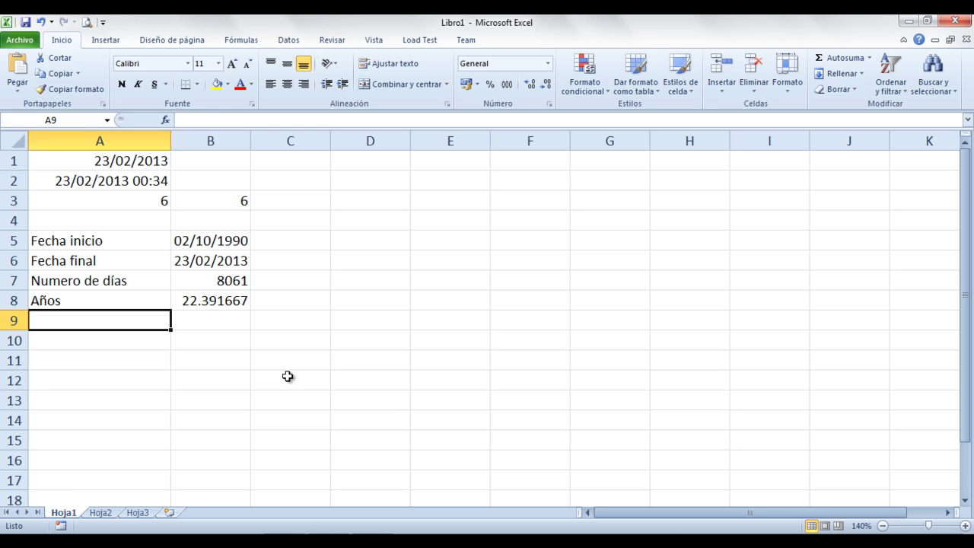
pyautogui.write('Meses')
pyautogui.press('Tab')
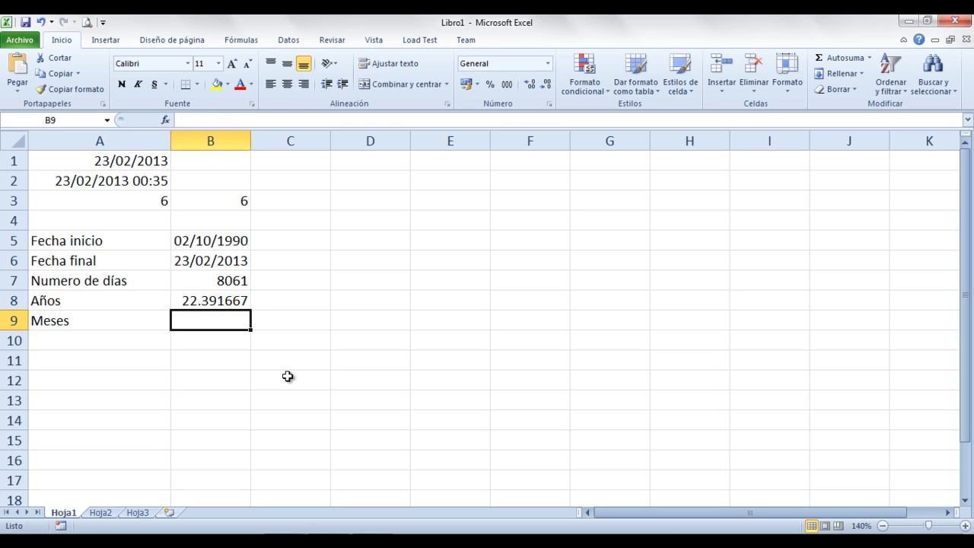
pyautogui.write('=')
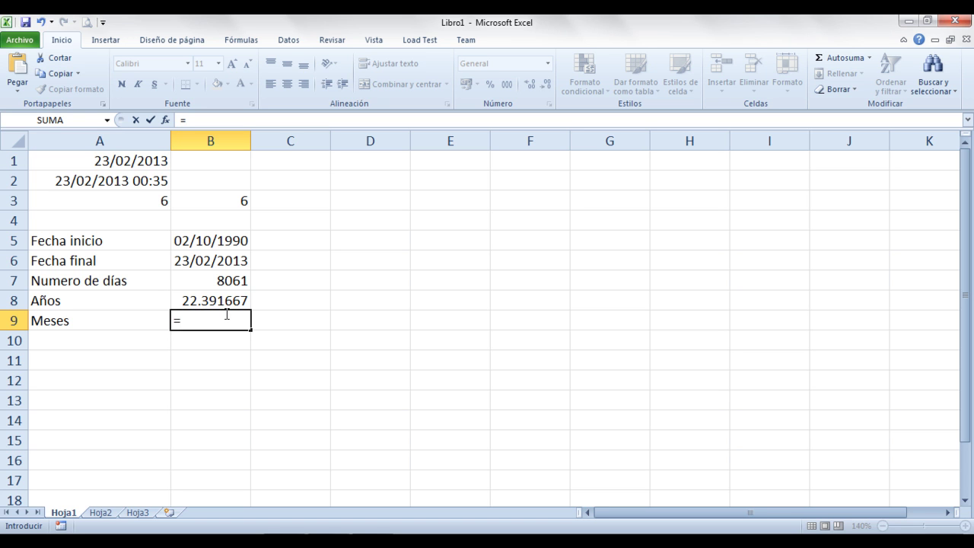
pyautogui.click(203, 280)
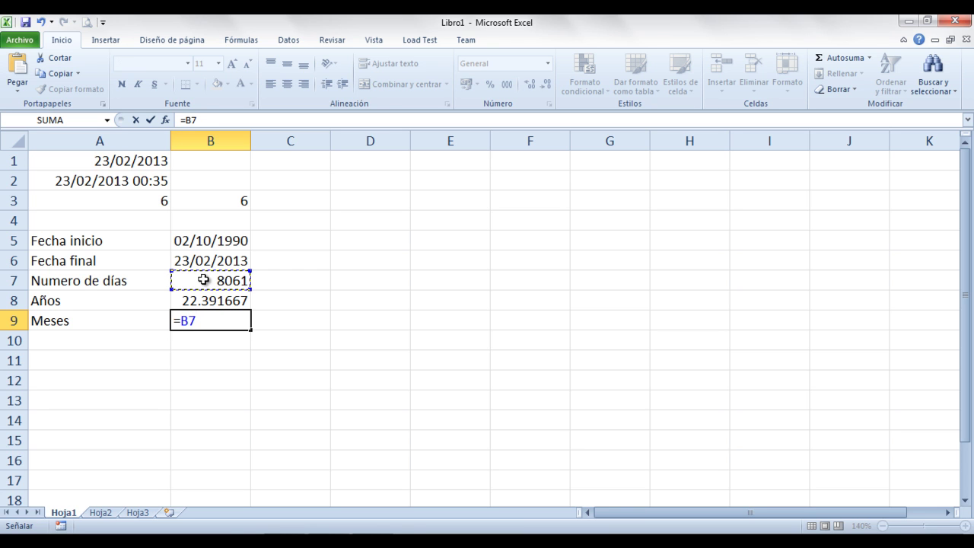
pyautogui.write('/30')
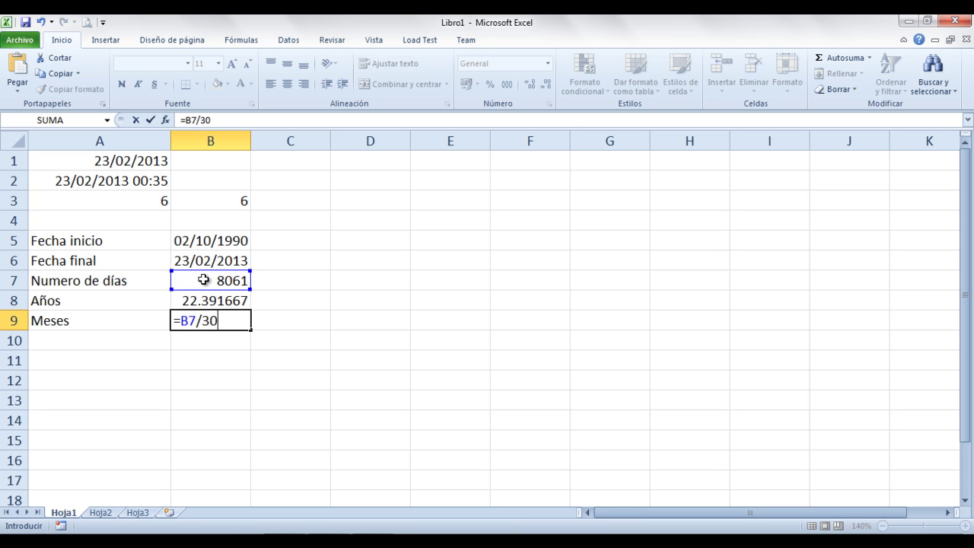
pyautogui.press('Return')
# - Label cell A10 "Meses metodo 2" and change the label in A9 to "Meses metodo 1"
pyautogui.press('Left')
pyautogui.write('Meses')
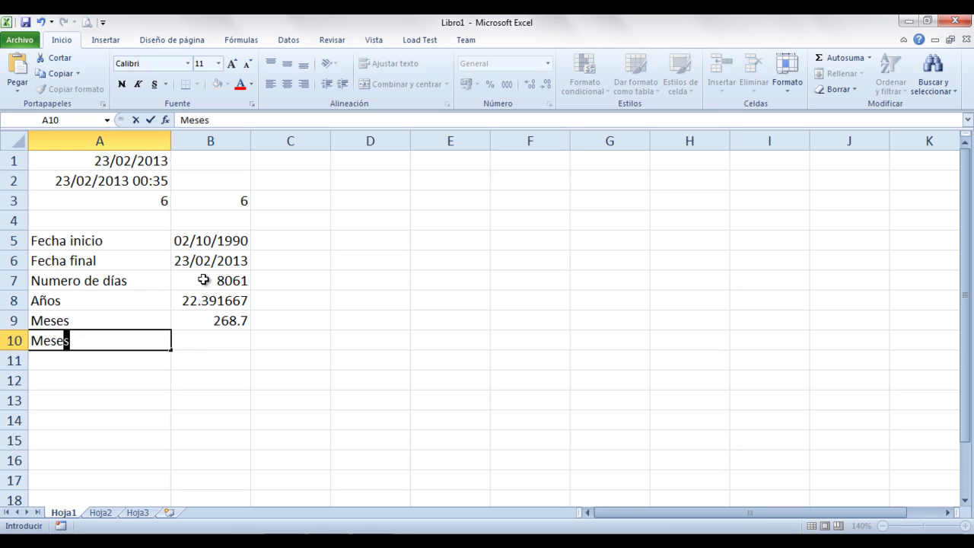
pyautogui.write(' metodo 2')
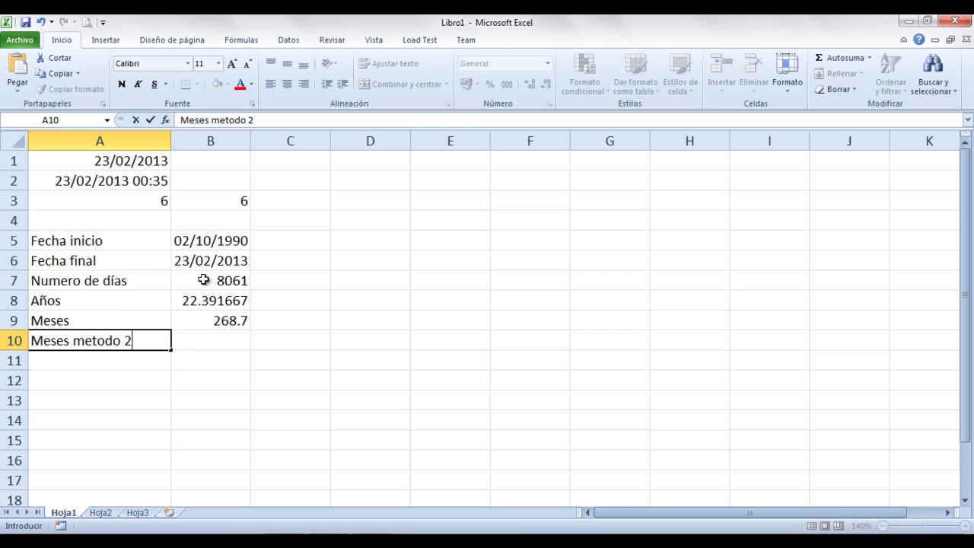
pyautogui.doubleClick(103, 318)
pyautogui.write('metodo 1')
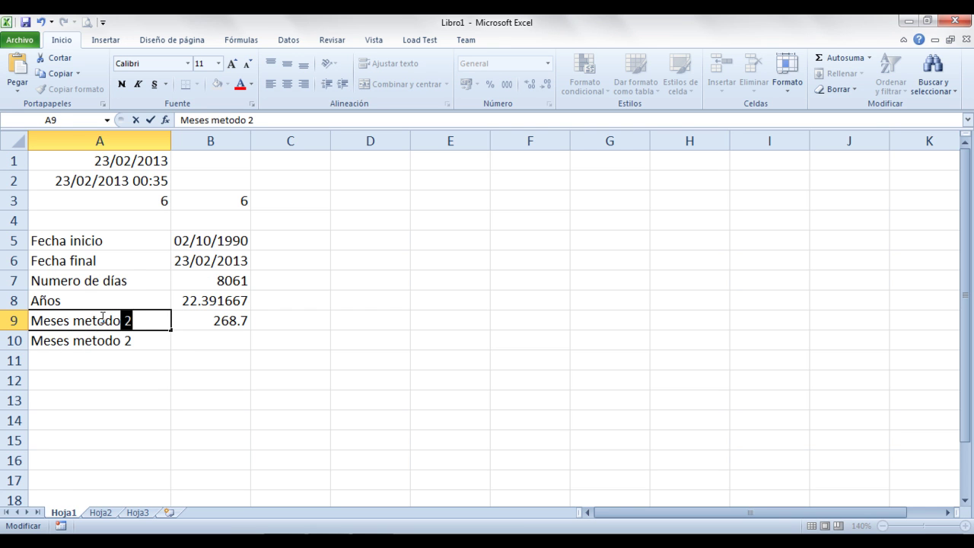
# - Calculate the months from the years in cell B10 with =B8*12 and compare the formulas in B9 and B10
pyautogui.click(191, 337)
pyautogui.write('=')
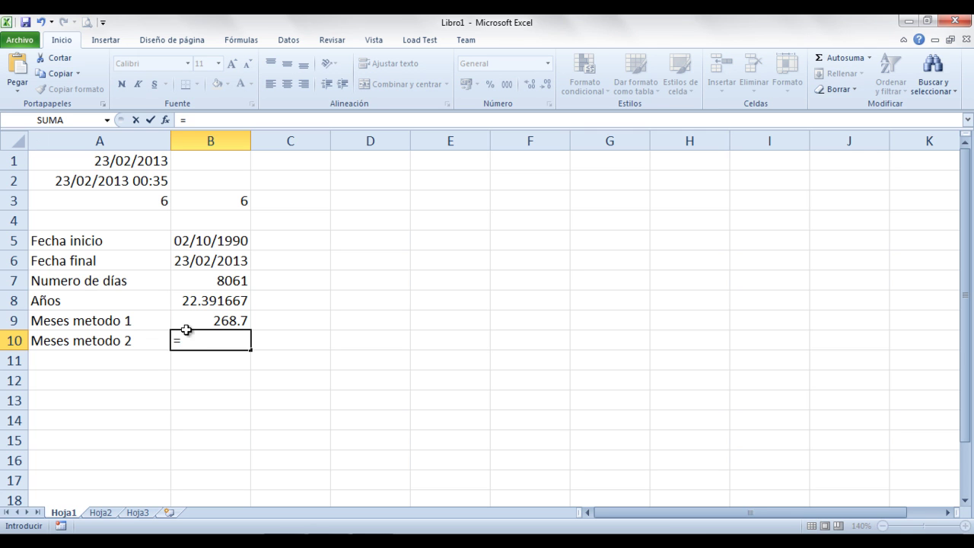
pyautogui.click(198, 301)
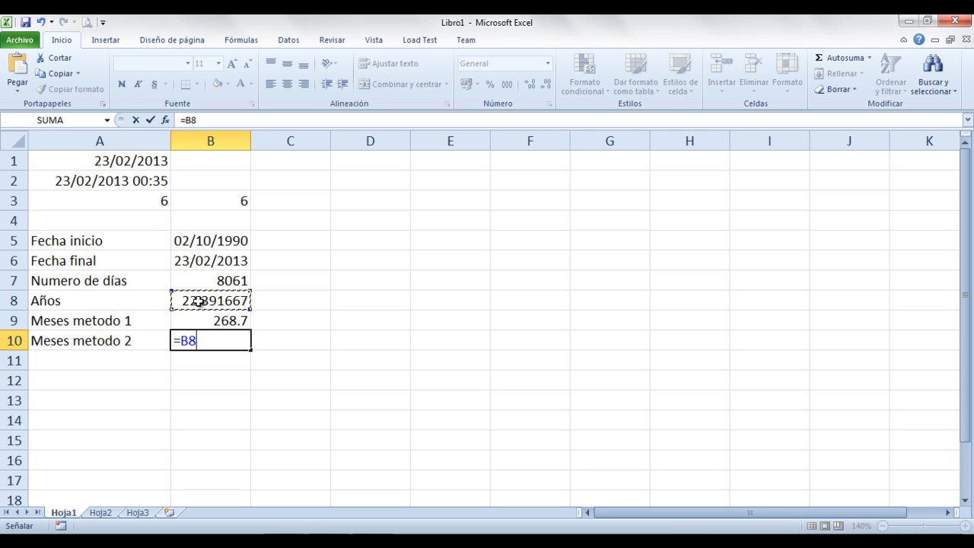
pyautogui.write('*12')
pyautogui.press('Return')
pyautogui.press('Up')
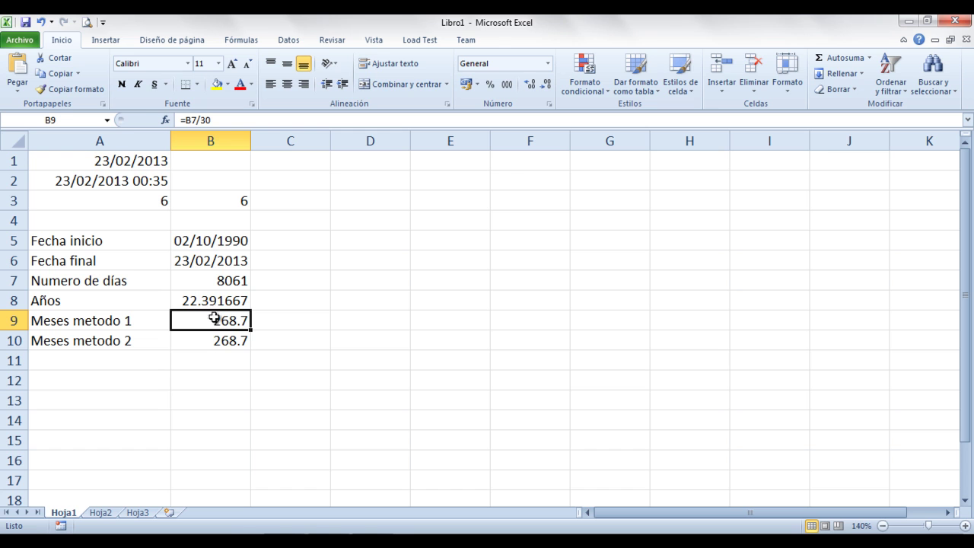
pyautogui.doubleClick(215, 320)
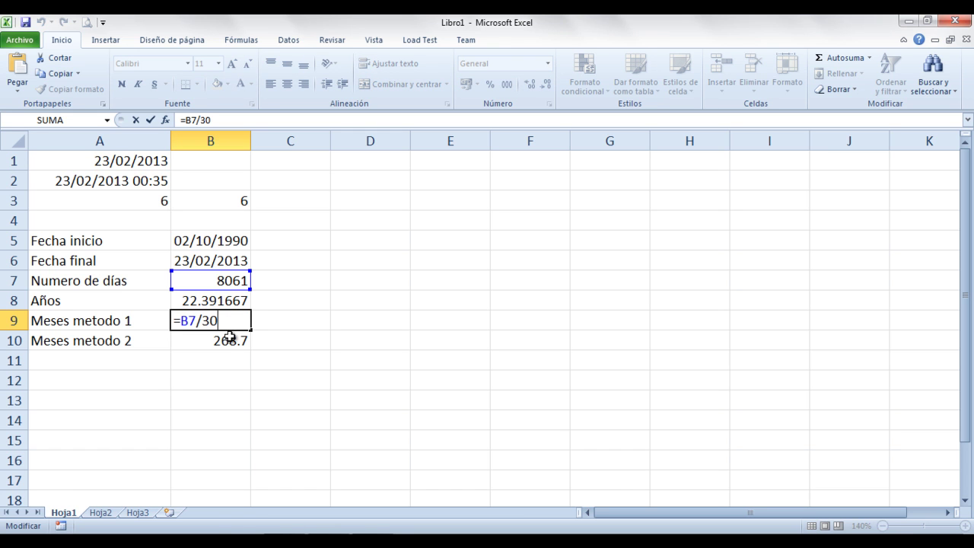
pyautogui.doubleClick(217, 340)
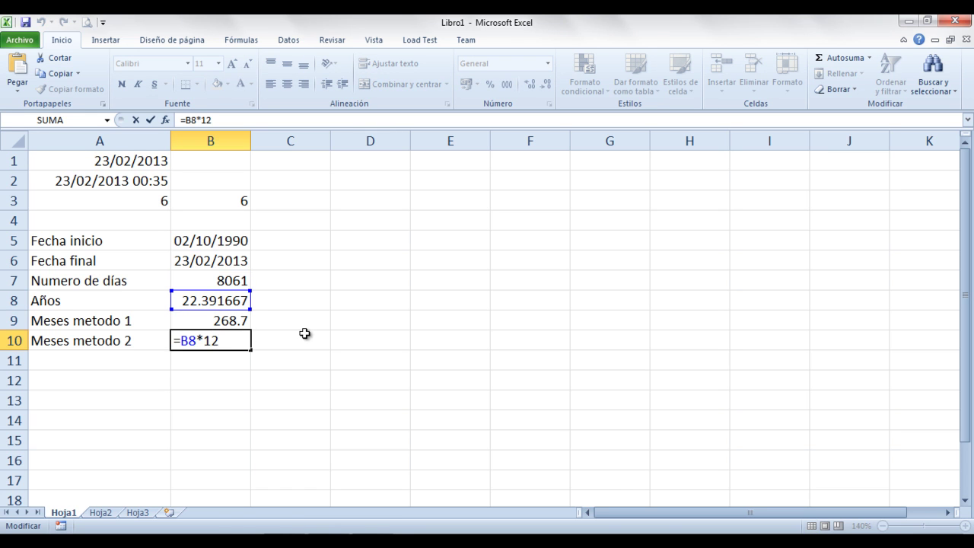
# - Label cell A11 "Semanas" and calculate the weeks in cell B11 with =B7/7
pyautogui.click(143, 364)
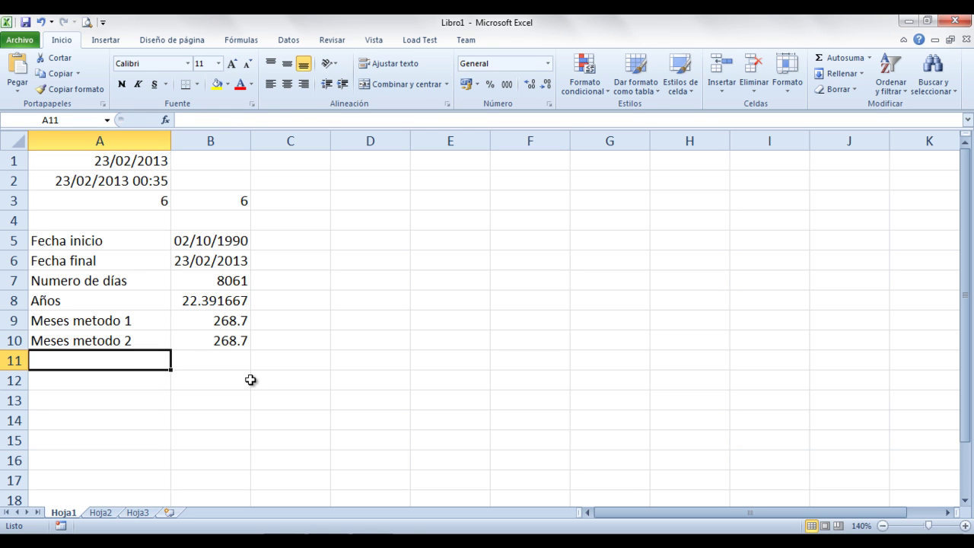
pyautogui.write('Semanas')
pyautogui.press('Tab')
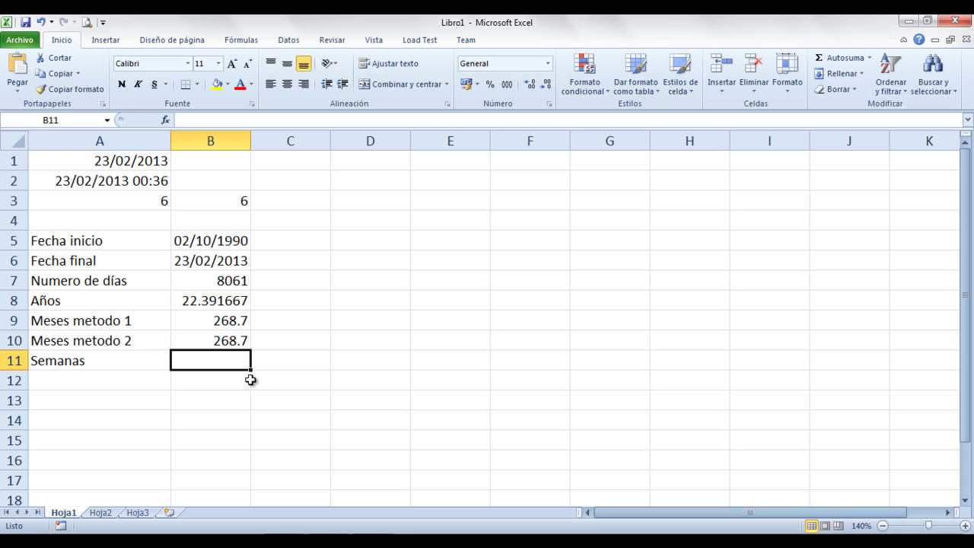
pyautogui.write('=')
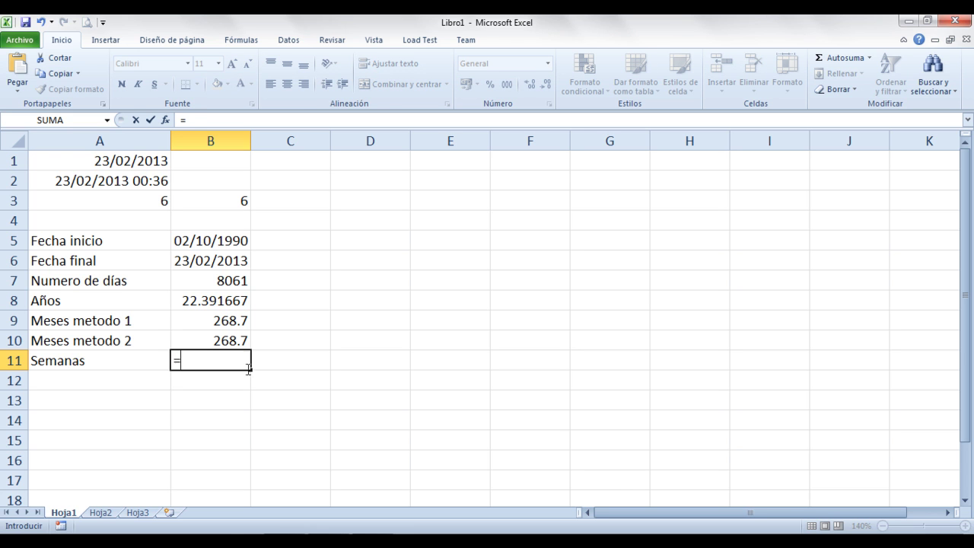
pyautogui.click(196, 280)
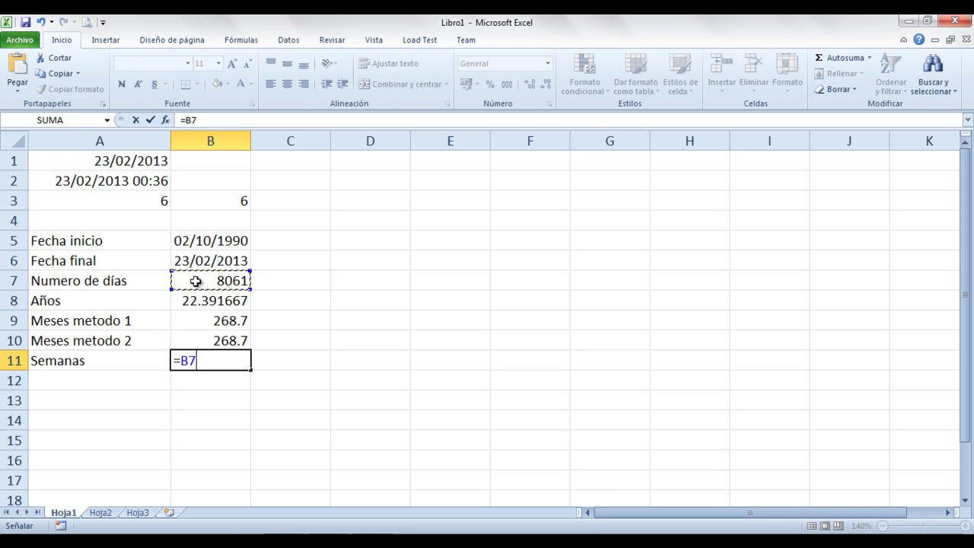
pyautogui.write('/7')
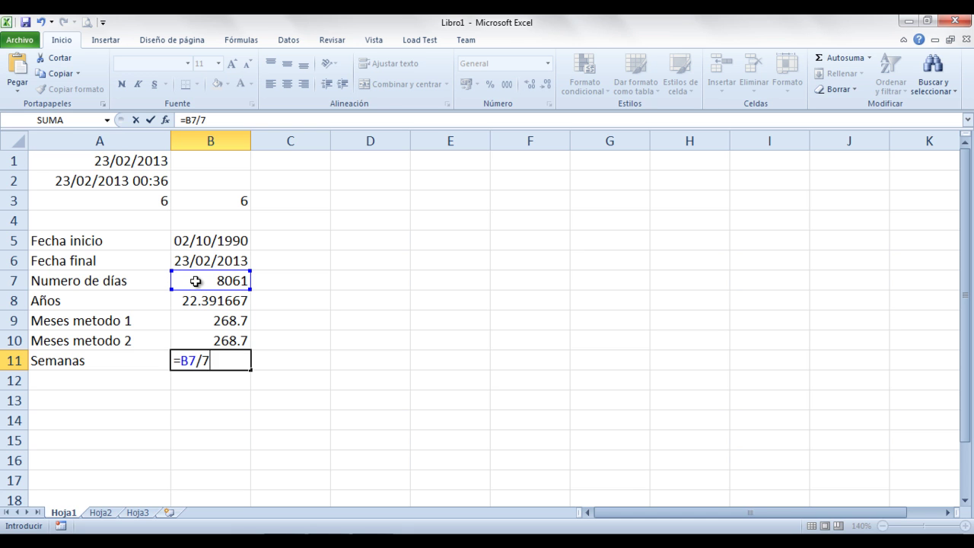
pyautogui.press('Return')
pyautogui.press('Up')
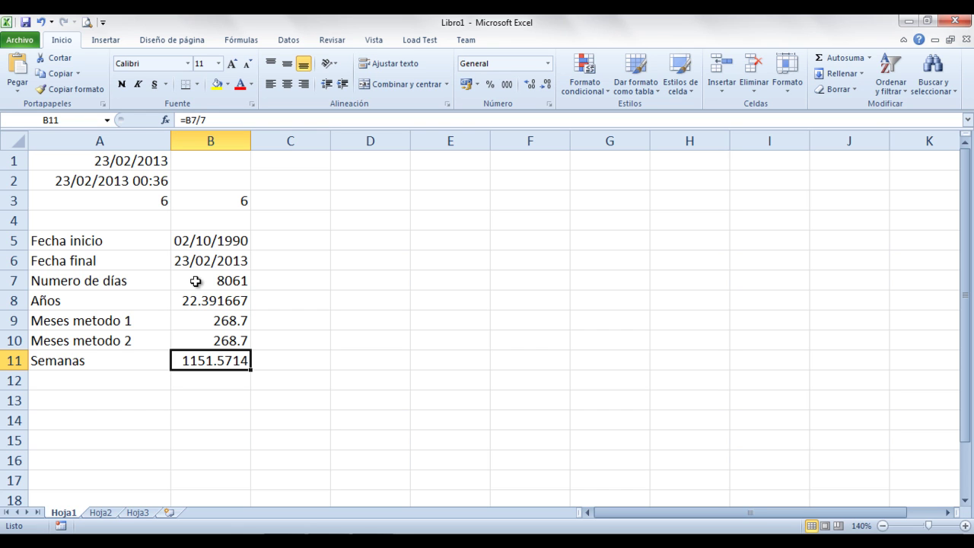
# - Label cell A12 "Horas" and calculate the hours in cell B12 with =B7*24
pyautogui.press('Down')
pyautogui.press('Left')
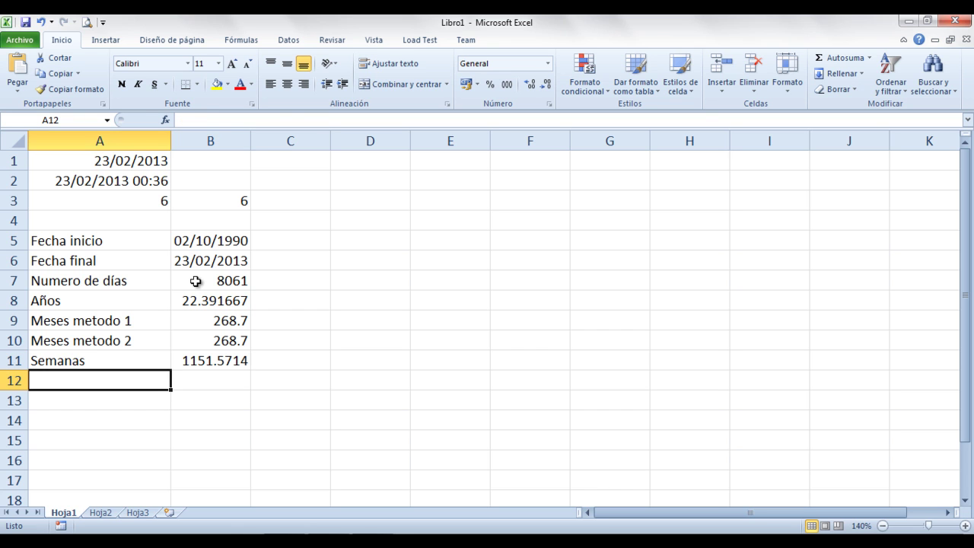
pyautogui.write('Mi')
pyautogui.press('BackSpace')
pyautogui.press('BackSpace')
pyautogui.write('Horas')
pyautogui.click(211, 380)
pyautogui.write('=')
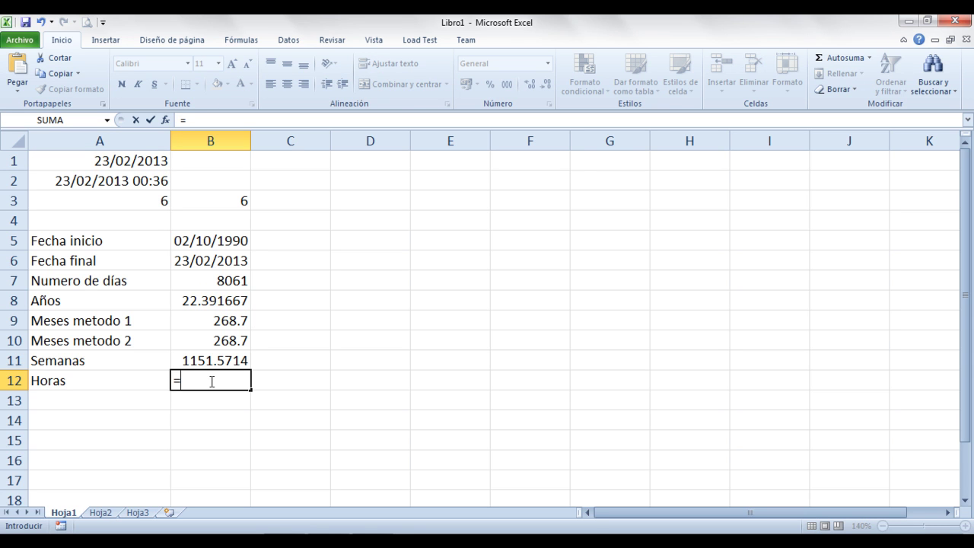
pyautogui.click(194, 283)
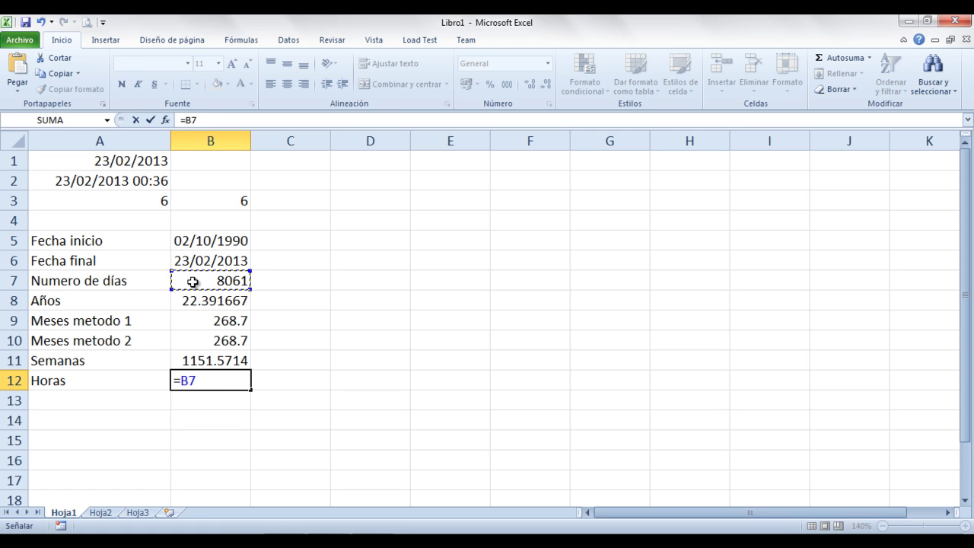
pyautogui.write('*24')
pyautogui.press('Return')
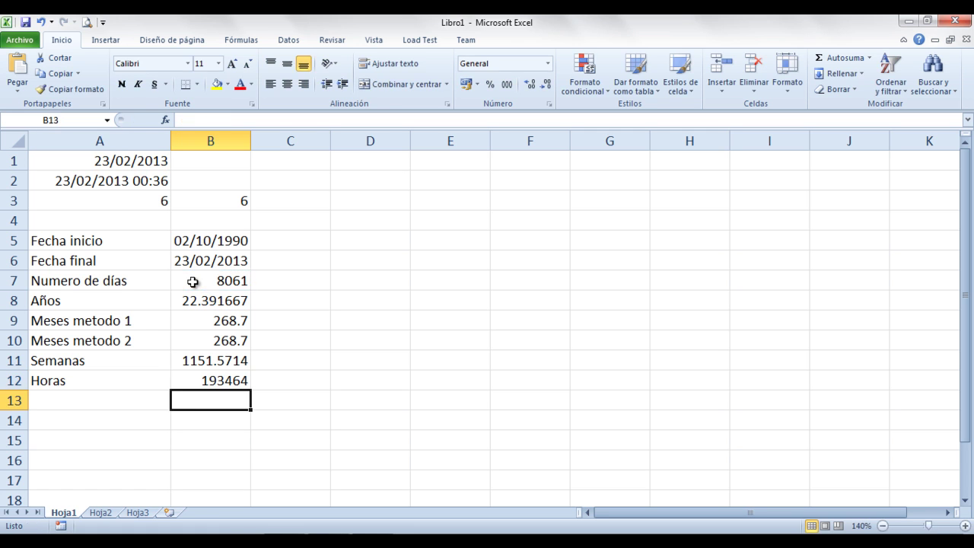
# - Label cell A13 "Minutos" and calculate the minutes in cell B13 with =B12*60
pyautogui.press('Left')
pyautogui.write('Minutos')
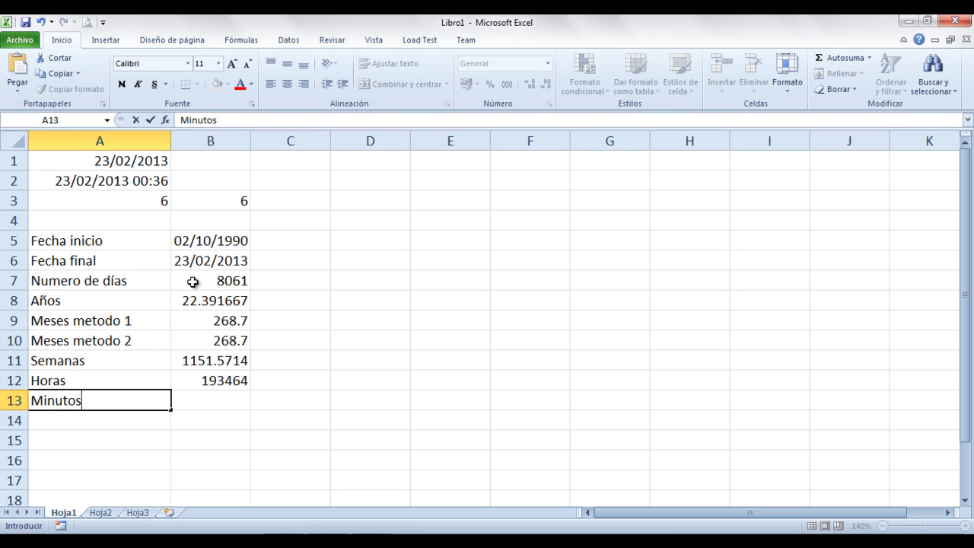
pyautogui.press('Right')
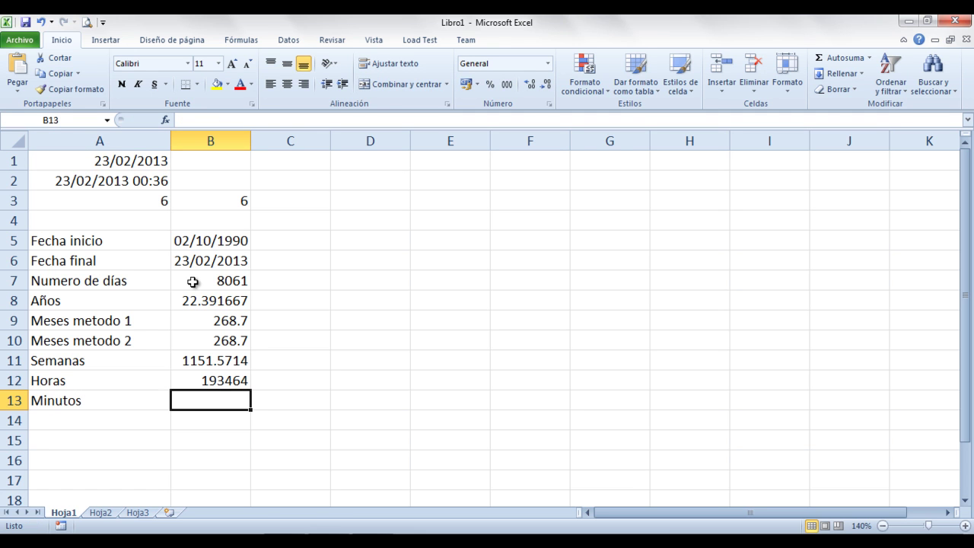
pyautogui.write('=')
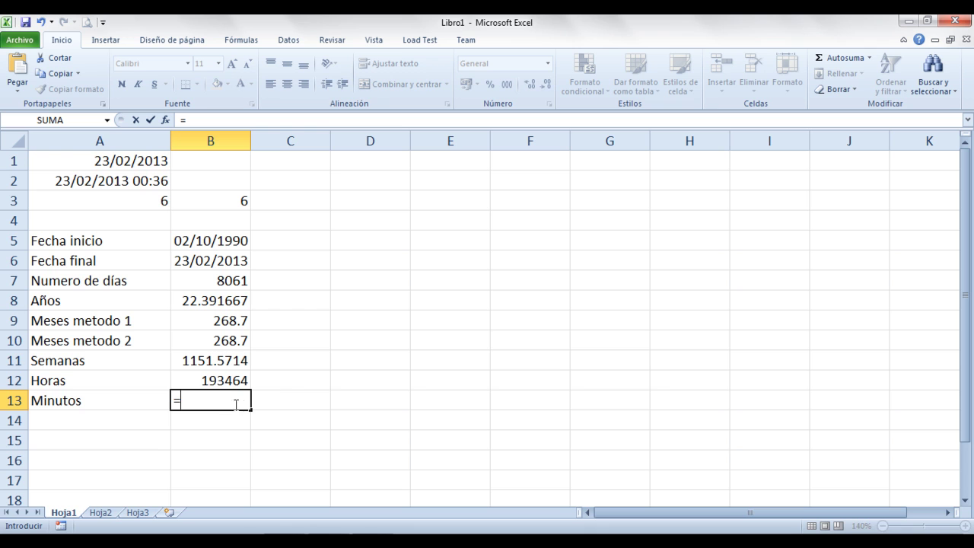
pyautogui.click(193, 380)
pyautogui.write('*60')
pyautogui.press('Return')
pyautogui.press('Left')
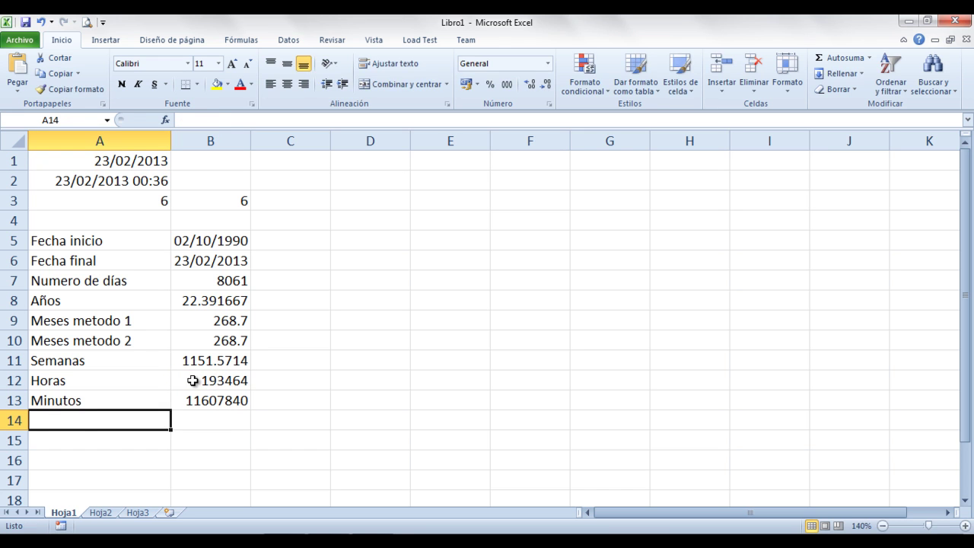
# - Label cell A14 "Segundos" and calculate the seconds in cell B14 with =B13*60
pyautogui.write('Segundos')
pyautogui.press('Right')
pyautogui.write('=')
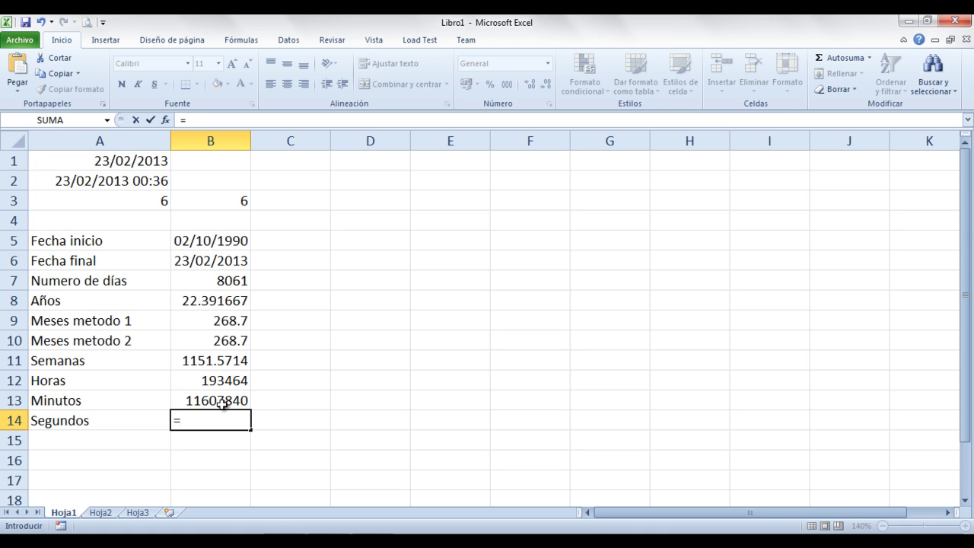
pyautogui.click(217, 402)
pyautogui.write('*')
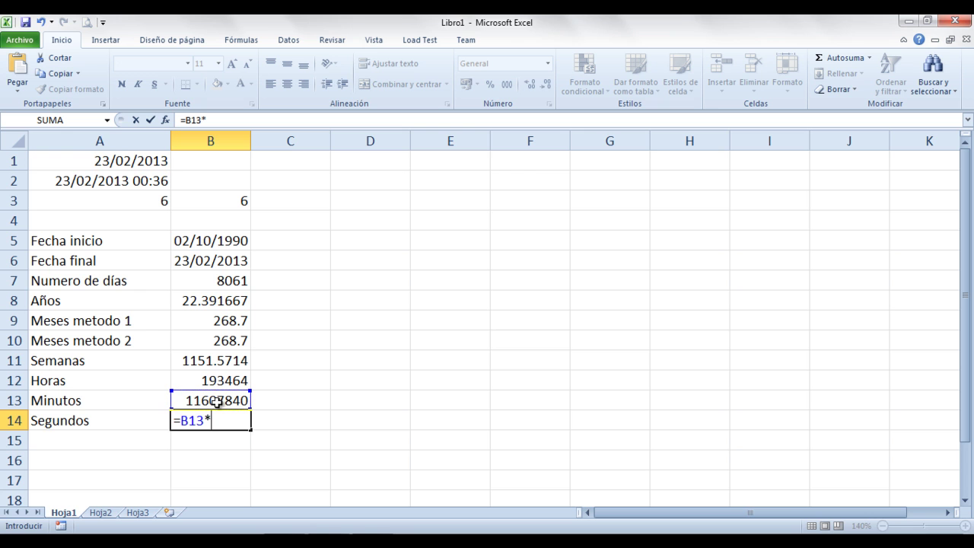
pyautogui.write('60')
pyautogui.press('Return')
pyautogui.press('Up')
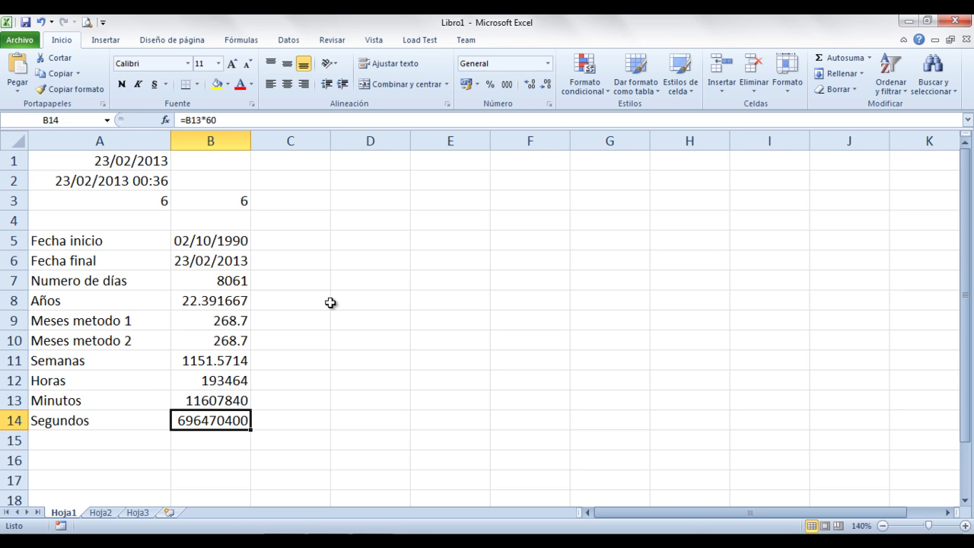
# - Format cells B7:B14 with two decimal places and widen column B so every value fits
pyautogui.doubleClick(252, 141)
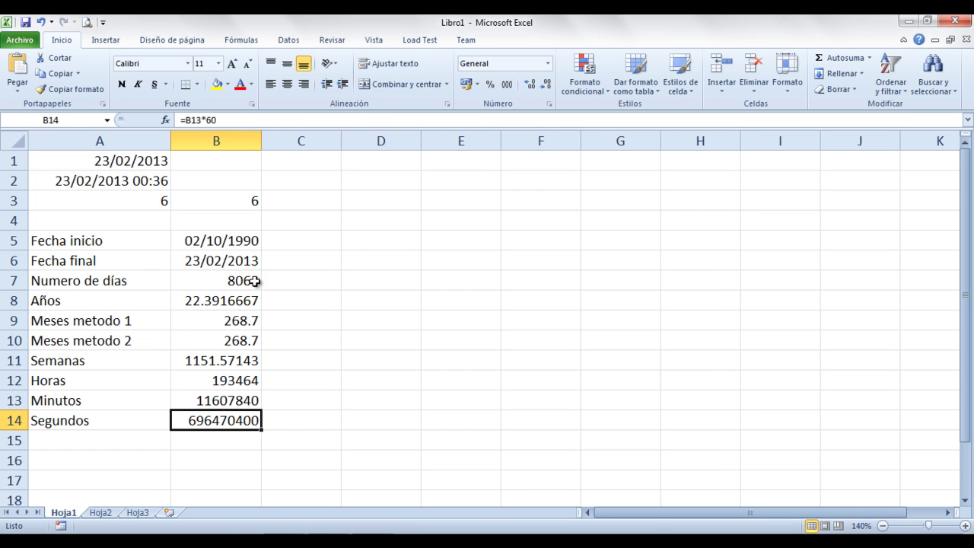
pyautogui.moveTo(242, 282); pyautogui.dragTo(242, 423)
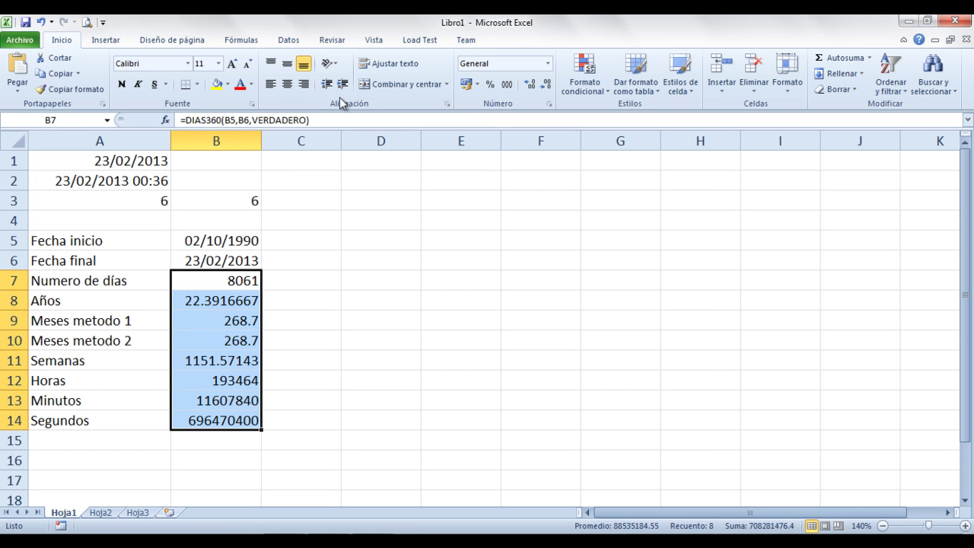
pyautogui.click(531, 87)
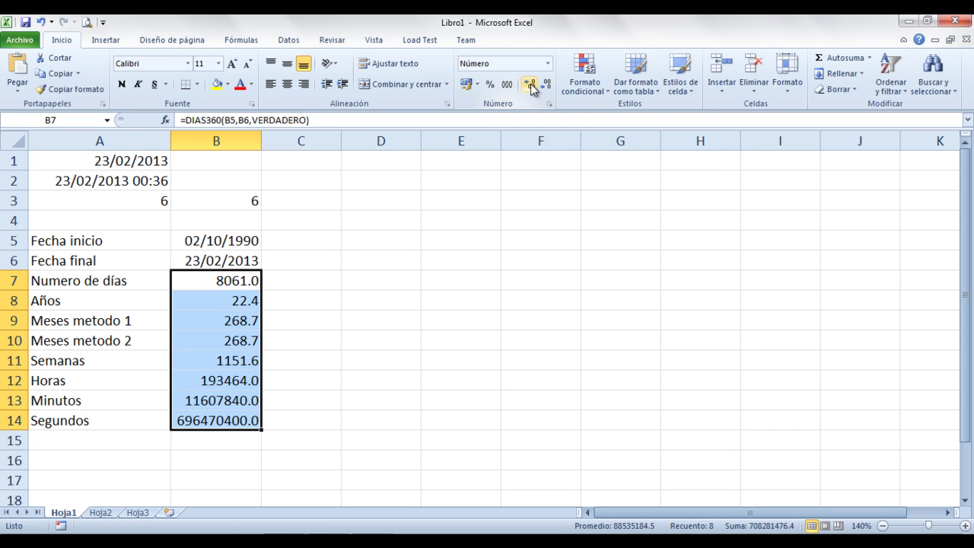
pyautogui.click(530, 87)
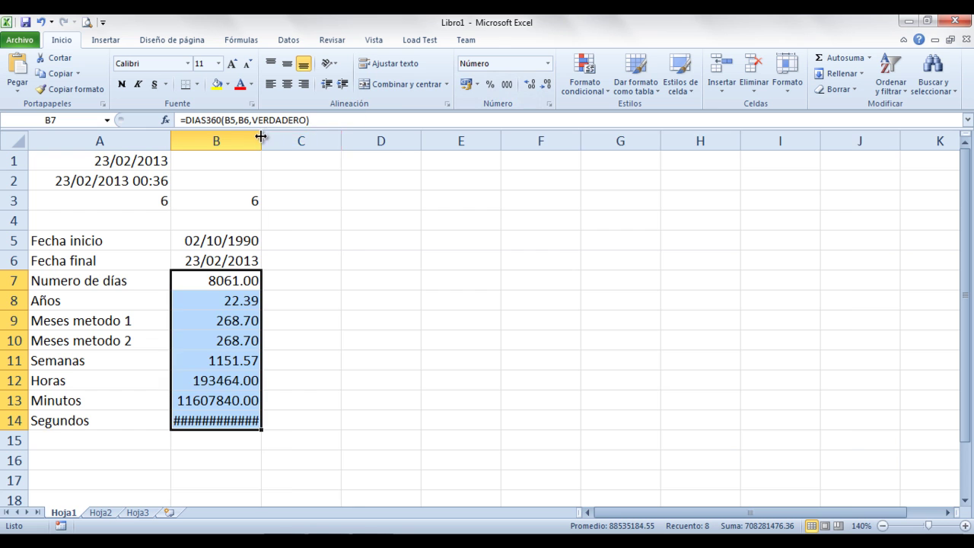
pyautogui.moveTo(261, 139); pyautogui.dragTo(292, 139)
# - Apply the thousands separator to the number format of cells B7:B14
pyautogui.rightClick(251, 327)
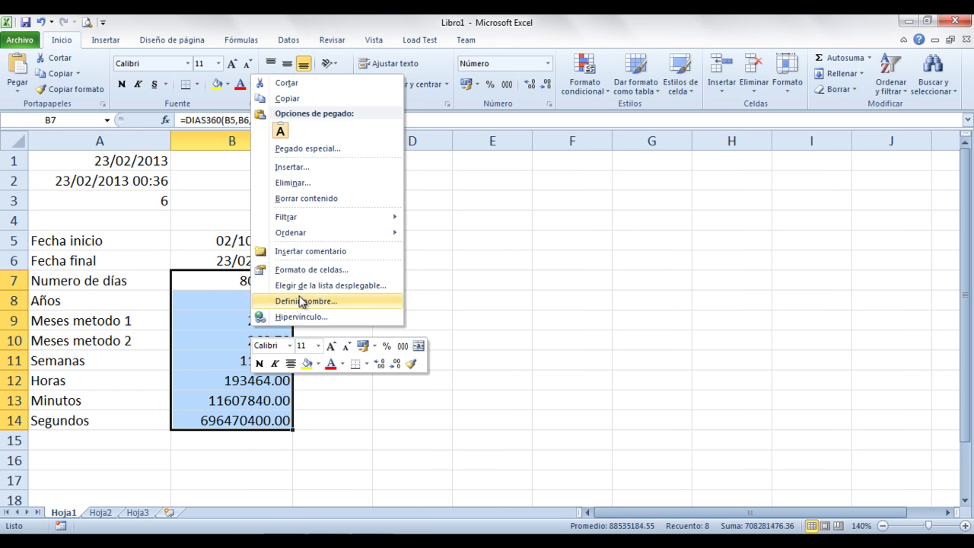
pyautogui.click(304, 269)
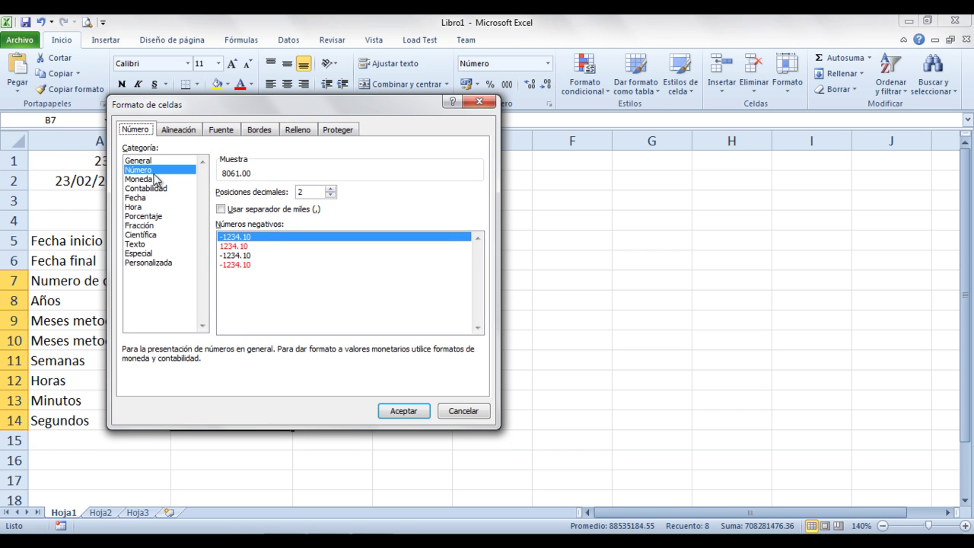
pyautogui.click(221, 210)
pyautogui.click(418, 412)
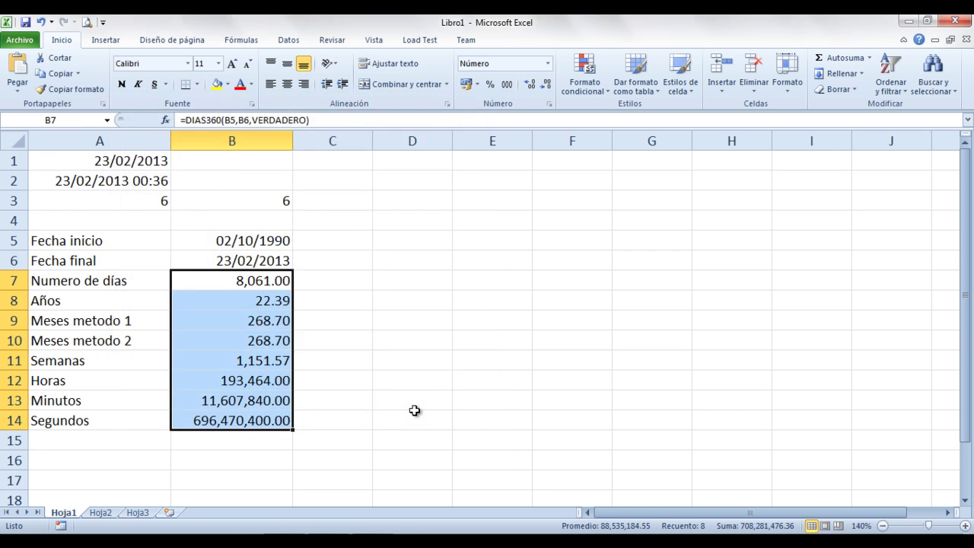
pyautogui.click(434, 327)
pyautogui.moveTo(259, 240); pyautogui.dragTo(268, 411)
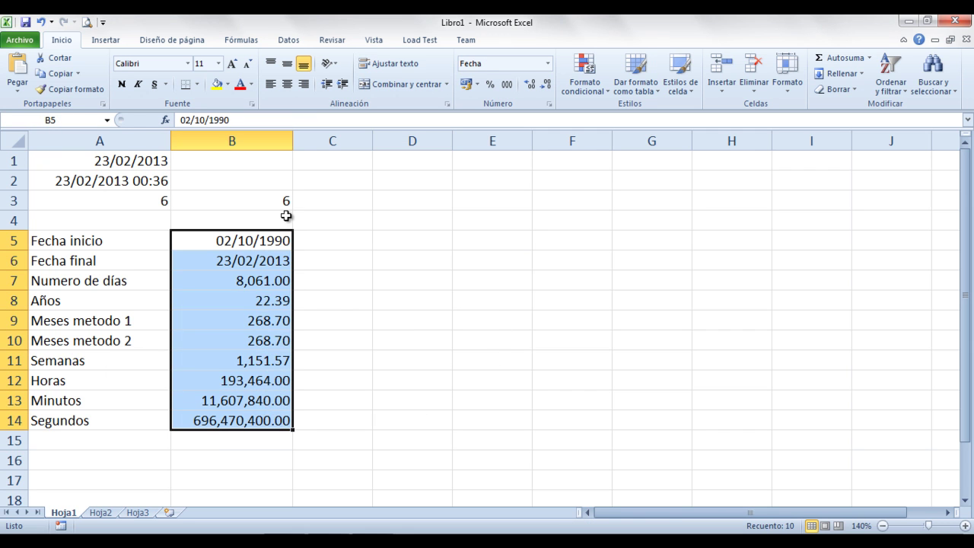
pyautogui.click(344, 256)
# - Switch to the Notepad notes file and highlight the =TEXTO(Valor, #,##0,00) line
pyautogui.hotkey('alt', 'Tab')
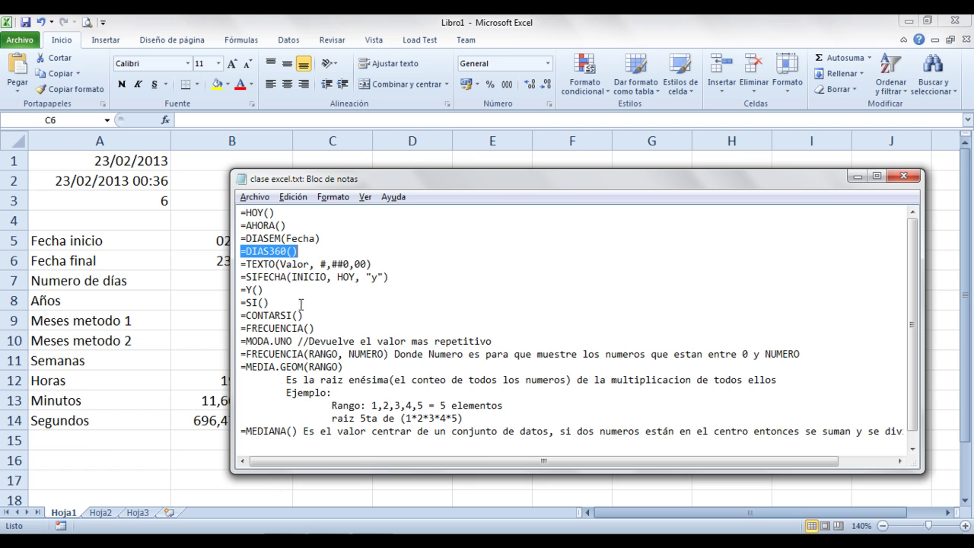
pyautogui.click(383, 264)
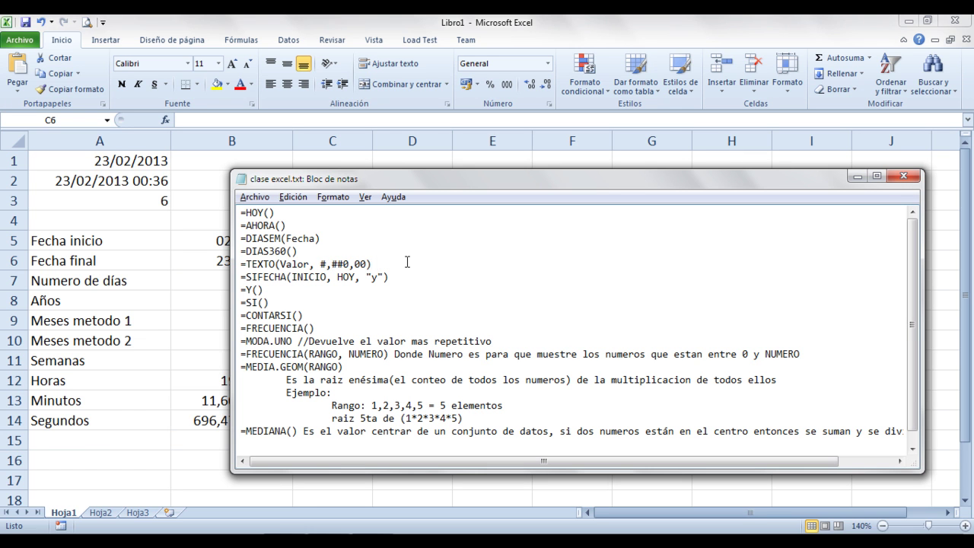
pyautogui.moveTo(374, 264); pyautogui.dragTo(240, 264)
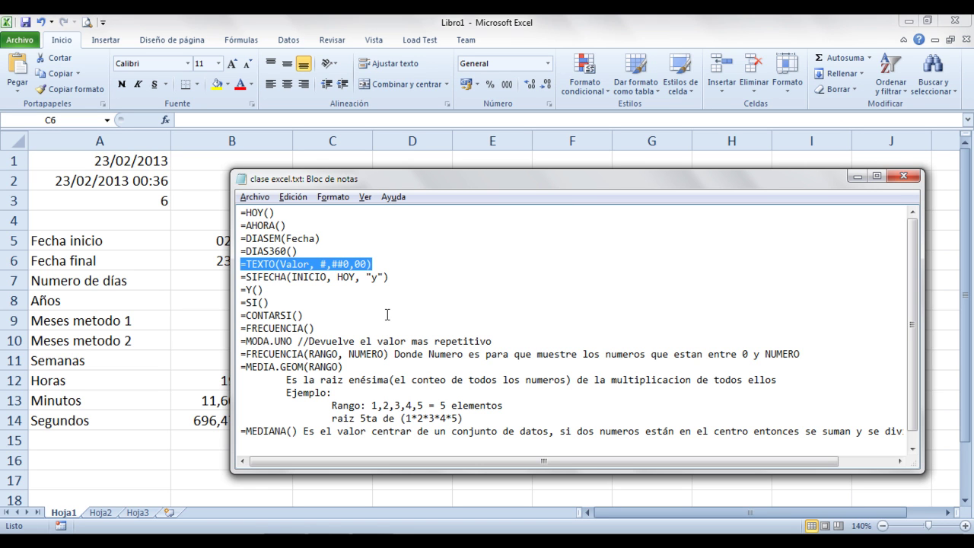
# - Return to Excel and widen column C to about twice its width, beside the seconds value
pyautogui.click(147, 457)
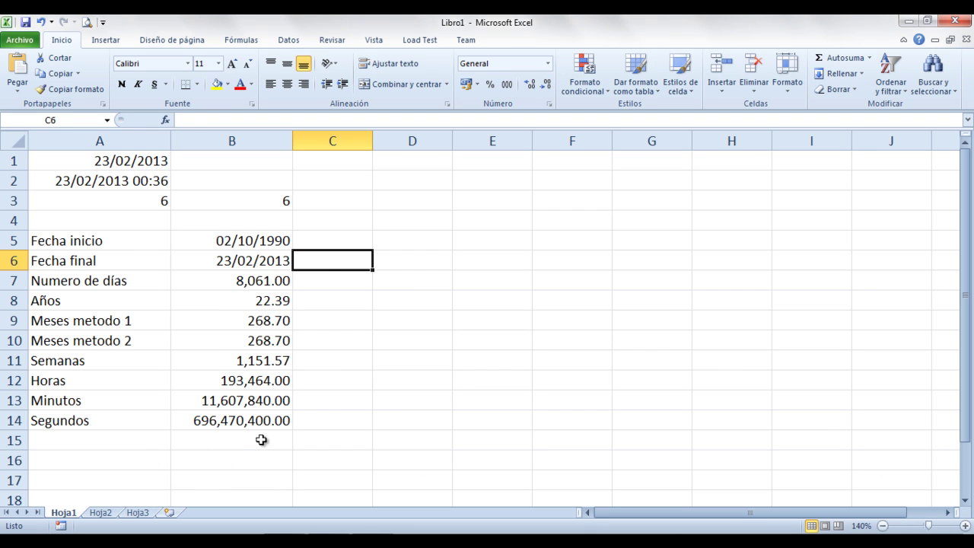
pyautogui.click(232, 425)
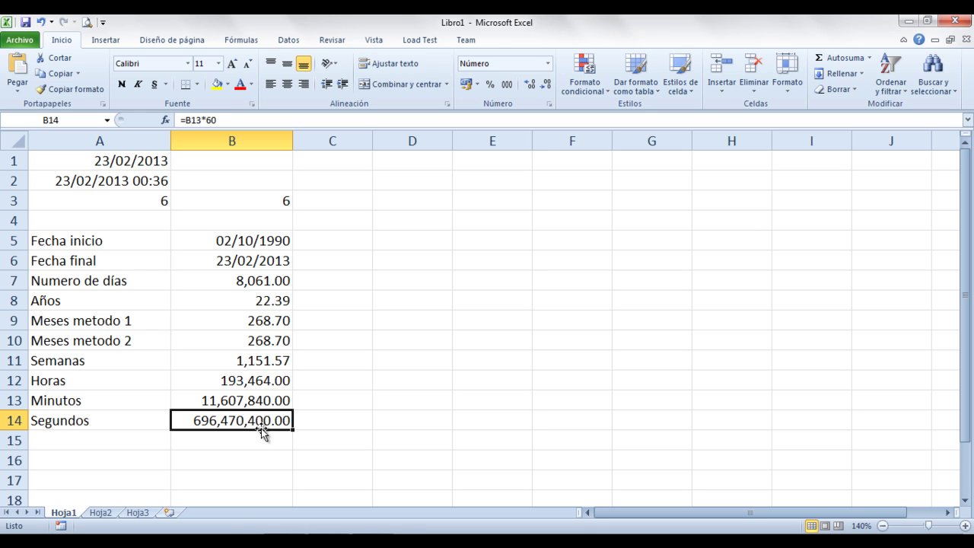
pyautogui.click(132, 426)
pyautogui.click(197, 419)
pyautogui.moveTo(373, 140); pyautogui.dragTo(464, 143)
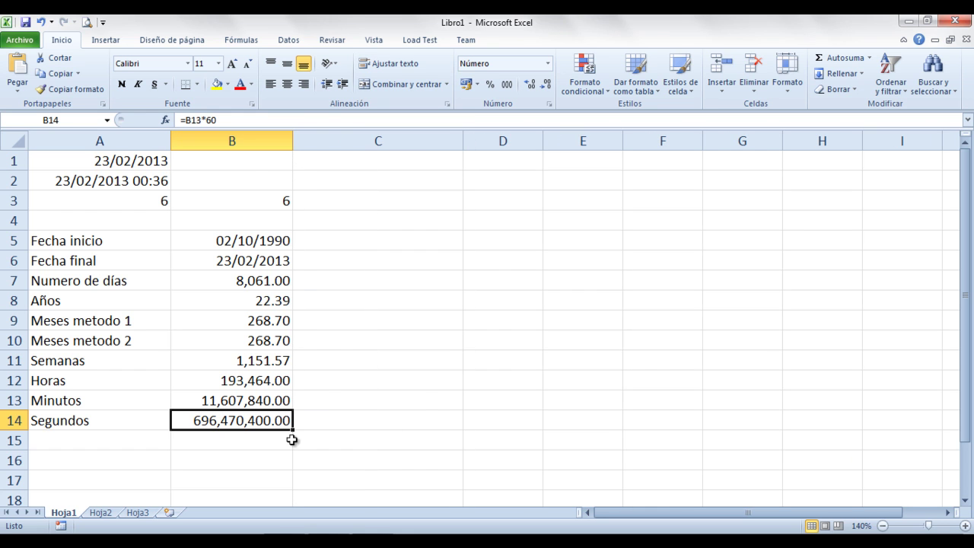
pyautogui.rightClick(253, 428)
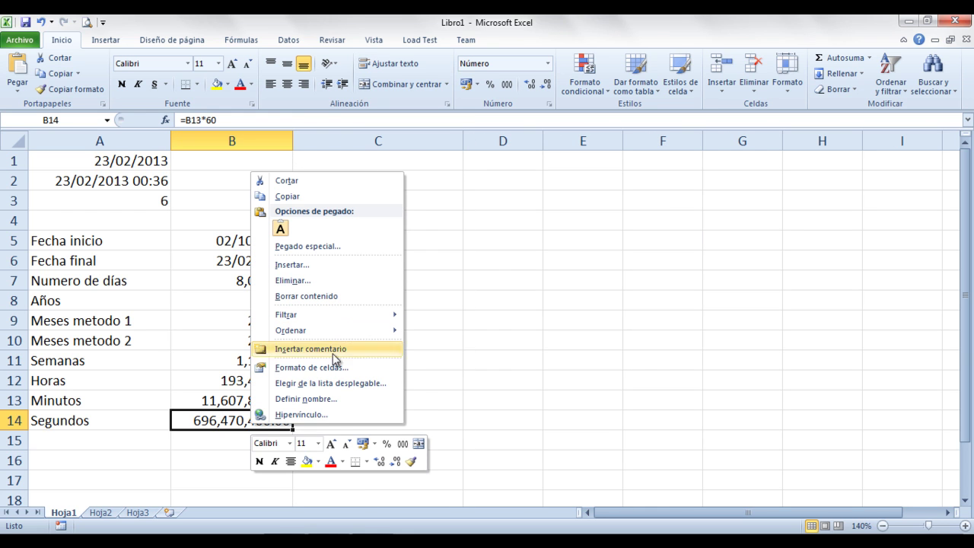
# - Enter =TEXTO(B14, "#,##00,00") in cell C14, checking the format pattern against the notes file
pyautogui.click(434, 425)
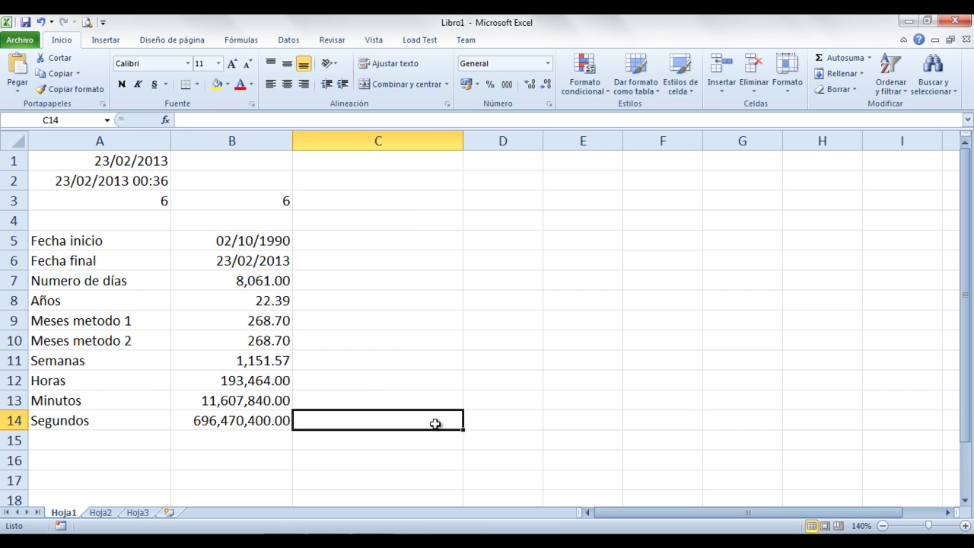
pyautogui.write('=')
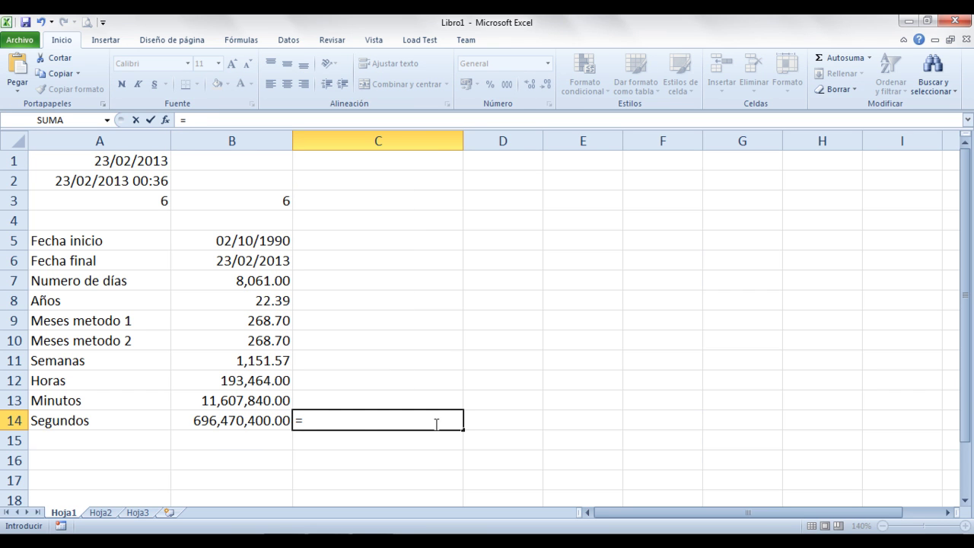
pyautogui.write('TEXTO(')
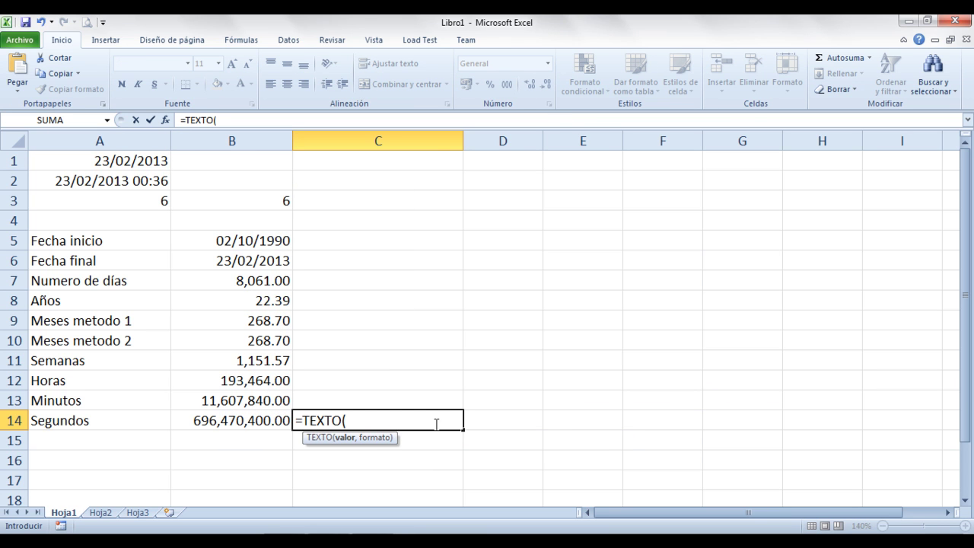
pyautogui.click(220, 423)
pyautogui.write(', ')
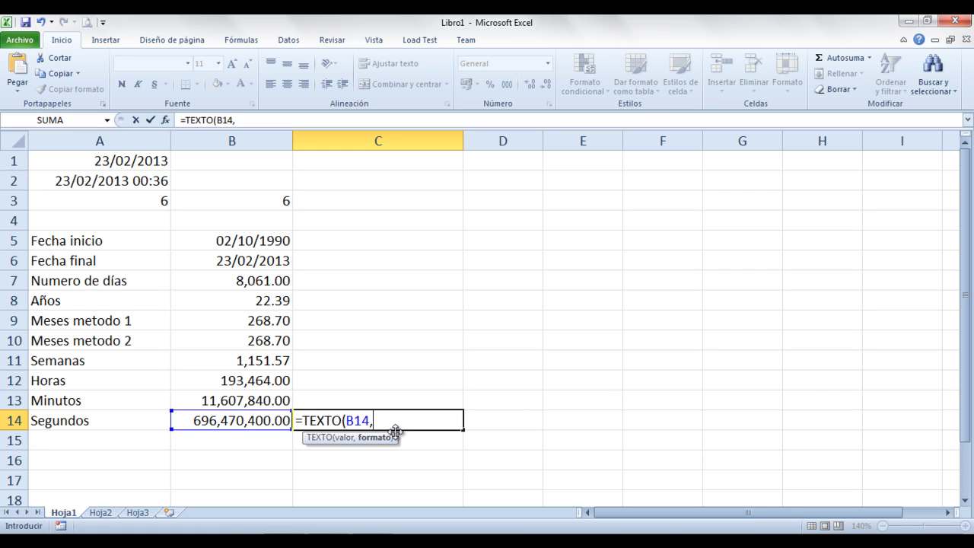
pyautogui.write('"")')
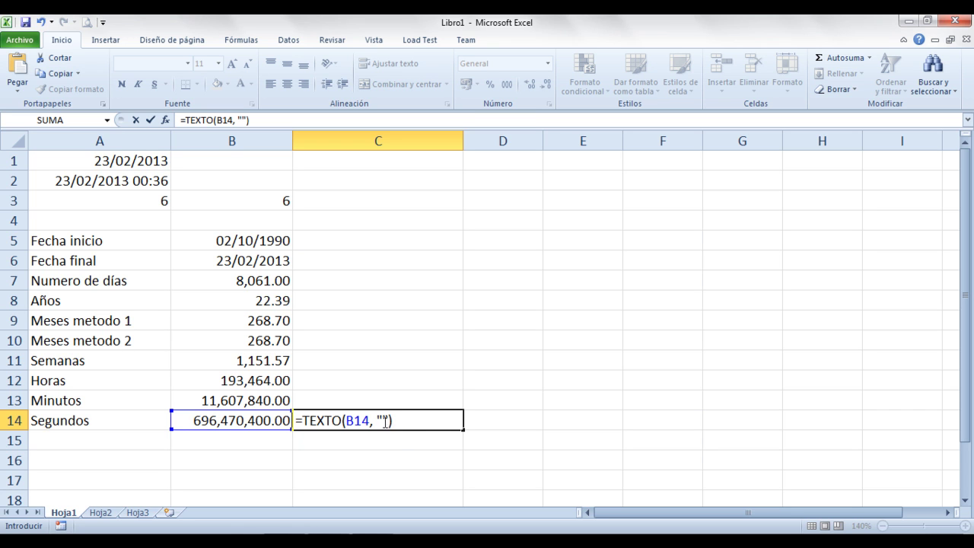
pyautogui.click(382, 420)
pyautogui.write('#')
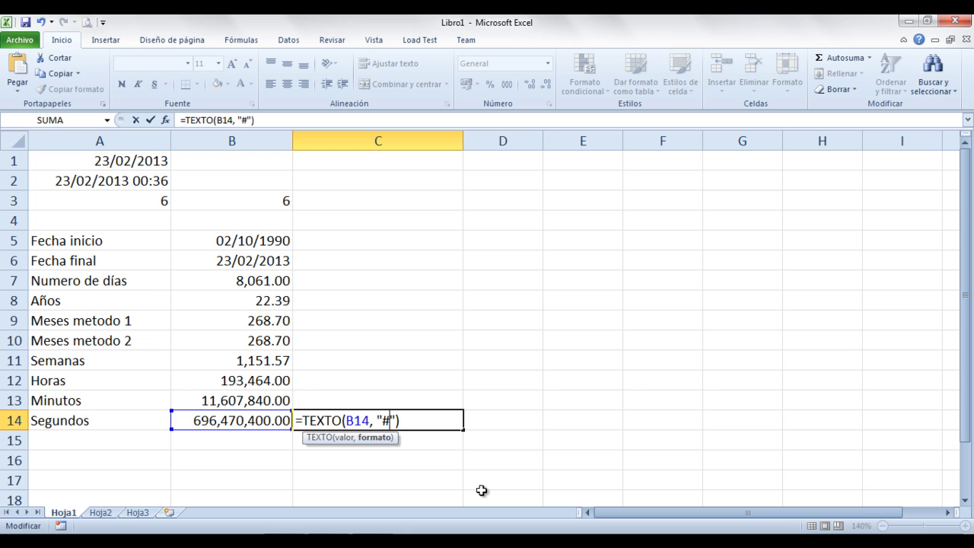
pyautogui.write(',##00')
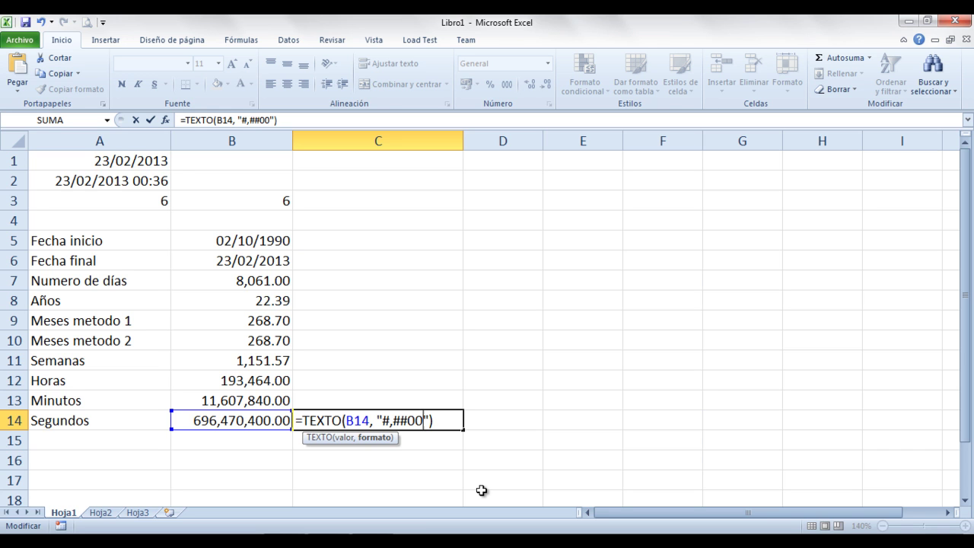
pyautogui.write(',00')
pyautogui.hotkey('alt', 'Tab')
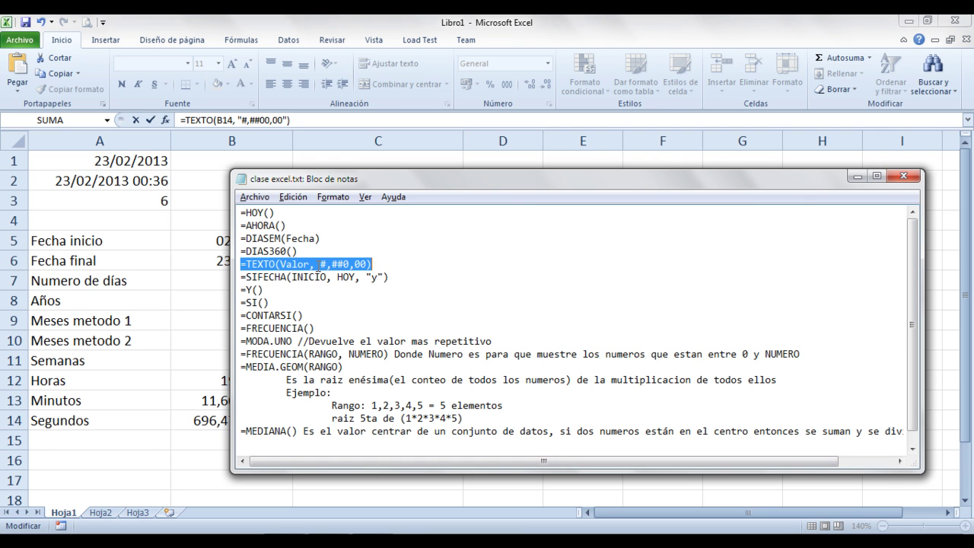
pyautogui.hotkey('alt', 'Tab')
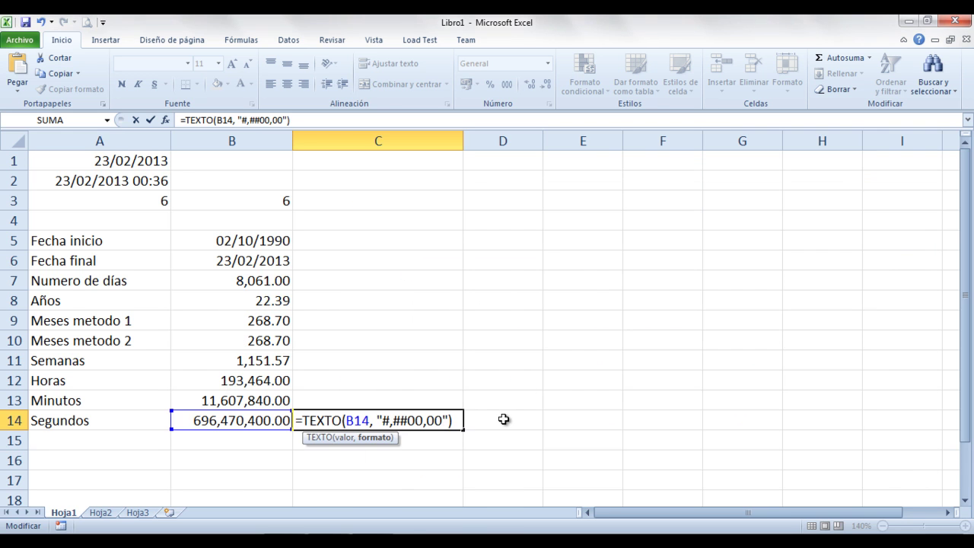
pyautogui.press('Return')
pyautogui.press('Up')
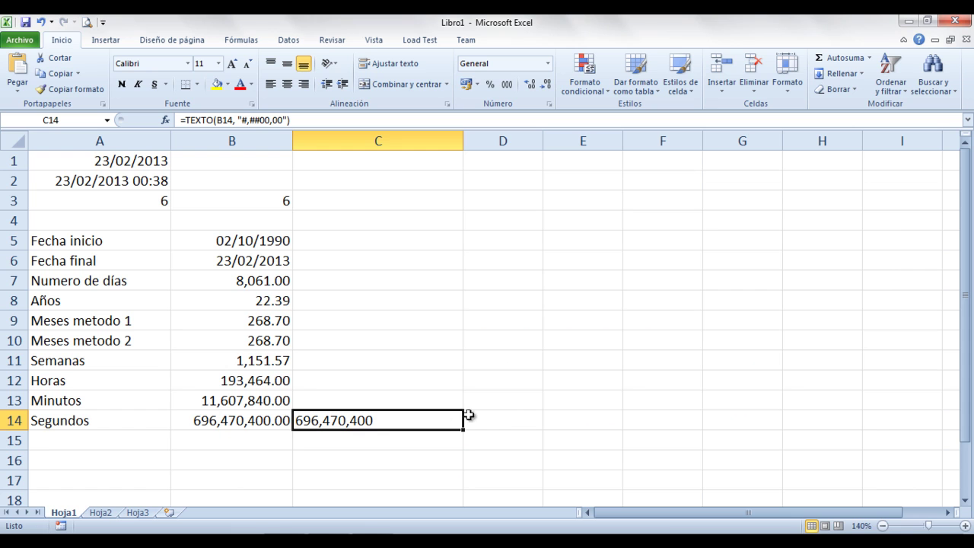
# - Compare the number in B14 with the text result in C14 and examine the TEXTO formula's value and format arguments
pyautogui.click(261, 419)
pyautogui.click(318, 418)
pyautogui.click(246, 421)
pyautogui.click(319, 425)
pyautogui.doubleClick(323, 426)
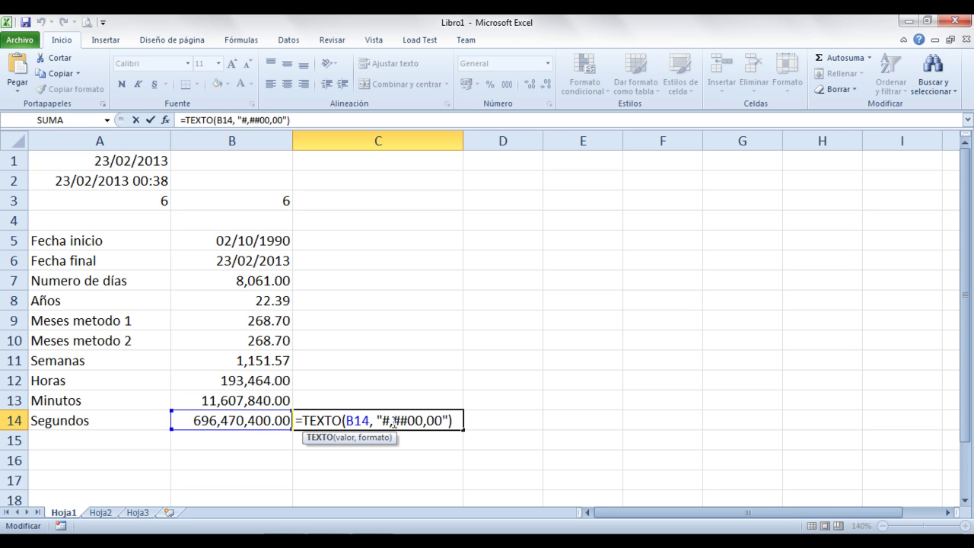
pyautogui.moveTo(385, 420); pyautogui.dragTo(442, 421)
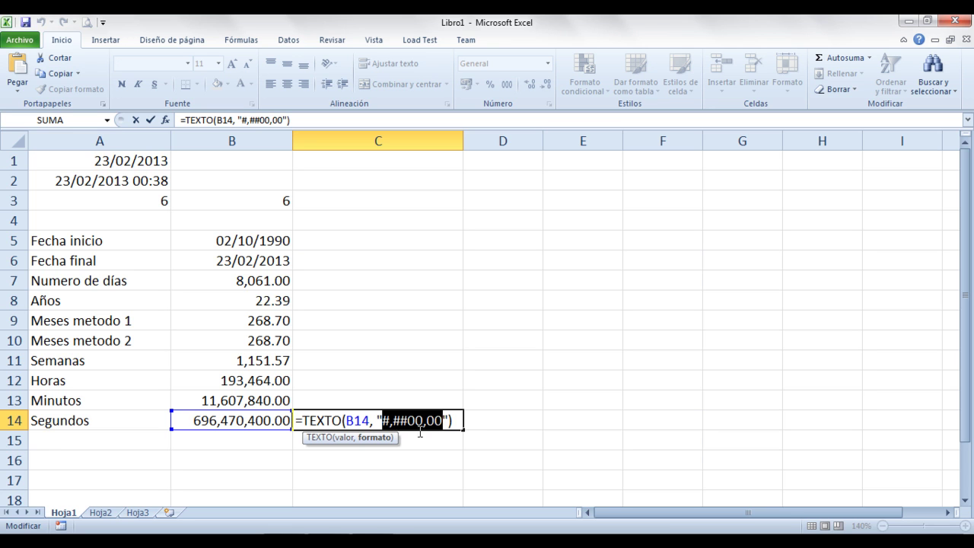
pyautogui.click(478, 424)
pyautogui.click(418, 427)
pyautogui.click(242, 420)
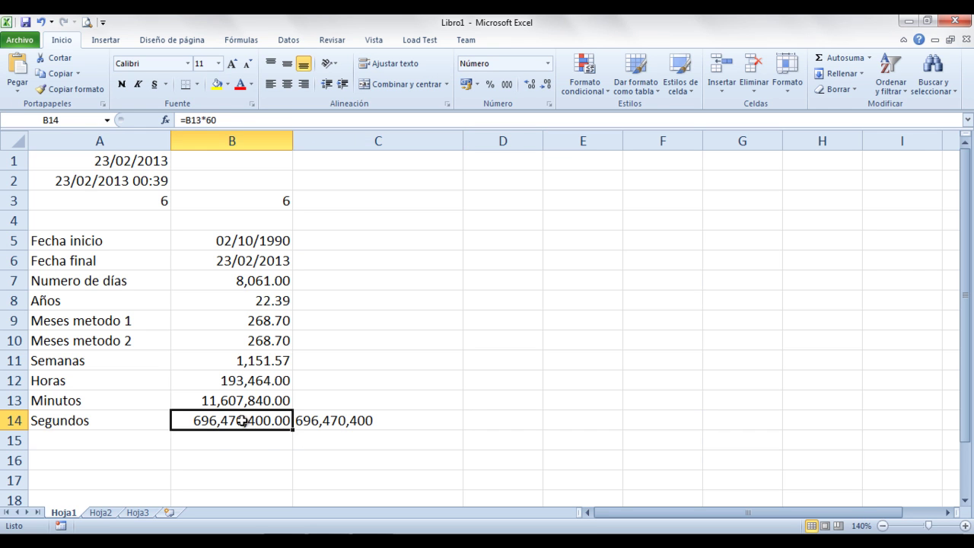
pyautogui.click(343, 421)
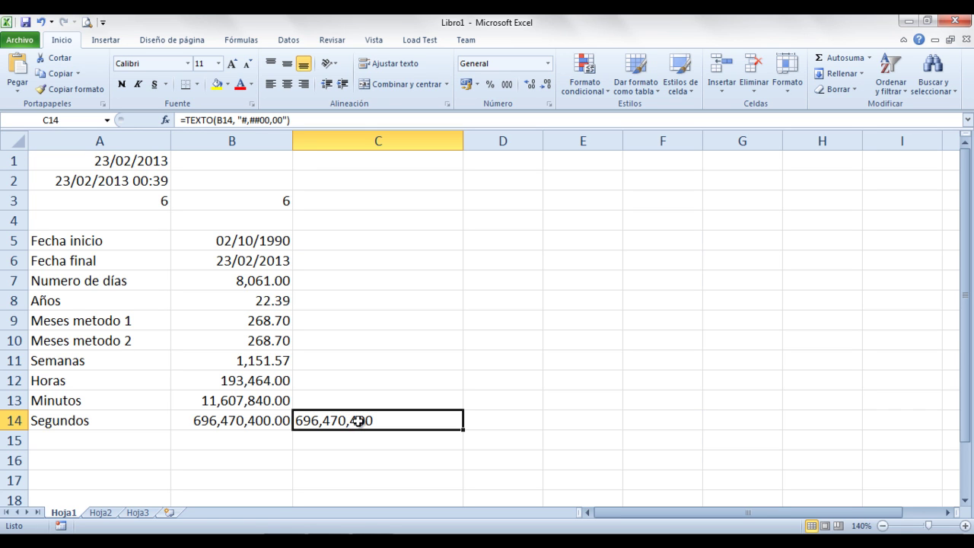
pyautogui.doubleClick(370, 420)
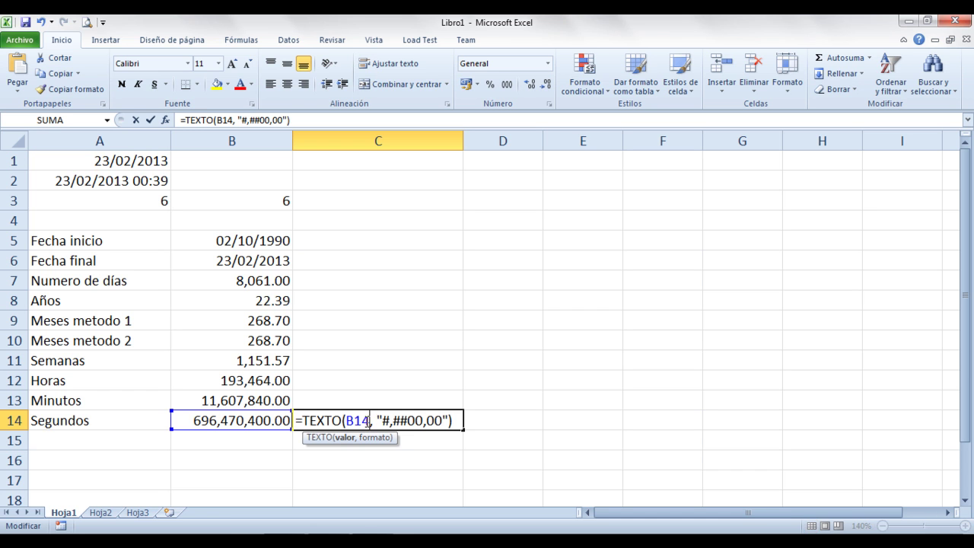
pyautogui.press('Return')
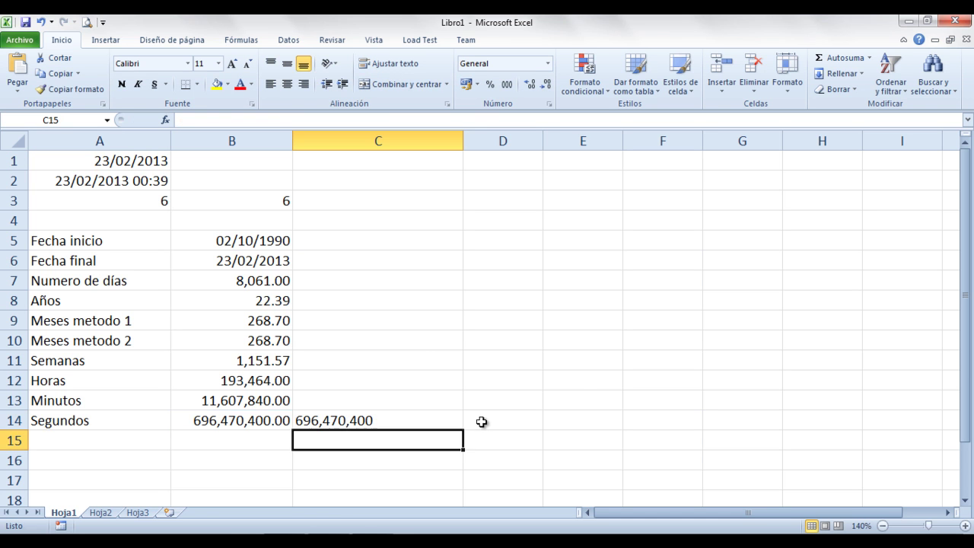
# - Switch to the Notepad notes file and highlight the =SIFECHA(INICIO, HOY, "y") line
pyautogui.hotkey('alt', 'Tab')
pyautogui.moveTo(398, 277); pyautogui.dragTo(248, 264)
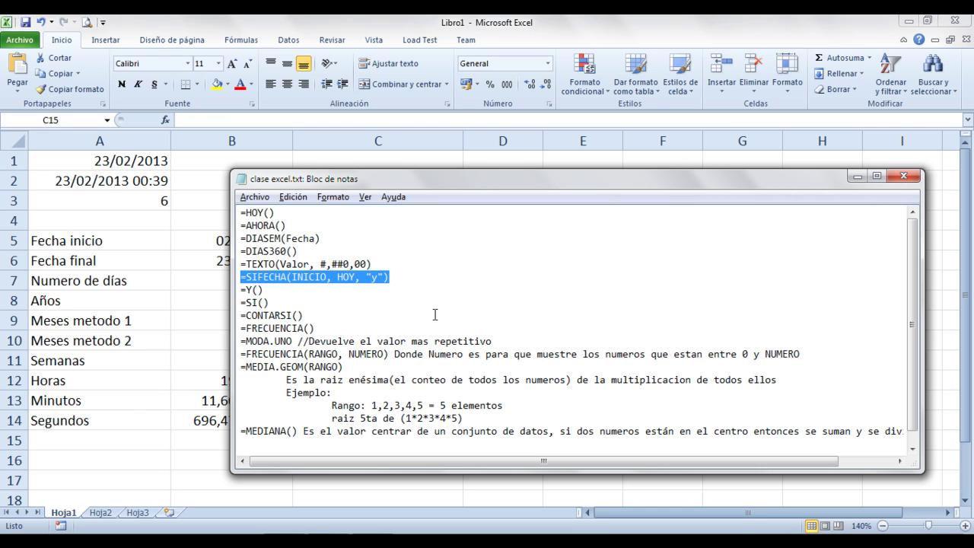
# - Return to Excel, go to the empty sheet Hoja2 and slightly widen column A
pyautogui.hotkey('alt', 'Tab')
pyautogui.click(105, 513)
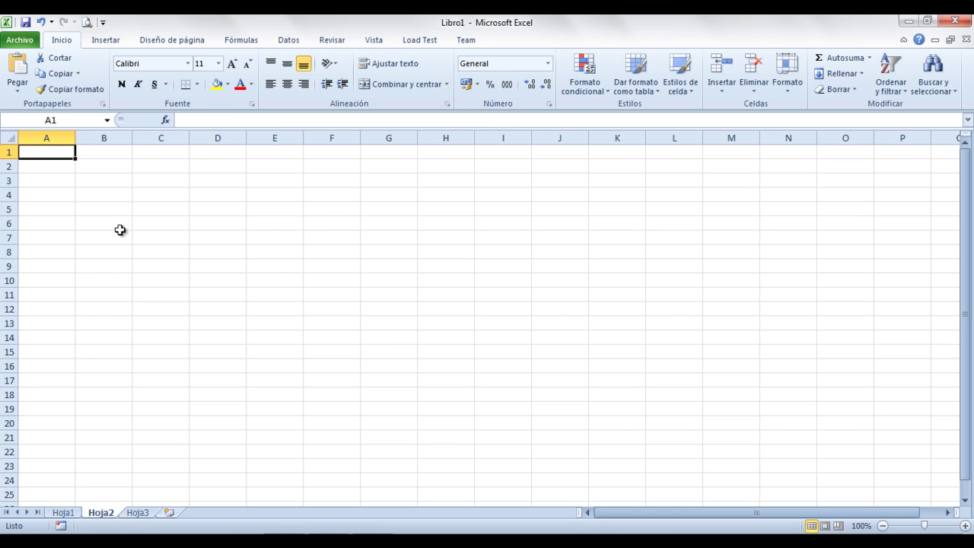
pyautogui.moveTo(75, 136); pyautogui.dragTo(87, 135)
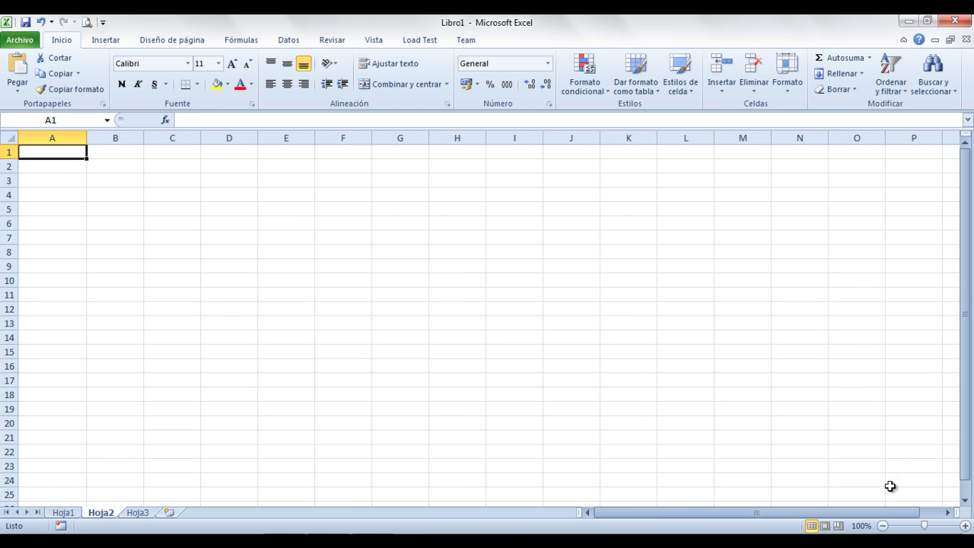
# - Set the zoom of Hoja2 to 150% and select cell A1
pyautogui.click(965, 525)
pyautogui.click(965, 525)
pyautogui.click(965, 525)
pyautogui.click(965, 525)
pyautogui.click(965, 525)
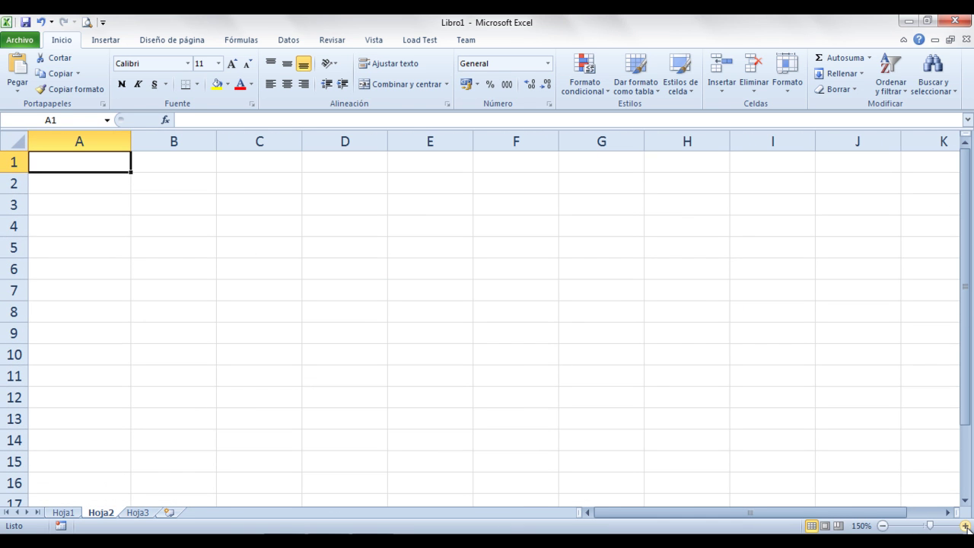
pyautogui.click(883, 526)
pyautogui.click(103, 187)
pyautogui.click(141, 182)
pyautogui.click(145, 161)
pyautogui.click(95, 163)
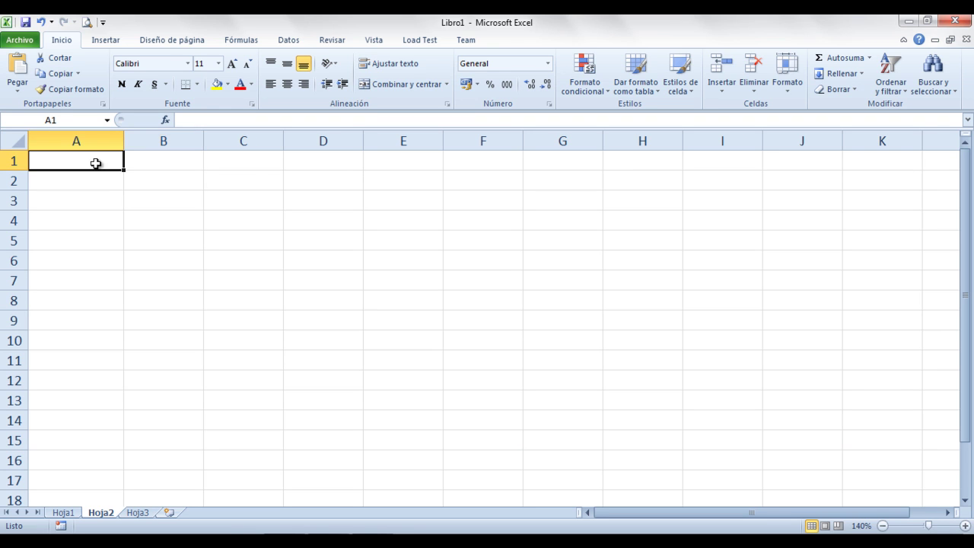
pyautogui.click(965, 526)
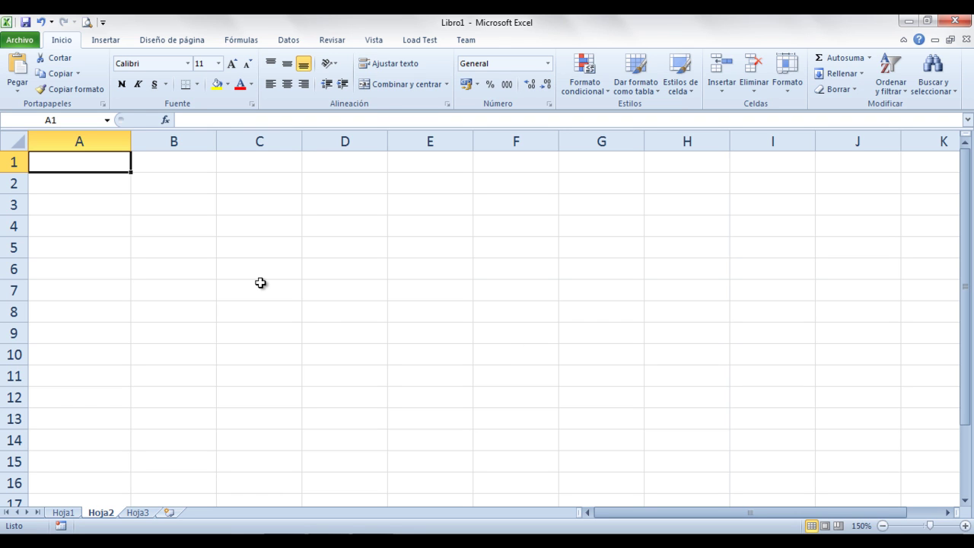
# - Enter the labels Fecha inicial in cell A1 and Fecha final in cell A2
pyautogui.write('Fecha')
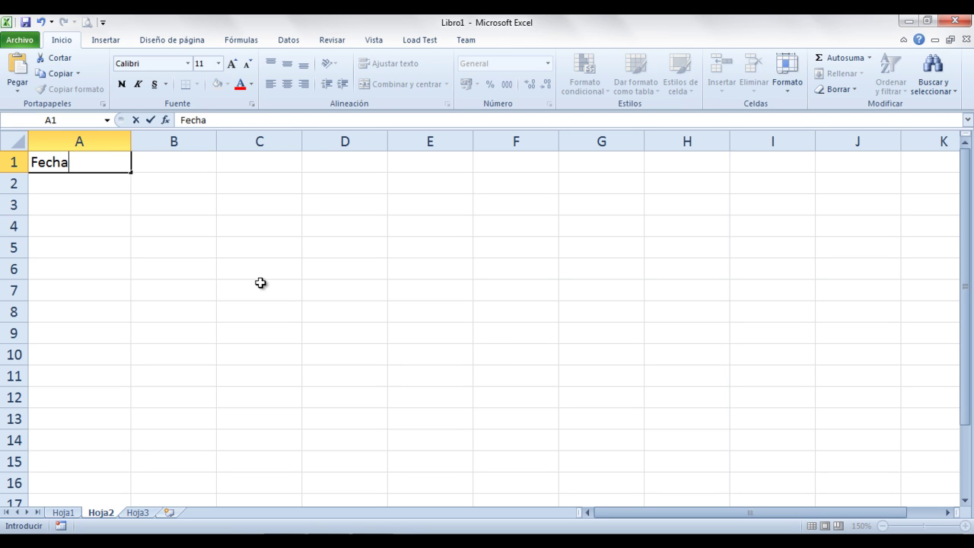
pyautogui.write(' inicial')
pyautogui.press('Return')
pyautogui.write('Fecha final')
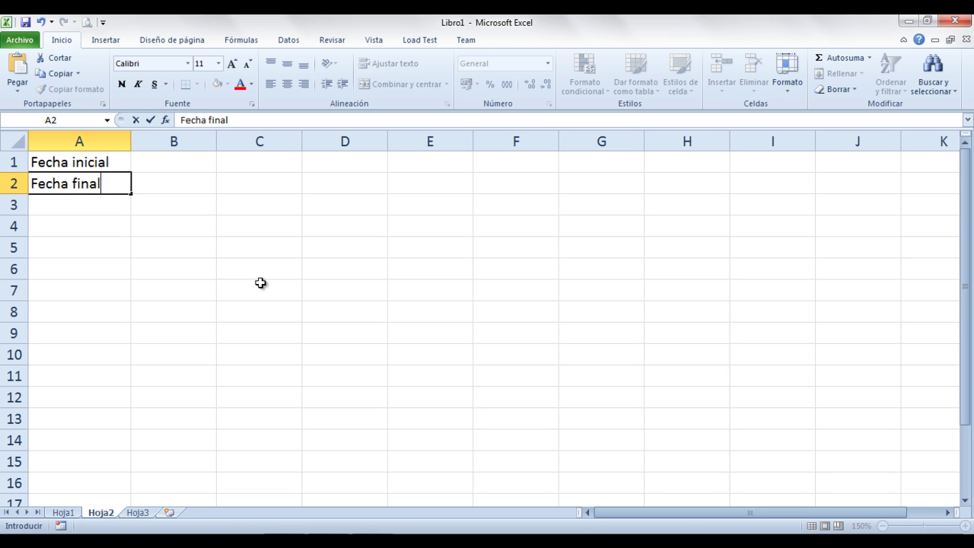
# - Enter the start date 31/07/1985 in cell B1 and the formula =HOY() for the end date in B2
pyautogui.press('Right')
pyautogui.press('Up')
pyautogui.write('=')
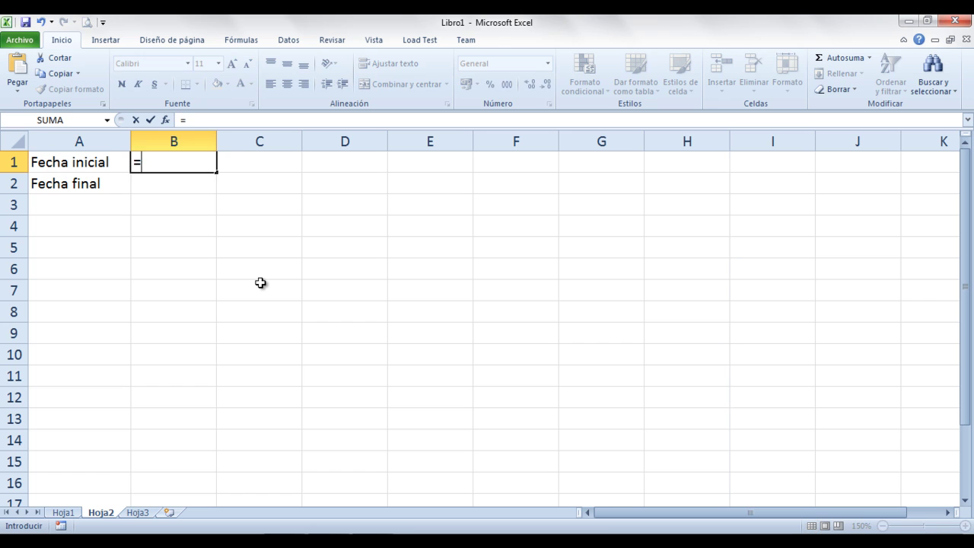
pyautogui.press('BackSpace')
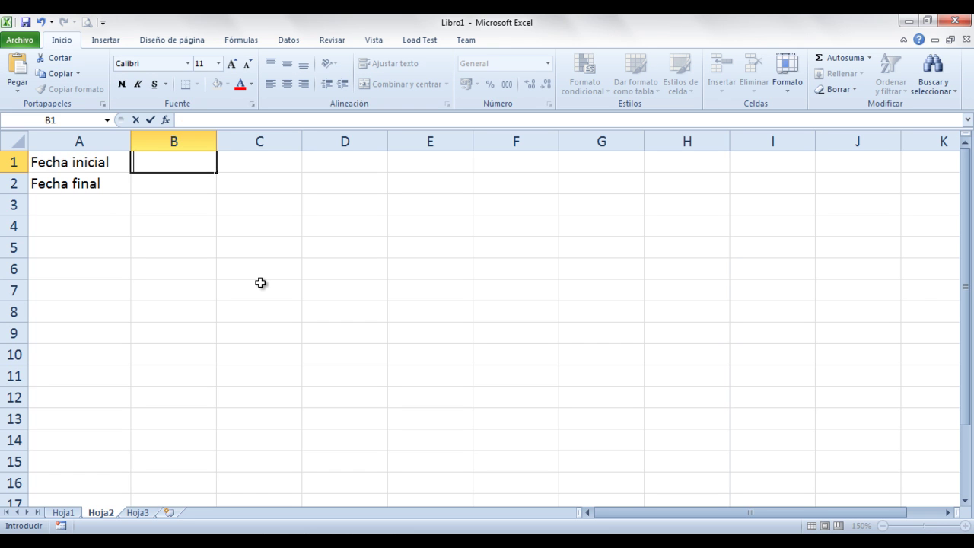
pyautogui.write('31/07/1985')
pyautogui.press('Return')
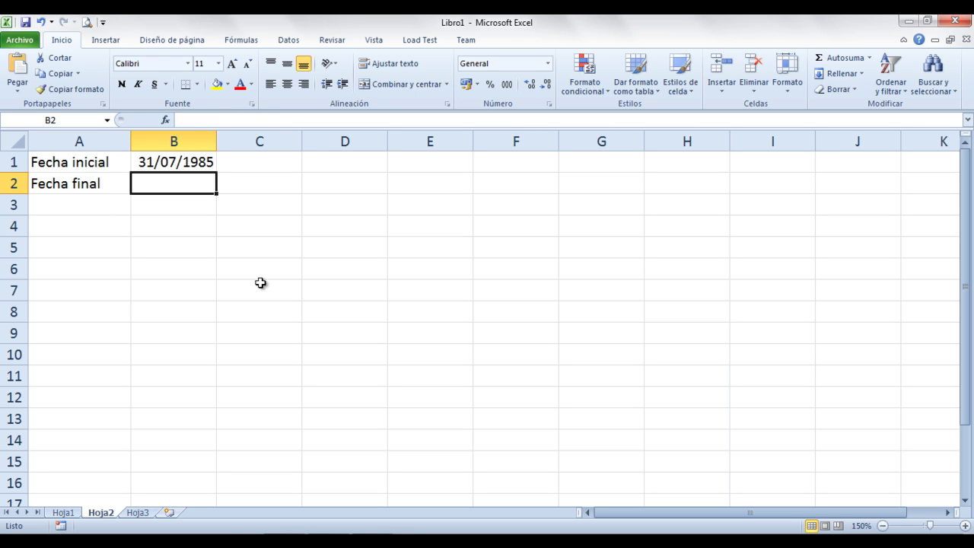
pyautogui.write('=hoy')
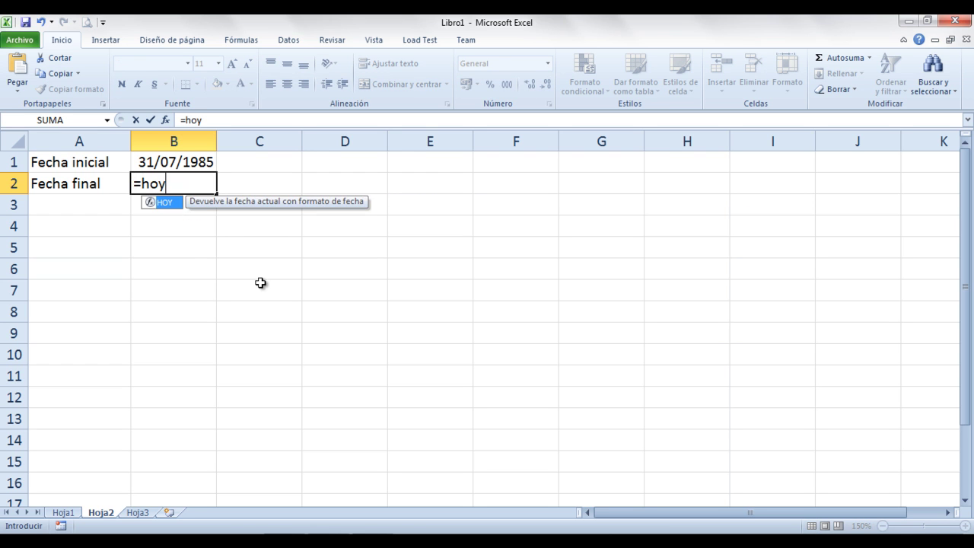
pyautogui.press('Return')
pyautogui.press('Left')
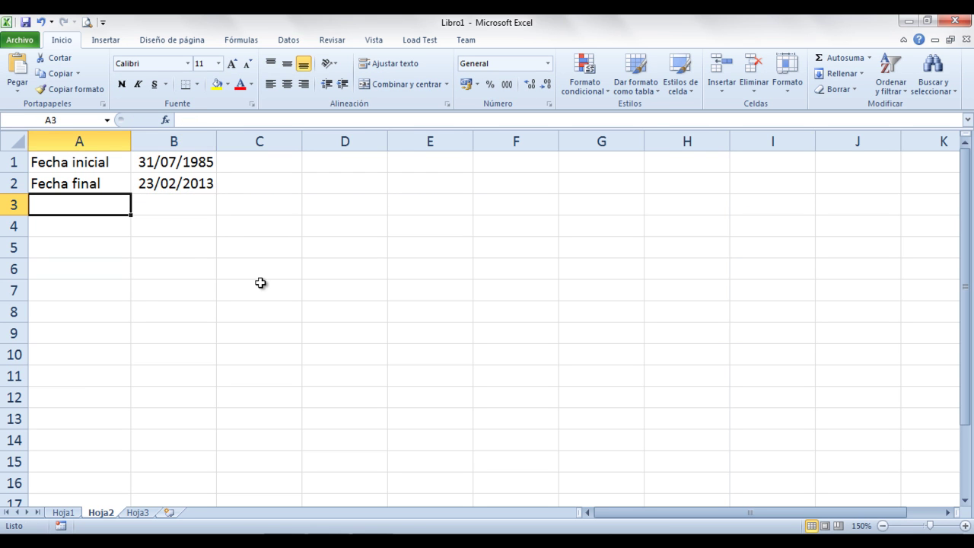
# - Label cell A3 Años and enter =SIFECHA(B1,B2,"y") in B3, checking the syntax against the Notepad notes
pyautogui.write('Años')
pyautogui.press('Tab')
pyautogui.write('=')
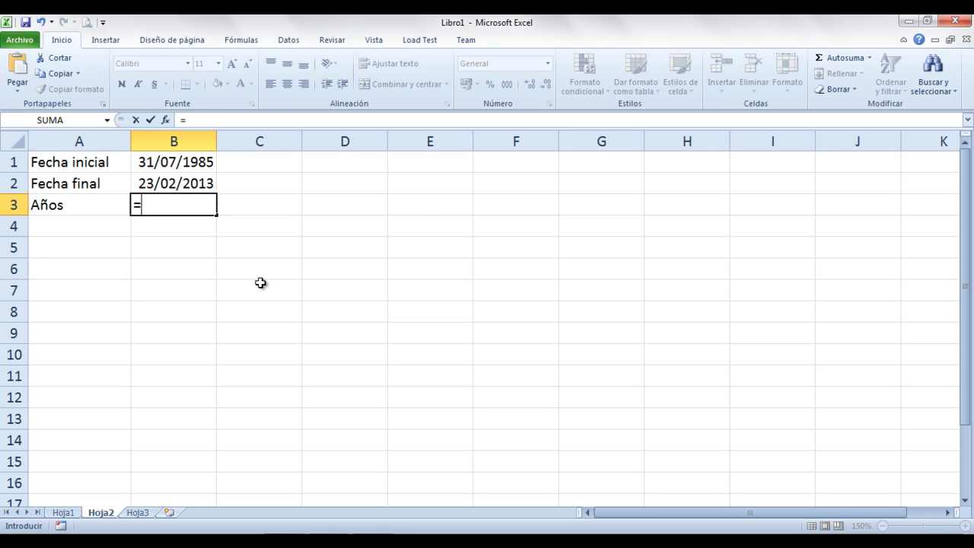
pyautogui.write('sifecha(')
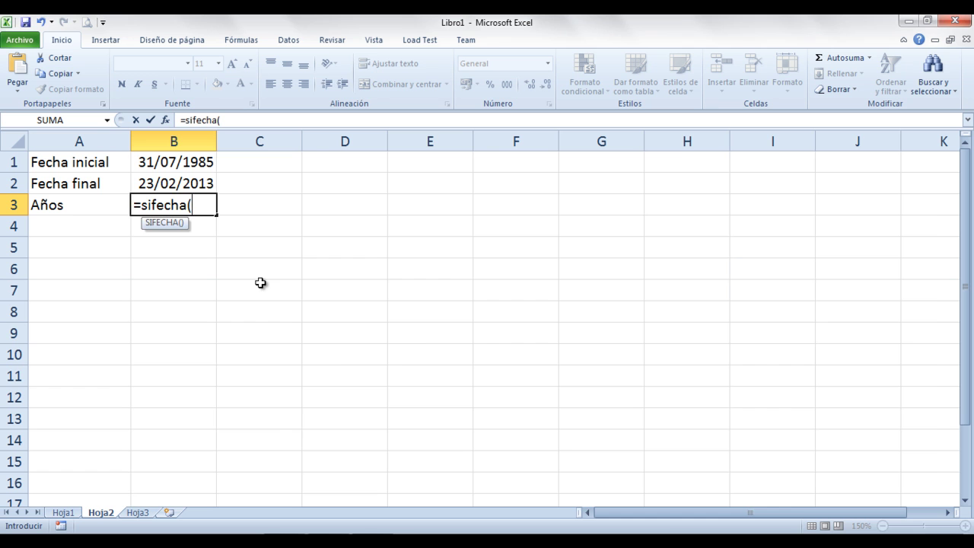
pyautogui.hotkey('alt', 'Tab')
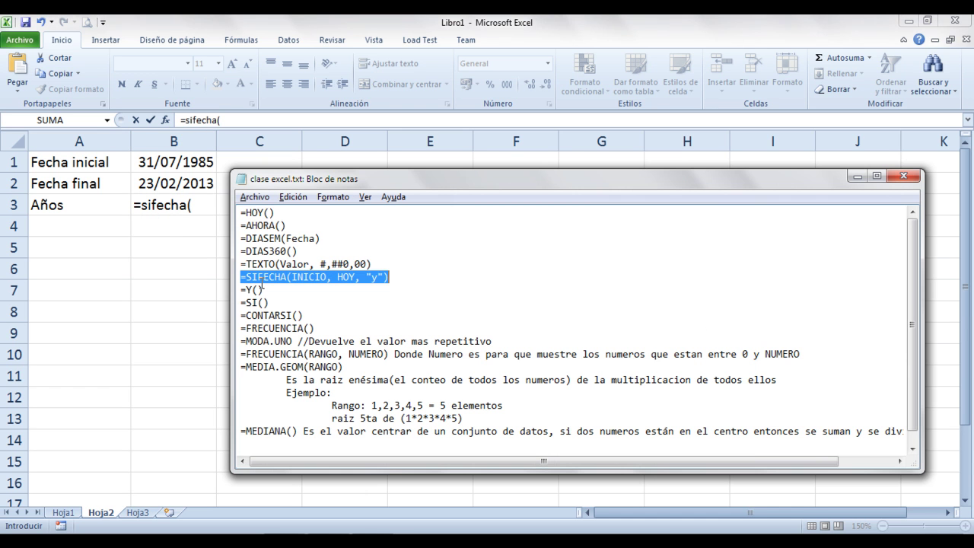
pyautogui.hotkey('alt', 'Tab')
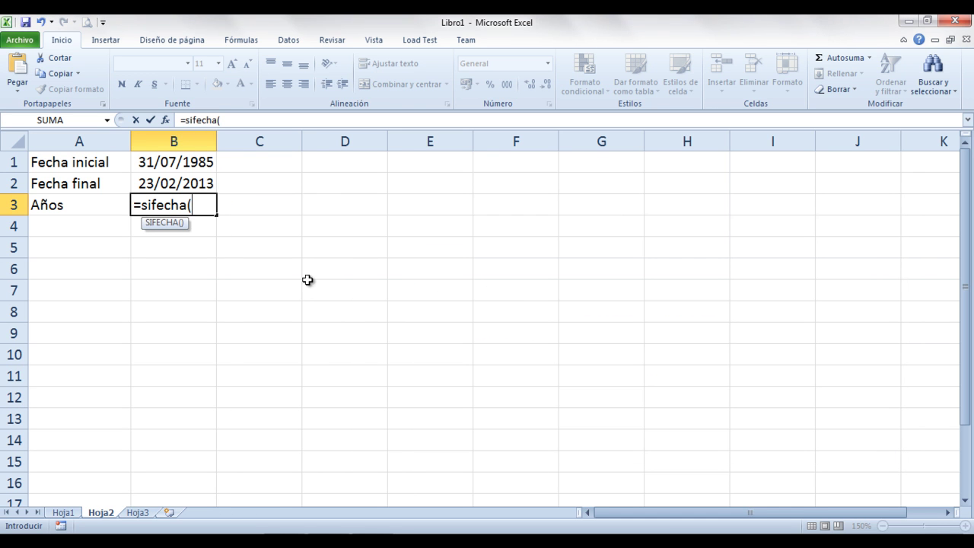
pyautogui.click(172, 162)
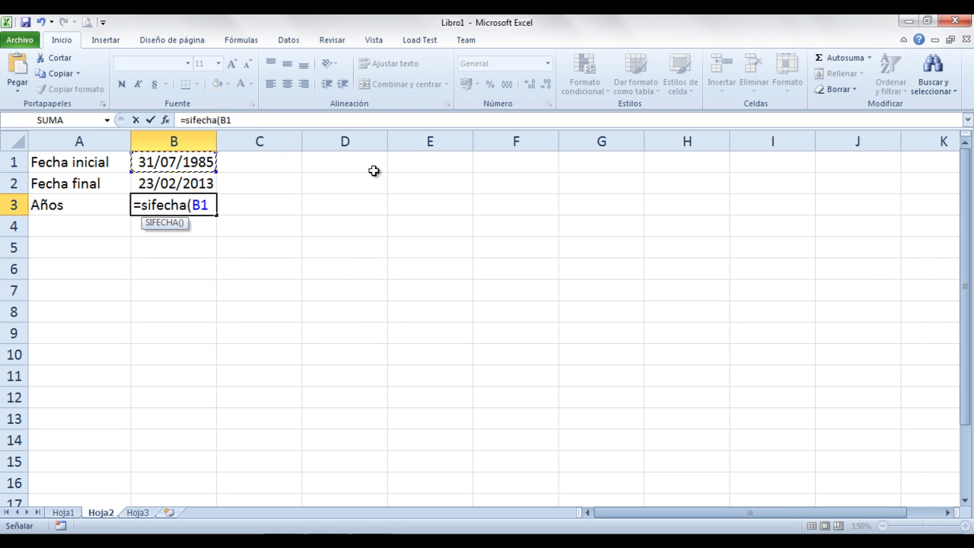
pyautogui.write(',')
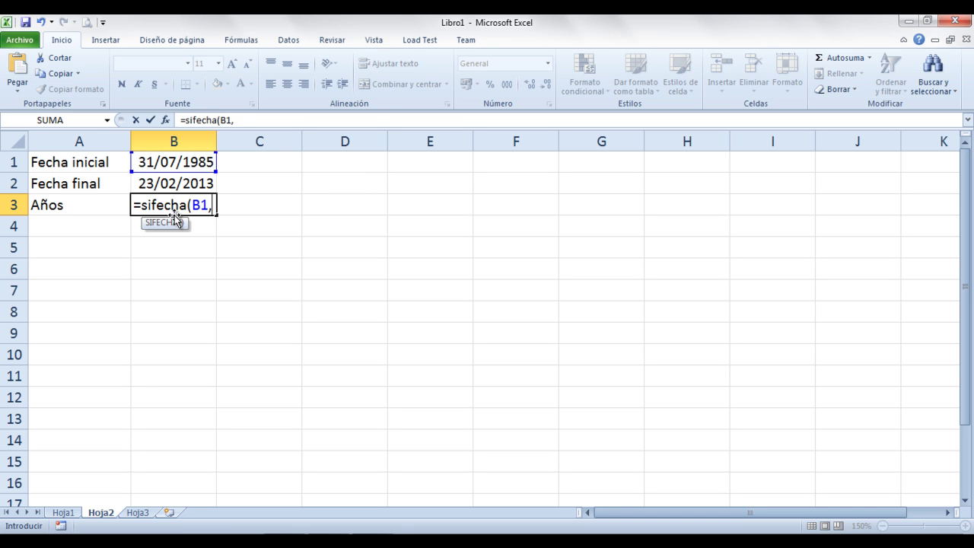
pyautogui.click(157, 183)
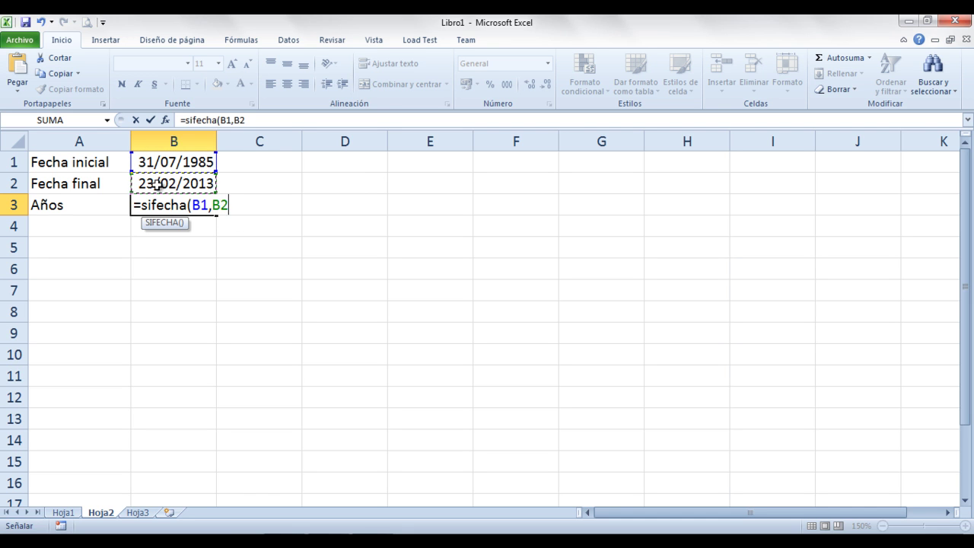
pyautogui.write(',"y")')
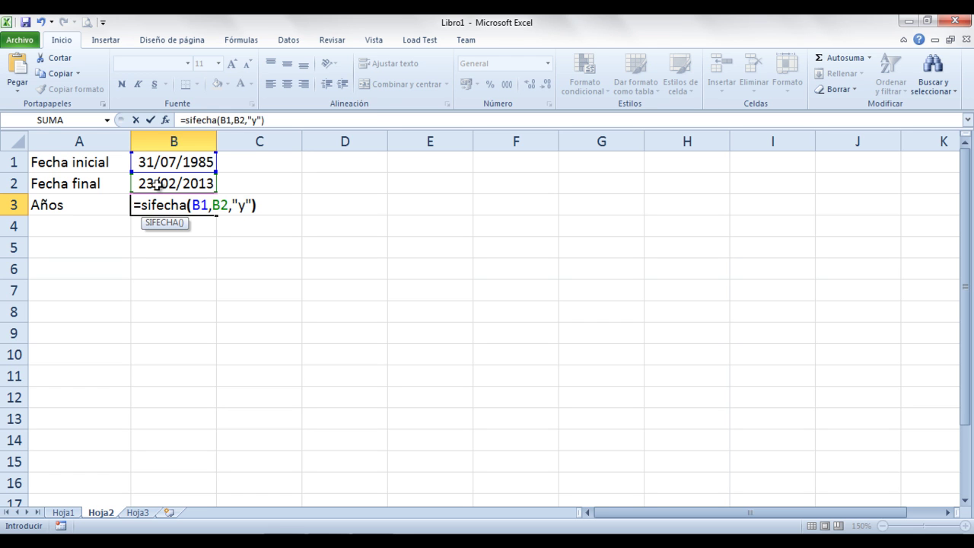
pyautogui.press('Return')
pyautogui.press('Up')
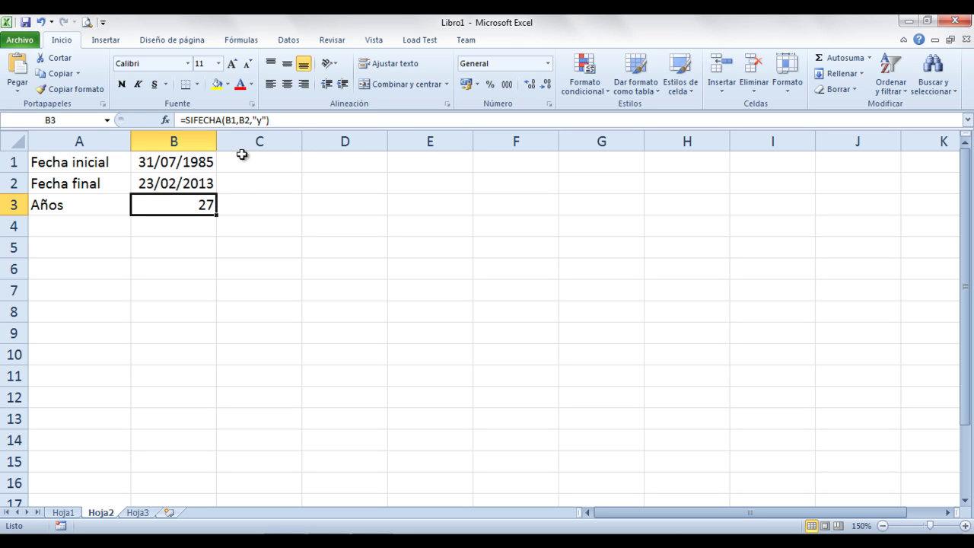
# - Widen column B slightly and review the end date in B2 and the years formula in B3
pyautogui.moveTo(217, 141); pyautogui.dragTo(227, 141)
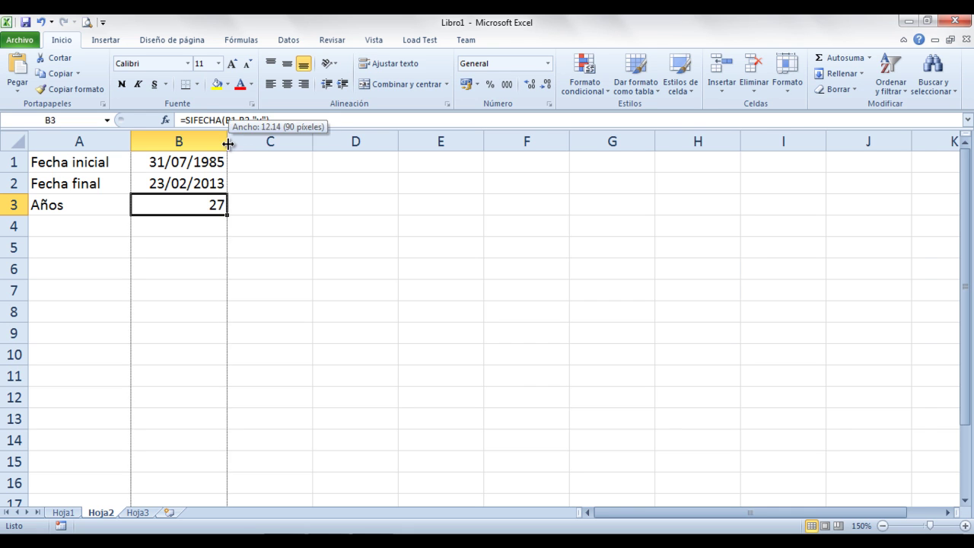
pyautogui.moveTo(227, 141); pyautogui.dragTo(239, 142)
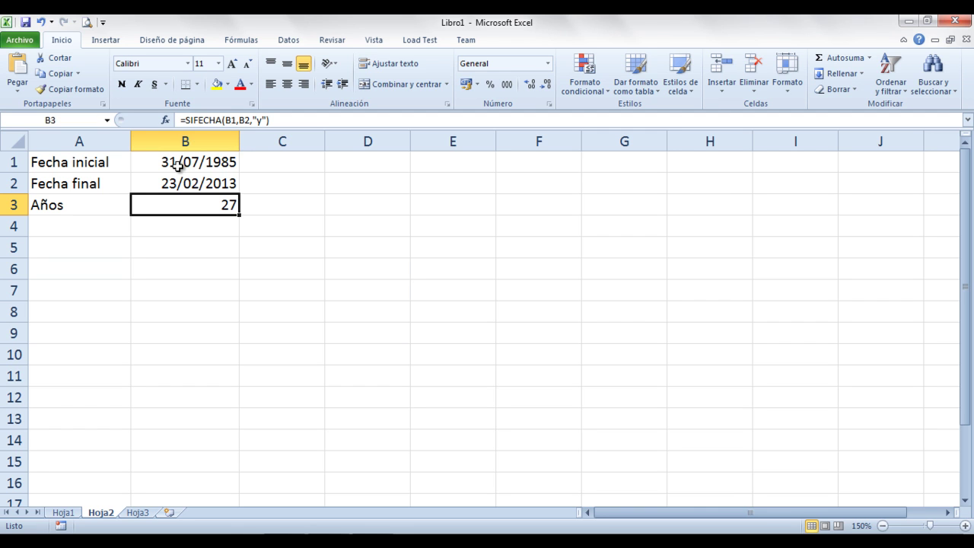
pyautogui.click(137, 184)
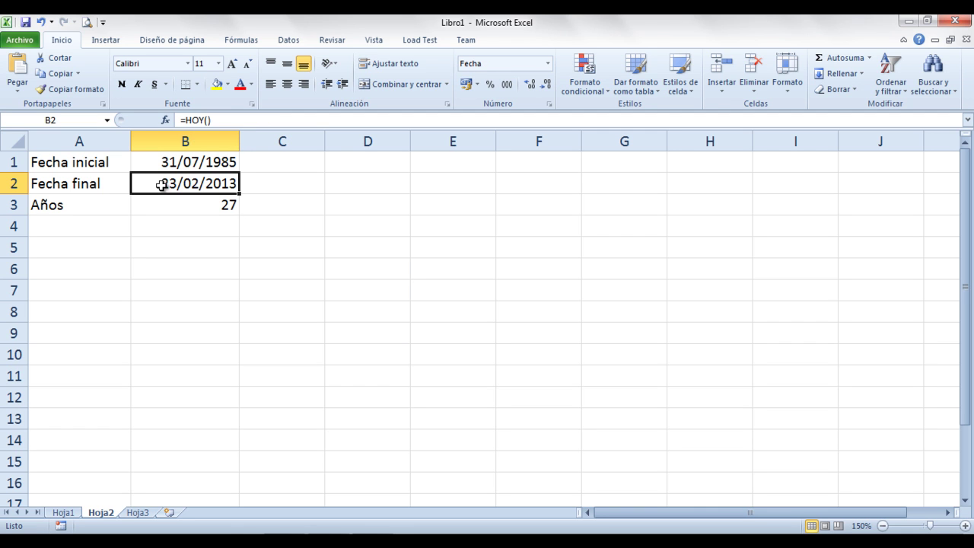
pyautogui.click(228, 204)
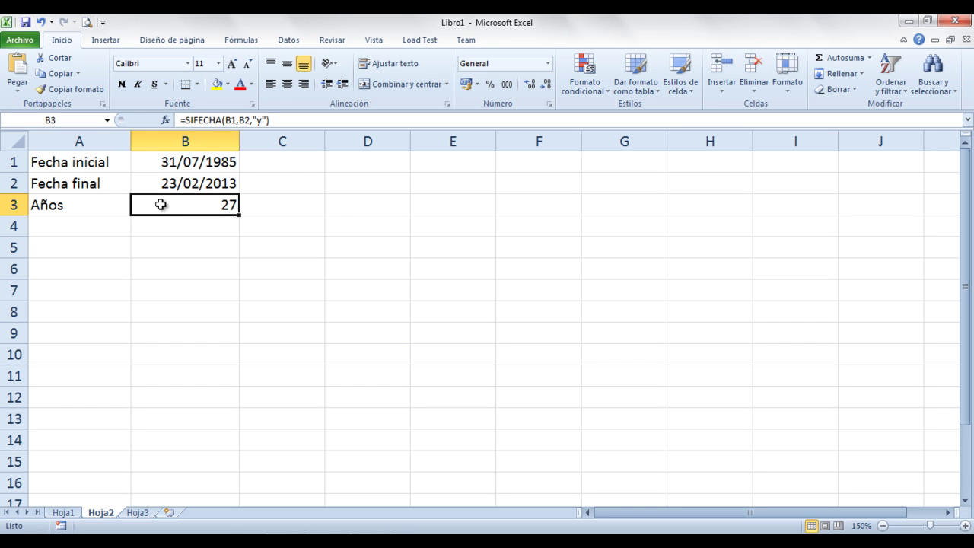
# - Label cell A4 Meses and enter =SIFECHA(B1,B2, "ym") in cell B4
pyautogui.click(88, 230)
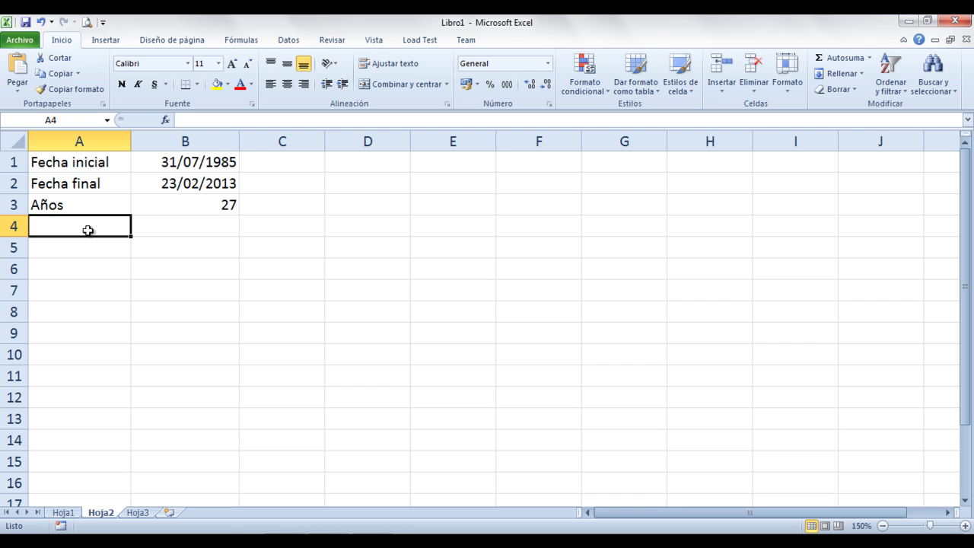
pyautogui.write('Meses')
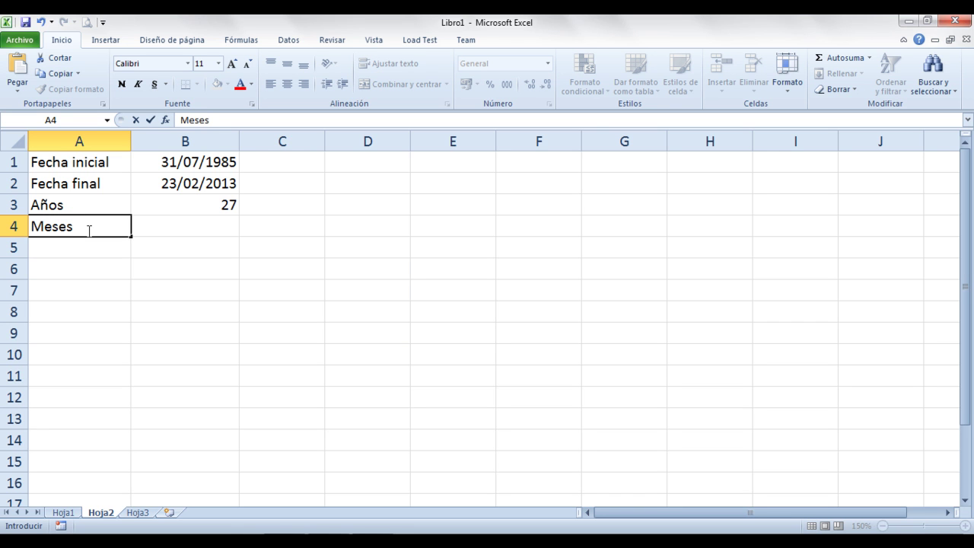
pyautogui.press('Tab')
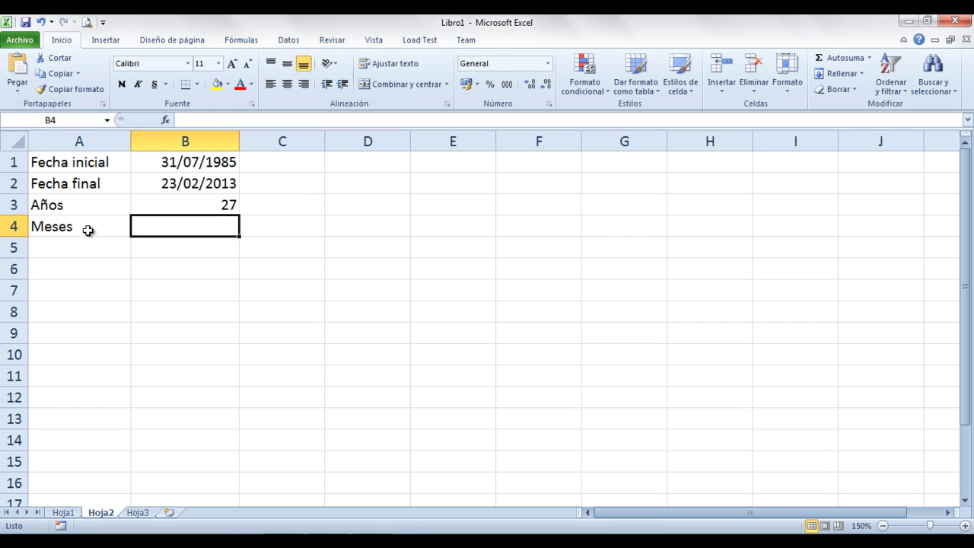
pyautogui.write('=')
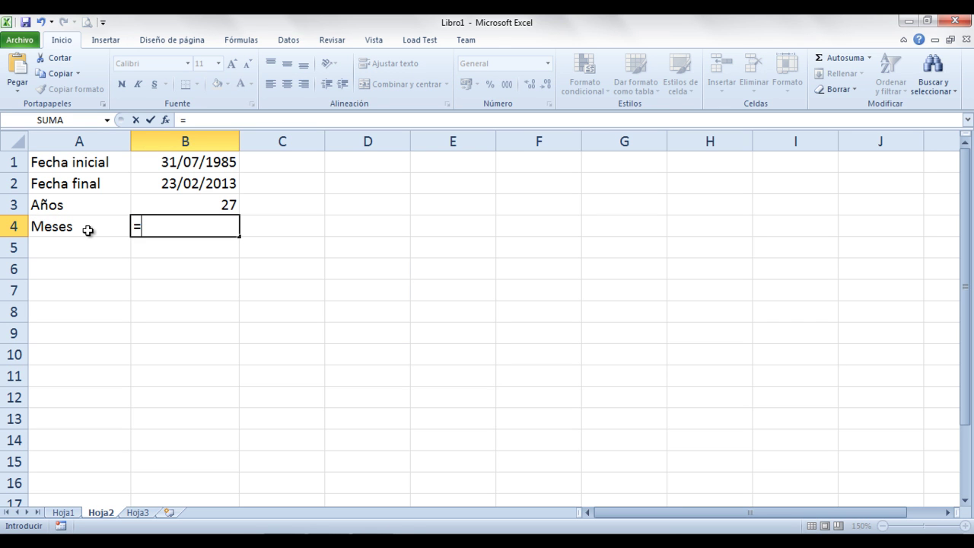
pyautogui.write('sifecha(')
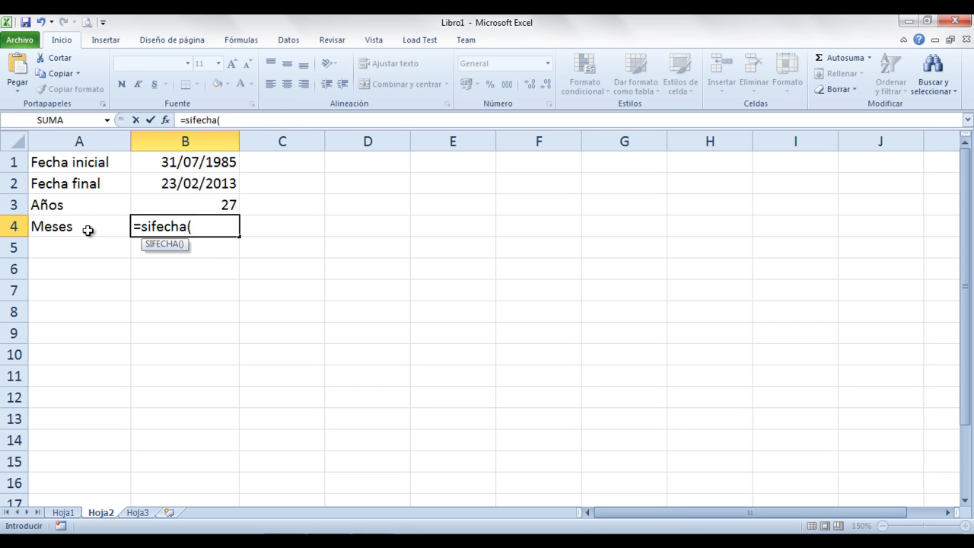
pyautogui.click(174, 162)
pyautogui.write(',')
pyautogui.click(194, 182)
pyautogui.write(',')
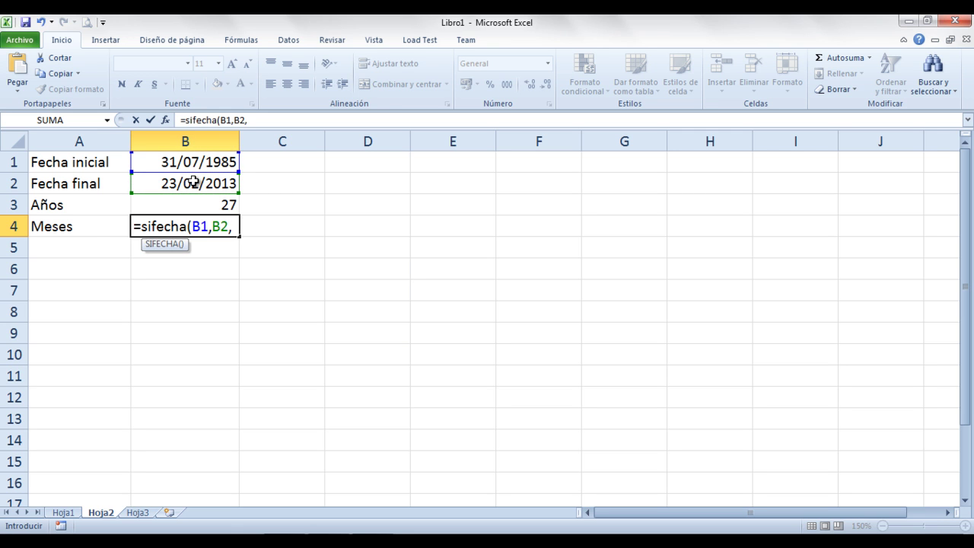
pyautogui.write(' "')
pyautogui.write('ym")')
pyautogui.press('Return')
pyautogui.press('Up')
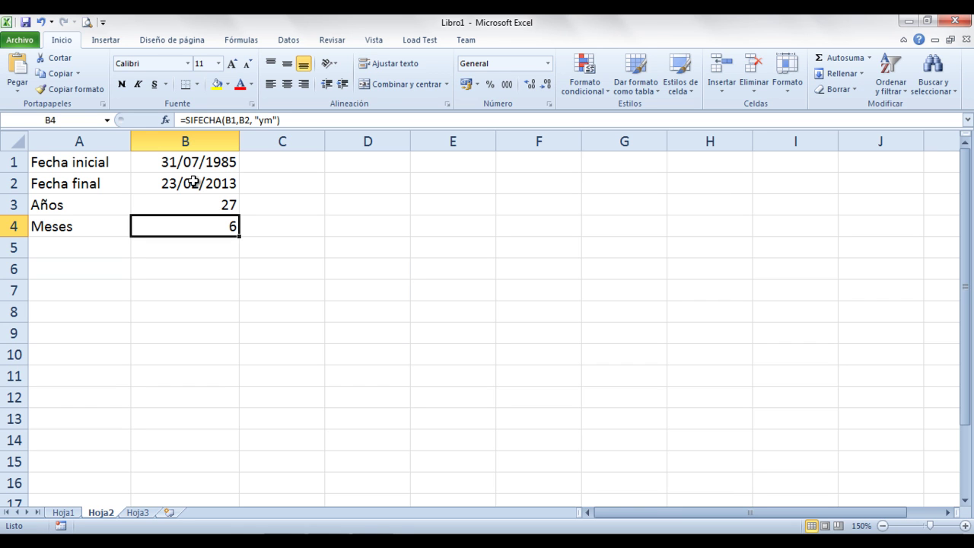
# - Label cell A5 Dias and enter =SIFECHA(B1,B2,"md") in cell B5
pyautogui.click(81, 239)
pyautogui.write('Dias')
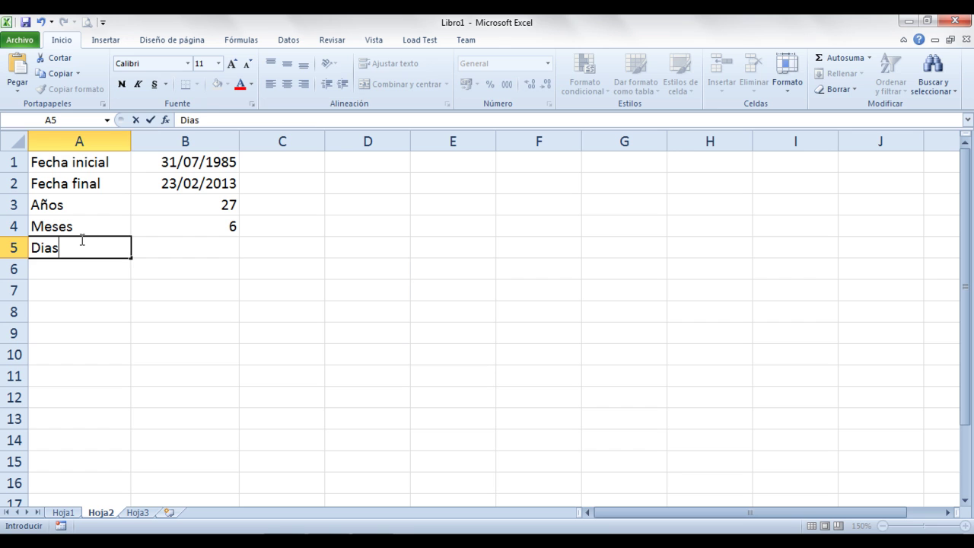
pyautogui.press('Tab')
pyautogui.write('=')
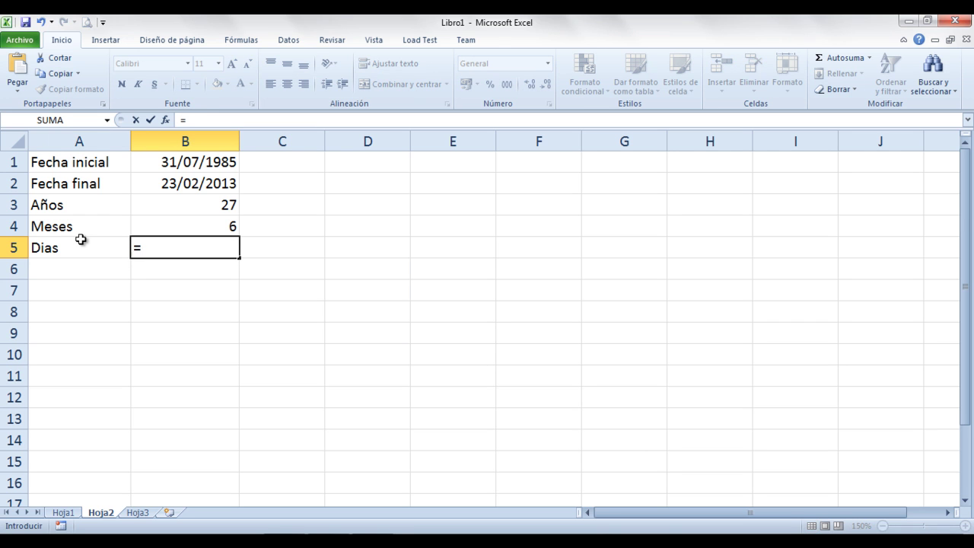
pyautogui.write('sifecha(')
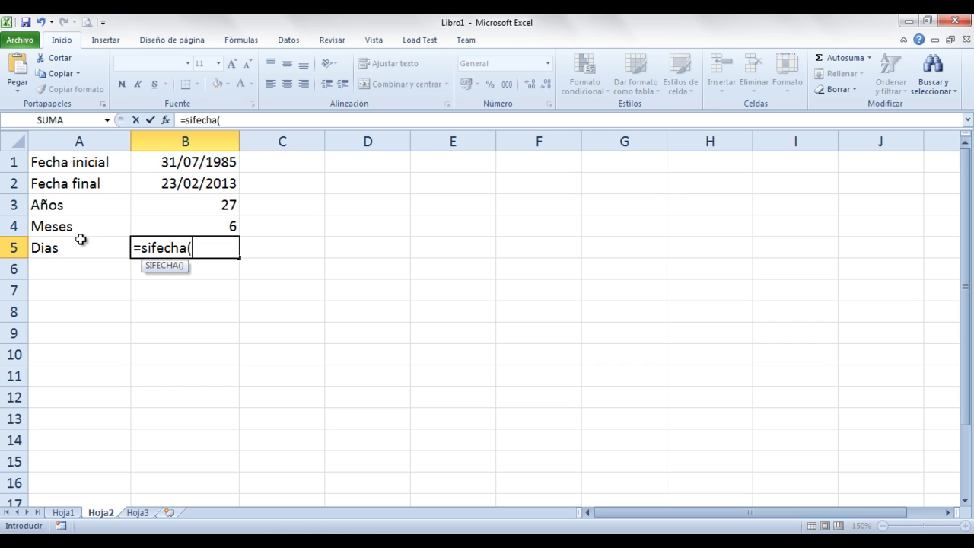
pyautogui.click(188, 166)
pyautogui.write(',')
pyautogui.click(200, 185)
pyautogui.write(',')
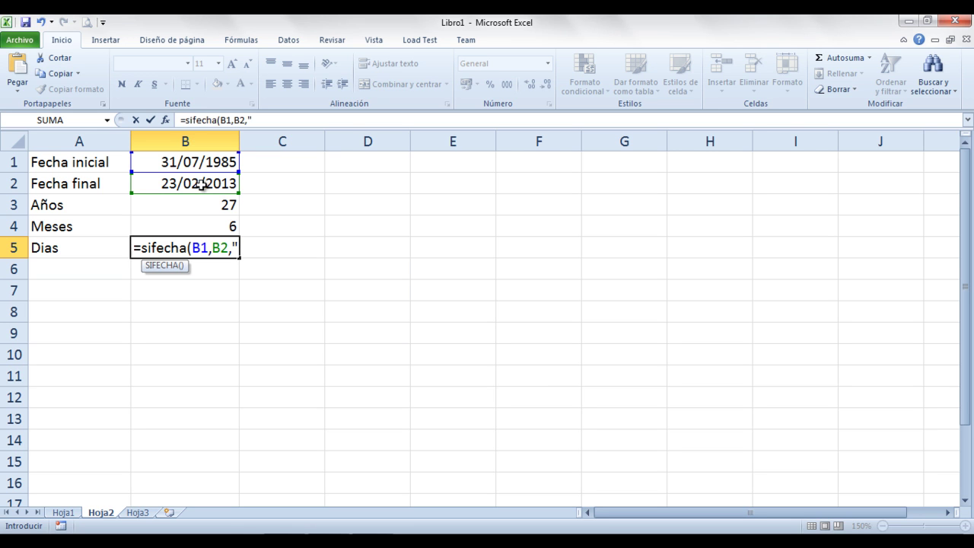
pyautogui.write('"md")')
pyautogui.press('Return')
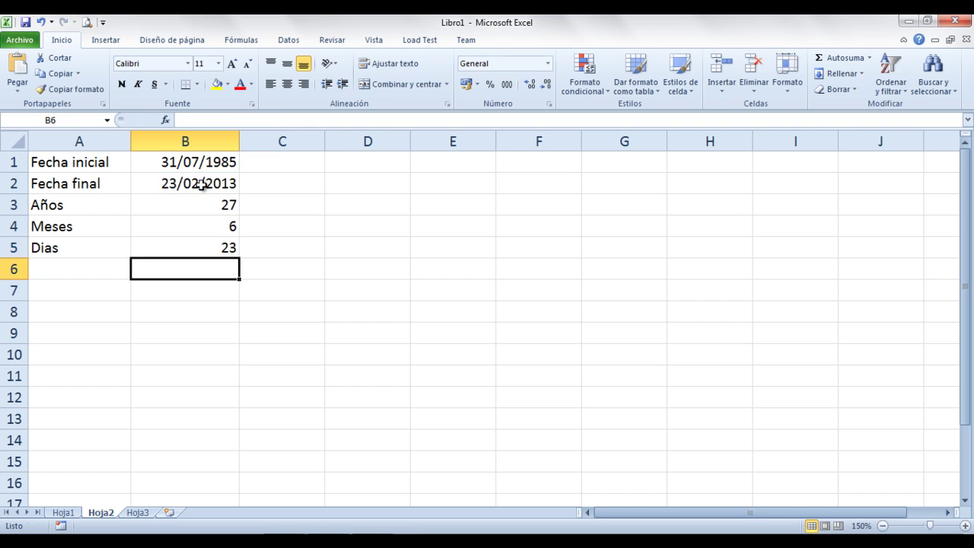
pyautogui.press('Up')
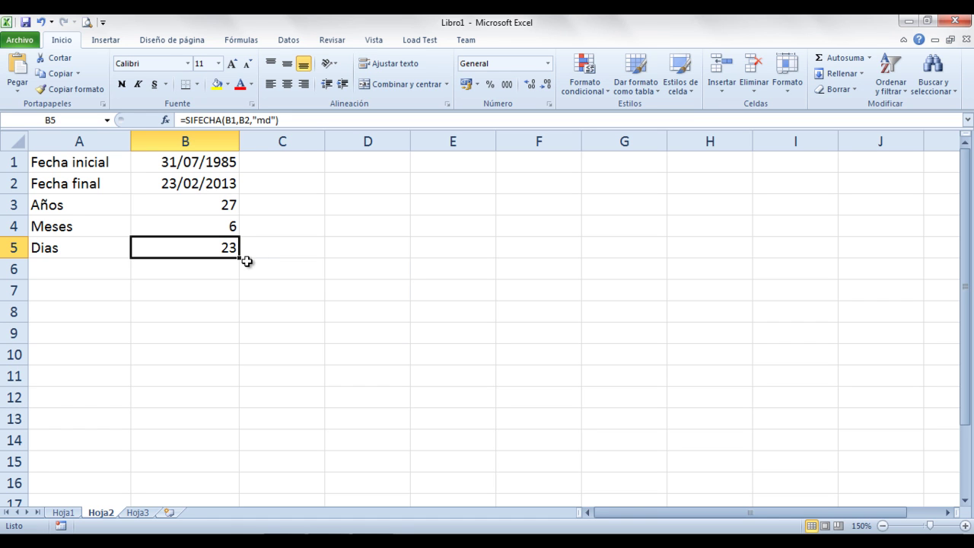
# - Widen column B noticeably and review the years, months and days formulas in B3 to B5
pyautogui.moveTo(213, 204); pyautogui.dragTo(213, 256)
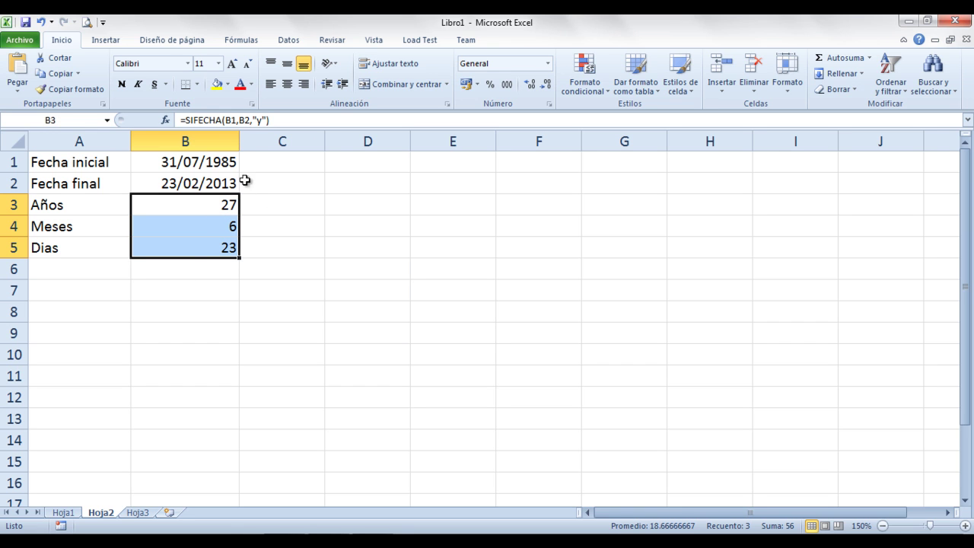
pyautogui.moveTo(239, 144); pyautogui.dragTo(297, 141)
pyautogui.click(164, 274)
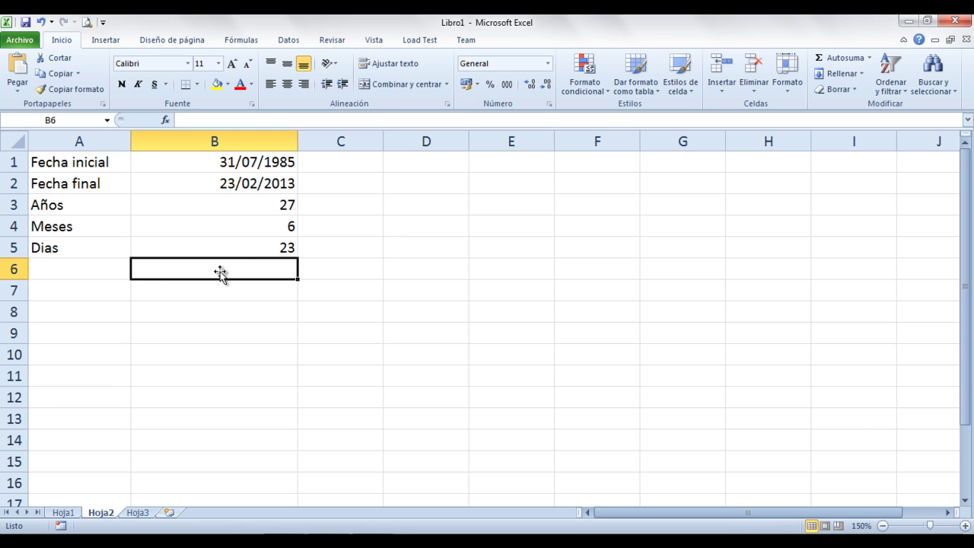
pyautogui.click(203, 297)
pyautogui.click(196, 271)
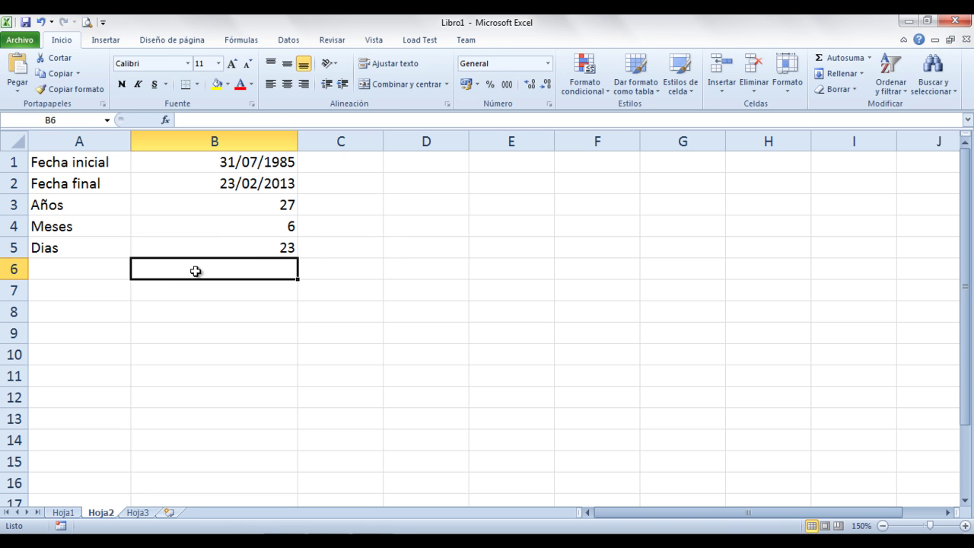
pyautogui.click(251, 221)
pyautogui.click(251, 205)
pyautogui.click(251, 222)
pyautogui.click(246, 246)
# - Enter the formula =B3&" años con "&B4&" meses y "&B5&" dias" in cell B6 to join the results into one text
pyautogui.click(242, 270)
pyautogui.write('=')
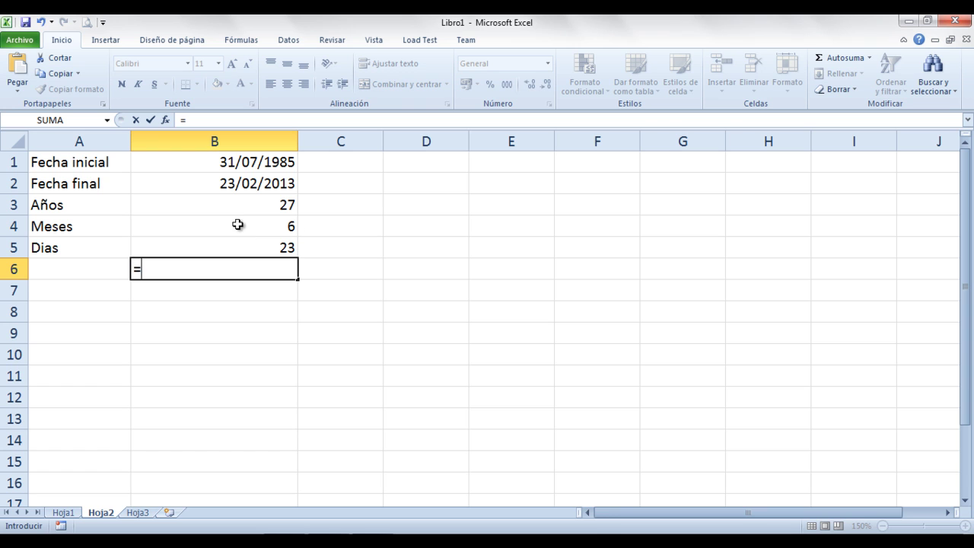
pyautogui.click(222, 207)
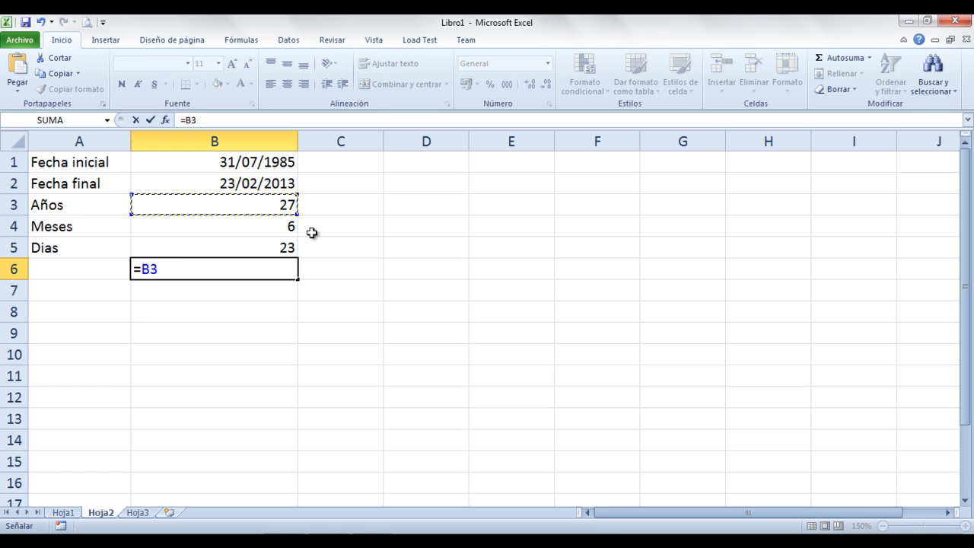
pyautogui.write('&" años"')
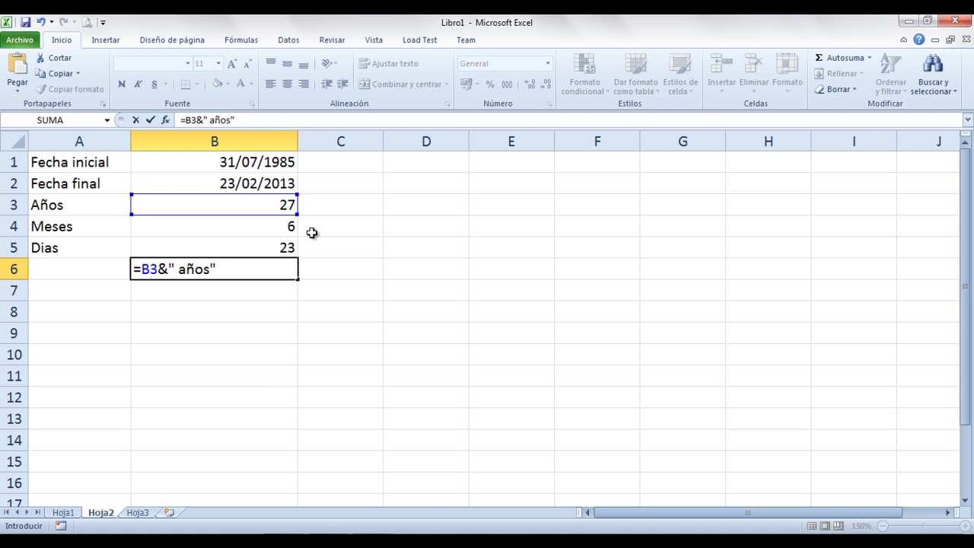
pyautogui.click(211, 264)
pyautogui.write('con "')
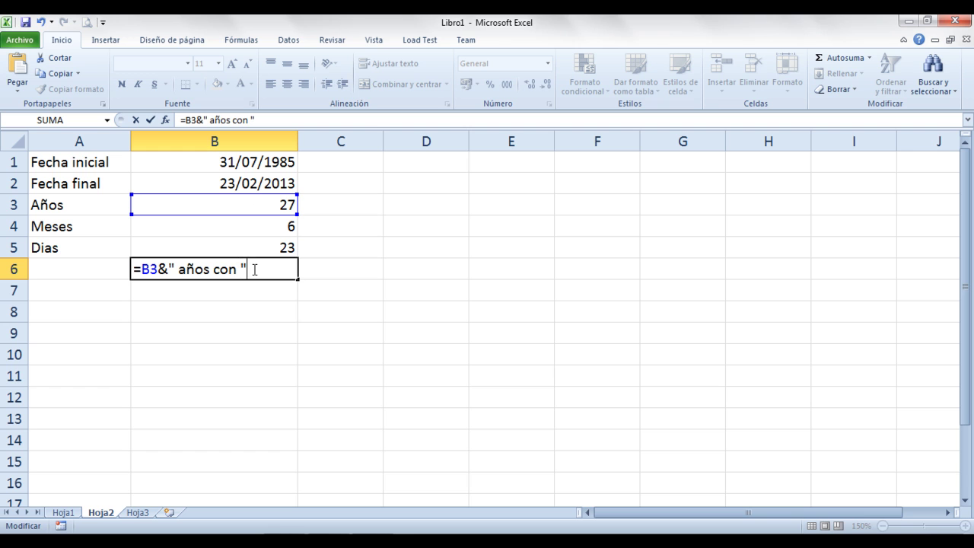
pyautogui.write('&')
pyautogui.click(232, 228)
pyautogui.write('&"')
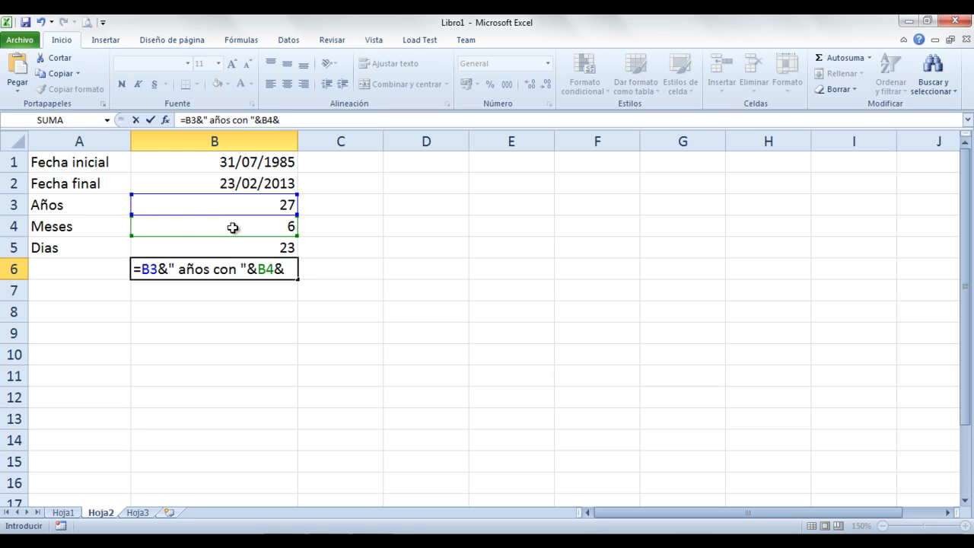
pyautogui.write(' meses y')
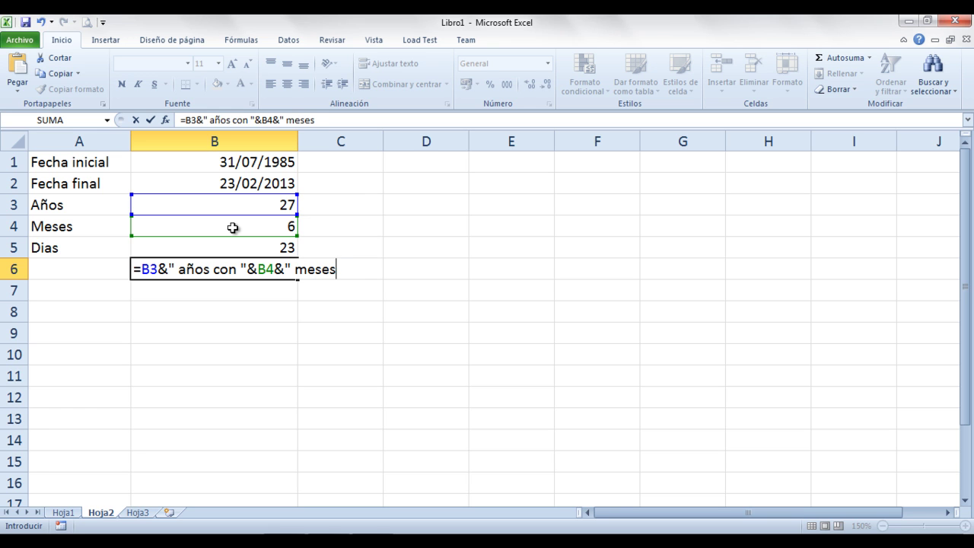
pyautogui.write(' "&')
pyautogui.click(242, 247)
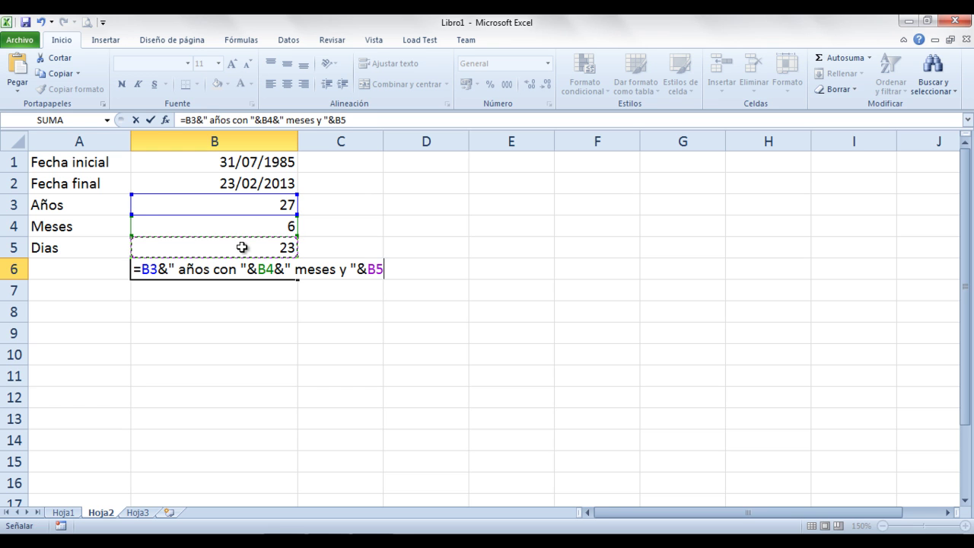
pyautogui.write('&')
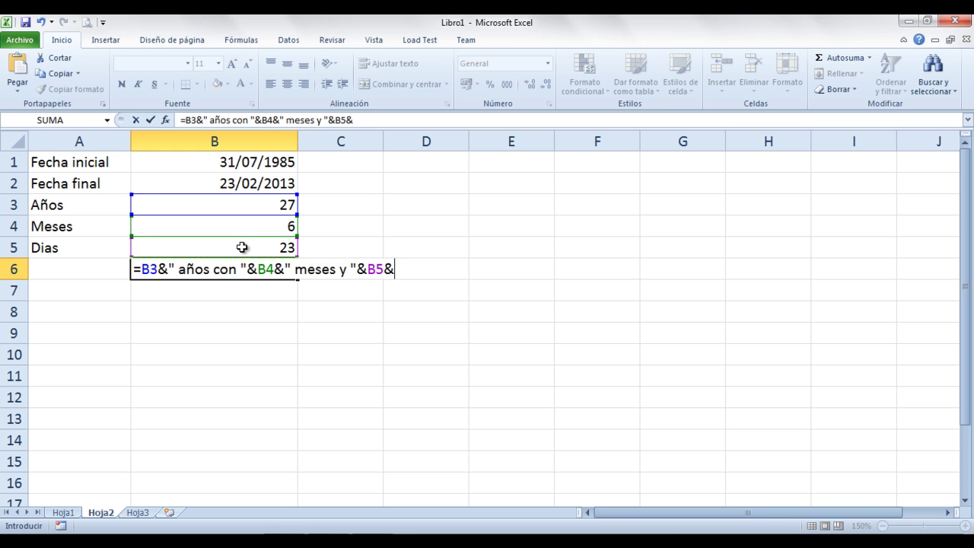
pyautogui.write('" dias"')
pyautogui.press('Return')
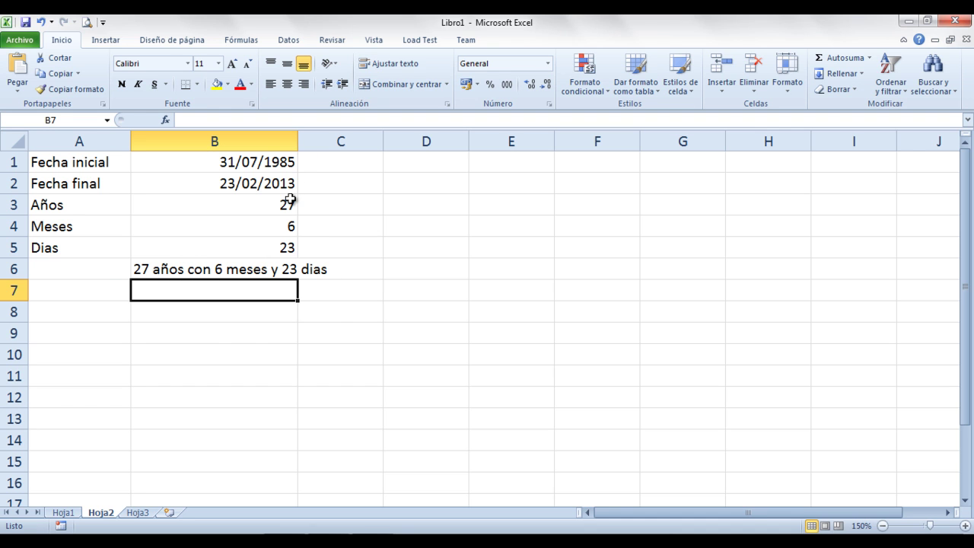
# - Review the years, months and days formulas in B3, B4 and B5 again, leaving B7 empty
pyautogui.write('=')
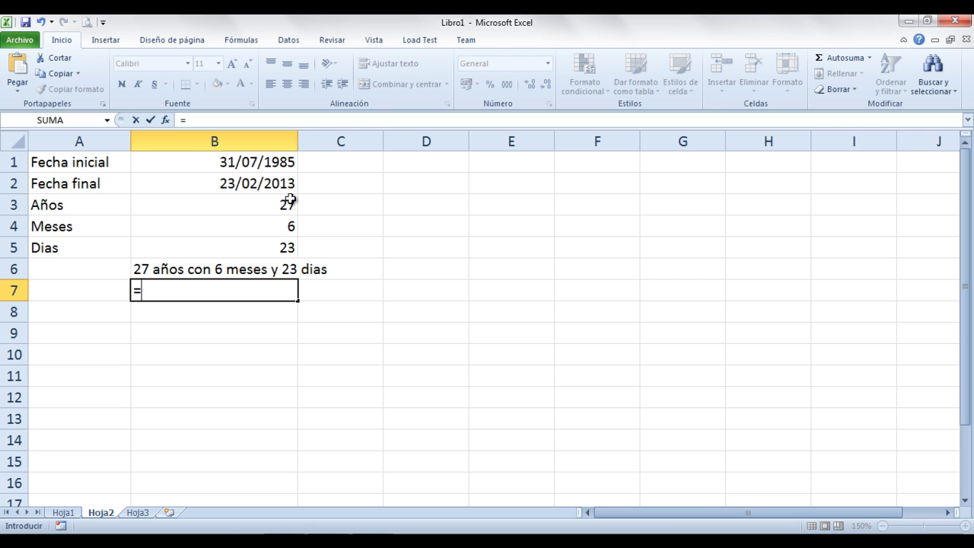
pyautogui.press('Escape')
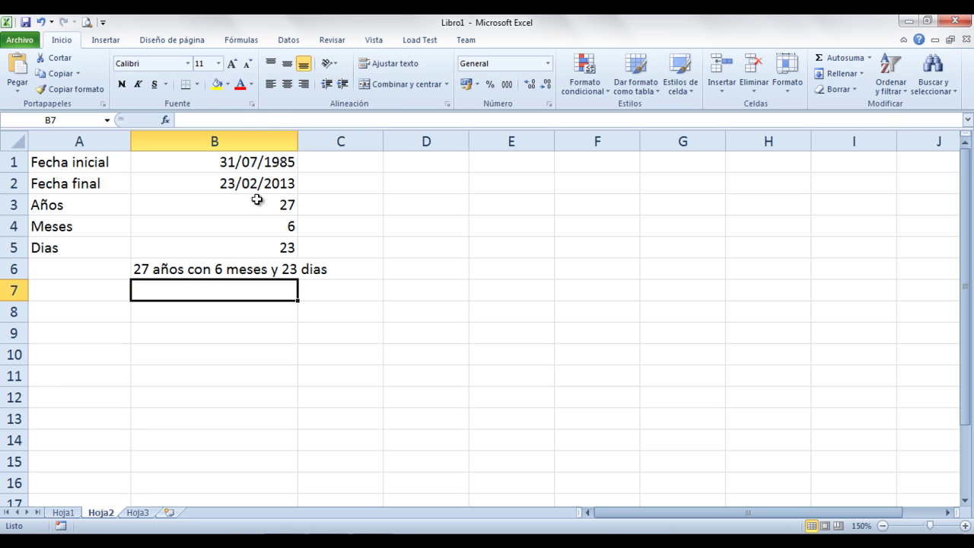
pyautogui.click(250, 204)
pyautogui.click(261, 226)
pyautogui.click(272, 244)
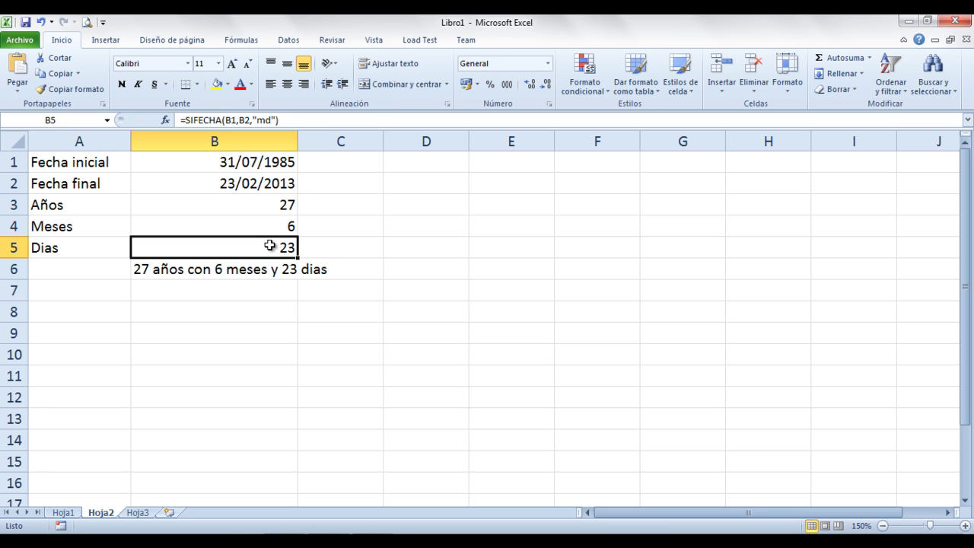
pyautogui.click(257, 213)
pyautogui.click(267, 227)
pyautogui.click(268, 246)
pyautogui.click(245, 285)
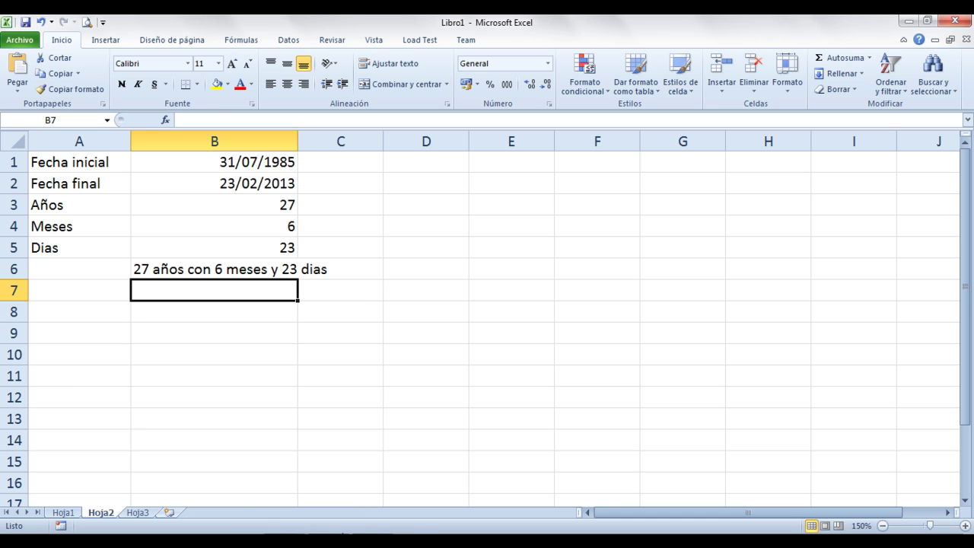
# - Switch to the Notepad notes, highlight the =Y() line as the following function, and return to Excel
pyautogui.click(328, 542)
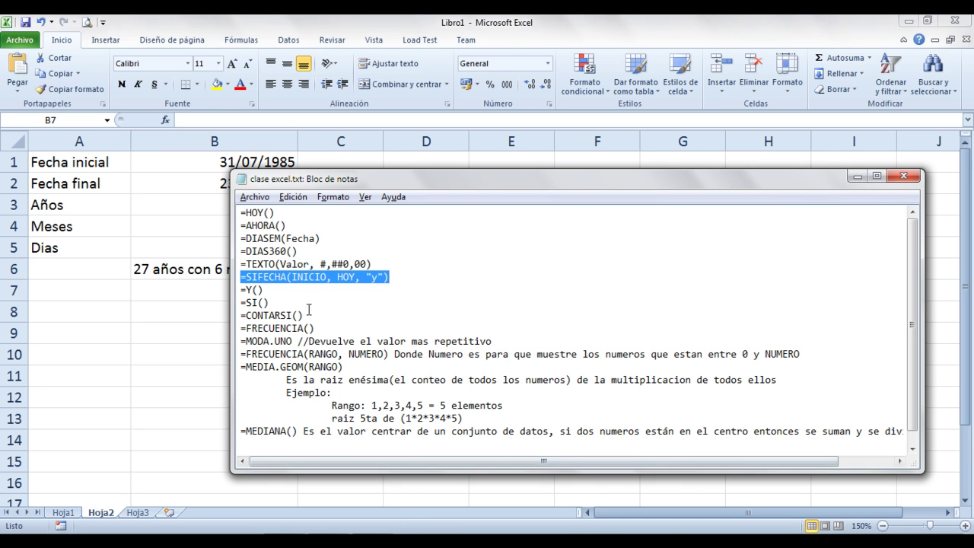
pyautogui.click(279, 290)
pyautogui.moveTo(303, 290); pyautogui.dragTo(234, 291)
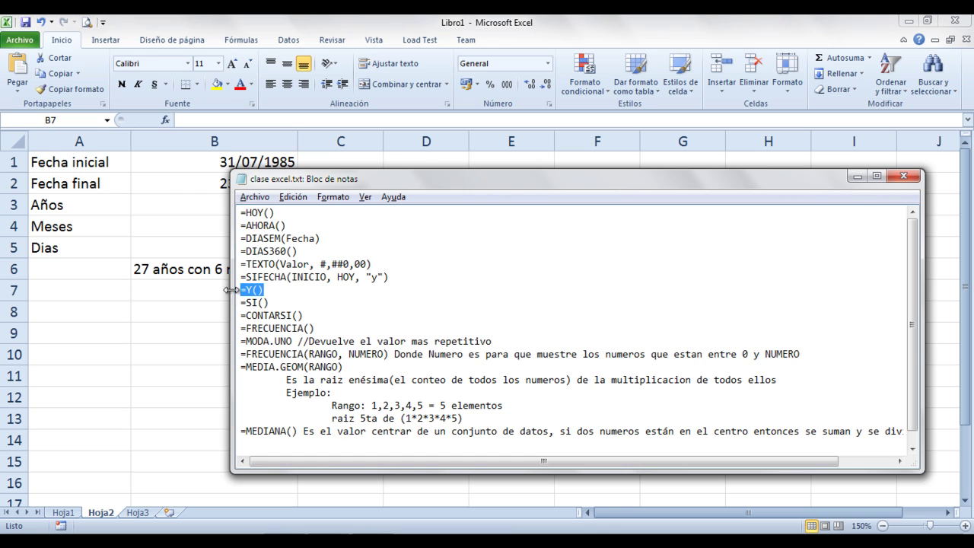
pyautogui.hotkey('alt', 'Tab')
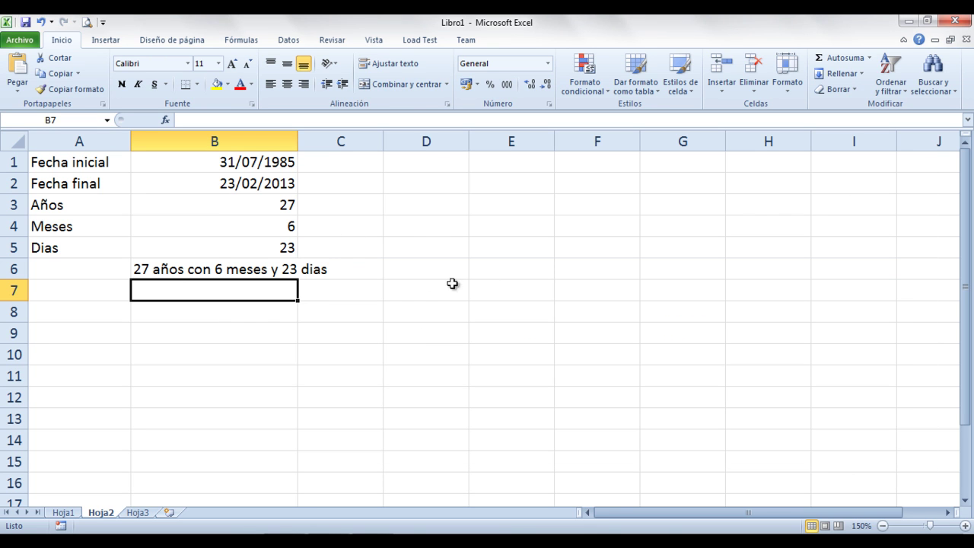
pyautogui.click(82, 377)
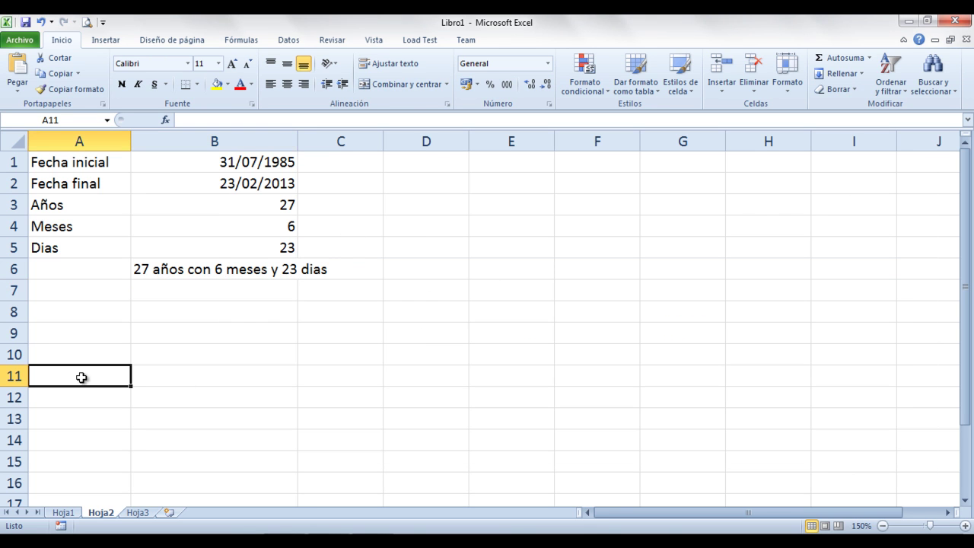
# - On Hoja3, label cell A1 Promedio with the value 78 in B1 and slightly widen columns A and B
pyautogui.click(145, 514)
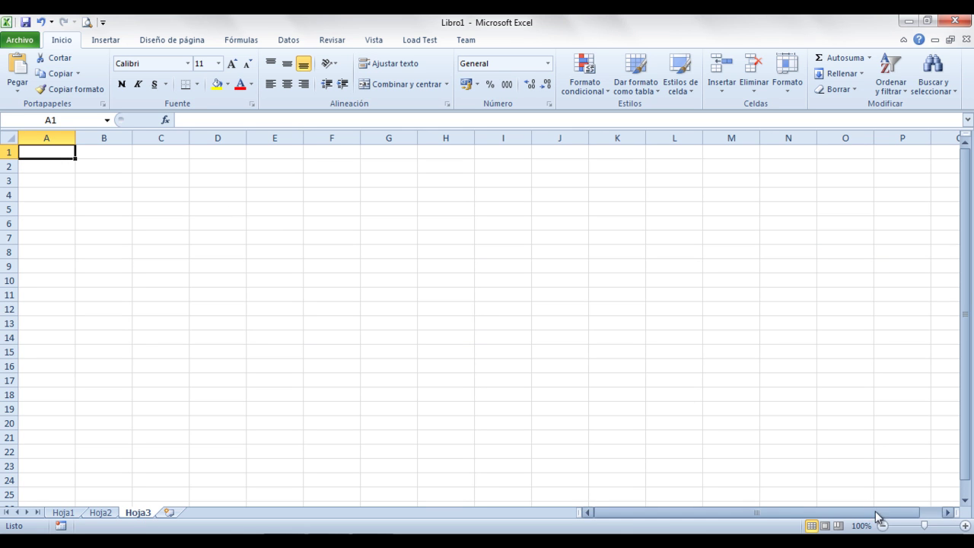
pyautogui.click(965, 526)
pyautogui.click(965, 526)
pyautogui.click(965, 526)
pyautogui.click(965, 526)
pyautogui.click(965, 526)
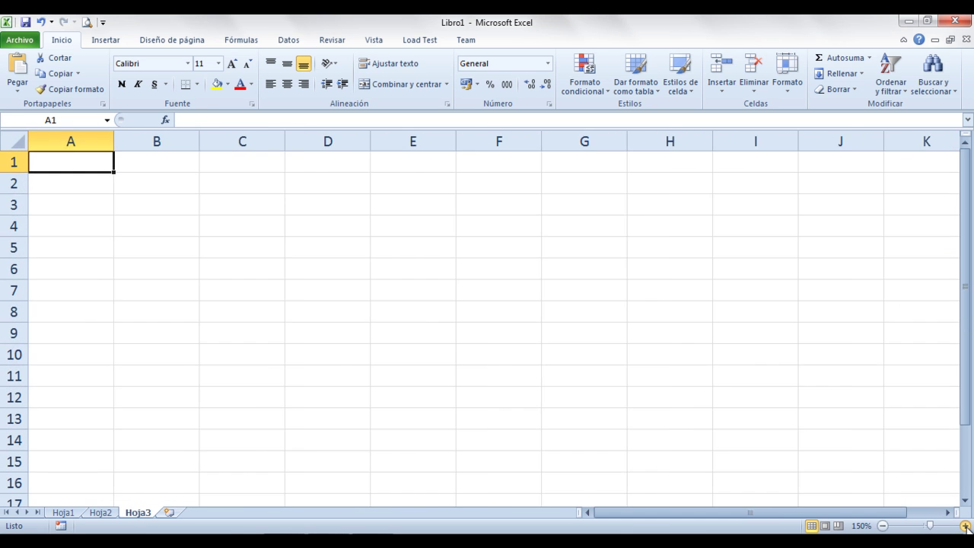
pyautogui.click(965, 526)
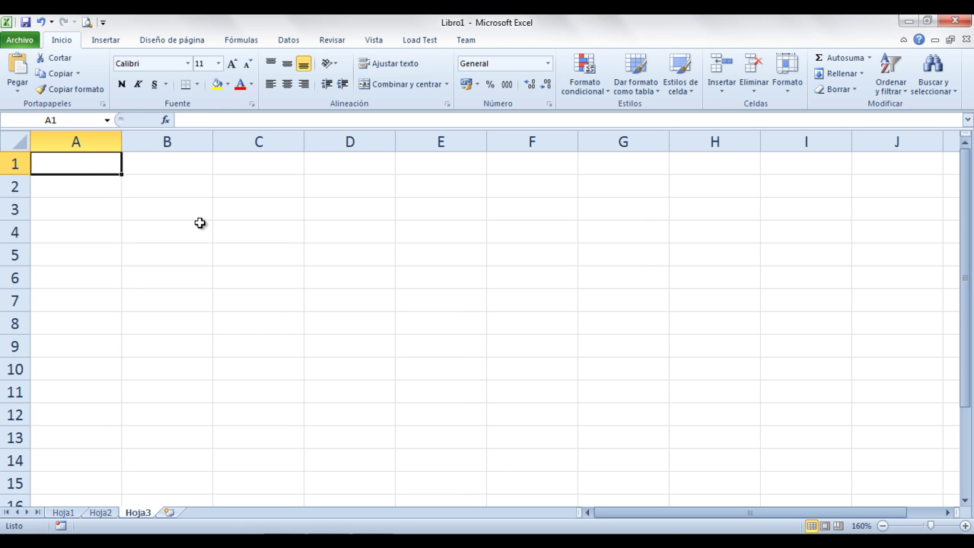
pyautogui.write('Promedio')
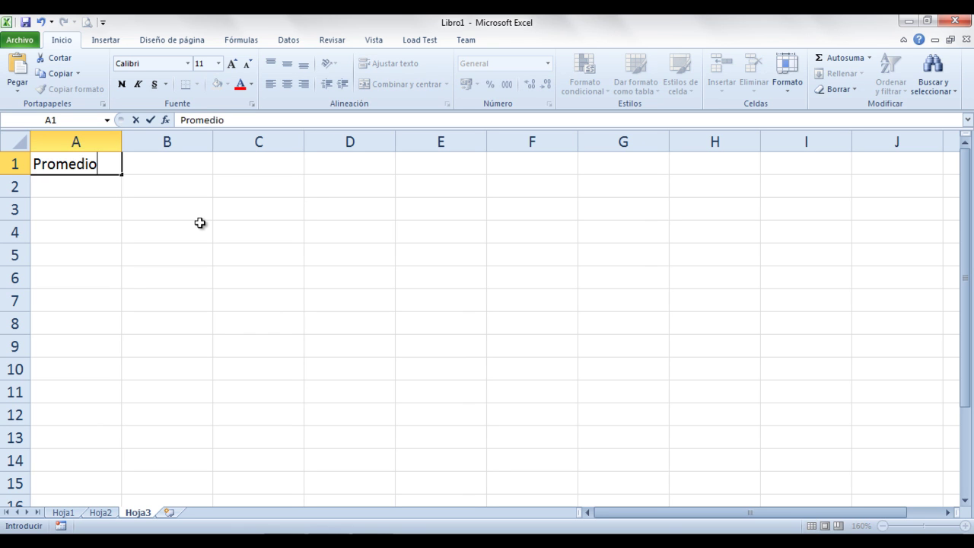
pyautogui.press('Tab')
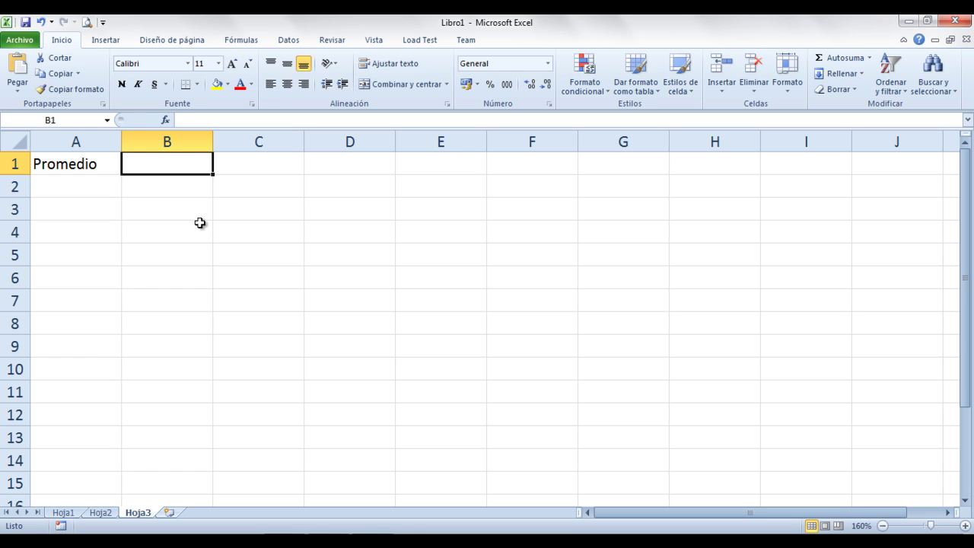
pyautogui.write('78')
pyautogui.press('Return')
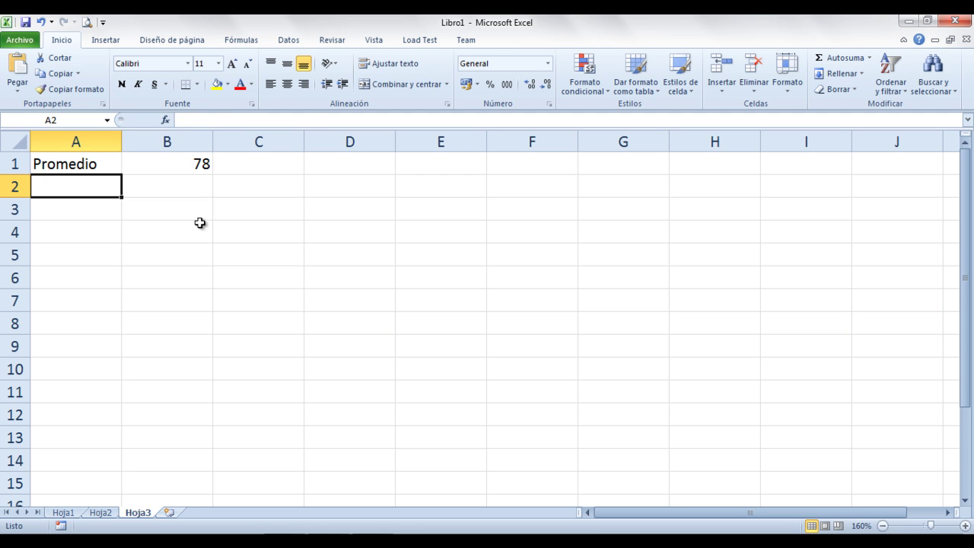
pyautogui.moveTo(214, 137); pyautogui.dragTo(223, 137)
pyautogui.moveTo(122, 142); pyautogui.dragTo(130, 141)
# - Label cell A2 Aprobado, below the Promedio label
pyautogui.write('Aprb')
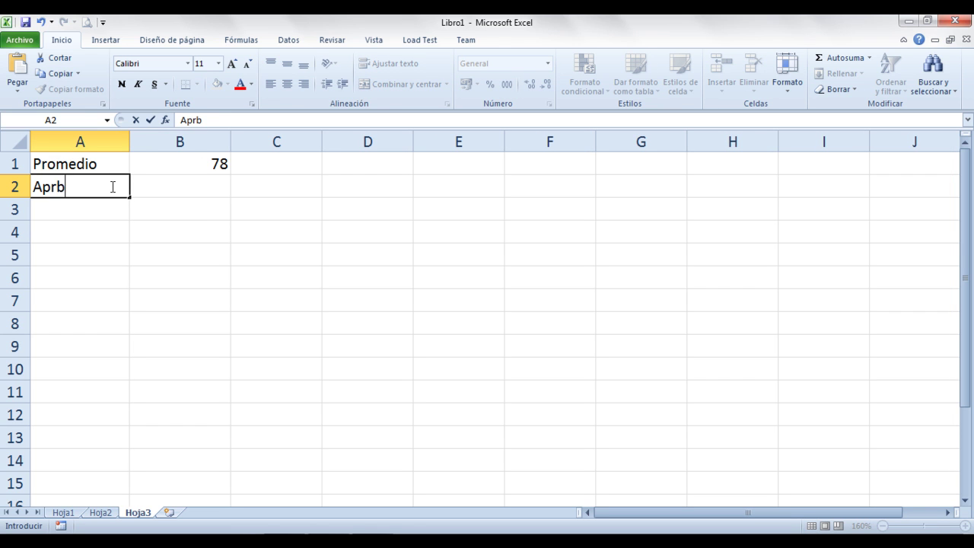
pyautogui.press('BackSpace')
pyautogui.write('obadi')
pyautogui.press('BackSpace')
pyautogui.write('o')
pyautogui.press('Tab')
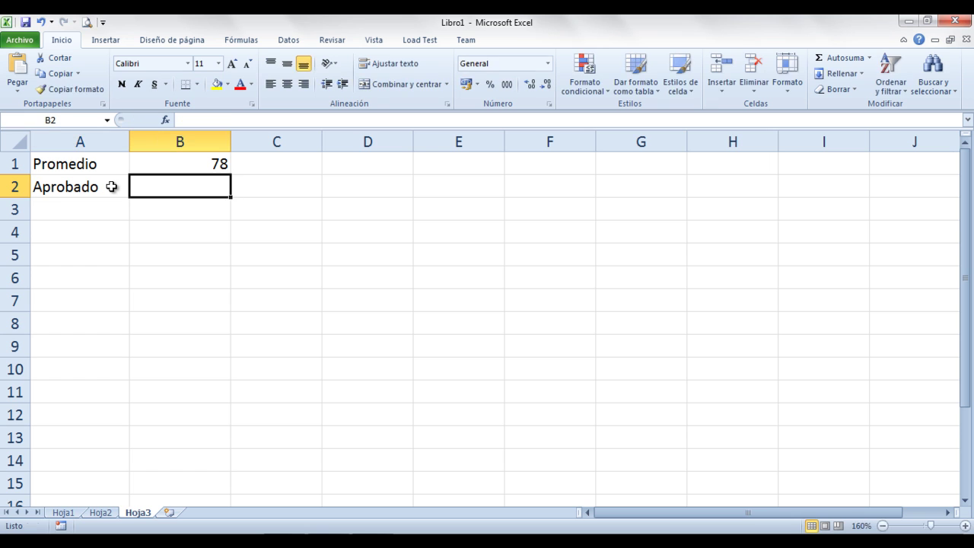
# - Enter the formula =Y(B1>=60) in cell B2 to check whether the average reaches the pass mark
pyautogui.write('=Y')
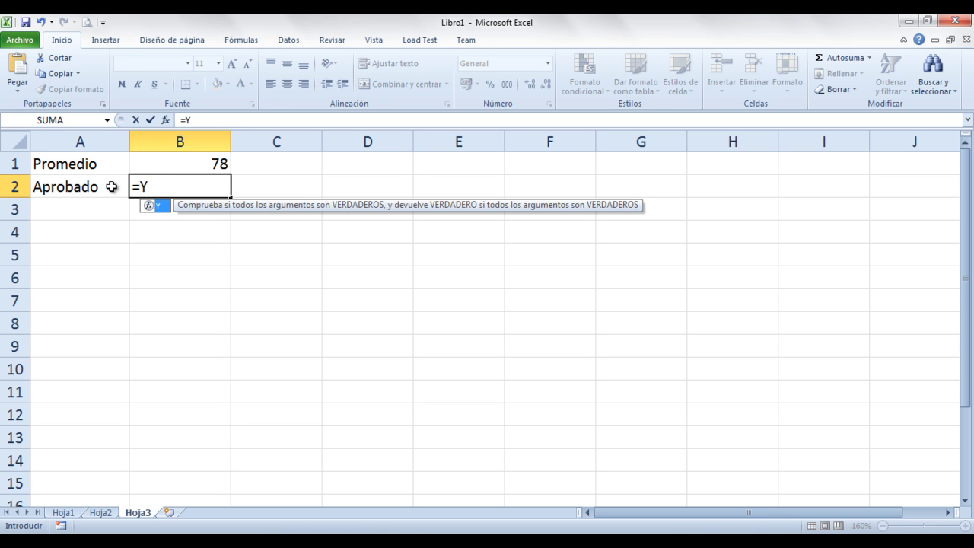
pyautogui.write('(')
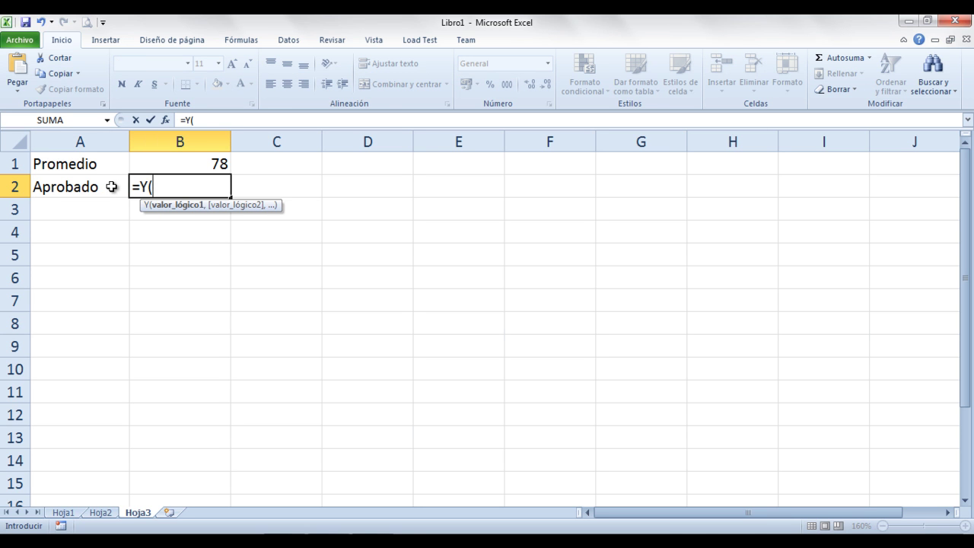
pyautogui.click(206, 166)
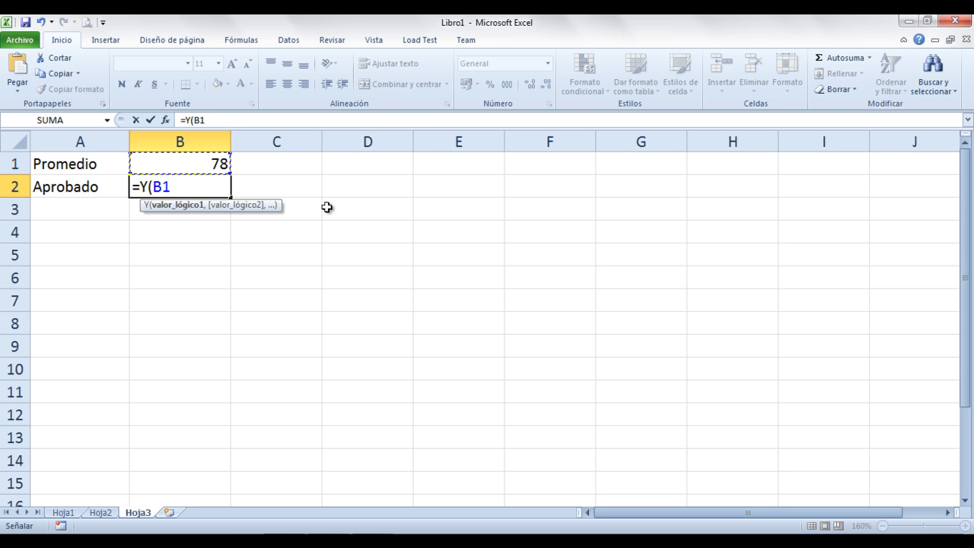
pyautogui.write('>=60)')
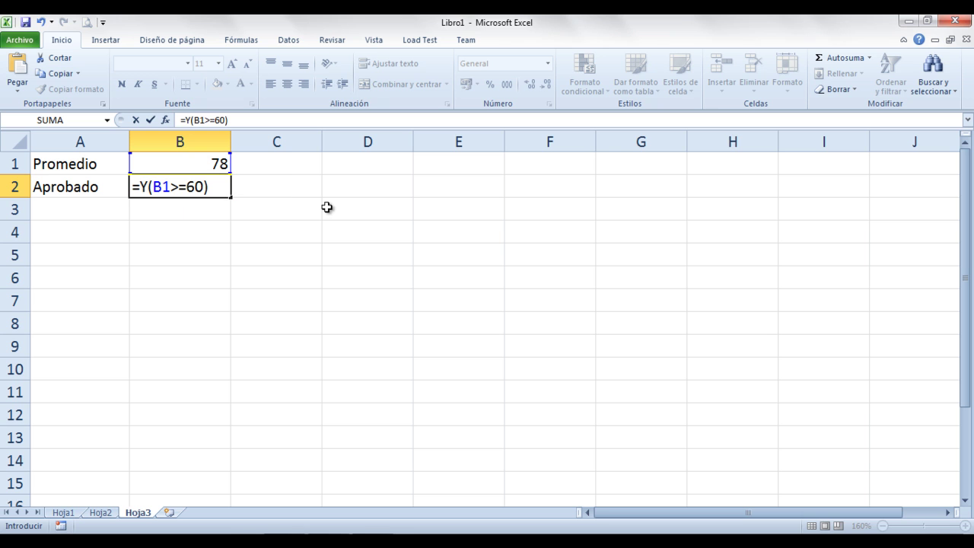
pyautogui.press('Return')
pyautogui.press('Up')
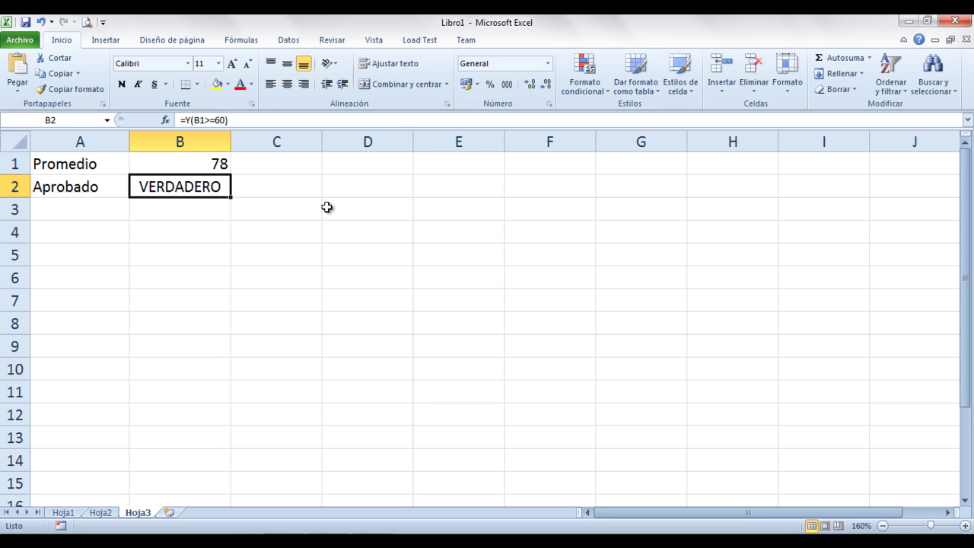
# - Change the Promedio value in B1 to 59 to test the pass check with a failing mark
pyautogui.click(196, 162)
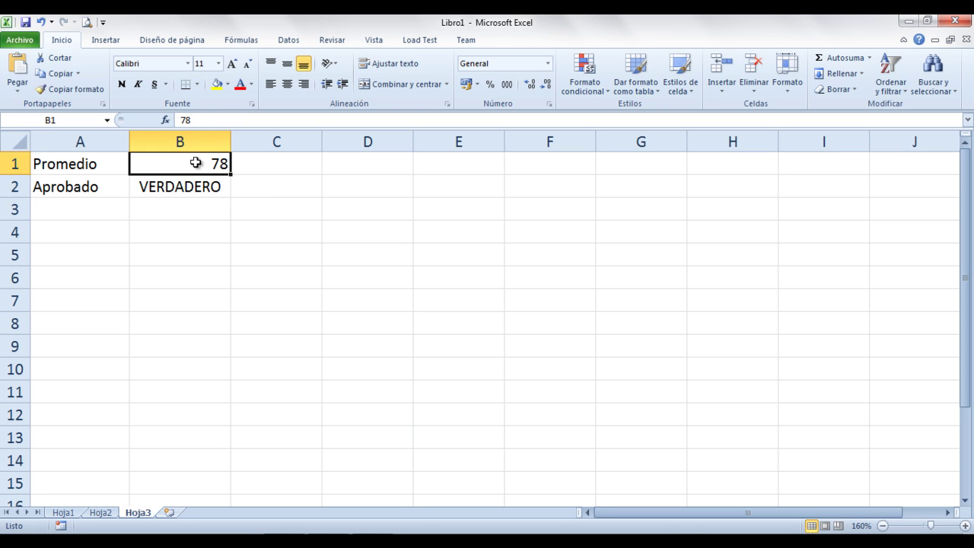
pyautogui.write('59')
pyautogui.press('Return')
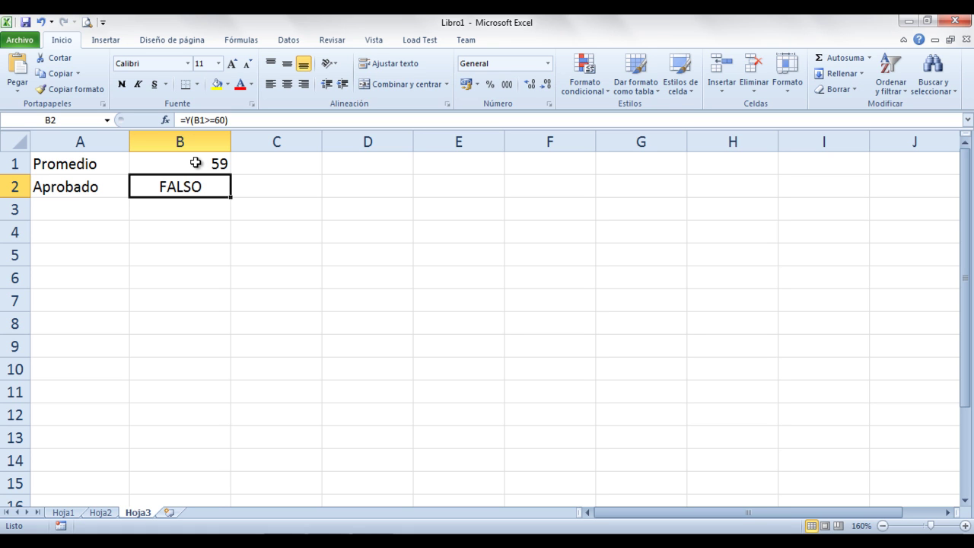
pyautogui.click(211, 162)
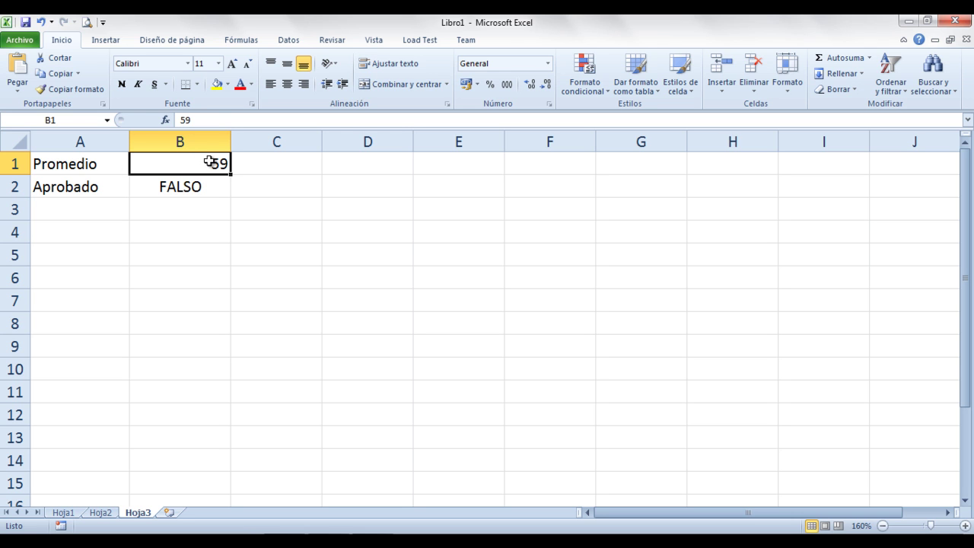
# - Add a second condition to the formula in B2 so it reads =Y(B1>=60, B1<=70)
pyautogui.click(196, 186)
pyautogui.press('F2')
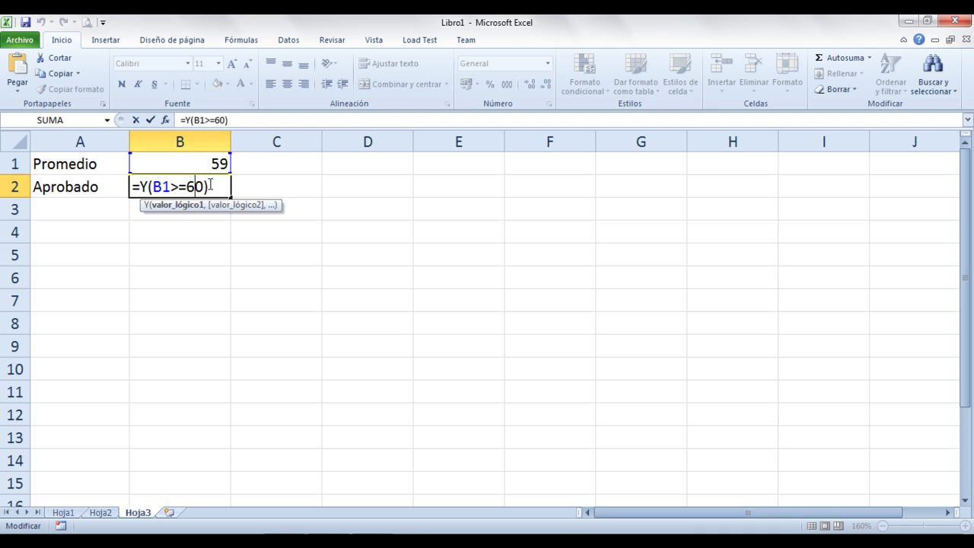
pyautogui.write(',')
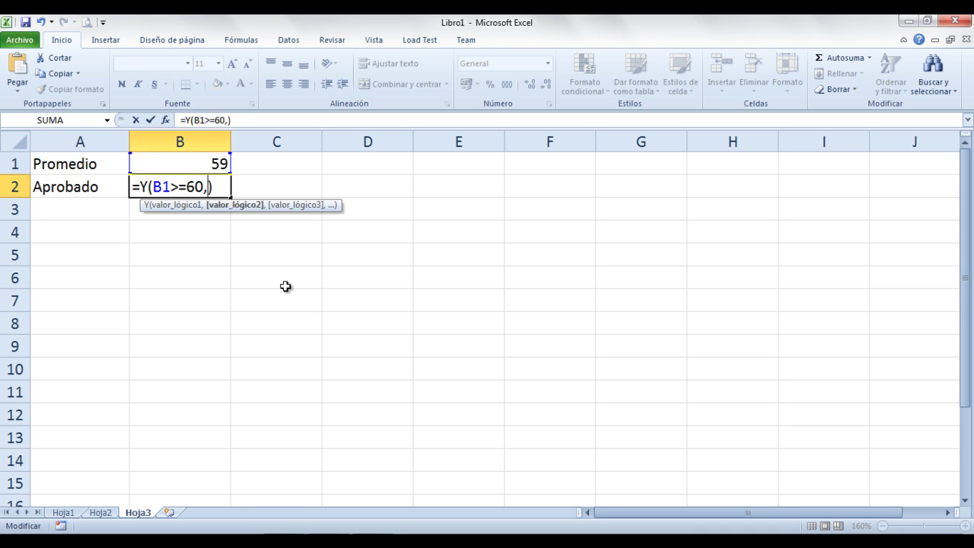
pyautogui.click(200, 165)
pyautogui.write('<')
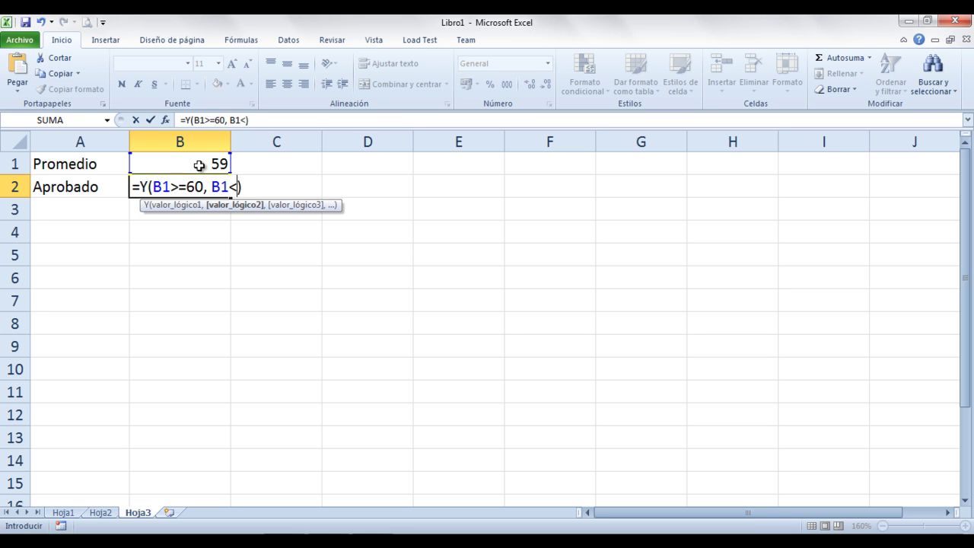
pyautogui.write('=70')
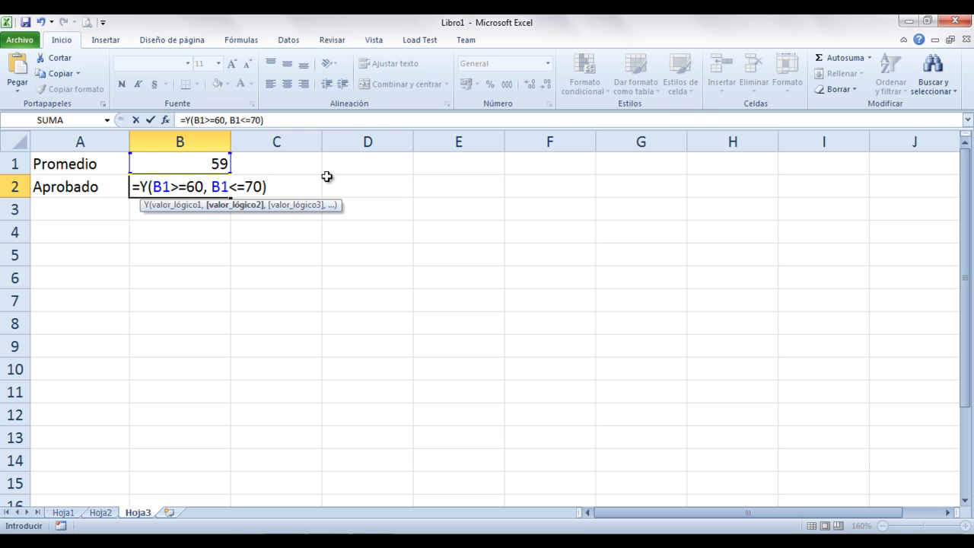
pyautogui.press('Return')
pyautogui.press('Up')
pyautogui.press('Up')
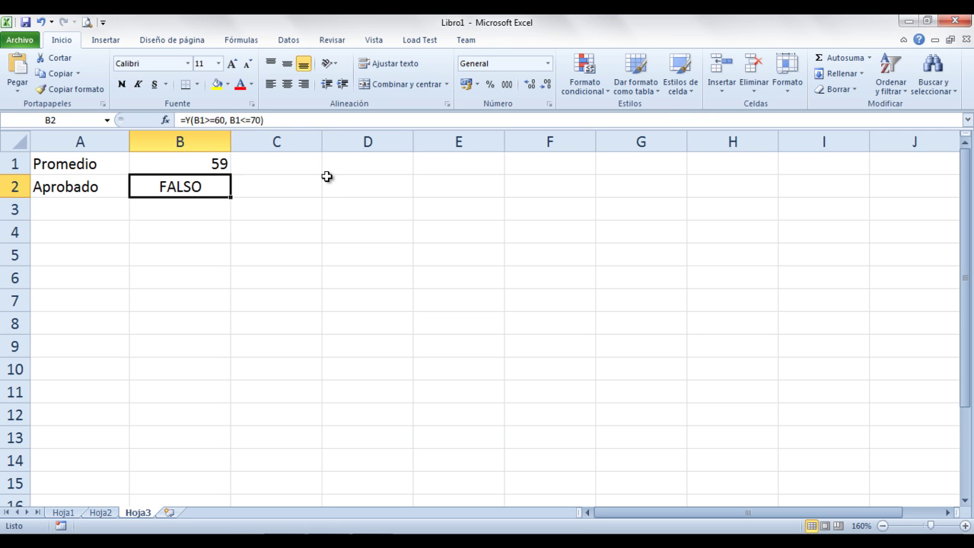
# - Test the two-condition formula at its limits by entering 60 and 70 in turn as the Promedio in B1
pyautogui.press('Down')
pyautogui.press('Up')
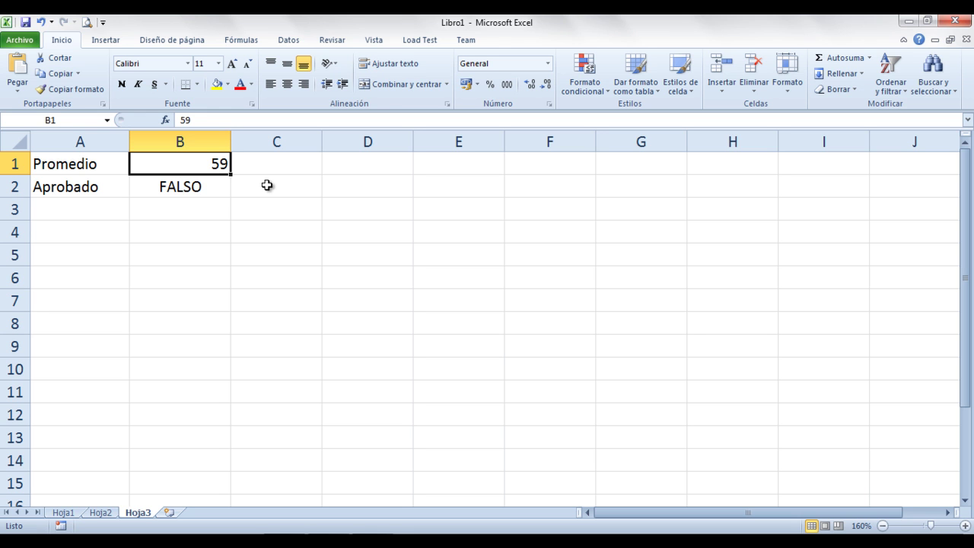
pyautogui.write('60')
pyautogui.press('Return')
pyautogui.press('Up')
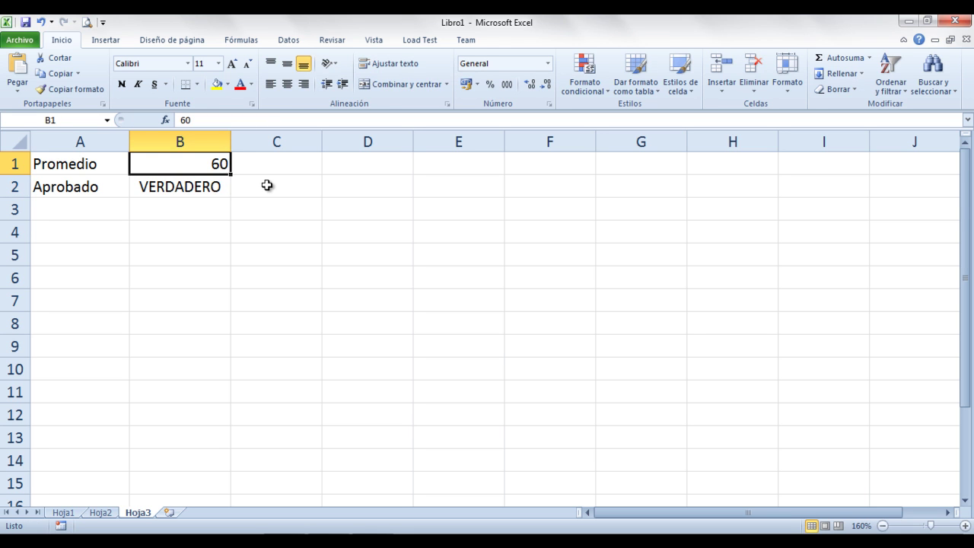
pyautogui.write('70')
pyautogui.press('Return')
pyautogui.press('Up')
pyautogui.press('Down')
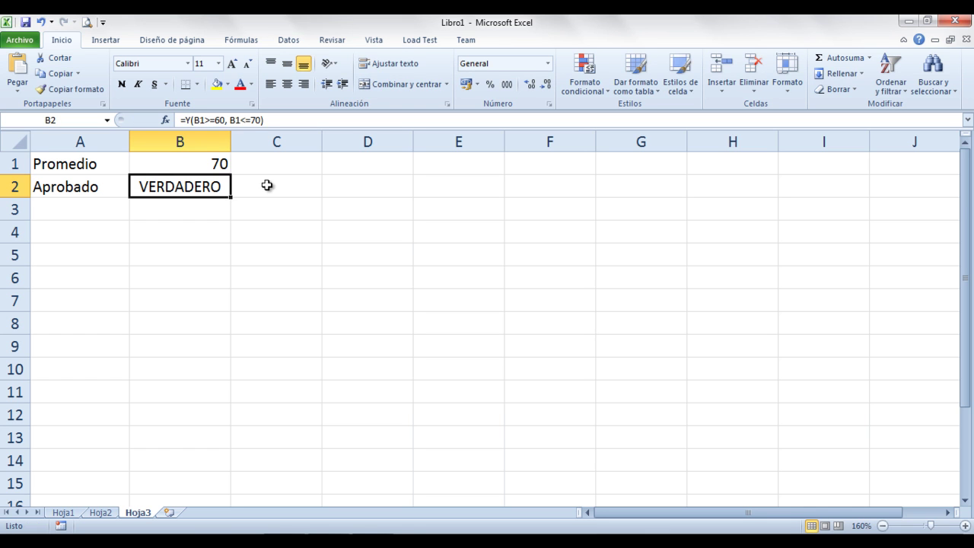
# - Test the formula with one value inside the range and one outside, entering 67 and 45 in turn in B1
pyautogui.press('Up')
pyautogui.write('67')
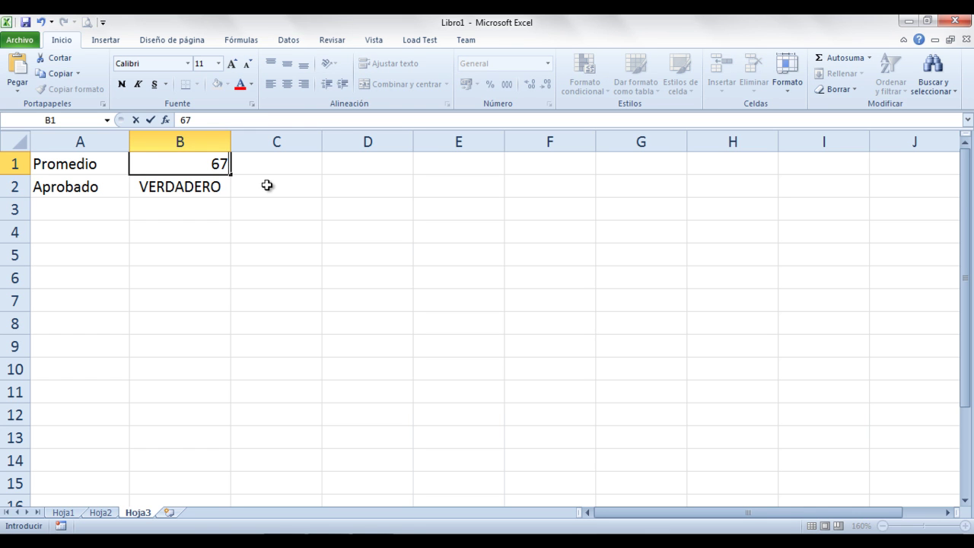
pyautogui.press('Return')
pyautogui.press('Up')
pyautogui.write('45')
pyautogui.press('Return')
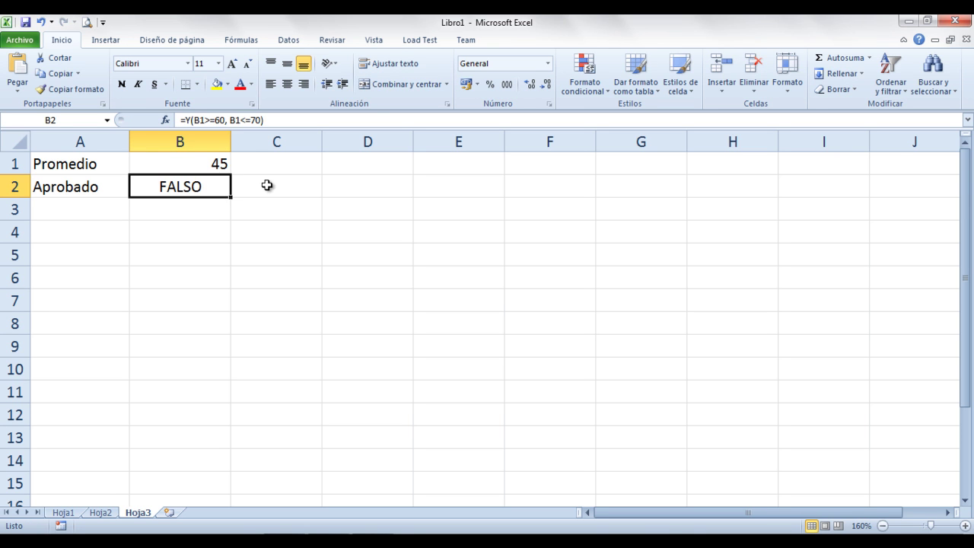
# - Enter the formula =SI(B1<60,"Reprobado","Aprobado") in cell A4 to show the pass or fail text
pyautogui.press('Down')
pyautogui.press('Down')
pyautogui.press('Left')
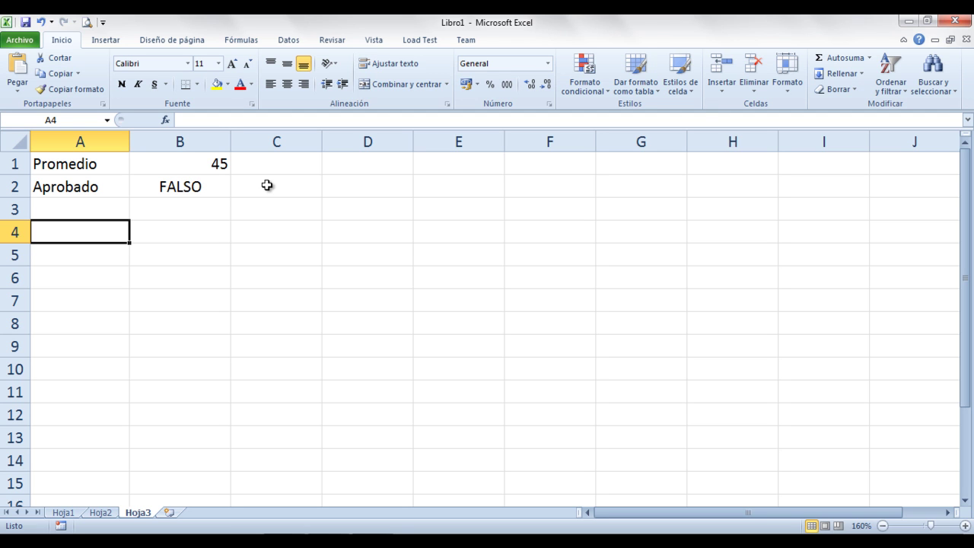
pyautogui.write('=SI')
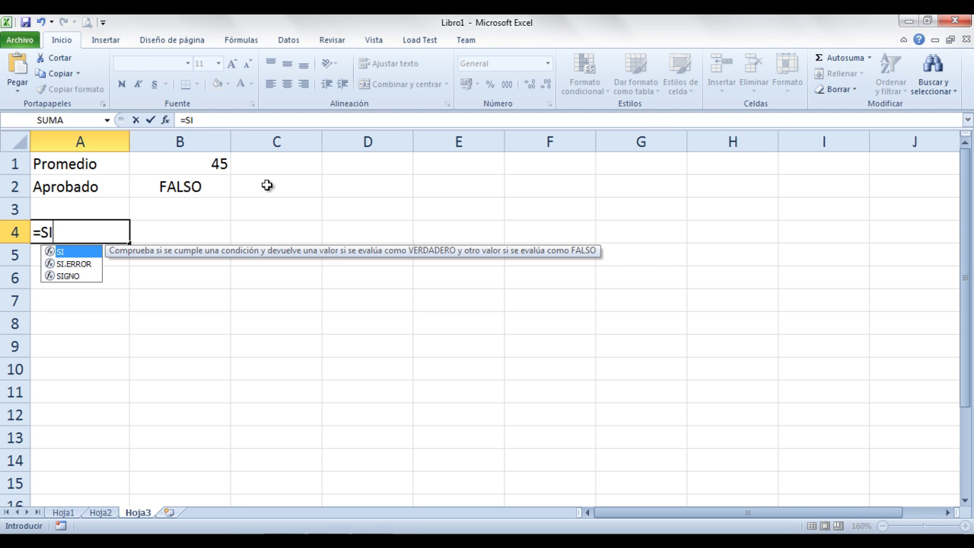
pyautogui.write('(')
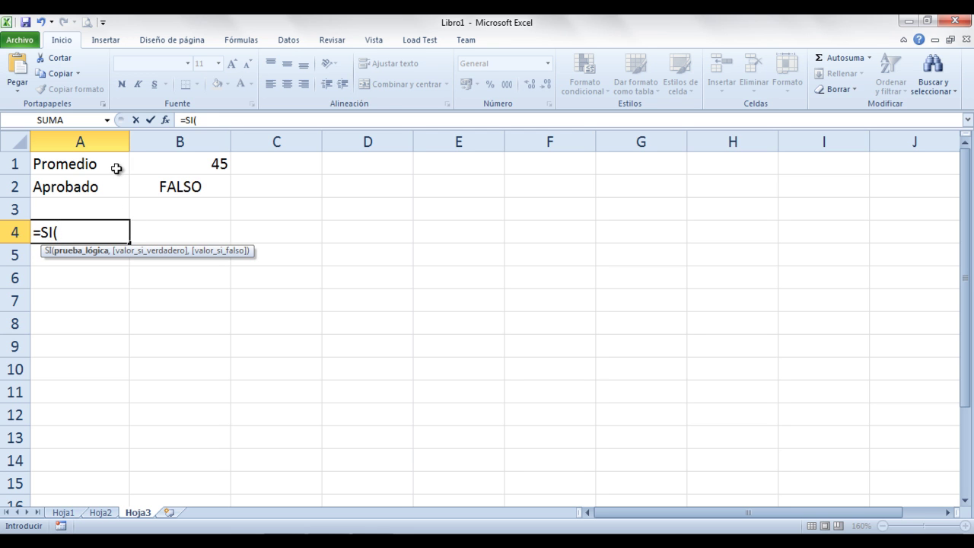
pyautogui.click(154, 160)
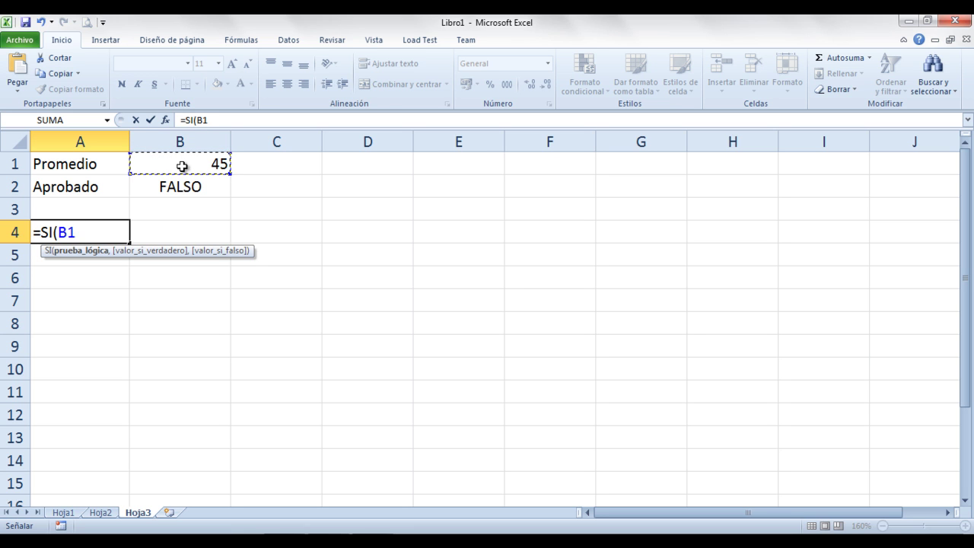
pyautogui.write('<60')
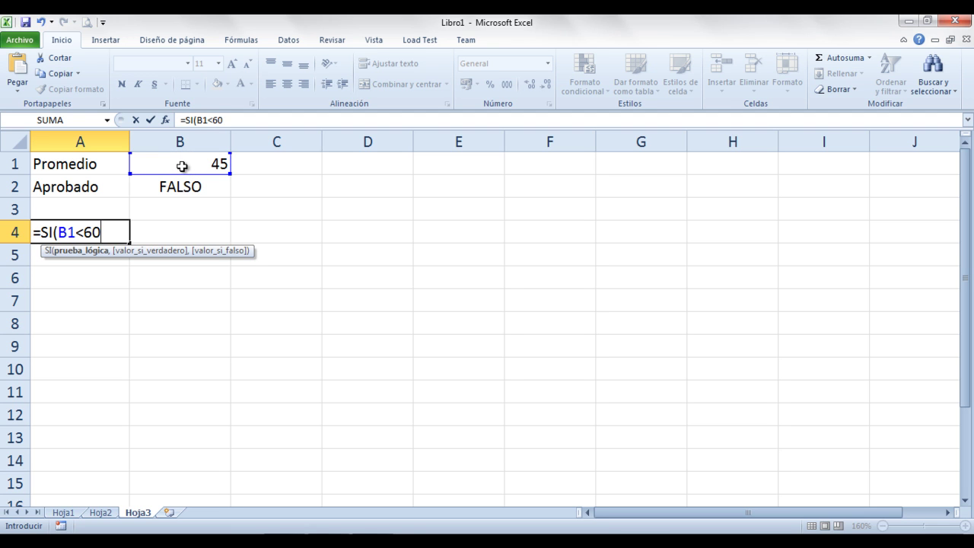
pyautogui.write(',')
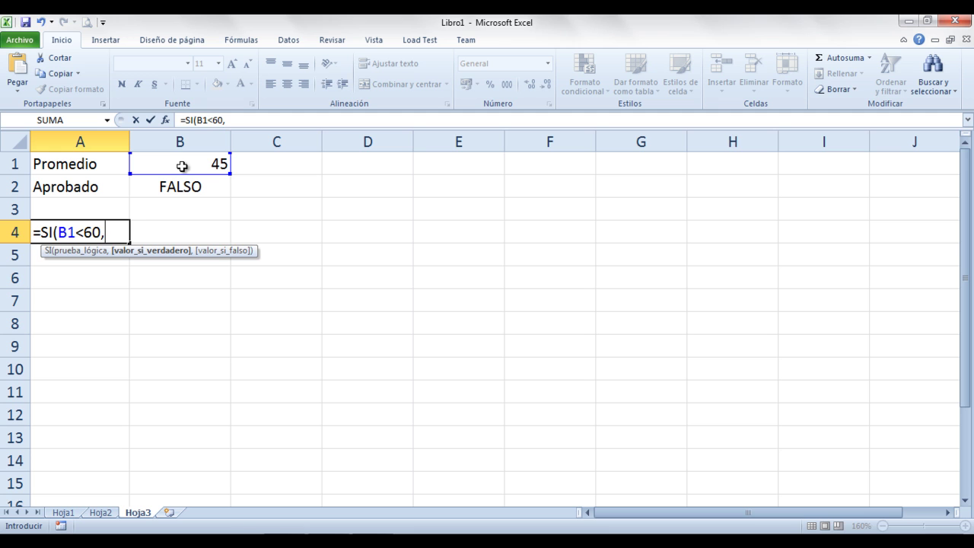
pyautogui.write('"Reprobad')
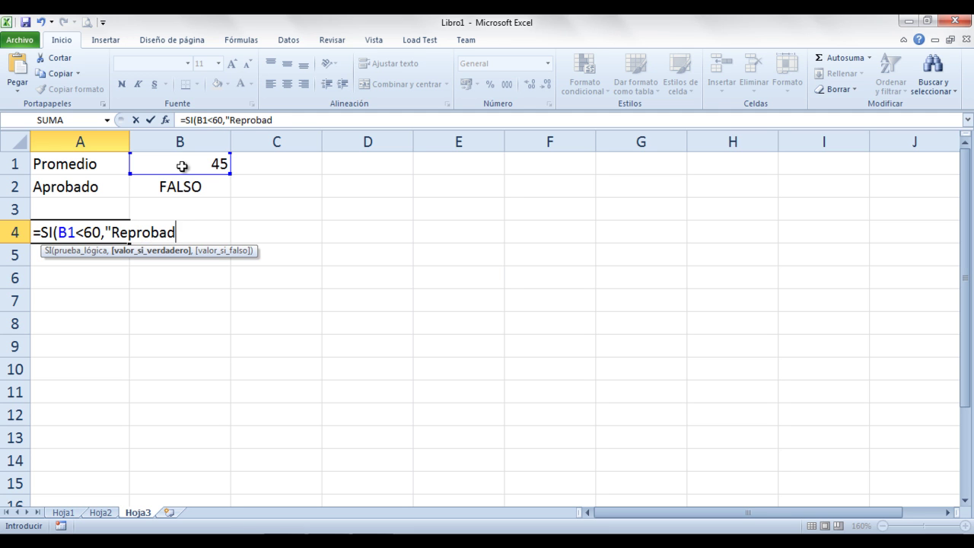
pyautogui.write('o","A')
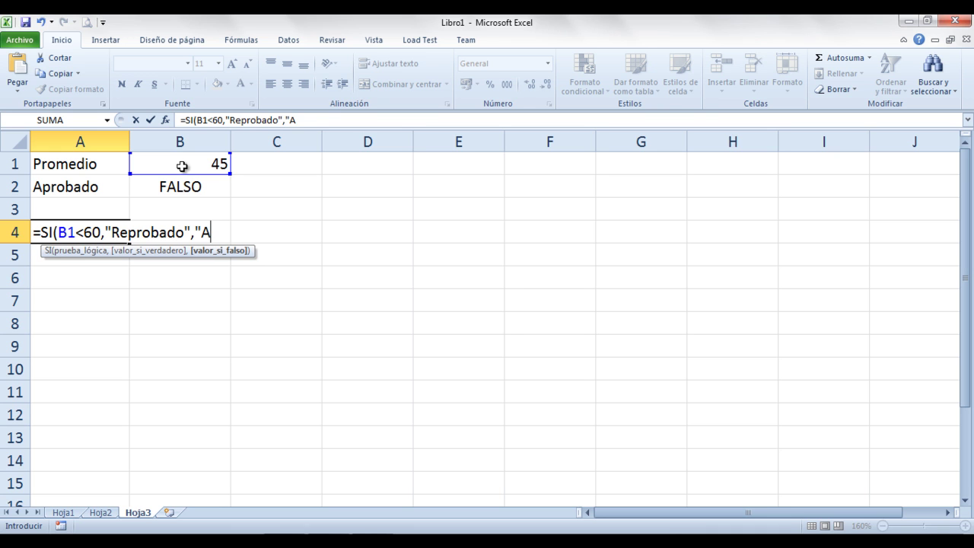
pyautogui.write('probado")')
pyautogui.press('Return')
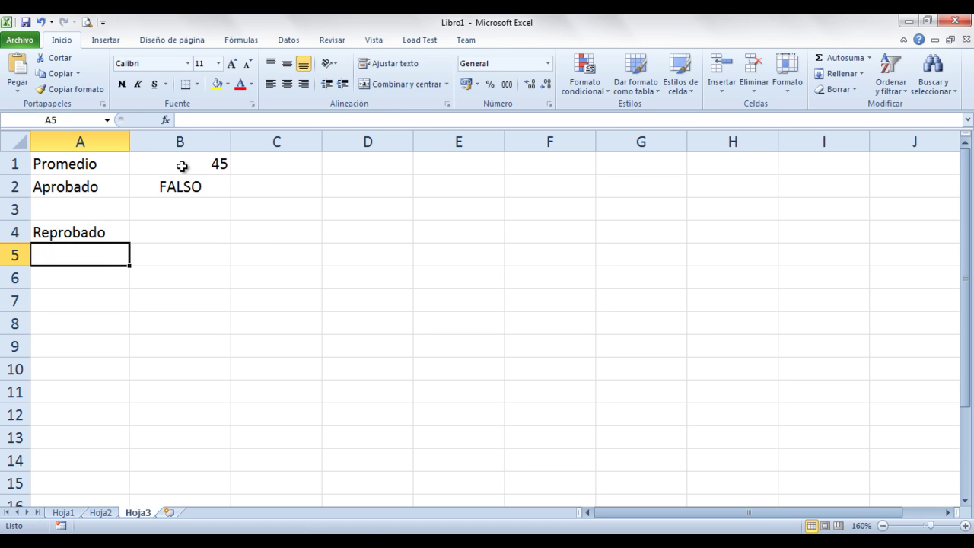
pyautogui.press('Up')
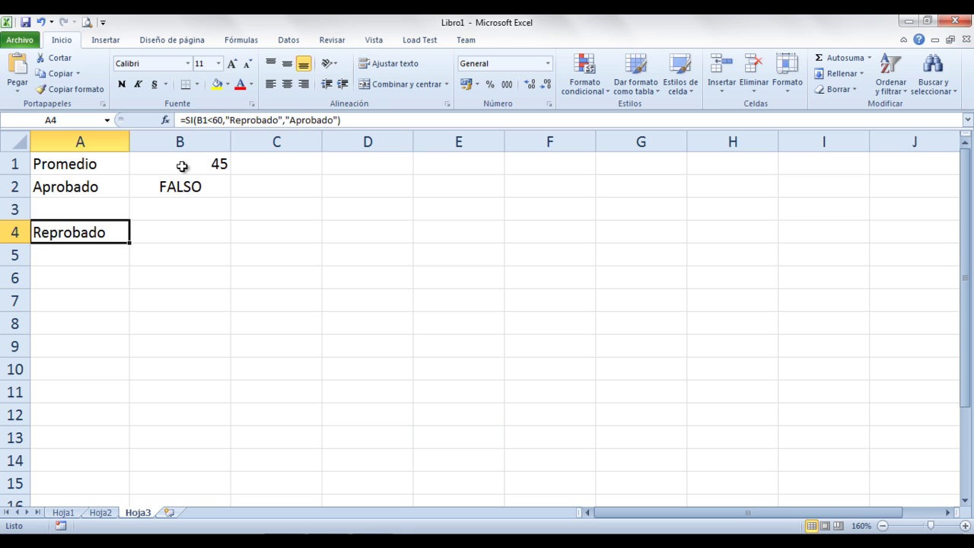
# - Set the Promedio value in B1 to 60 to test the SI formula with a passing mark
pyautogui.click(172, 162)
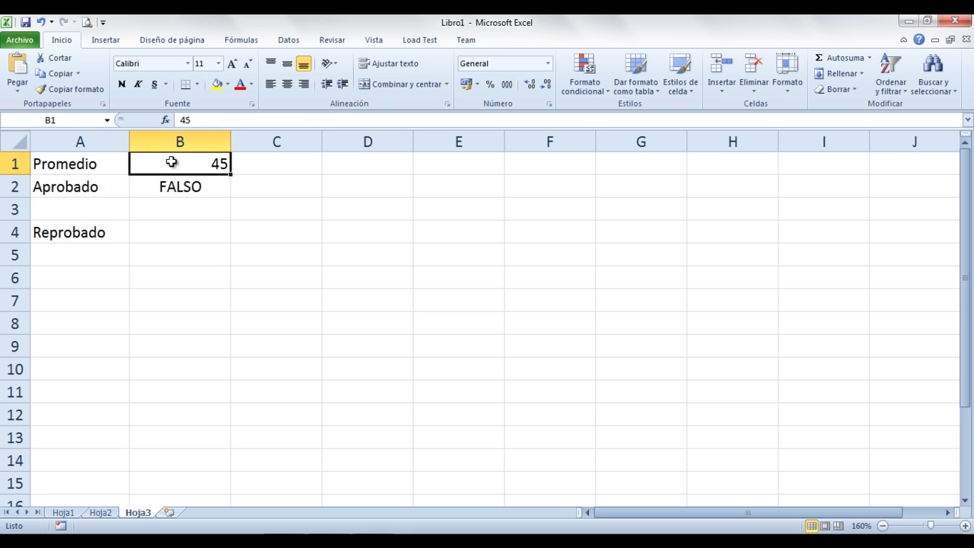
pyautogui.write('60')
pyautogui.press('Return')
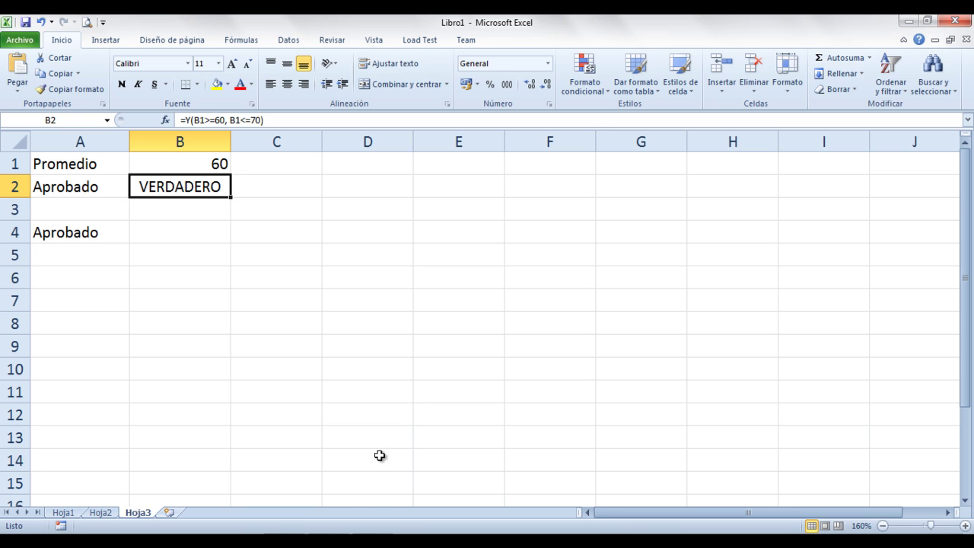
# - Switch to the Notepad file clase excel.txt and highlight the =CONTARSI() line as the following function
pyautogui.moveTo(284, 544)
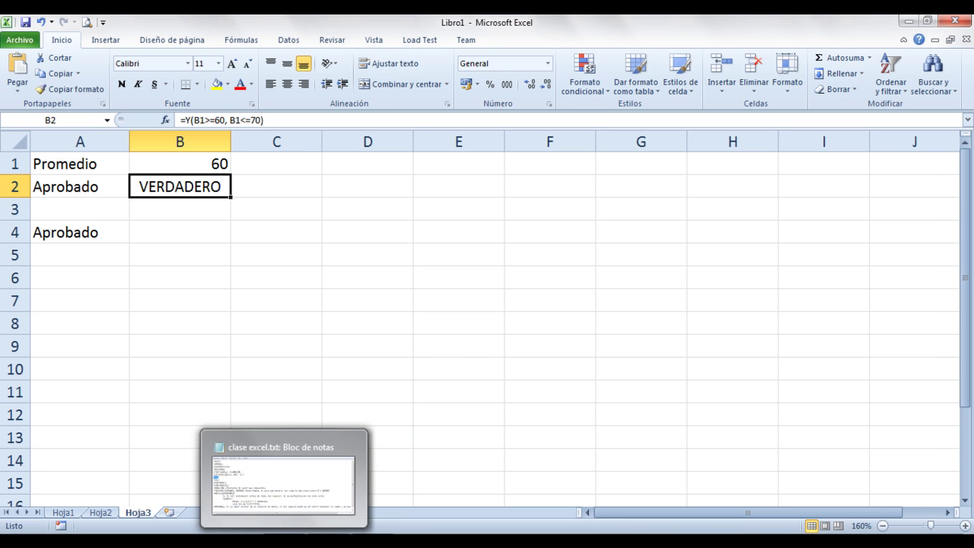
pyautogui.click(283, 480)
pyautogui.click(276, 299)
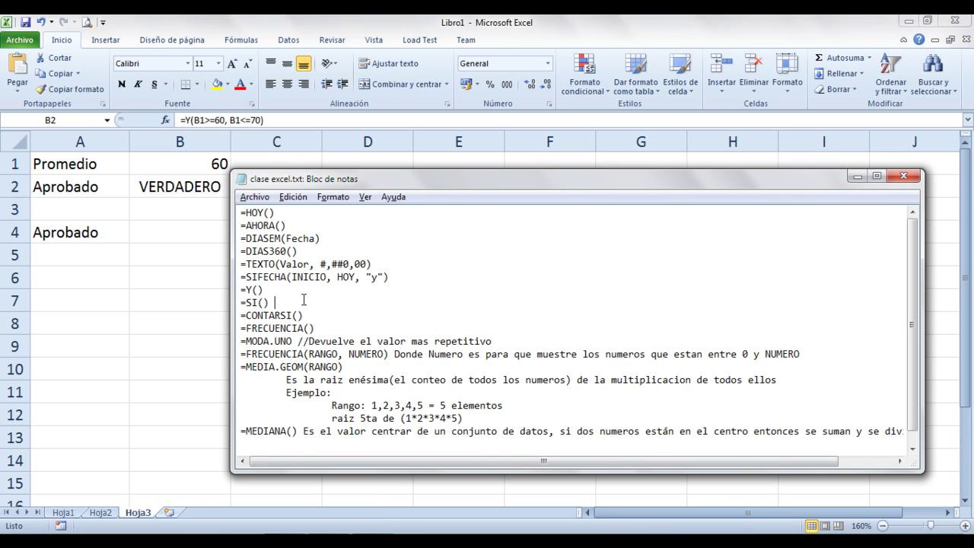
pyautogui.moveTo(312, 315); pyautogui.dragTo(240, 315)
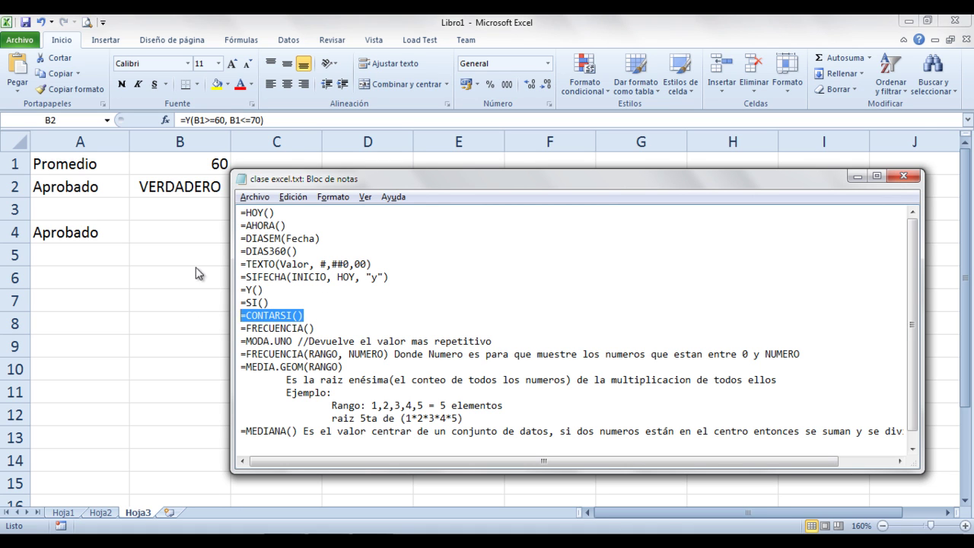
# - Switch back to Excel and enter 1, 4, 6, 7, 3, 4, 2, 7, 10, 3, 5, 6 and 7 down cells D1 to D13
pyautogui.hotkey('alt', 'Tab')
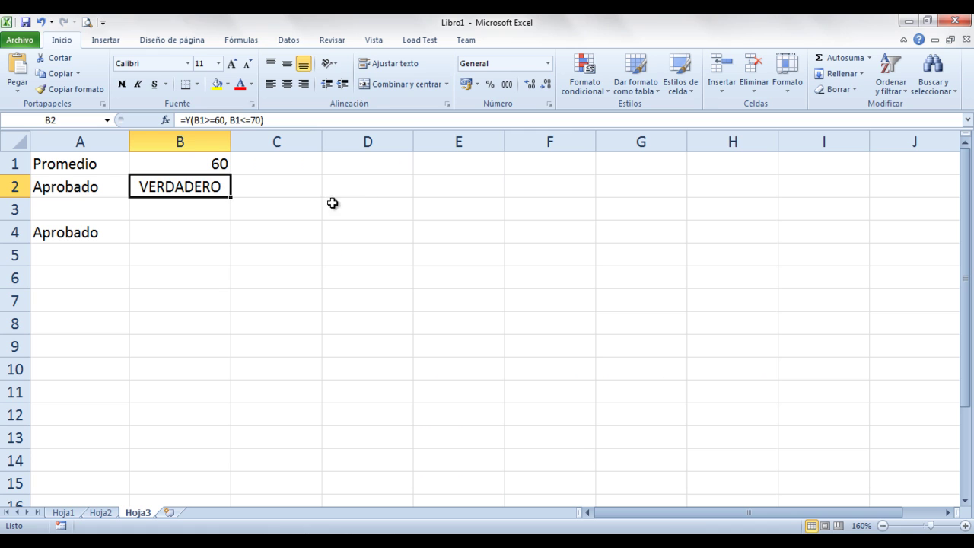
pyautogui.click(373, 164)
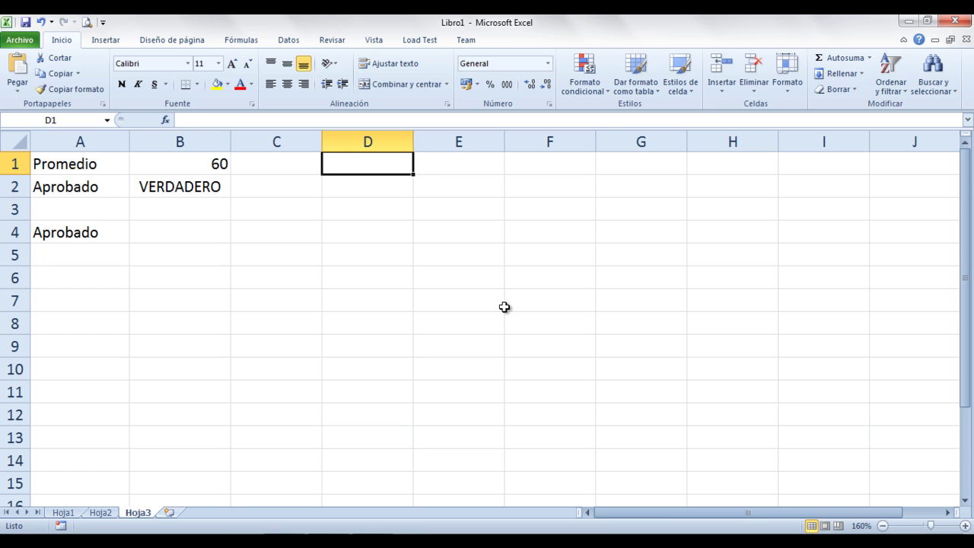
pyautogui.write('1')
pyautogui.press('Return')
pyautogui.write('4')
pyautogui.press('Return')
pyautogui.write('6')
pyautogui.press('Return')
pyautogui.write('7')
pyautogui.press('Return')
pyautogui.write('3')
pyautogui.press('Return')
pyautogui.write('4')
pyautogui.press('Return')
pyautogui.write('2')
pyautogui.press('Return')
pyautogui.write('7')
pyautogui.press('Return')
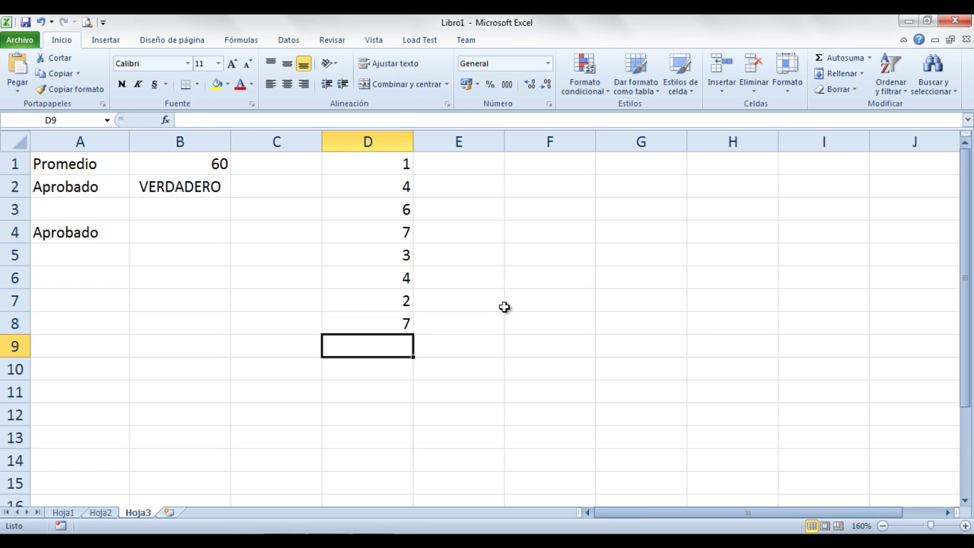
pyautogui.write('10')
pyautogui.press('Return')
pyautogui.write('3')
pyautogui.press('Return')
pyautogui.write('5')
pyautogui.press('Return')
pyautogui.write('6')
pyautogui.press('Return')
pyautogui.write('7')
pyautogui.press('Return')
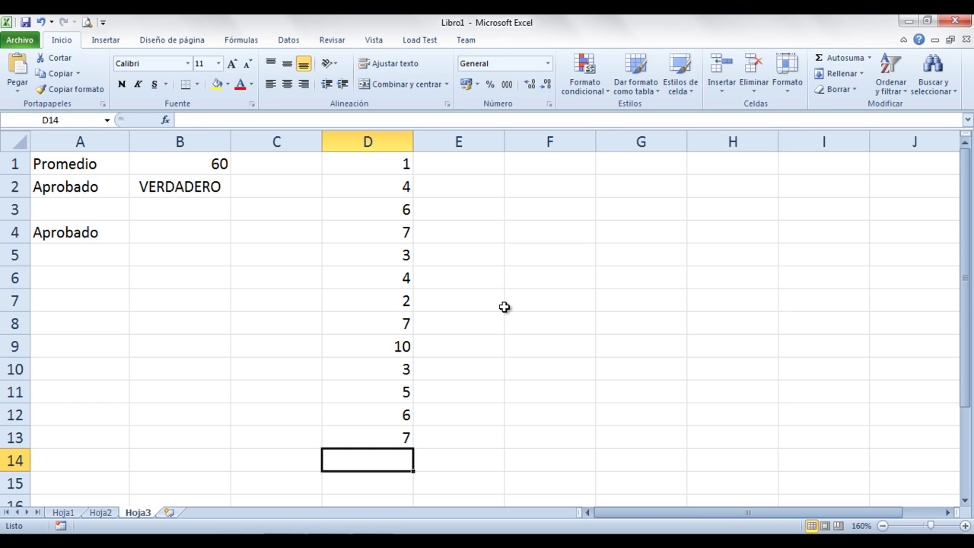
# - Fill cell D14 with yellow and enter =CONTAR.SI(D1:D13,4) in it to count the 4s
pyautogui.click(218, 89)
pyautogui.write('=')
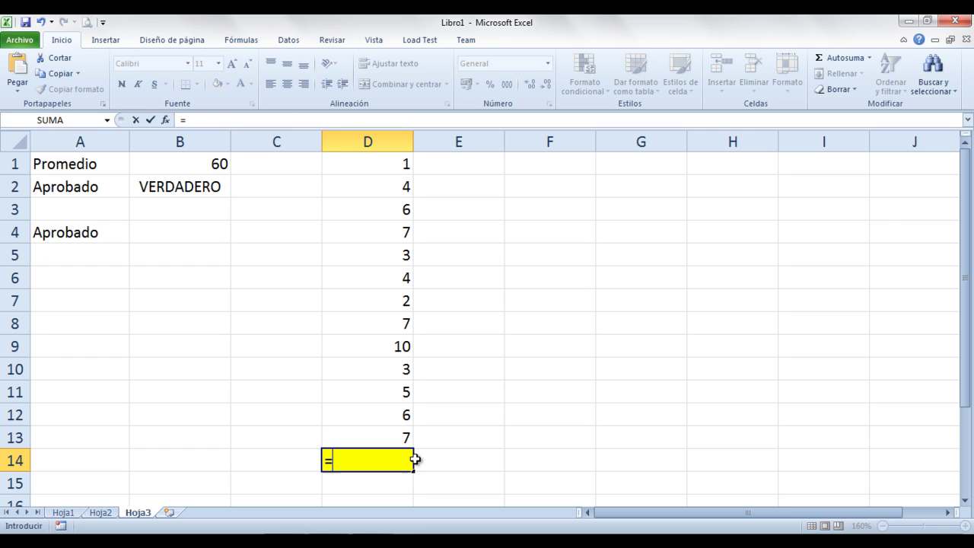
pyautogui.write('con')
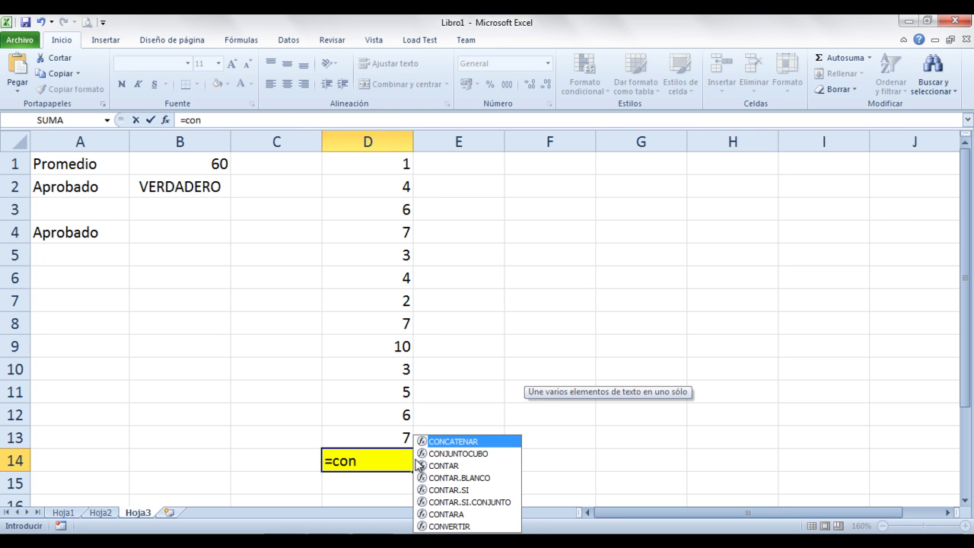
pyautogui.press('Down')
pyautogui.press('Down')
pyautogui.press('Down')
pyautogui.press('Down')
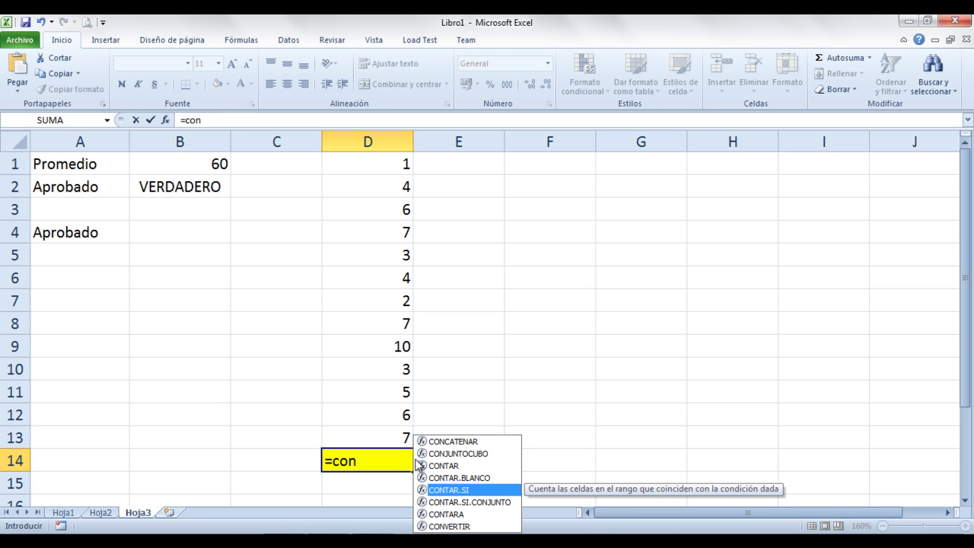
pyautogui.press('Tab')
pyautogui.moveTo(383, 162); pyautogui.dragTo(383, 433)
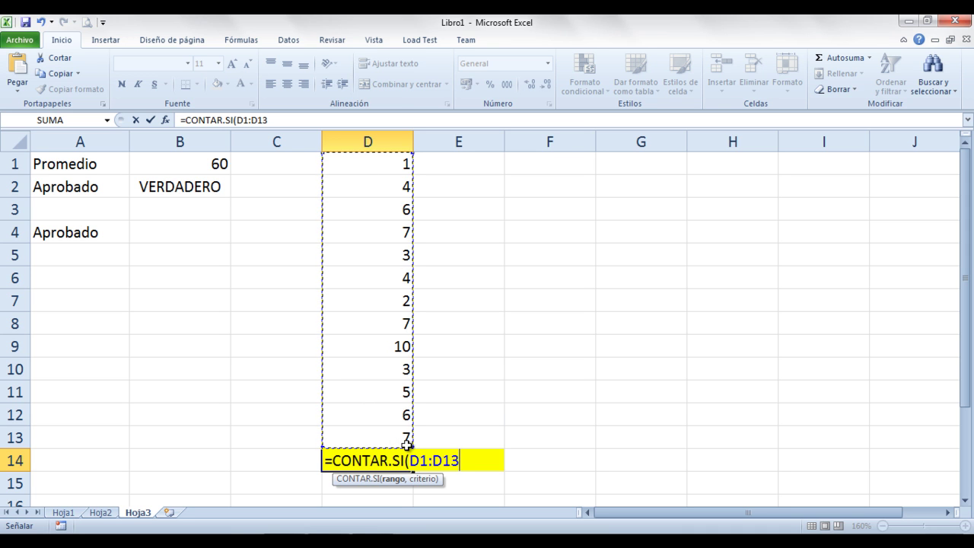
pyautogui.write(',')
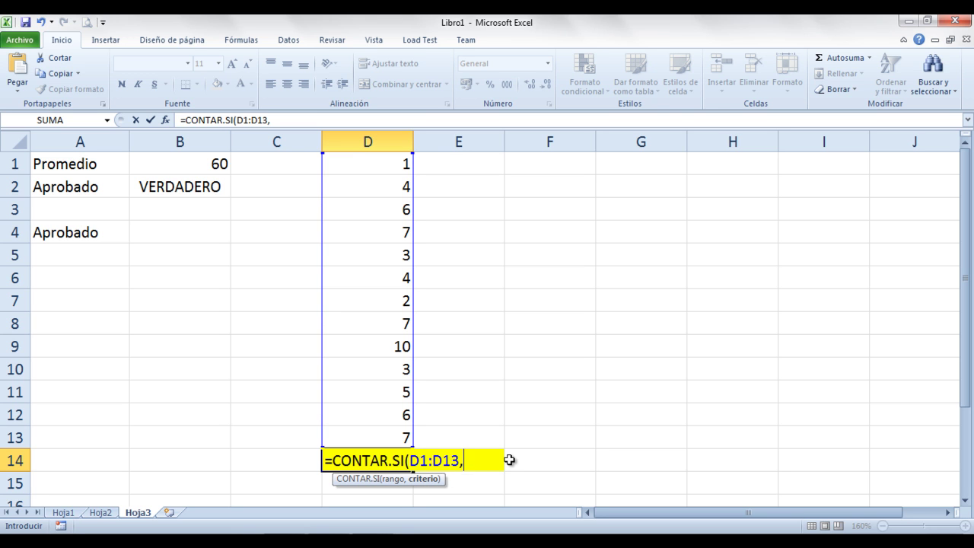
pyautogui.write('4')
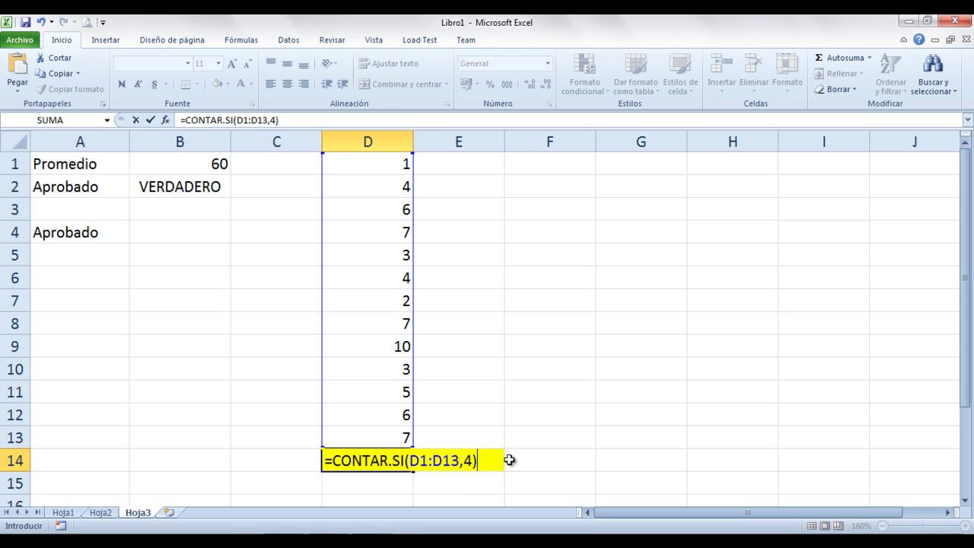
pyautogui.write(')')
pyautogui.press('Return')
# - Check the D14 count against the list by selecting the cells containing 4, D2 and D6, together
pyautogui.click(396, 460)
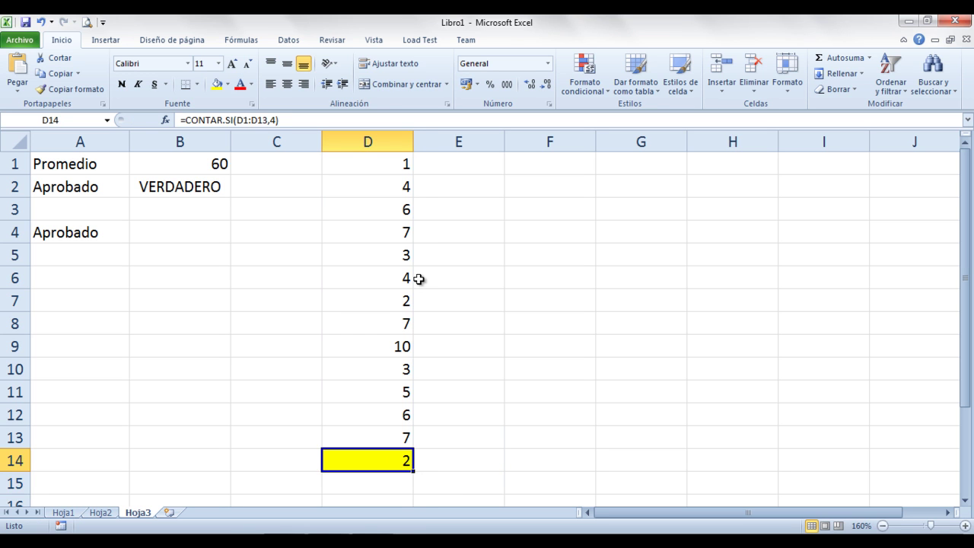
pyautogui.click(388, 190)
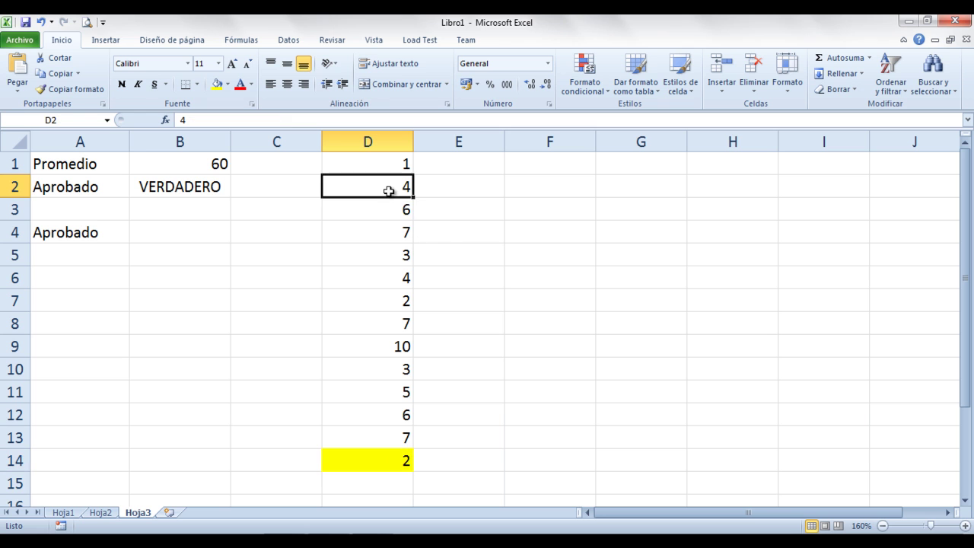
pyautogui.keyDown('ctrl'); pyautogui.click(392, 286); pyautogui.keyUp('ctrl')
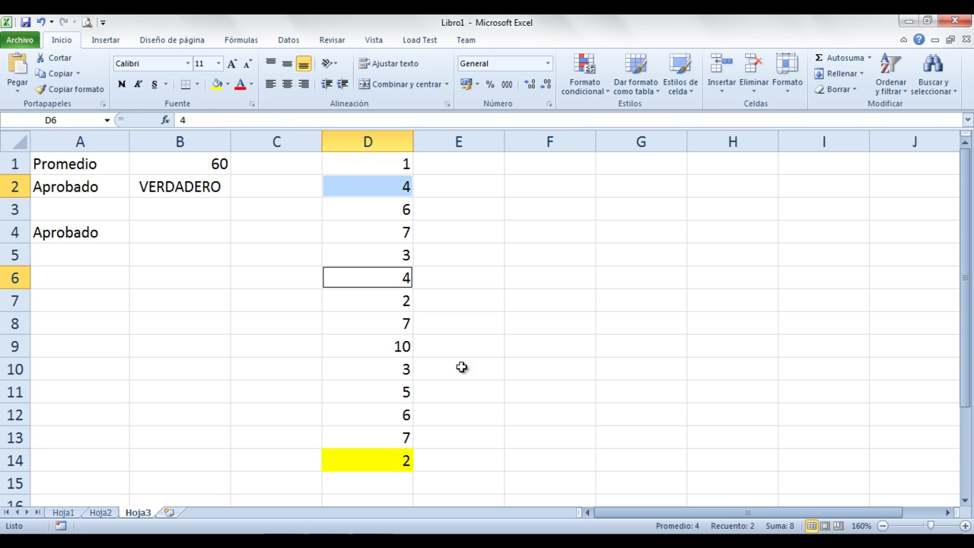
# - Change the criterion of the CONTAR.SI formula in D14 to 10
pyautogui.doubleClick(382, 460)
pyautogui.click(471, 460)
pyautogui.press('BackSpace')
pyautogui.write('10')
pyautogui.press('Return')
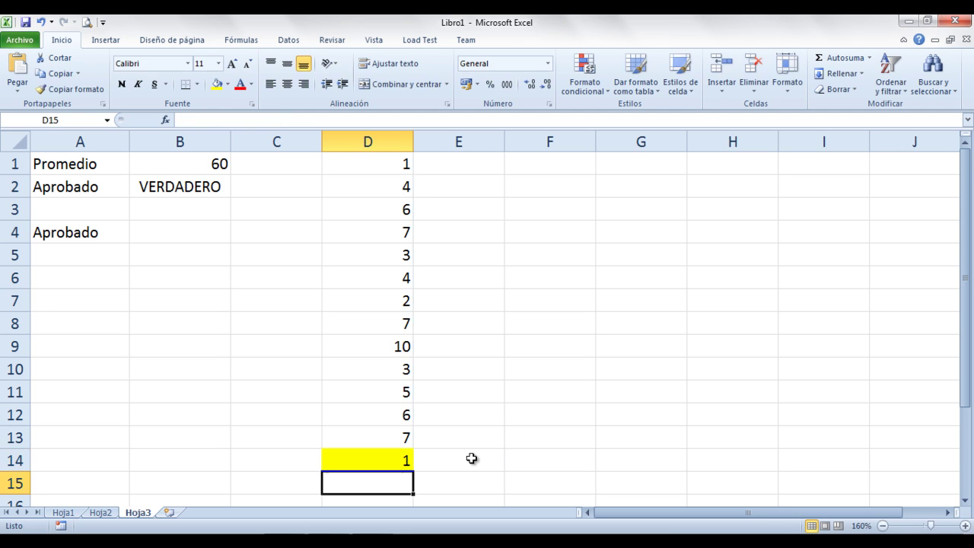
# - Compare the count in D14 with the cell in column D that contains 10
pyautogui.click(417, 459)
pyautogui.click(398, 459)
pyautogui.click(374, 341)
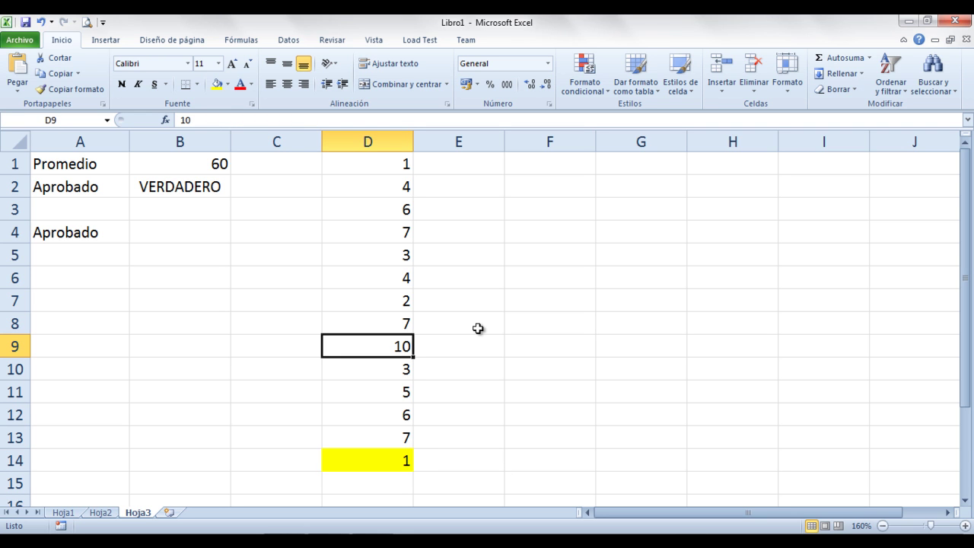
# - Review the D14 formula and the =FRECUENCIA() line in the Notepad file clase excel.txt, and return to Excel without changing the formula
pyautogui.click(388, 465)
pyautogui.doubleClick(389, 465)
pyautogui.hotkey('alt', 'Tab')
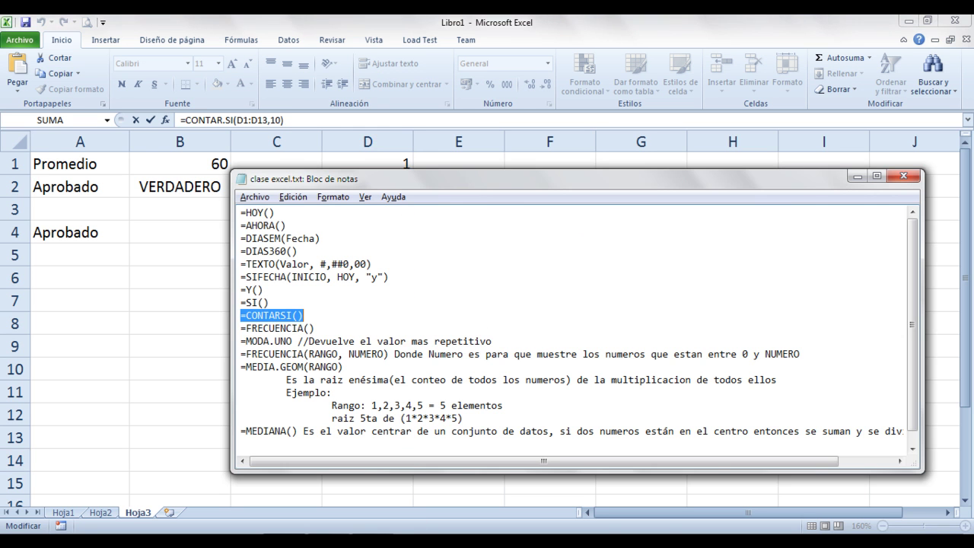
pyautogui.click(316, 324)
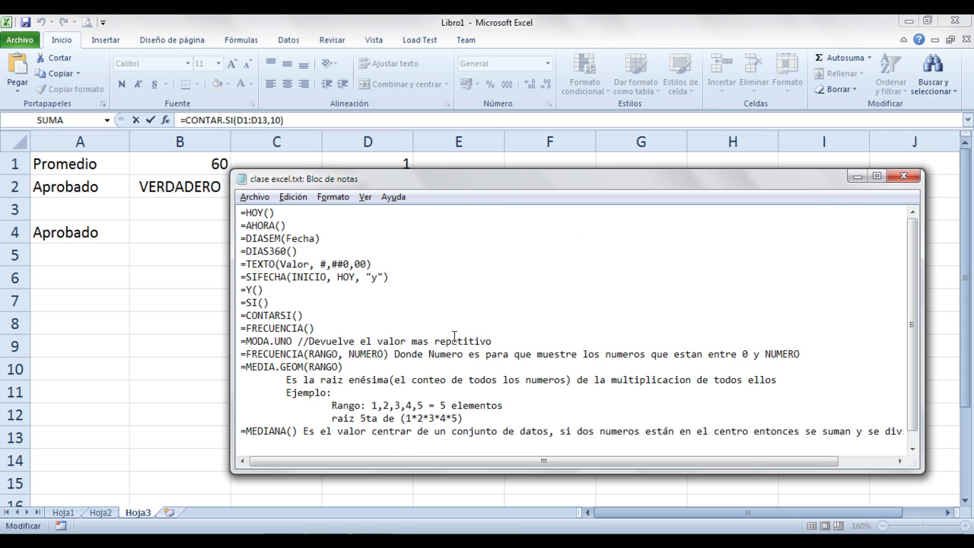
pyautogui.hotkey('alt', 'Tab')
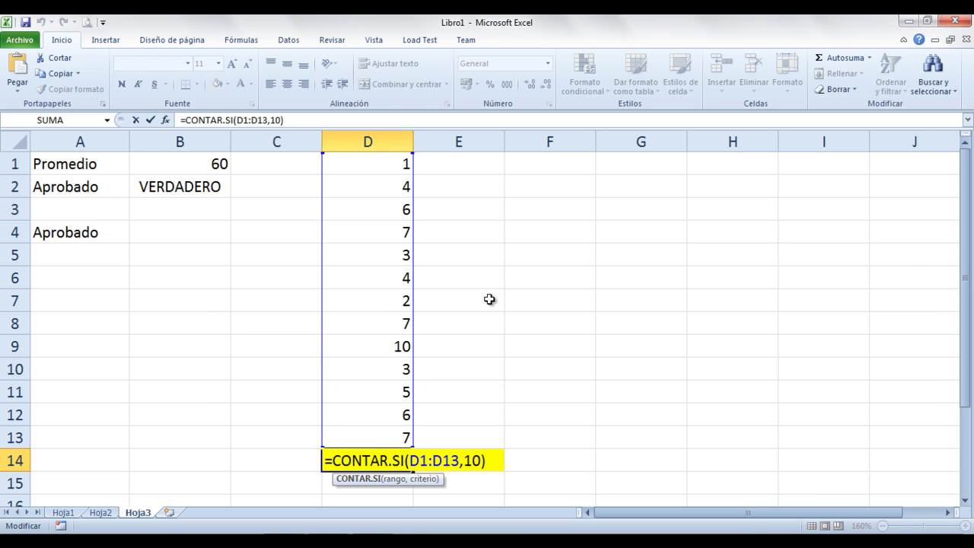
pyautogui.press('Escape')
# - Copy the numbers in D1:D13 into column E starting at E1
pyautogui.moveTo(388, 172); pyautogui.dragTo(388, 431)
pyautogui.hotkey('ctrl', 'c')
pyautogui.click(446, 164)
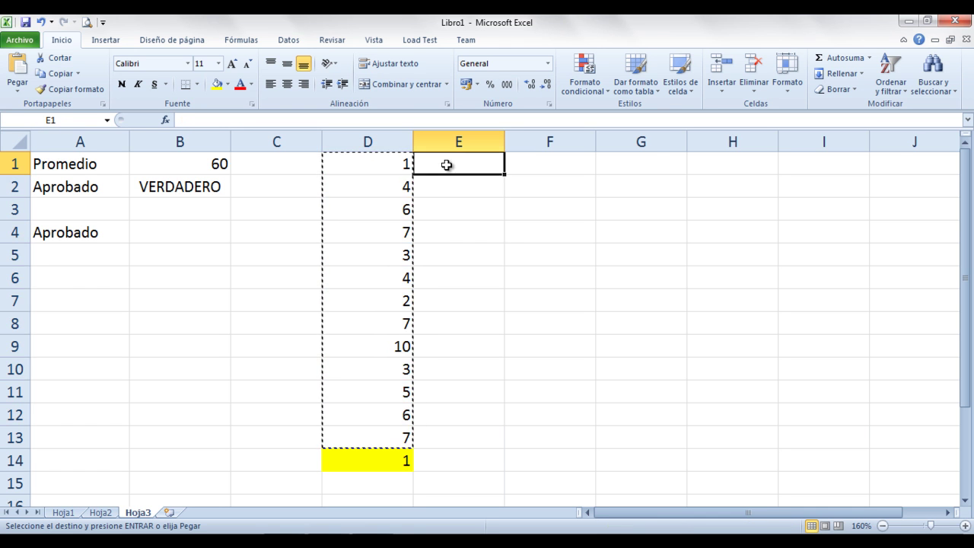
pyautogui.hotkey('ctrl', 'v')
# - Clear the copy selection and fill cell E14 with a light blue theme colour
pyautogui.click(444, 463)
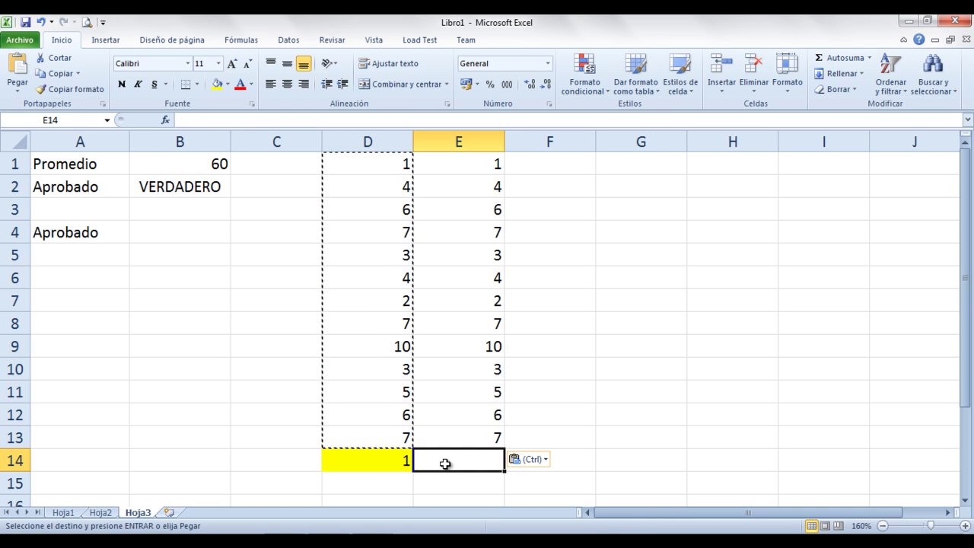
pyautogui.press('Escape')
pyautogui.click(227, 85)
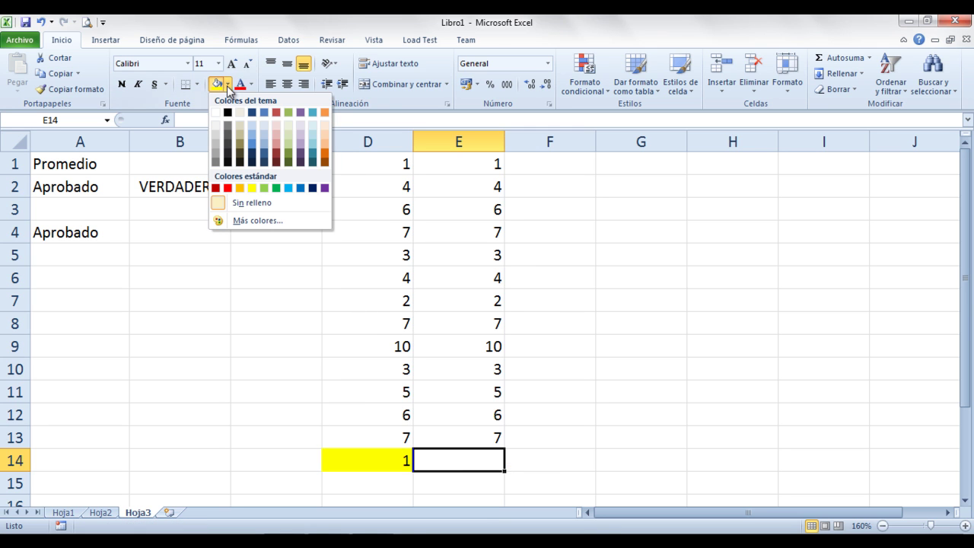
pyautogui.click(262, 134)
# - Enter the formula =FRECUENCIA(E1:E13, 5) in cell E14 to count the values up to 5
pyautogui.write('=')
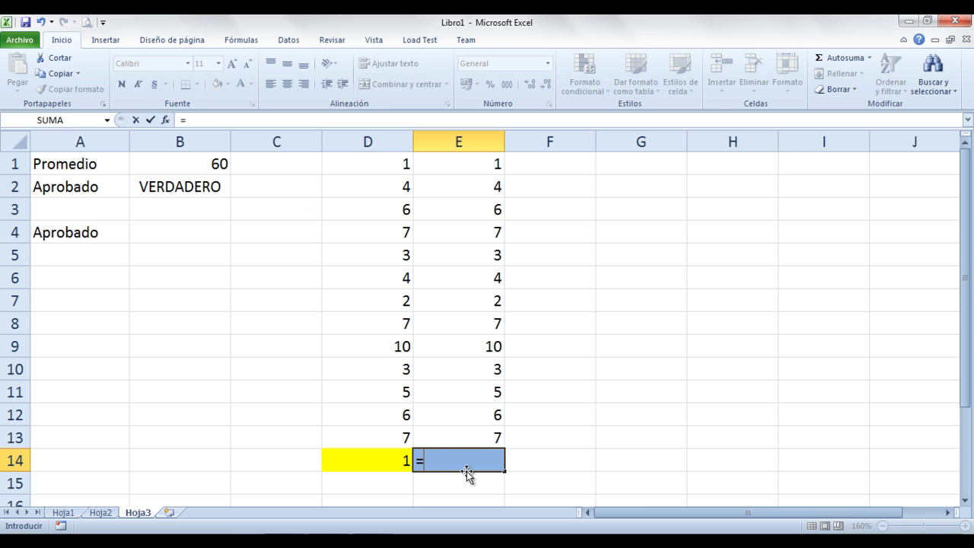
pyautogui.write('Fr')
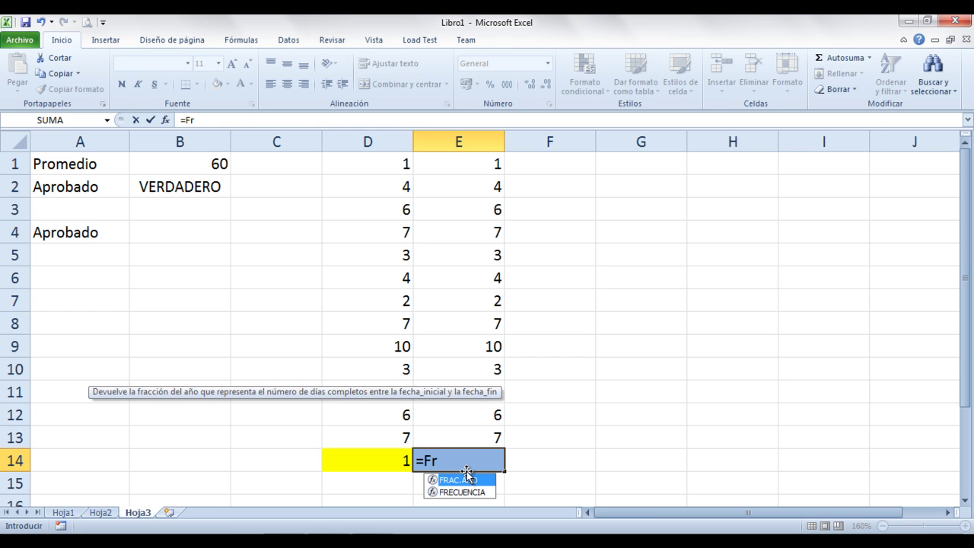
pyautogui.press('Down')
pyautogui.press('Tab')
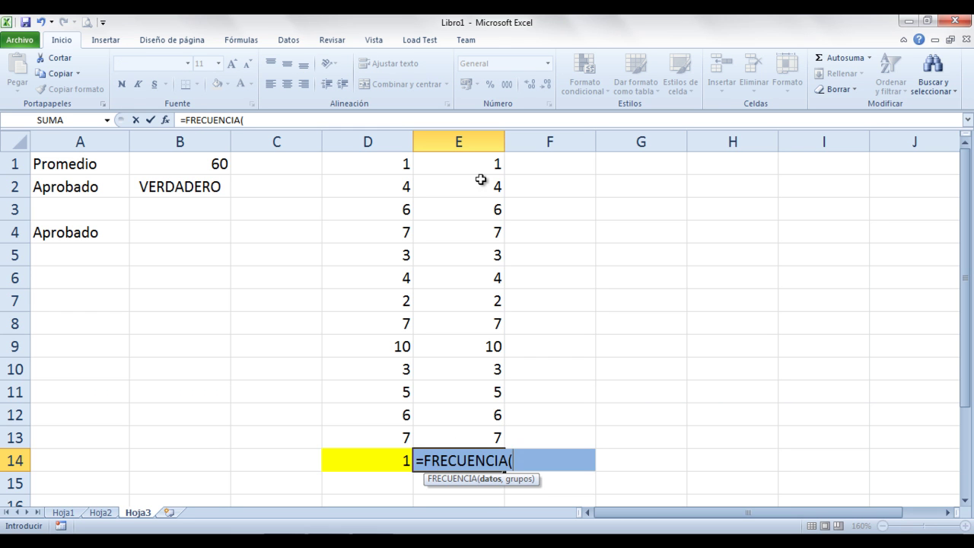
pyautogui.moveTo(470, 166); pyautogui.dragTo(462, 427)
pyautogui.write(',')
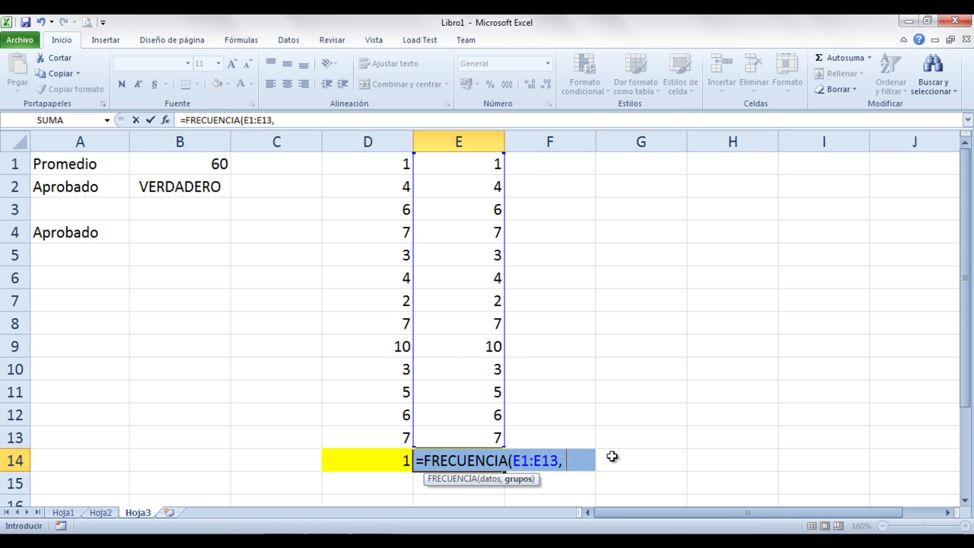
pyautogui.write(' 5')
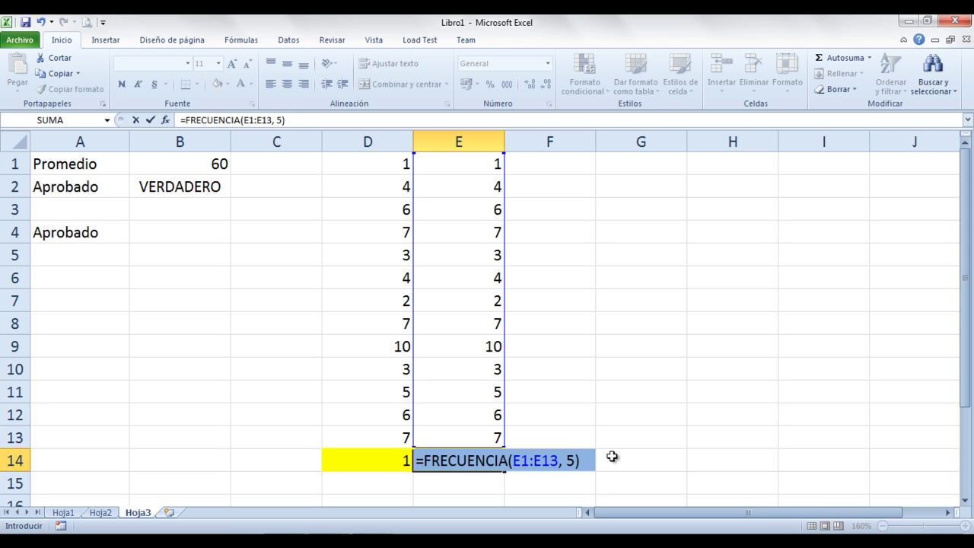
pyautogui.press('Return')
# - Check the E14 result by selecting E1, E2, E5, E6, E7, E10, E11 and E12 together, and review its FRECUENCIA formula without changing it
pyautogui.click(501, 459)
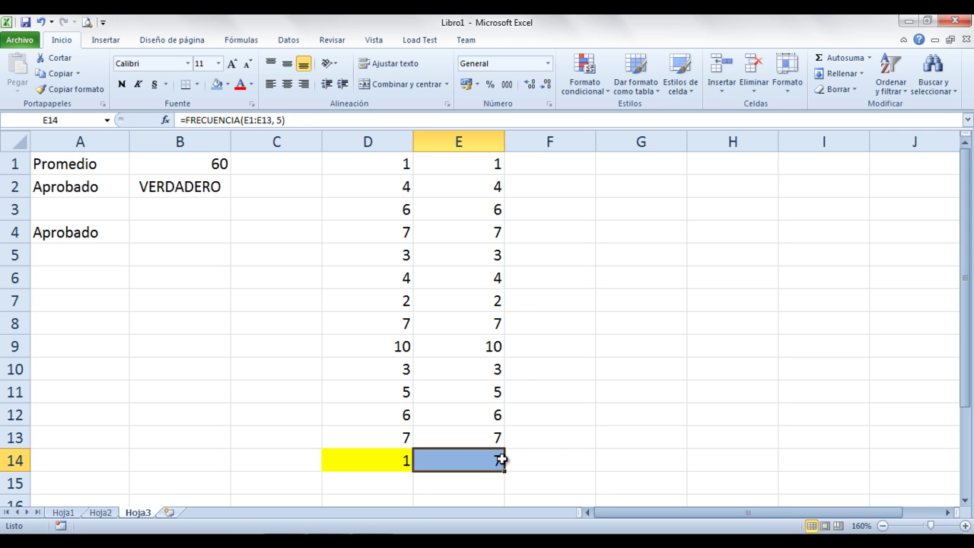
pyautogui.click(475, 166)
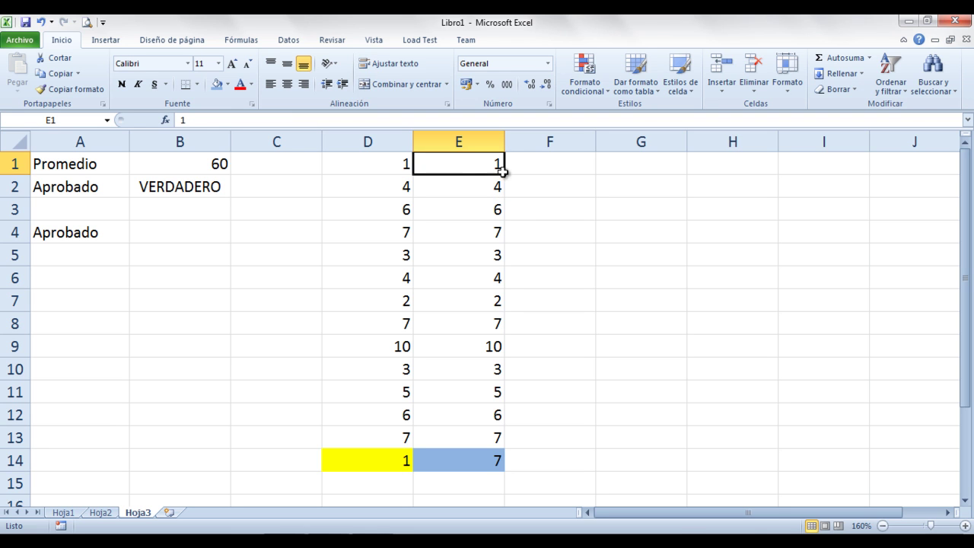
pyautogui.keyDown('ctrl'); pyautogui.click(482, 186); pyautogui.keyUp('ctrl')
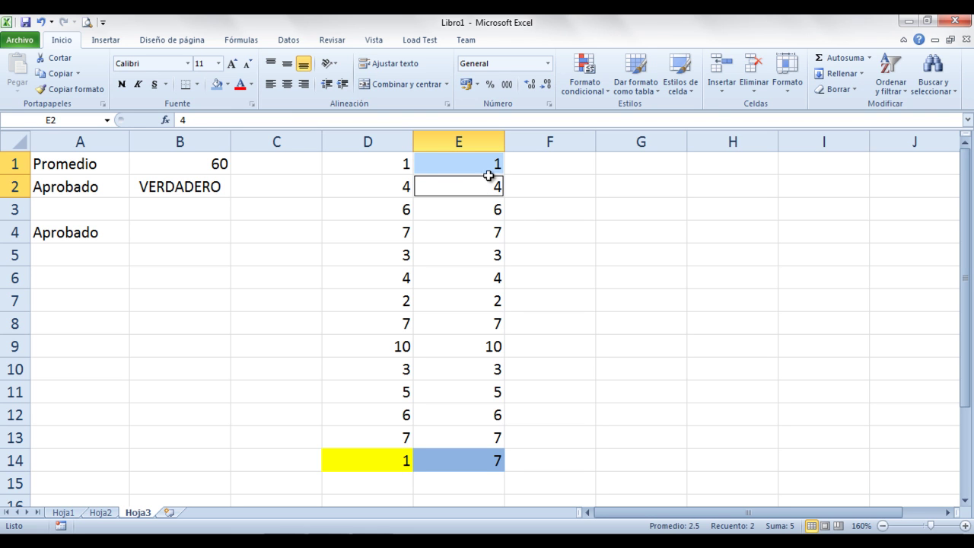
pyautogui.keyDown('ctrl'); pyautogui.click(490, 256); pyautogui.keyUp('ctrl')
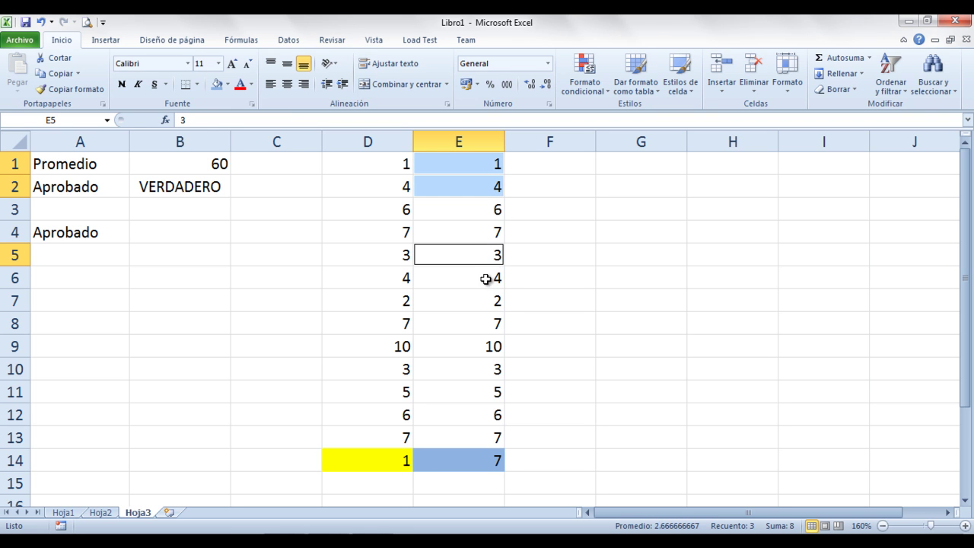
pyautogui.keyDown('ctrl'); pyautogui.click(488, 279); pyautogui.keyUp('ctrl')
pyautogui.keyDown('ctrl'); pyautogui.click(487, 302); pyautogui.keyUp('ctrl')
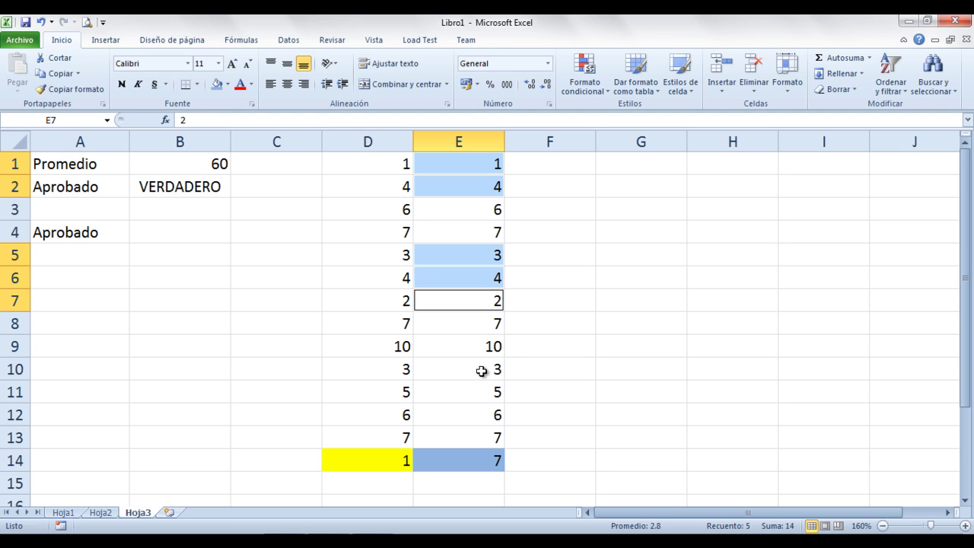
pyautogui.keyDown('ctrl'); pyautogui.click(481, 370); pyautogui.keyUp('ctrl')
pyautogui.keyDown('ctrl'); pyautogui.click(483, 393); pyautogui.keyUp('ctrl')
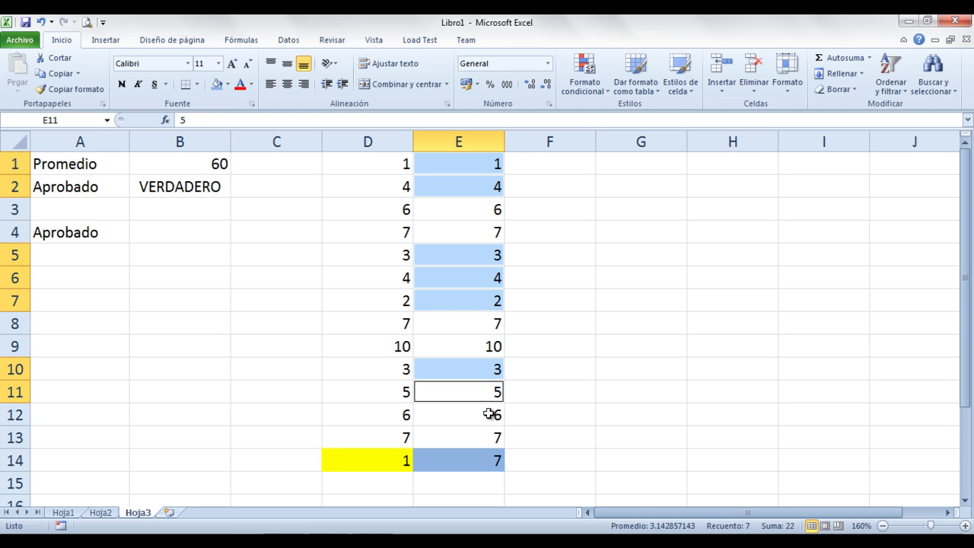
pyautogui.keyDown('ctrl'); pyautogui.click(480, 417); pyautogui.keyUp('ctrl')
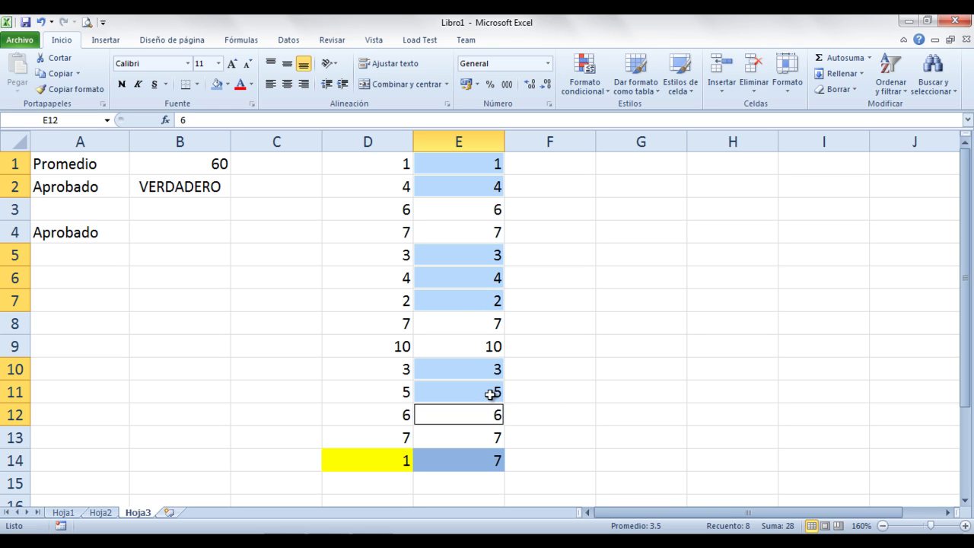
pyautogui.doubleClick(469, 460)
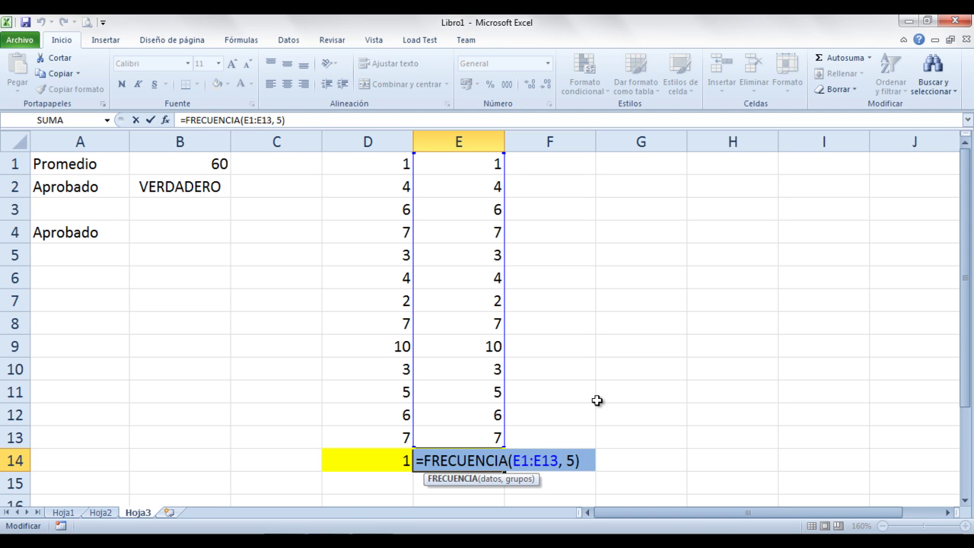
pyautogui.press('Escape')
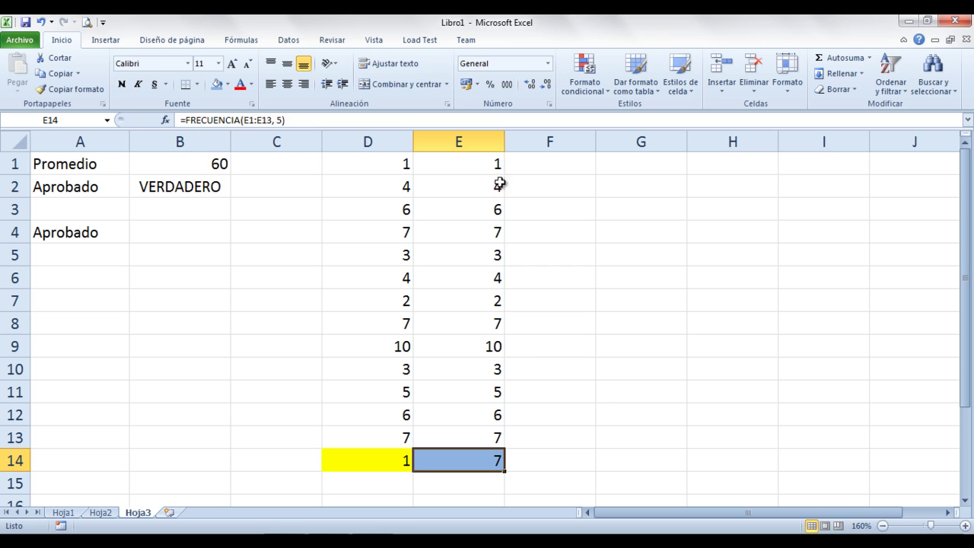
# - Check the E14 count by selecting E1, E2, E5, E6, E7, E10 and E11 together
pyautogui.click(484, 165)
pyautogui.keyDown('ctrl'); pyautogui.click(487, 181); pyautogui.keyUp('ctrl')
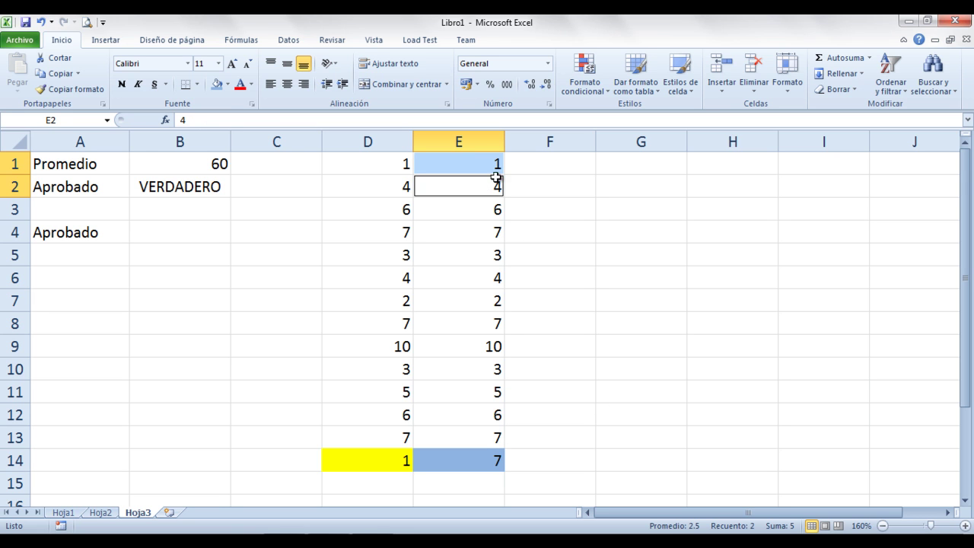
pyautogui.keyDown('ctrl'); pyautogui.click(483, 256); pyautogui.keyUp('ctrl')
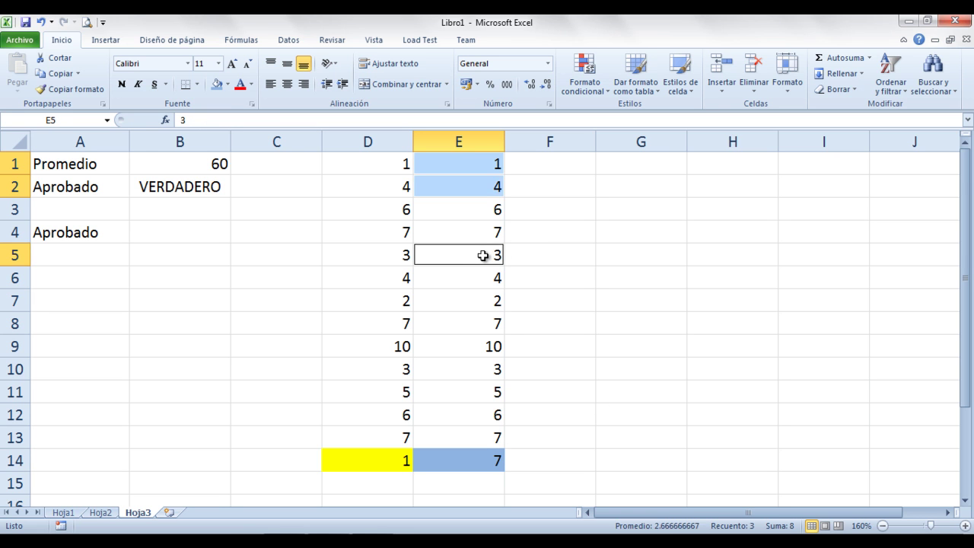
pyautogui.keyDown('ctrl'); pyautogui.click(480, 281); pyautogui.keyUp('ctrl')
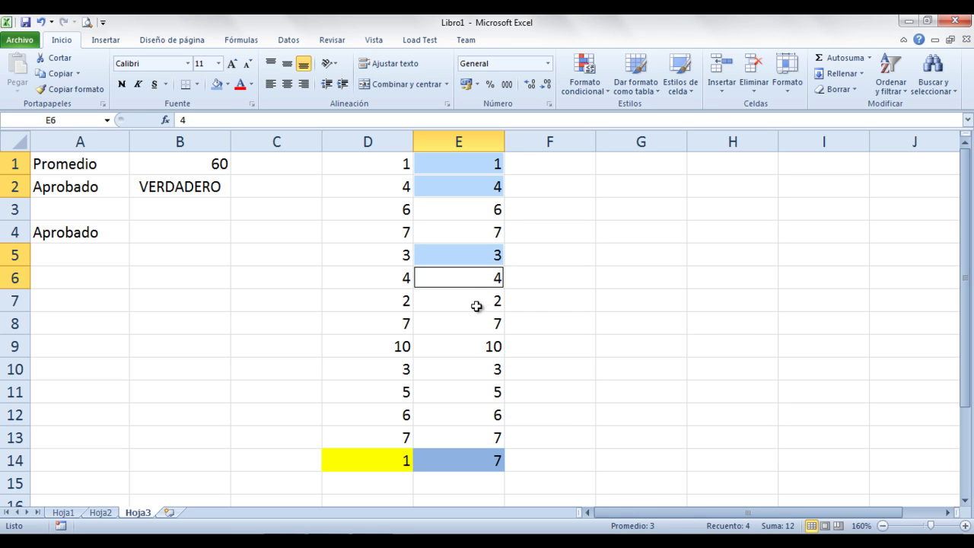
pyautogui.keyDown('ctrl'); pyautogui.click(476, 306); pyautogui.keyUp('ctrl')
pyautogui.keyDown('ctrl'); pyautogui.click(470, 372); pyautogui.keyUp('ctrl')
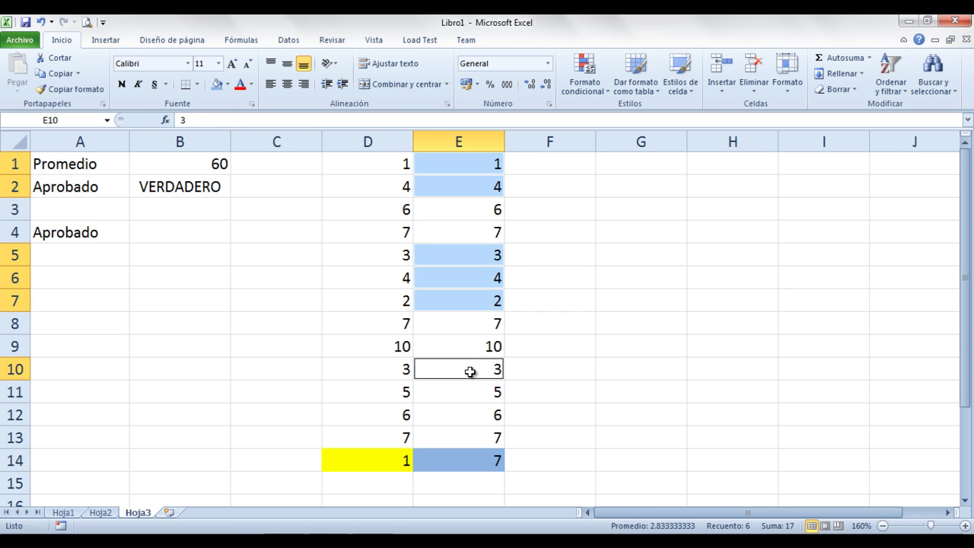
pyautogui.keyDown('ctrl'); pyautogui.click(475, 395); pyautogui.keyUp('ctrl')
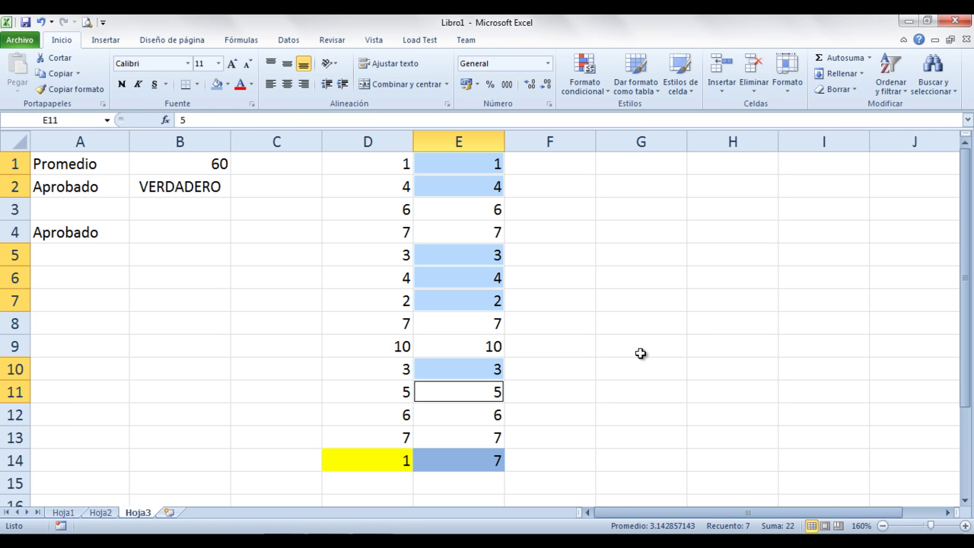
# - Change the FRECUENCIA formula in E14 to =FRECUENCIA(E1:E13, 3)
pyautogui.doubleClick(470, 462)
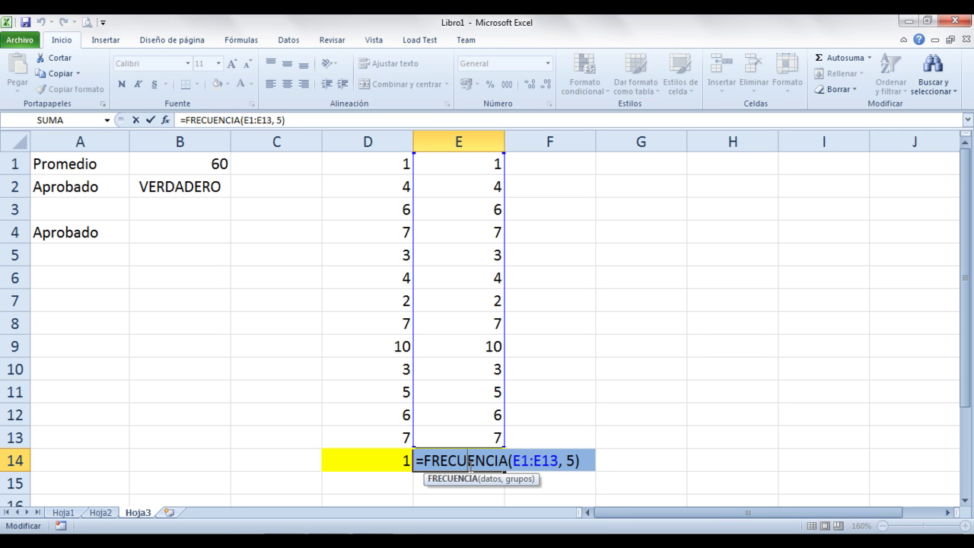
pyautogui.click(569, 460)
pyautogui.press('Delete')
pyautogui.write('3')
pyautogui.press('Return')
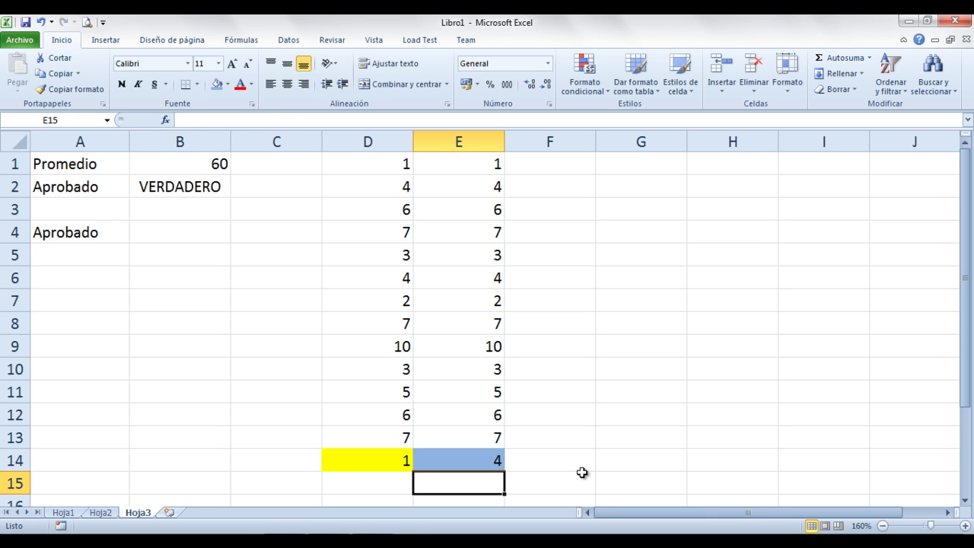
# - Review the group limit in the E14 formula, then check its result by selecting E1, E5, E7 and E10 together
pyautogui.click(478, 459)
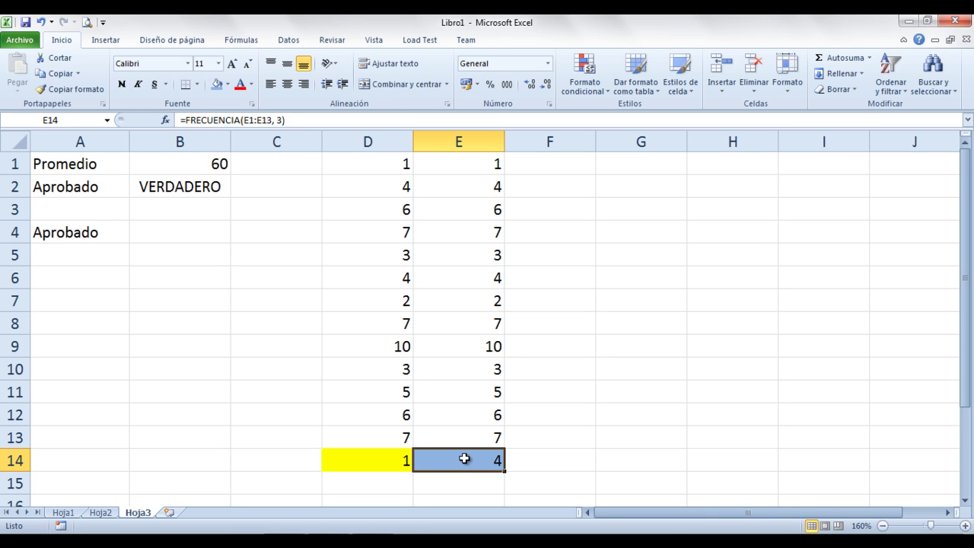
pyautogui.doubleClick(487, 460)
pyautogui.doubleClick(569, 462)
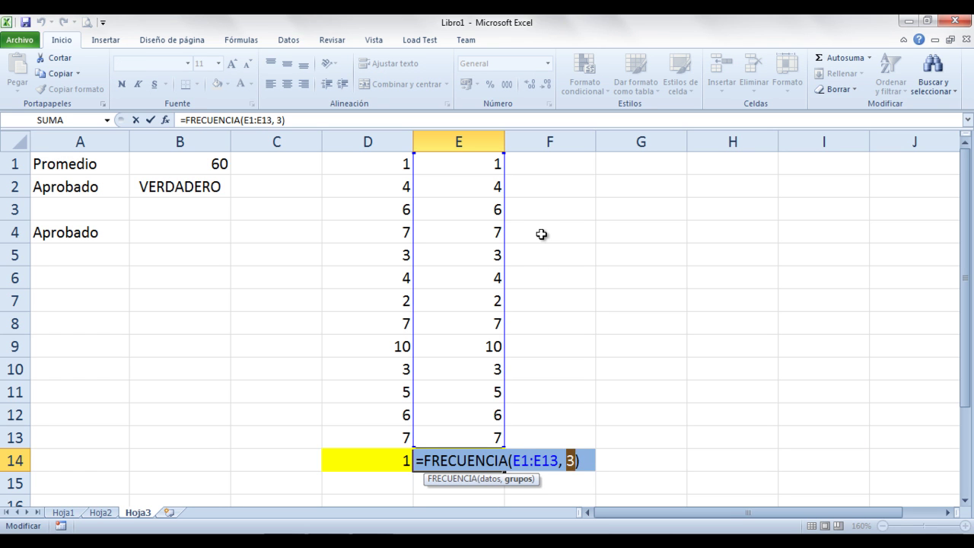
pyautogui.press('Escape')
pyautogui.click(493, 162)
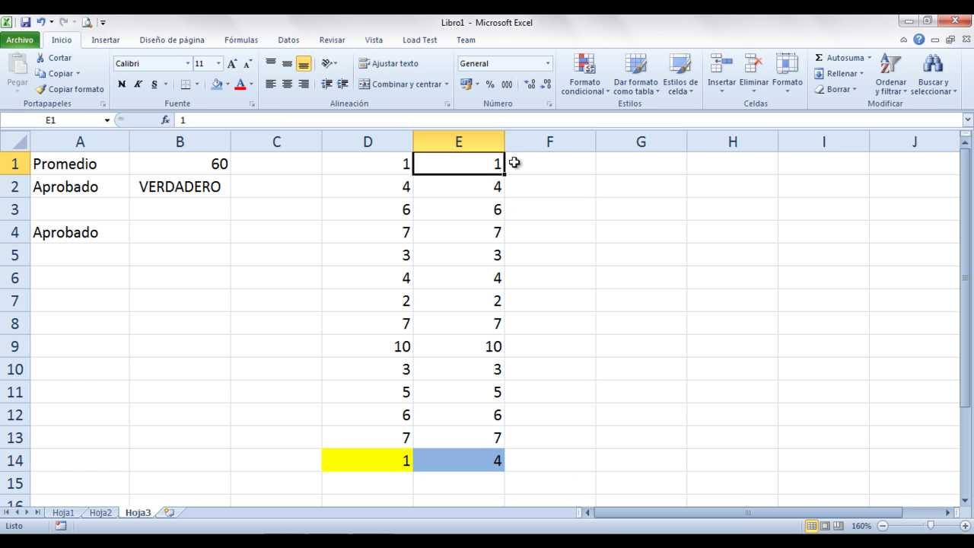
pyautogui.keyDown('ctrl'); pyautogui.click(475, 256); pyautogui.keyUp('ctrl')
pyautogui.keyDown('ctrl'); pyautogui.click(482, 301); pyautogui.keyUp('ctrl')
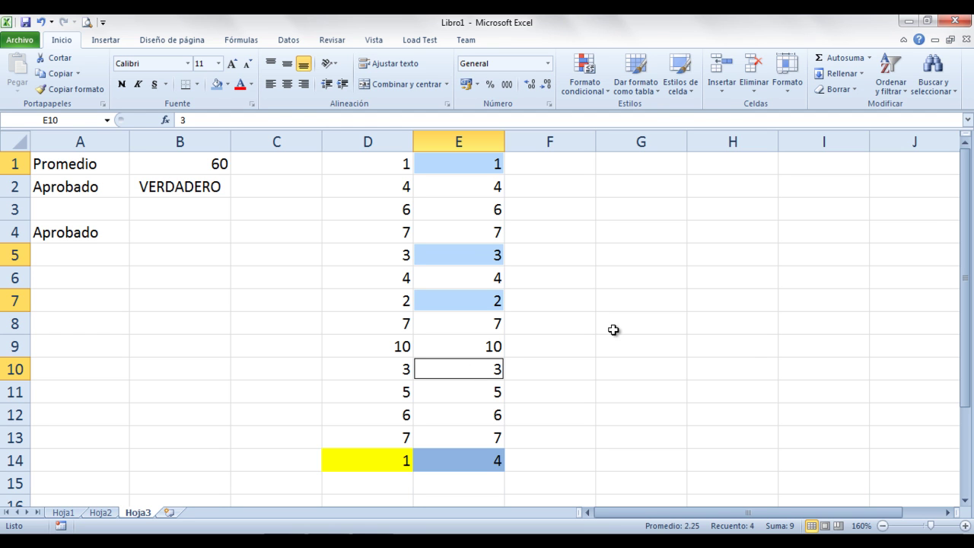
# - Consult the function list in clase excel.txt and review the CONTAR.SI formula in D14 without changing it
pyautogui.hotkey('alt', 'Tab')
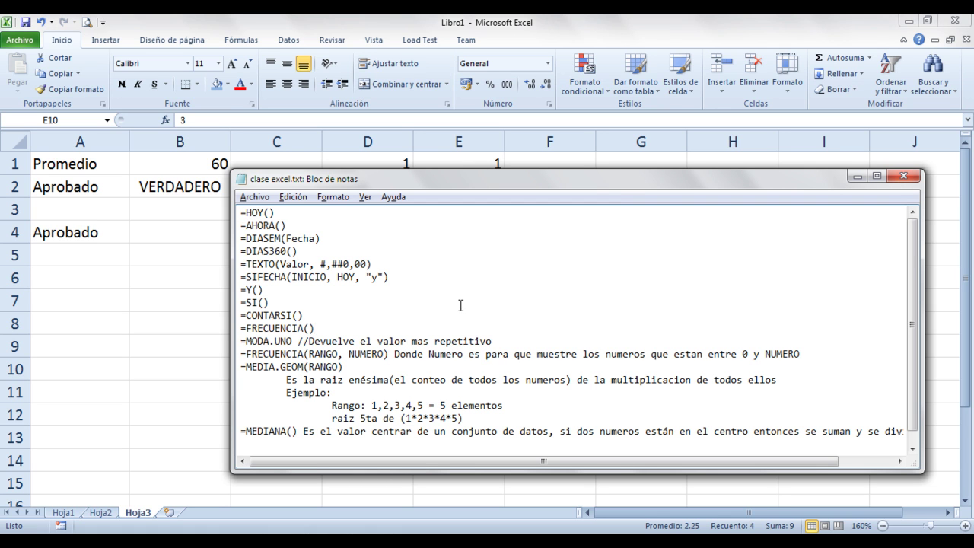
pyautogui.hotkey('alt', 'Tab')
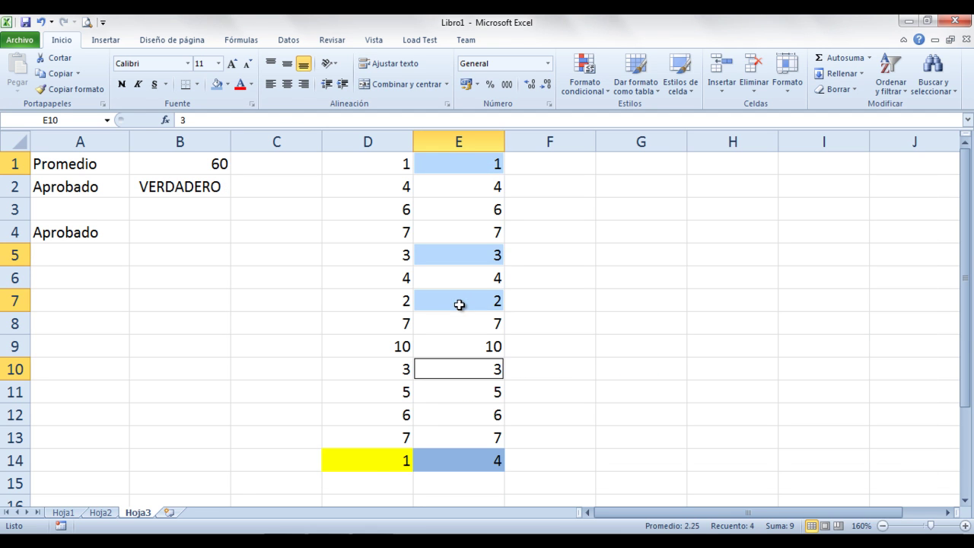
pyautogui.click(367, 466)
pyautogui.doubleClick(364, 472)
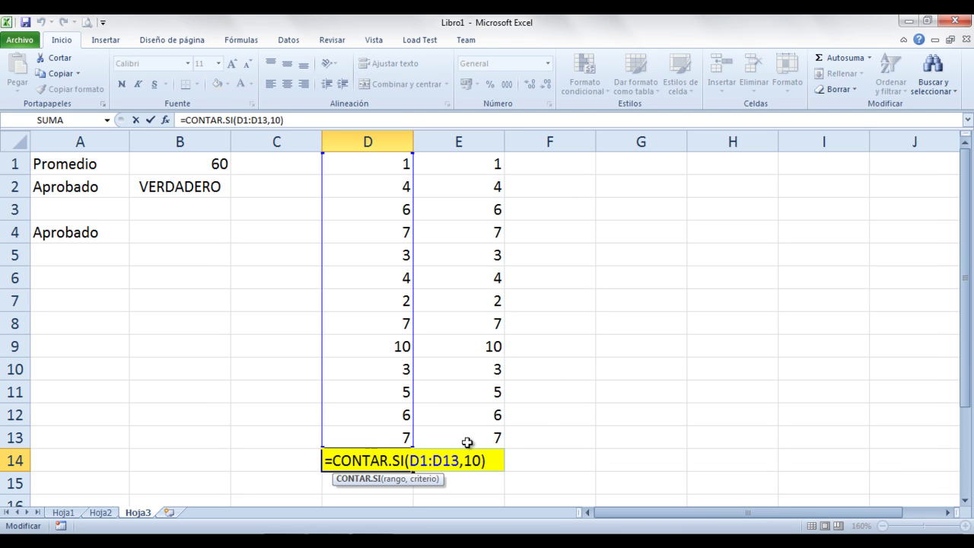
pyautogui.press('Escape')
pyautogui.hotkey('alt', 'Tab')
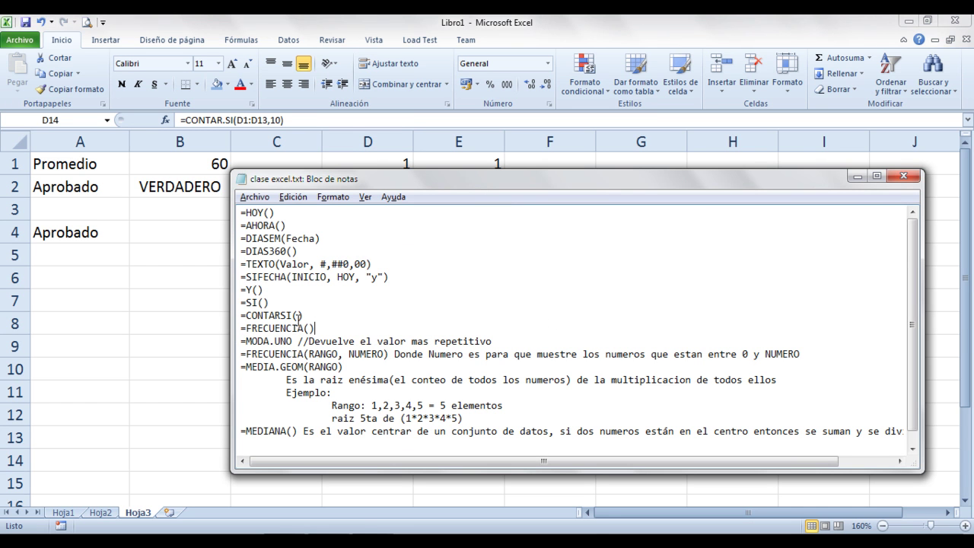
pyautogui.hotkey('alt', 'Tab')
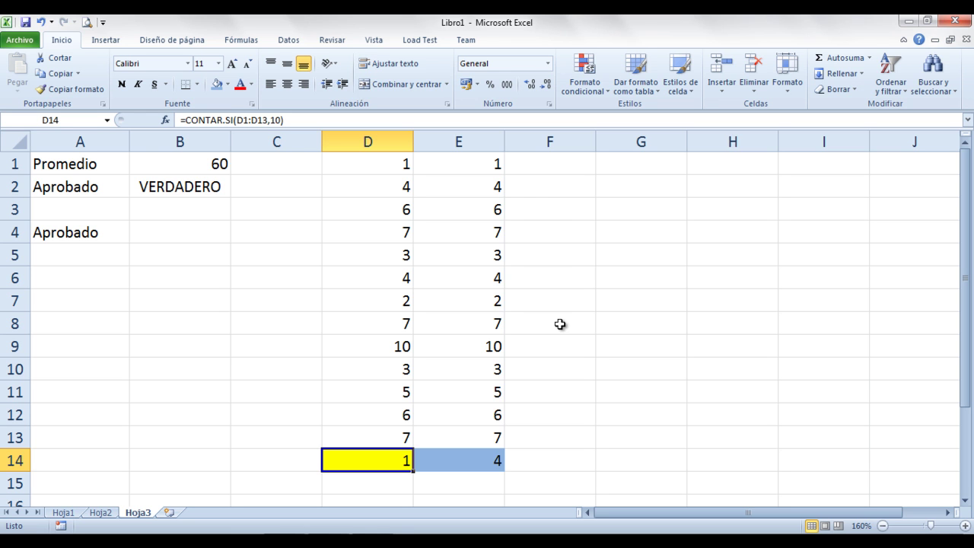
# - Add a new worksheet after Hoja3 and enlarge its view to 120%
pyautogui.click(169, 513)
pyautogui.click(964, 525)
pyautogui.click(965, 525)
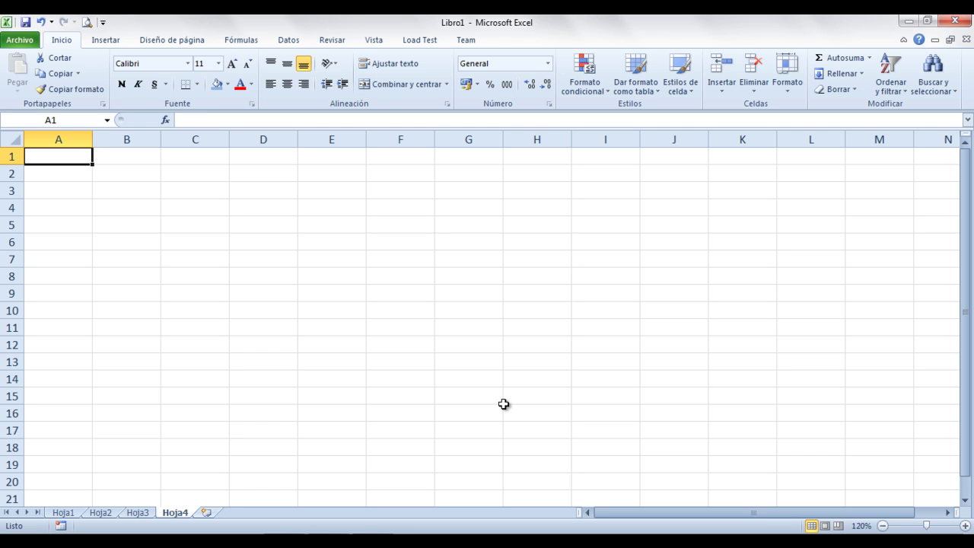
# - Enter 65, 47, 63, 49, 86, 75, 43, 24, 56, 87 and 93 down column A from A1 to A11
pyautogui.write('65')
pyautogui.press('Return')
pyautogui.write('47')
pyautogui.press('Return')
pyautogui.write('63')
pyautogui.press('Return')
pyautogui.write('49')
pyautogui.press('Return')
pyautogui.write('86')
pyautogui.press('Return')
pyautogui.write('75')
pyautogui.press('Return')
pyautogui.write('43')
pyautogui.press('Return')
pyautogui.write('24')
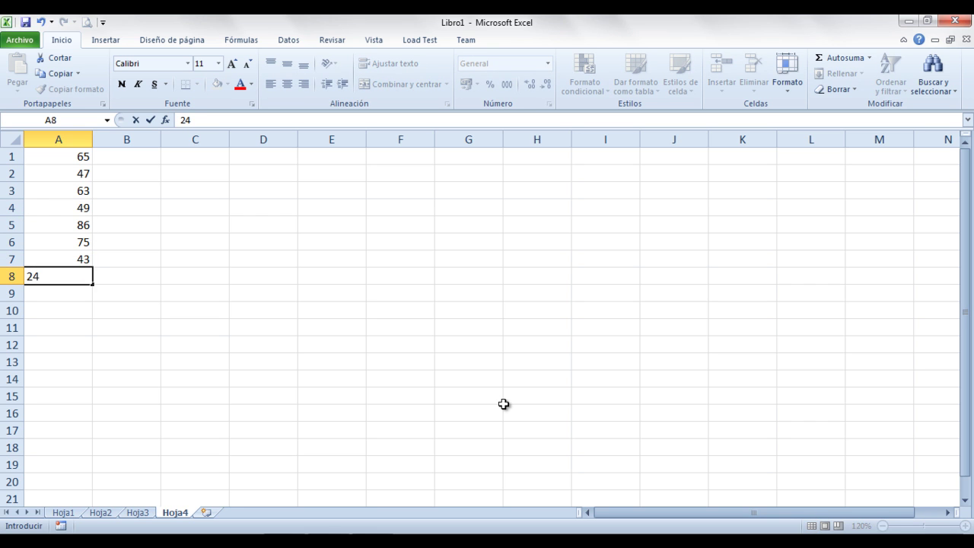
pyautogui.press('Return')
pyautogui.write('56')
pyautogui.press('Return')
pyautogui.write('87')
pyautogui.press('Return')
pyautogui.write('93')
pyautogui.press('Return')
# - Complete the number list in A12:A20 with 54, 31, 74, 23, 45, 87, 65, 89 and 100
pyautogui.write('5')
pyautogui.press('Return')
pyautogui.write('4')
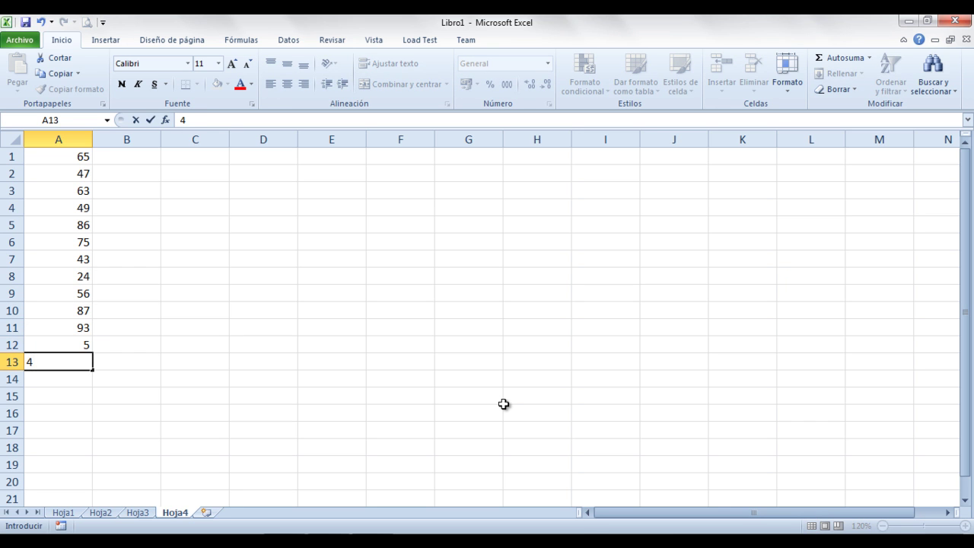
pyautogui.press('Up')
pyautogui.write('54')
pyautogui.press('Return')
pyautogui.write('31')
pyautogui.press('Return')
pyautogui.write('74')
pyautogui.press('Return')
pyautogui.write('23')
pyautogui.press('Return')
pyautogui.write('45')
pyautogui.press('Return')
pyautogui.write('87')
pyautogui.press('Return')
pyautogui.write('65')
pyautogui.press('Return')
pyautogui.write('89')
pyautogui.press('Return')
pyautogui.write('02')
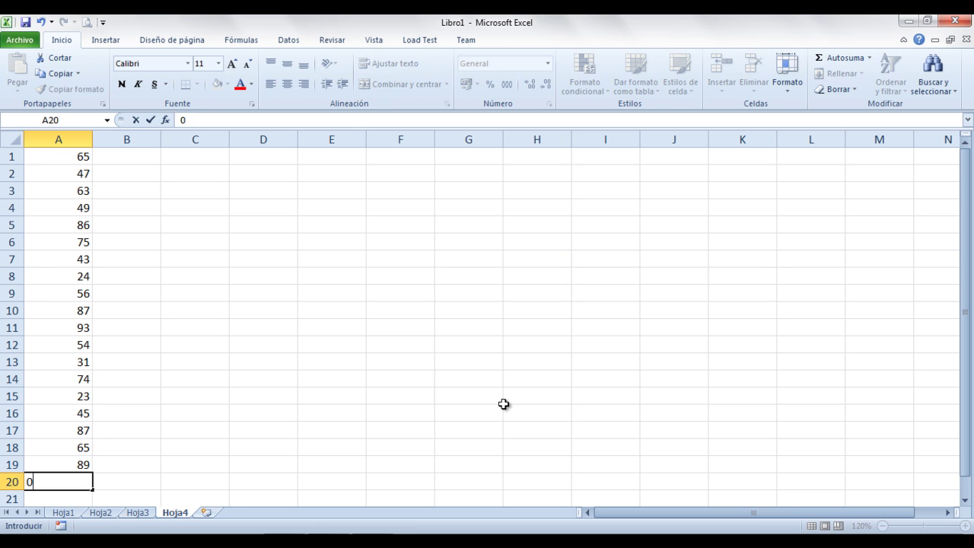
pyautogui.press('BackSpace')
pyautogui.press('BackSpace')
pyautogui.write('100')
pyautogui.press('Tab')
# - Enter 10 and 20 in B1:B2 and extend the series down to 100 in B10
pyautogui.press('Up')
pyautogui.press('Up')
pyautogui.press('Up')
pyautogui.press('Up')
pyautogui.press('Up')
pyautogui.press('Up')
pyautogui.press('Up')
pyautogui.press('Up')
pyautogui.press('Up')
pyautogui.press('Up')
pyautogui.press('Up')
pyautogui.press('Up')
pyautogui.press('Up')
pyautogui.press('Up')
pyautogui.press('Up')
pyautogui.press('Up')
pyautogui.press('Up')
pyautogui.press('Up')
pyautogui.press('Up')
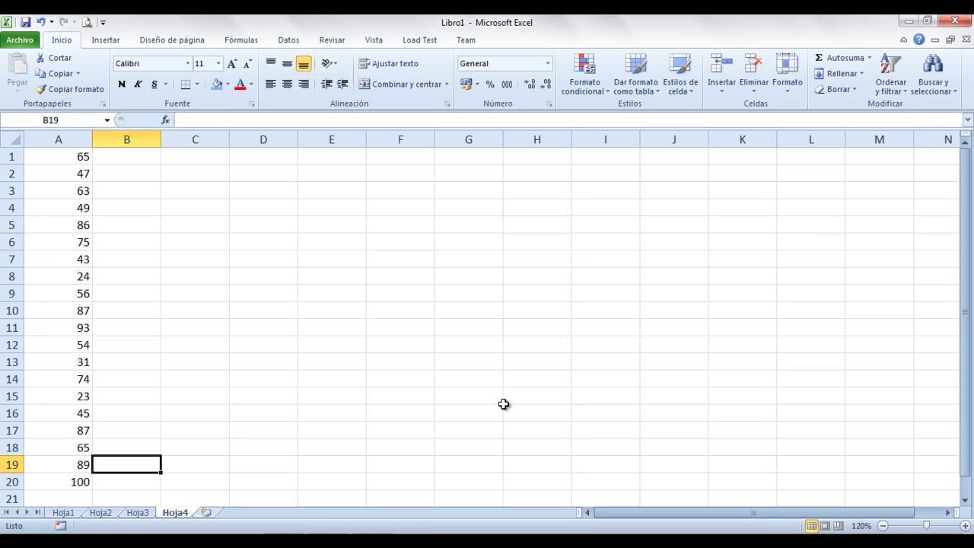
pyautogui.moveTo(82, 153); pyautogui.dragTo(66, 477)
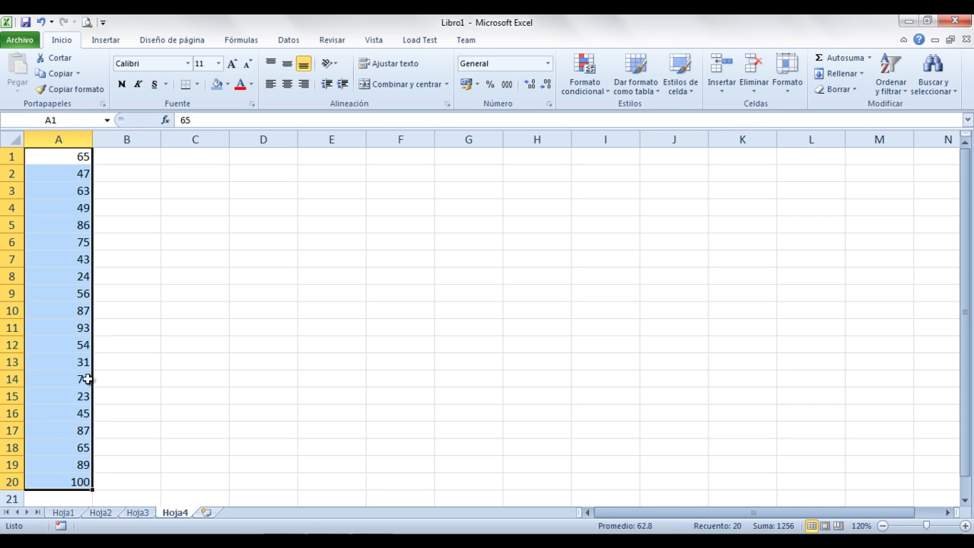
pyautogui.click(140, 159)
pyautogui.write('10')
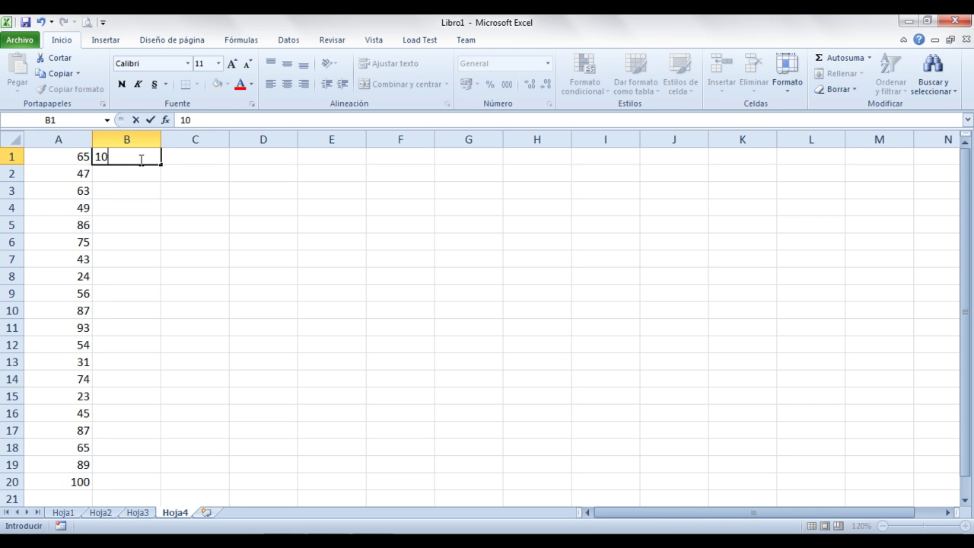
pyautogui.press('Return')
pyautogui.write('20')
pyautogui.click(140, 159)
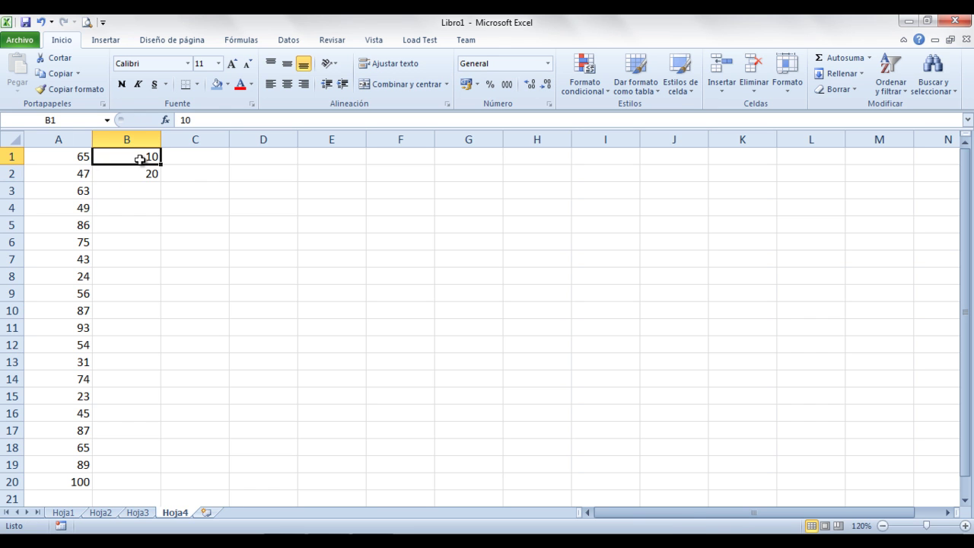
pyautogui.hotkey('shift', 'Down')
pyautogui.moveTo(161, 181); pyautogui.dragTo(148, 319)
pyautogui.click(229, 312)
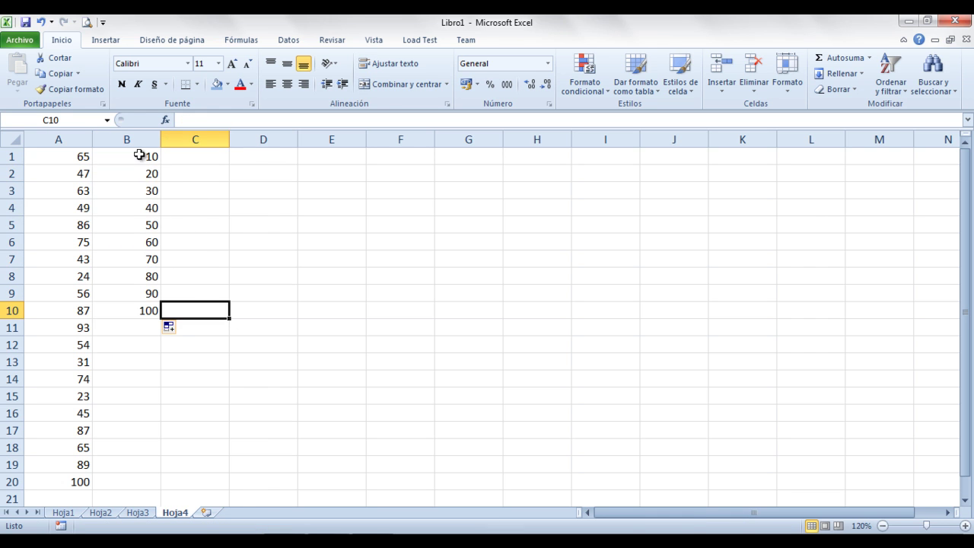
# - Review the group limits in B1:B10, going through B1 to B4 individually, and the data range A1:A20
pyautogui.moveTo(140, 156); pyautogui.dragTo(147, 310)
pyautogui.click(262, 267)
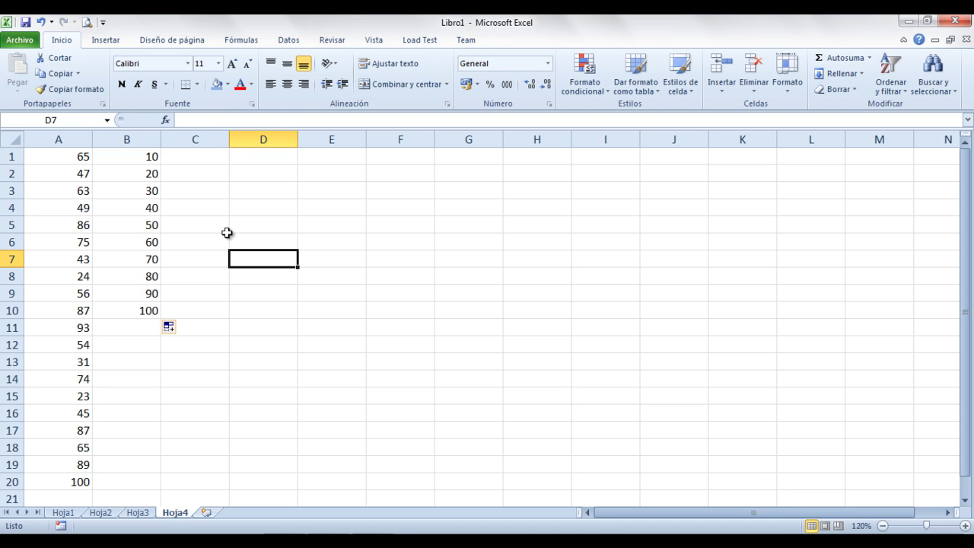
pyautogui.click(149, 156)
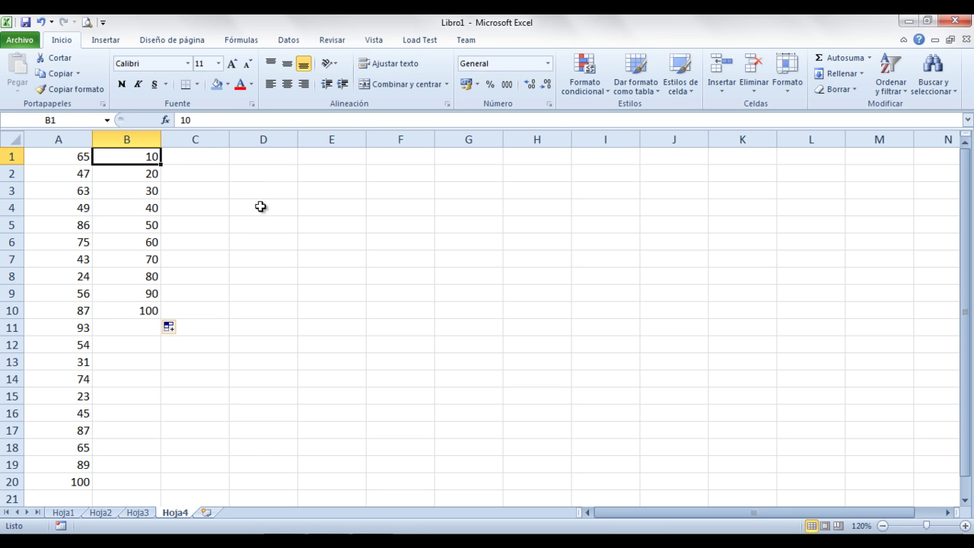
pyautogui.click(148, 175)
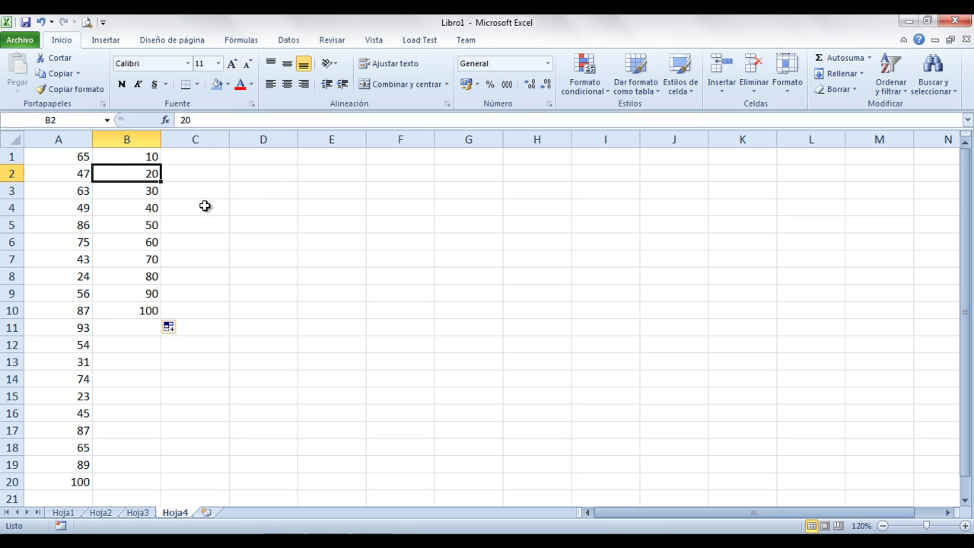
pyautogui.click(148, 191)
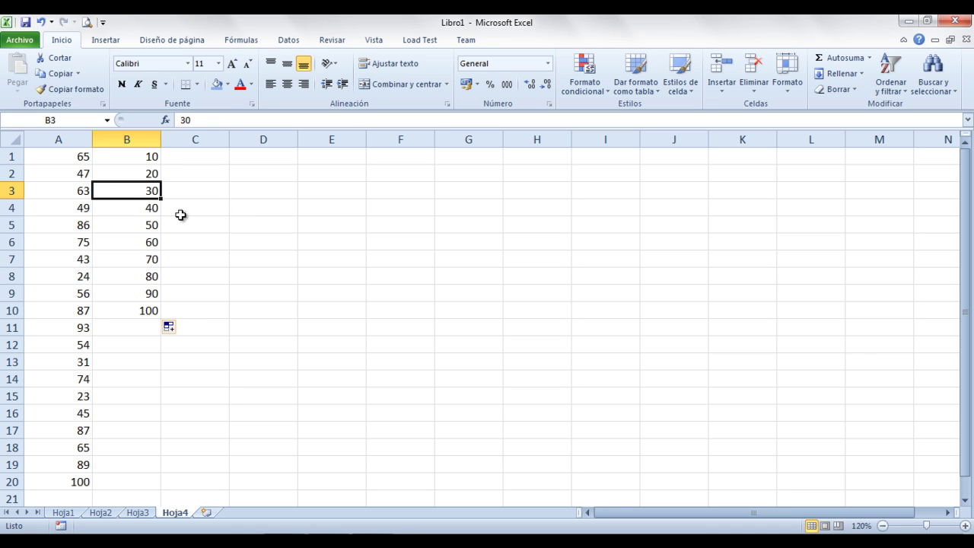
pyautogui.click(152, 210)
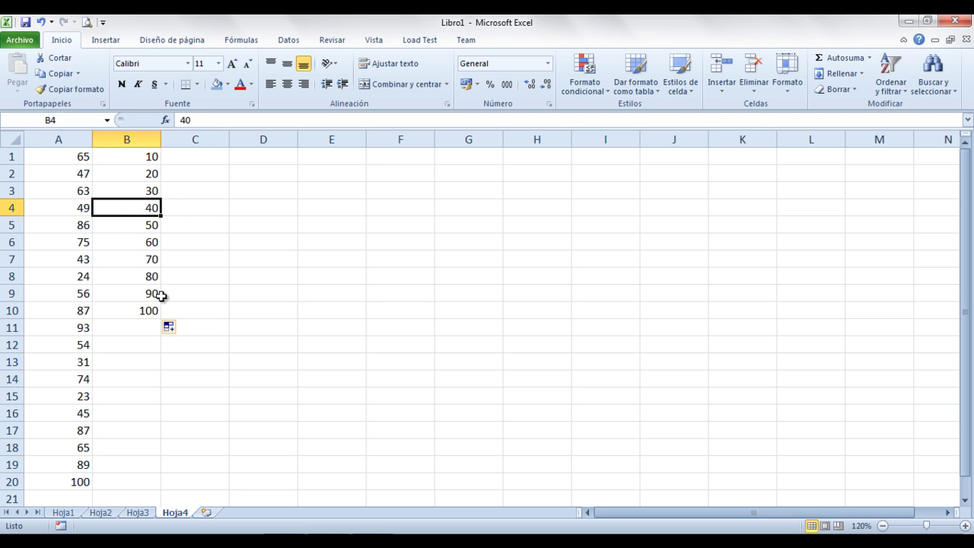
pyautogui.click(80, 158)
pyautogui.moveTo(79, 163); pyautogui.dragTo(85, 482)
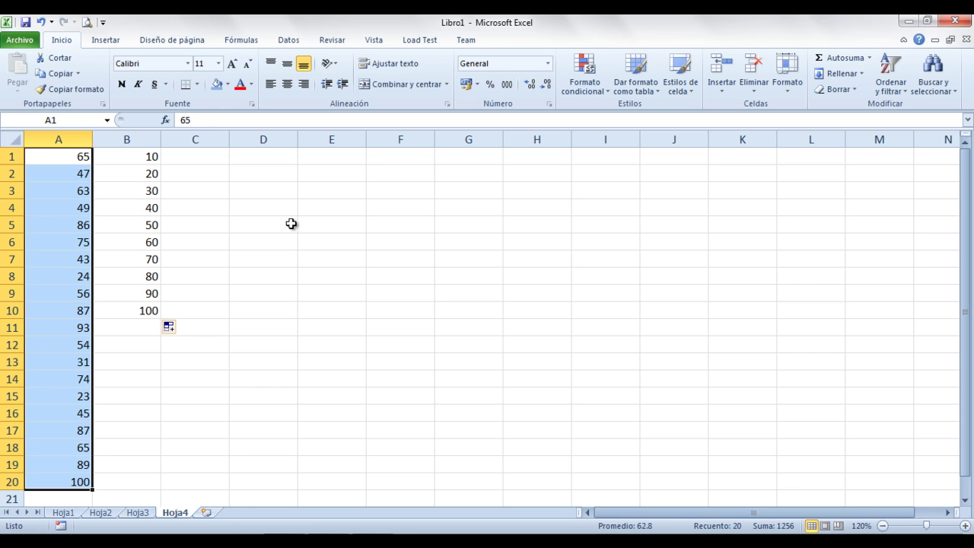
# - Select the empty range C1:C10 next to the group limits
pyautogui.click(207, 139)
pyautogui.click(286, 192)
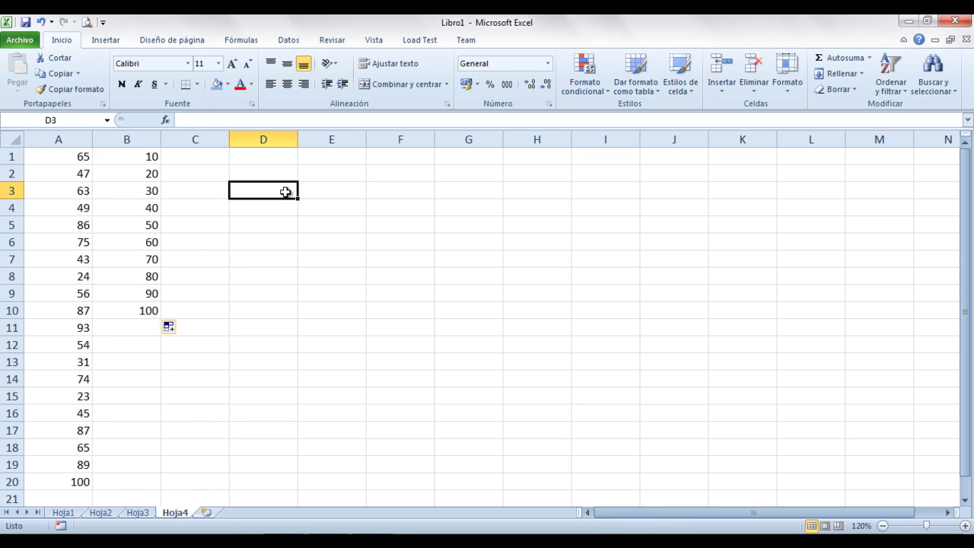
pyautogui.click(190, 155)
pyautogui.moveTo(189, 155); pyautogui.dragTo(180, 306)
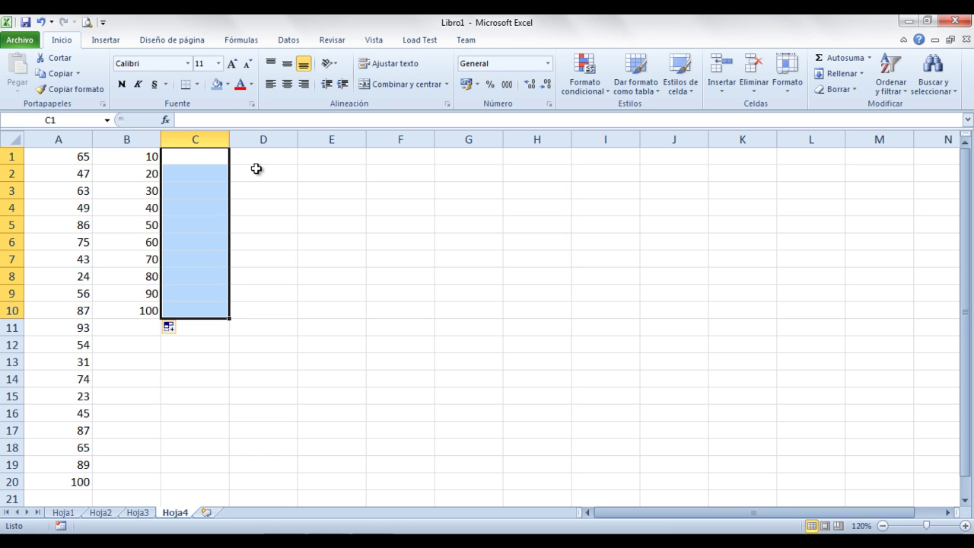
# - Search the computer's programs for zoomit and launch it
pyautogui.press('super')
pyautogui.write('zoomi')
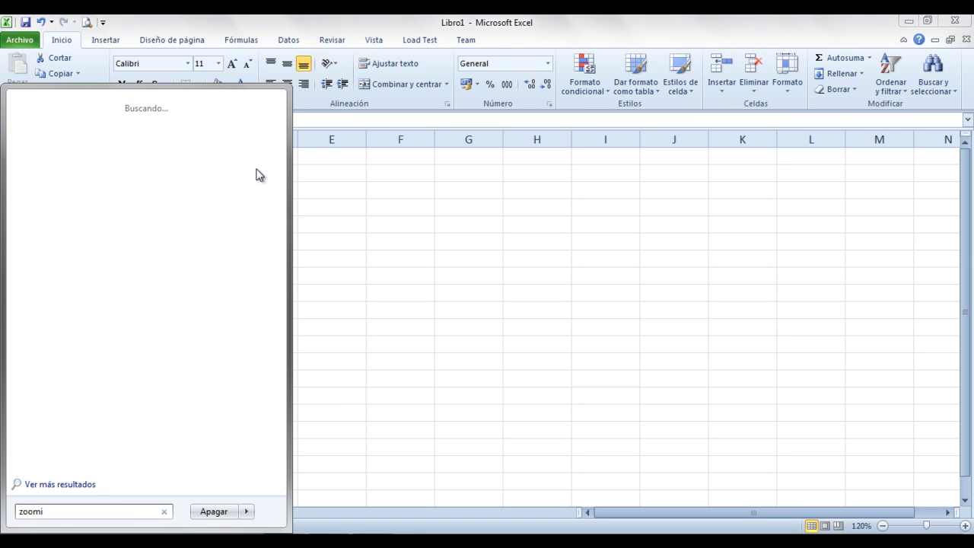
pyautogui.write('t')
pyautogui.click(59, 126)
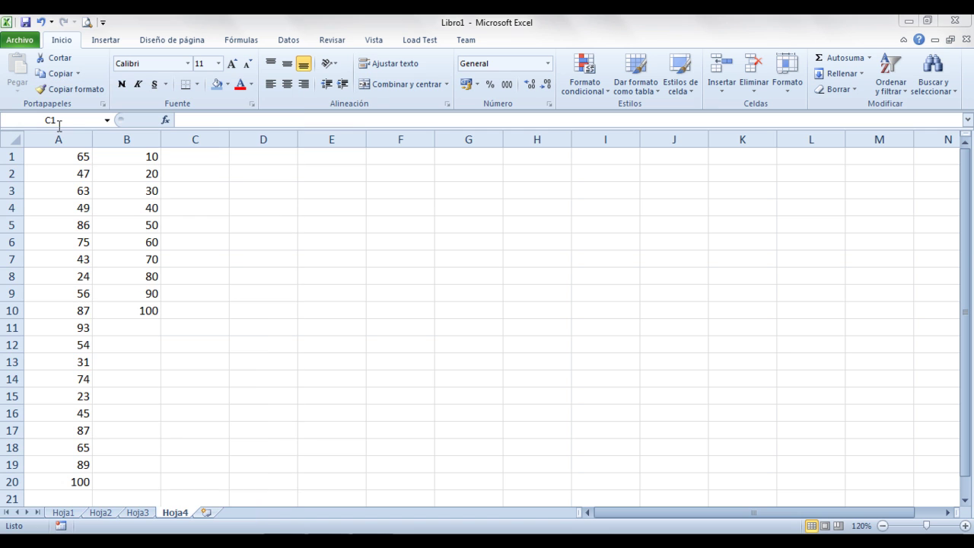
# - Enter =FRECUENCIA(A1:A20,B1:B10) as an array formula across C1:C10
pyautogui.click(265, 178)
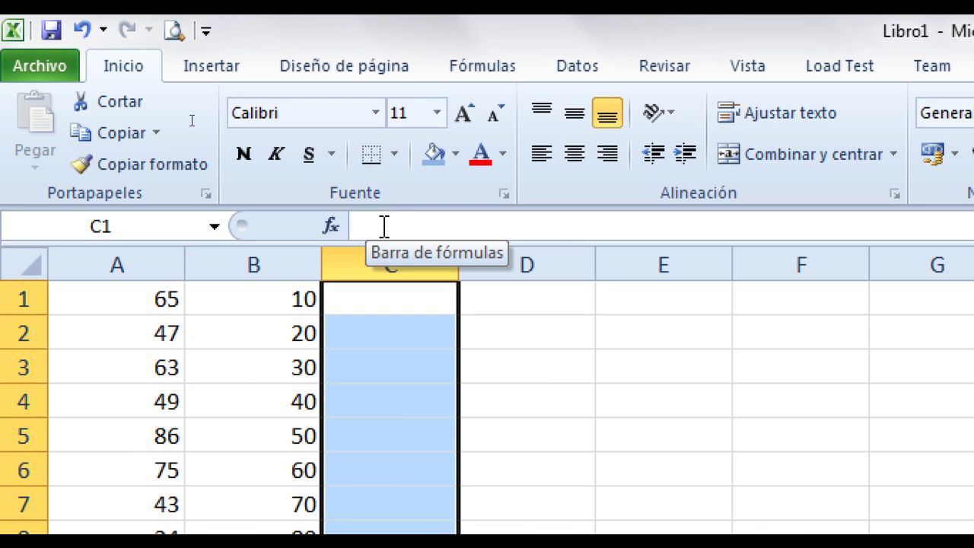
pyautogui.click(403, 225)
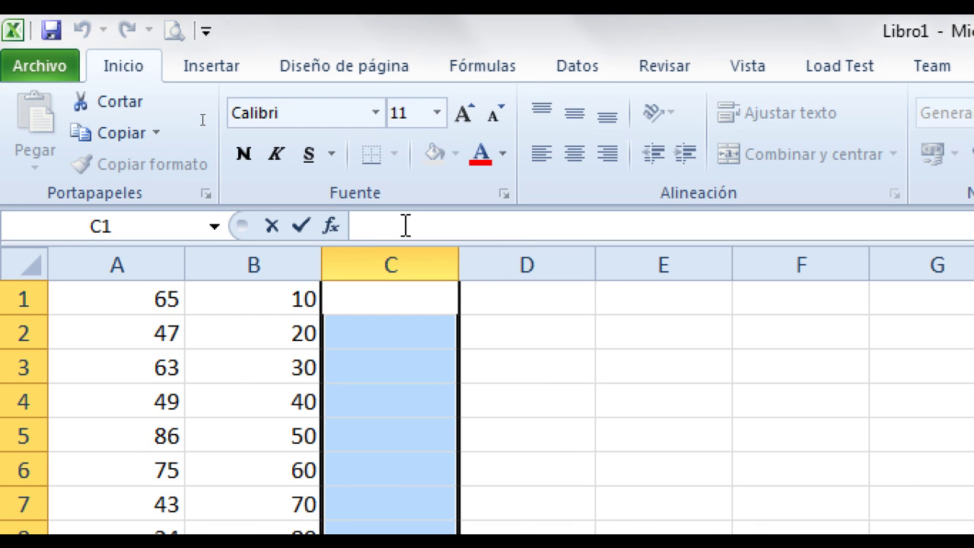
pyautogui.write('=')
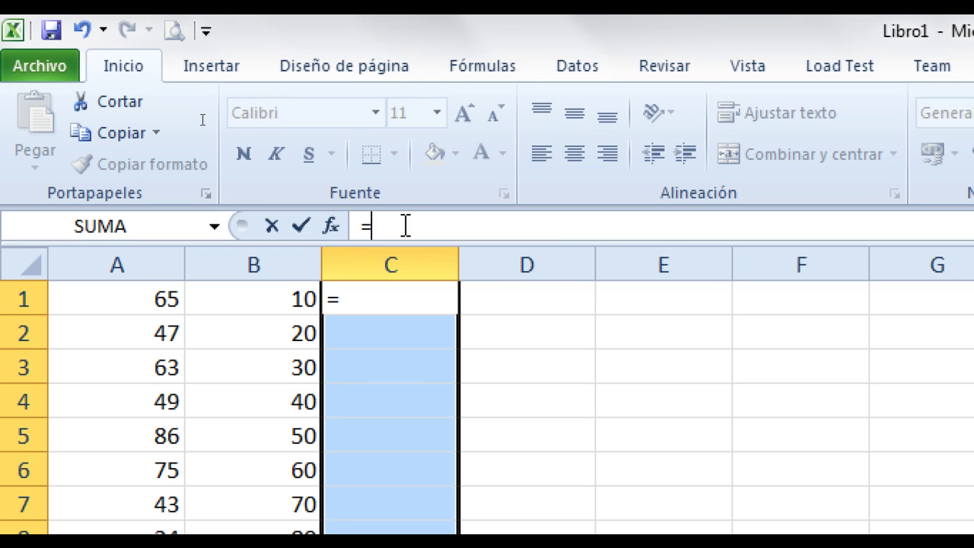
pyautogui.write('fre')
pyautogui.press('Tab')
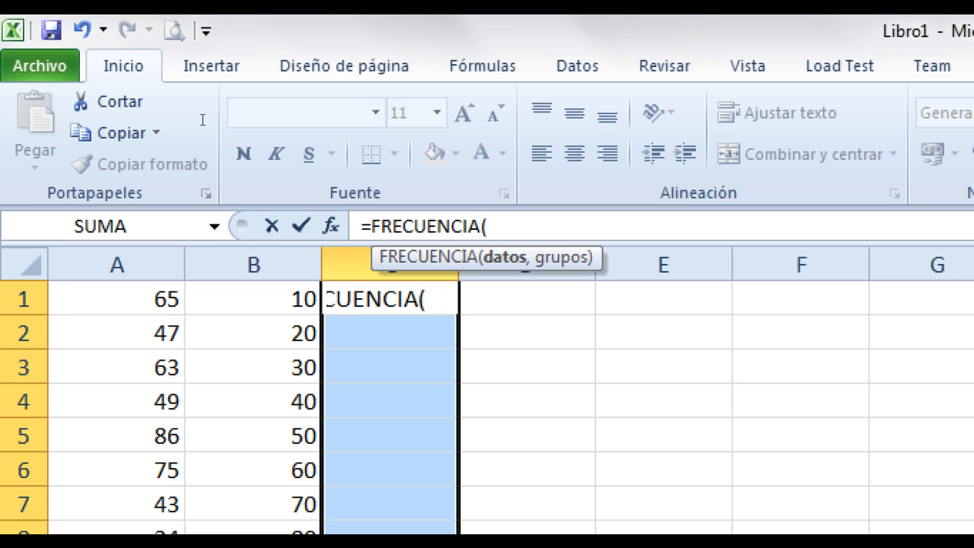
pyautogui.write('A')
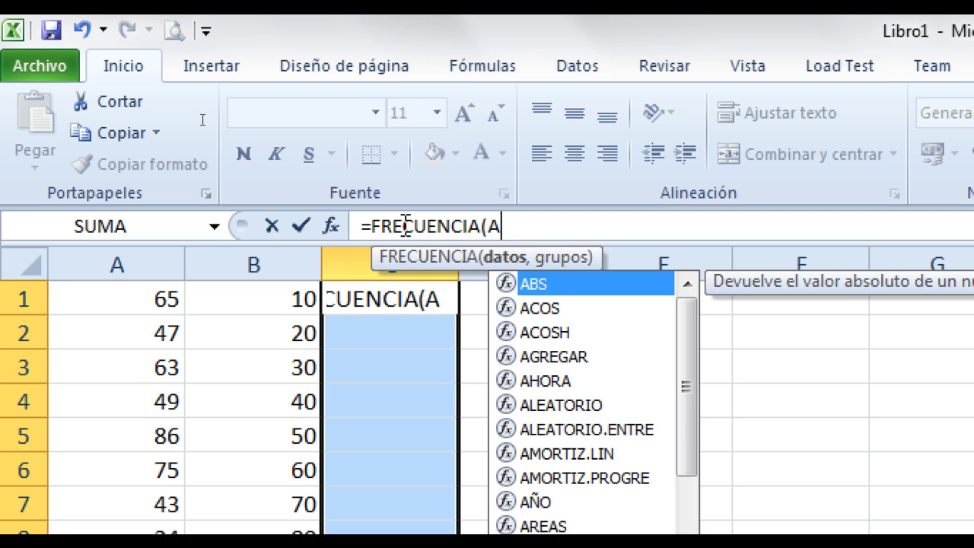
pyautogui.write('1:')
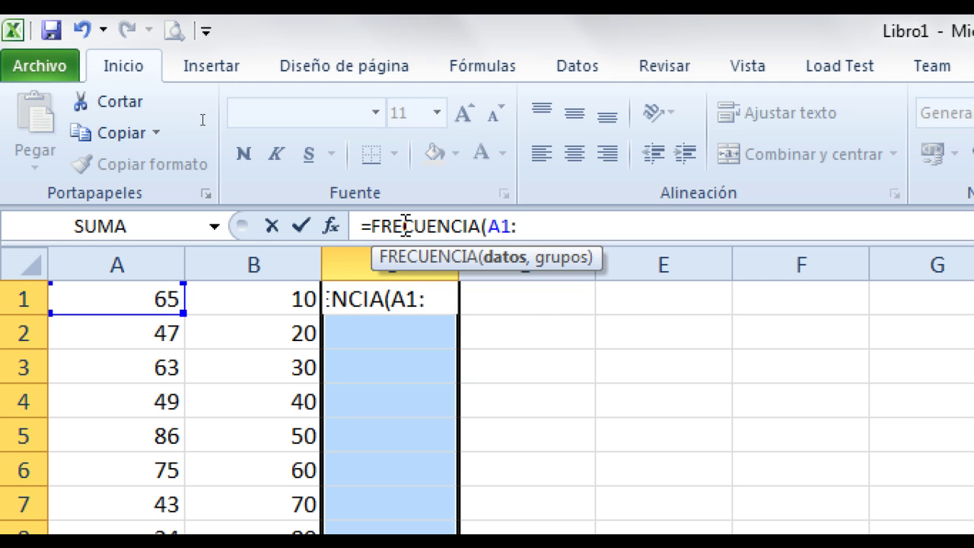
pyautogui.write('A20')
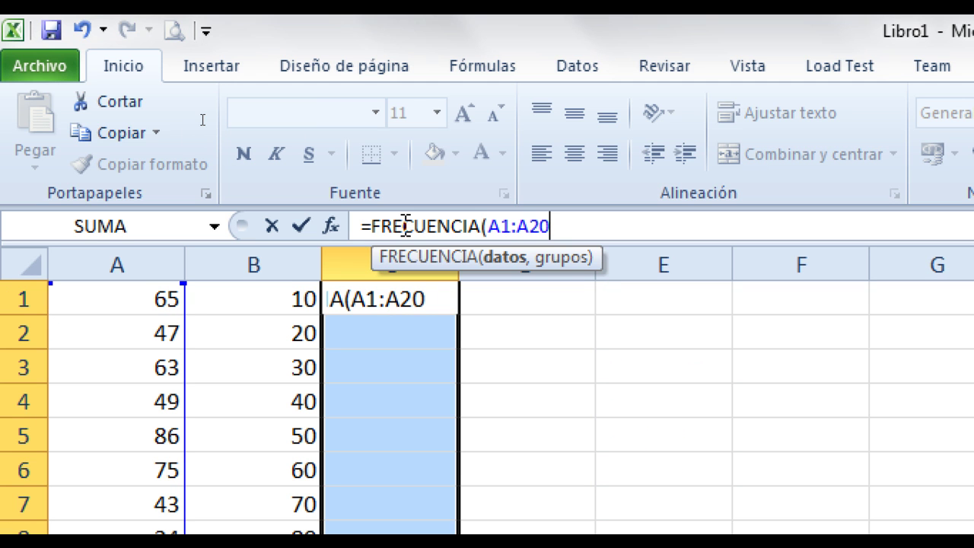
pyautogui.write(',')
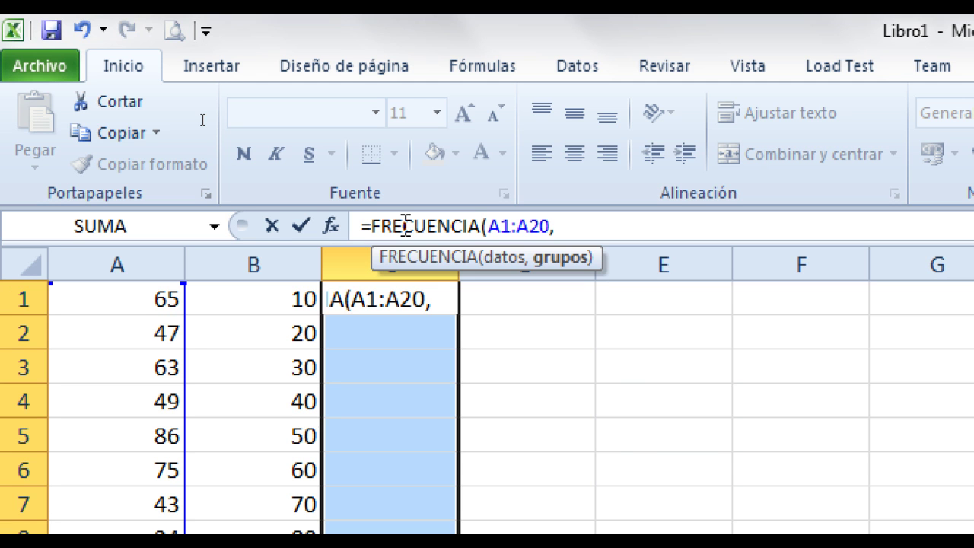
pyautogui.write('B1')
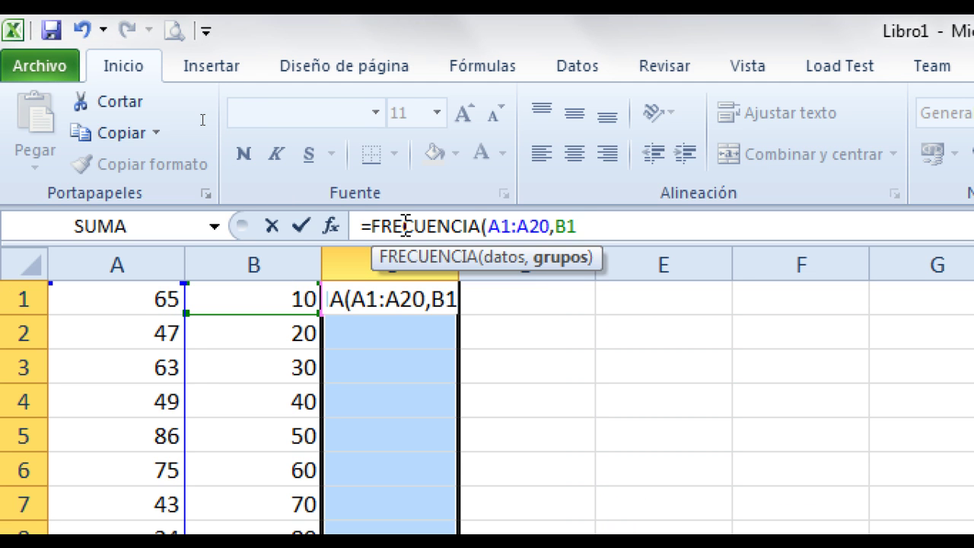
pyautogui.write(':')
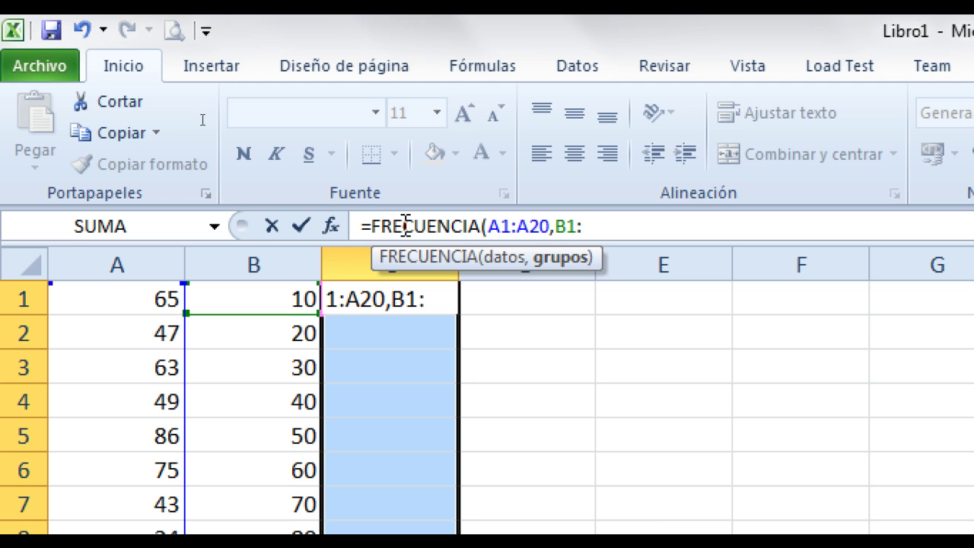
pyautogui.write('b10')
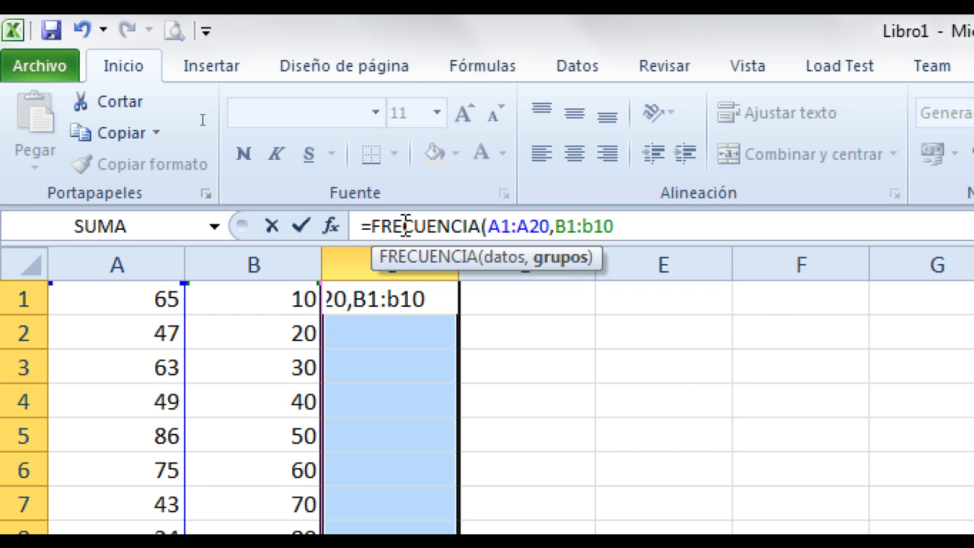
pyautogui.write(')')
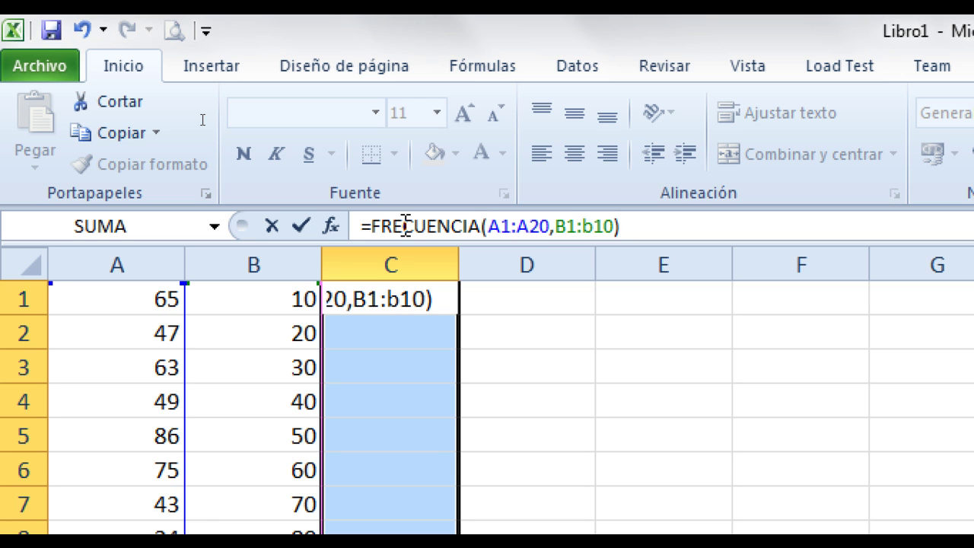
pyautogui.hotkey('ctrl', 'shift', 'Return')
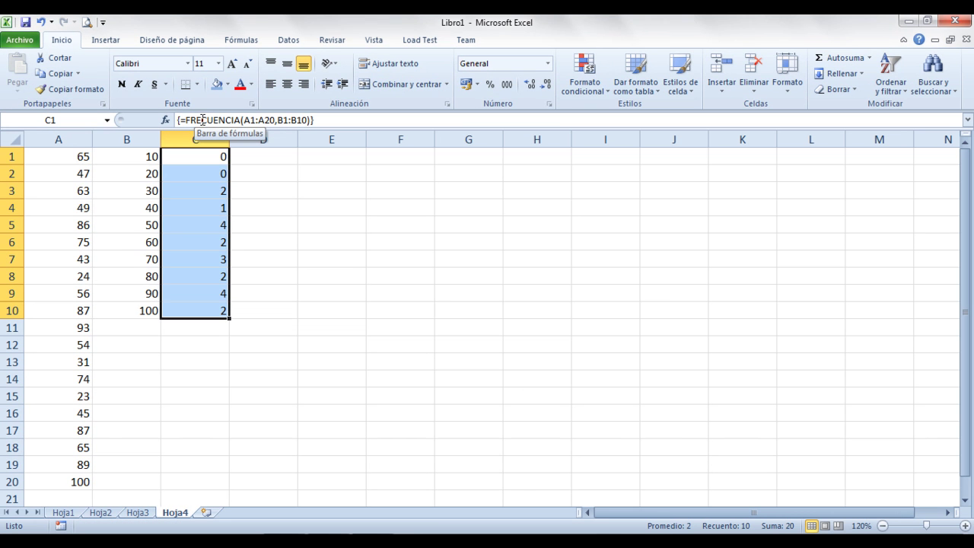
# - Select the data range A1:A20 to check how many numbers it holds
pyautogui.click(346, 258)
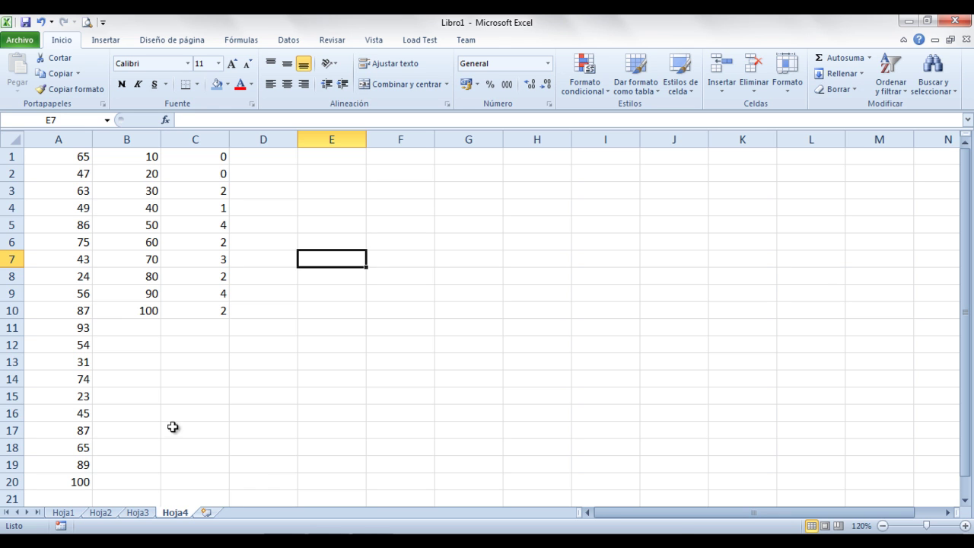
pyautogui.click(79, 157)
pyautogui.moveTo(76, 363); pyautogui.dragTo(80, 480)
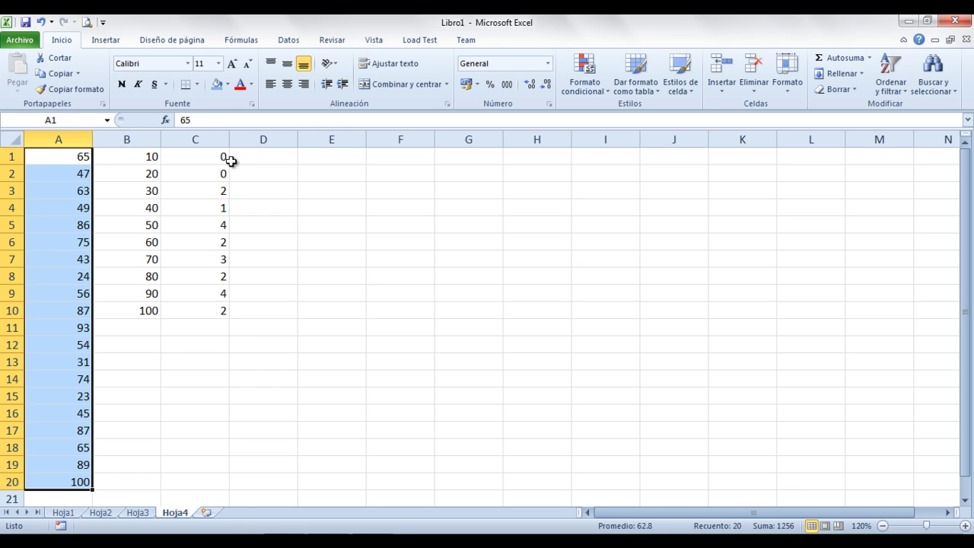
# - Total the frequencies in C11 with =SUMA(C1:C10) and shade that cell blue
pyautogui.click(206, 329)
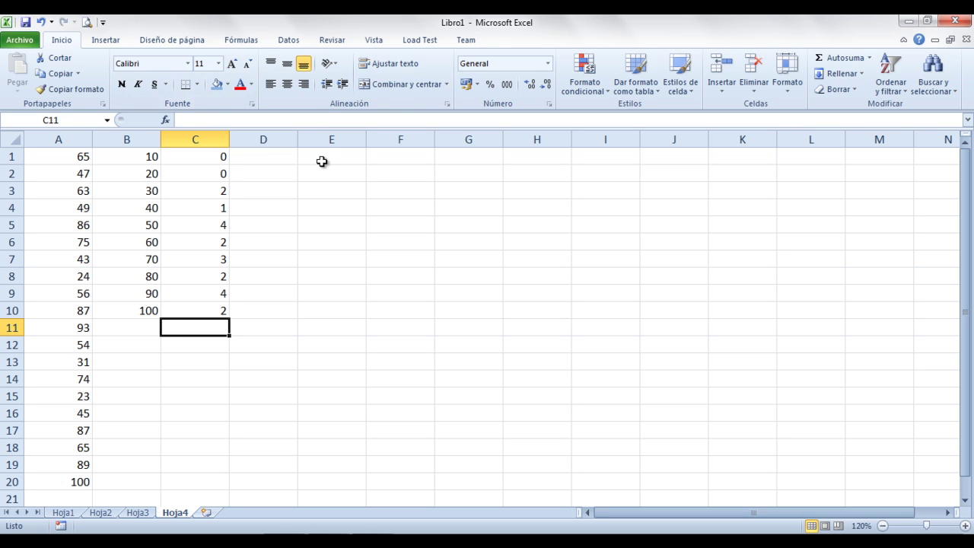
pyautogui.write('=suma')
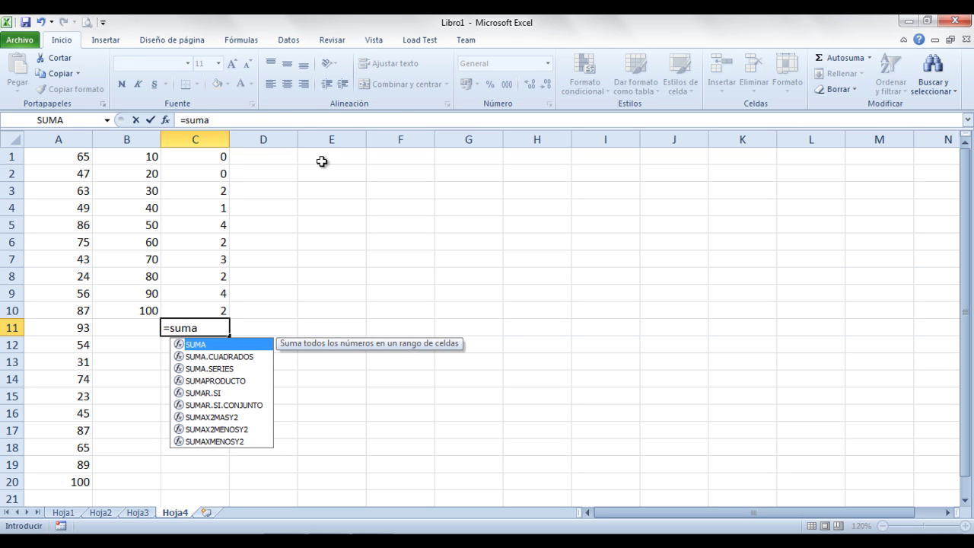
pyautogui.write('(')
pyautogui.moveTo(224, 156); pyautogui.dragTo(216, 313)
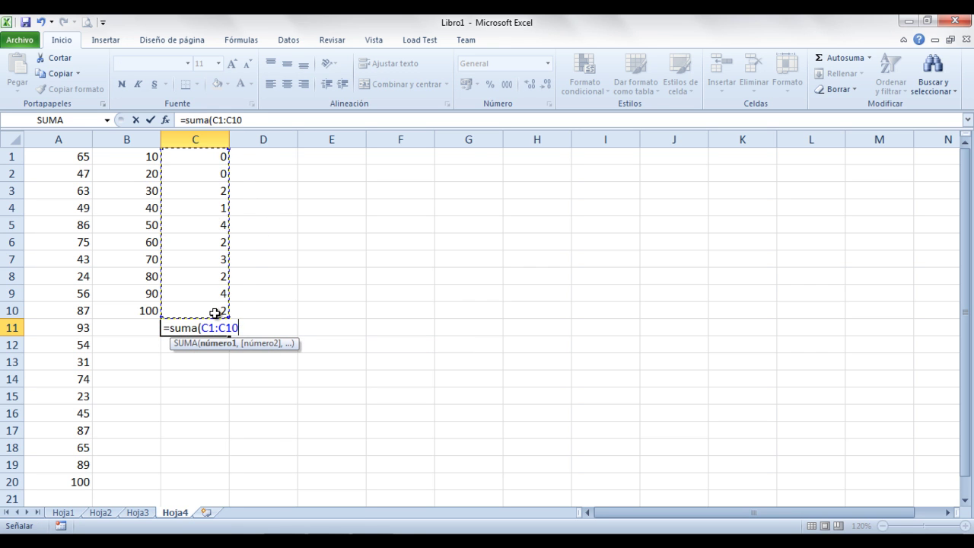
pyautogui.write(')')
pyautogui.press('Return')
pyautogui.press('Up')
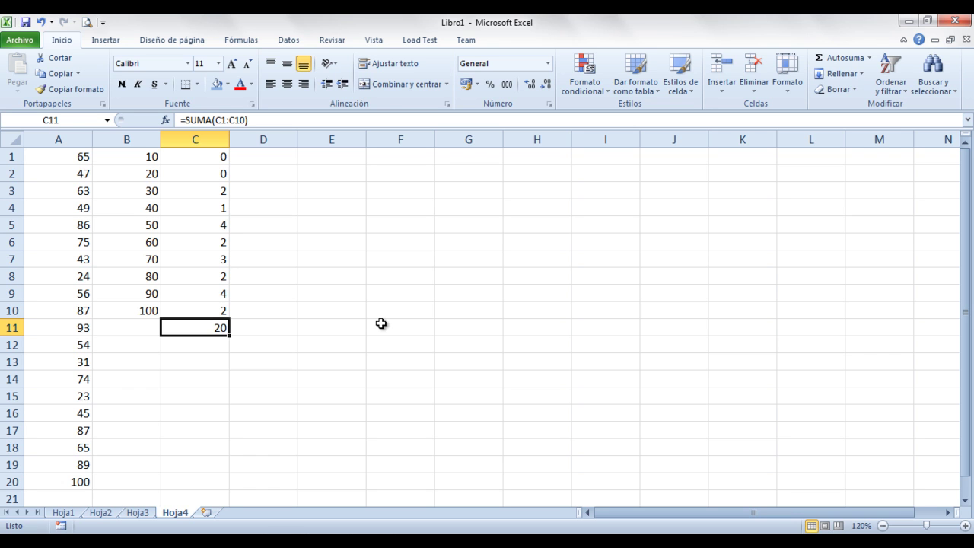
pyautogui.click(218, 84)
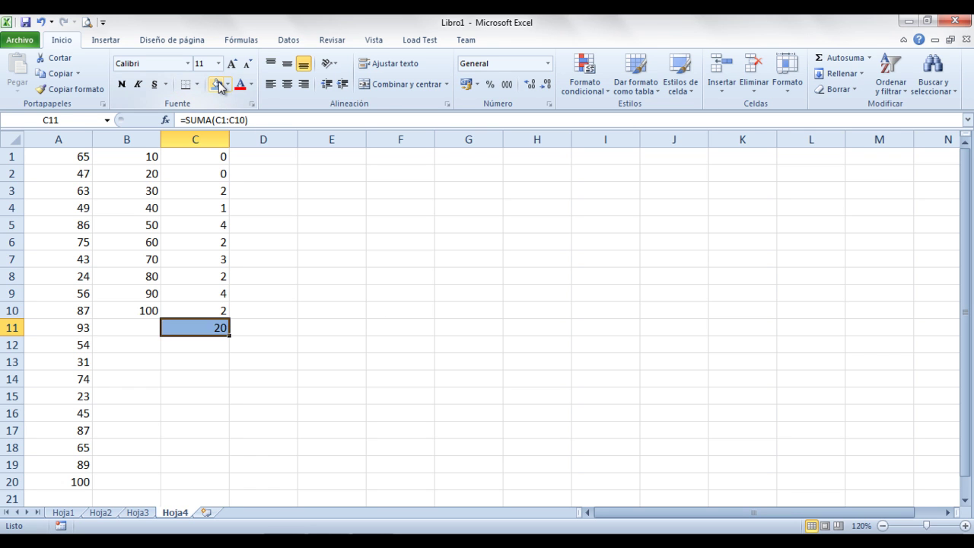
pyautogui.click(331, 245)
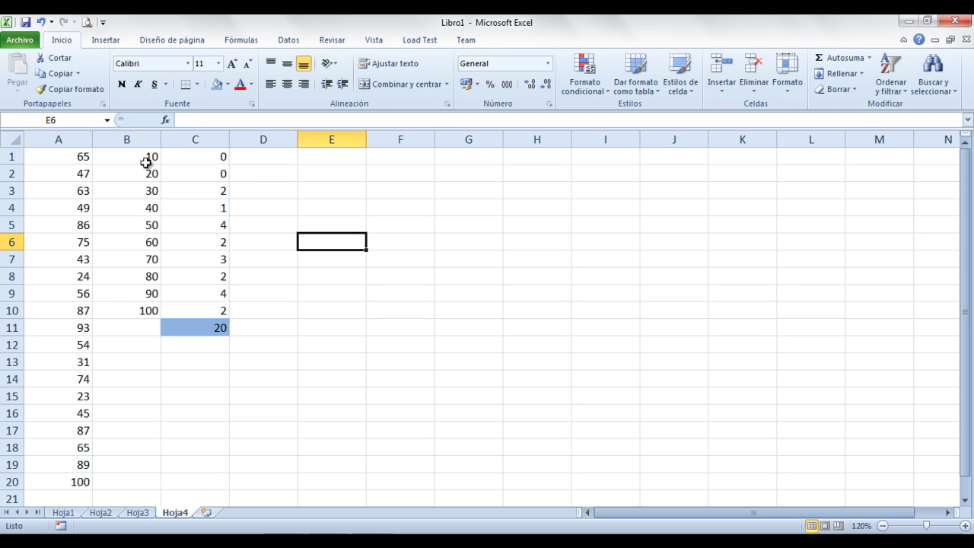
# - Switch to the Notepad file clase excel.txt, highlight =MEDIA.GEOM(RANGO), and return to the Excel workbook
pyautogui.hotkey('alt', 'Tab')
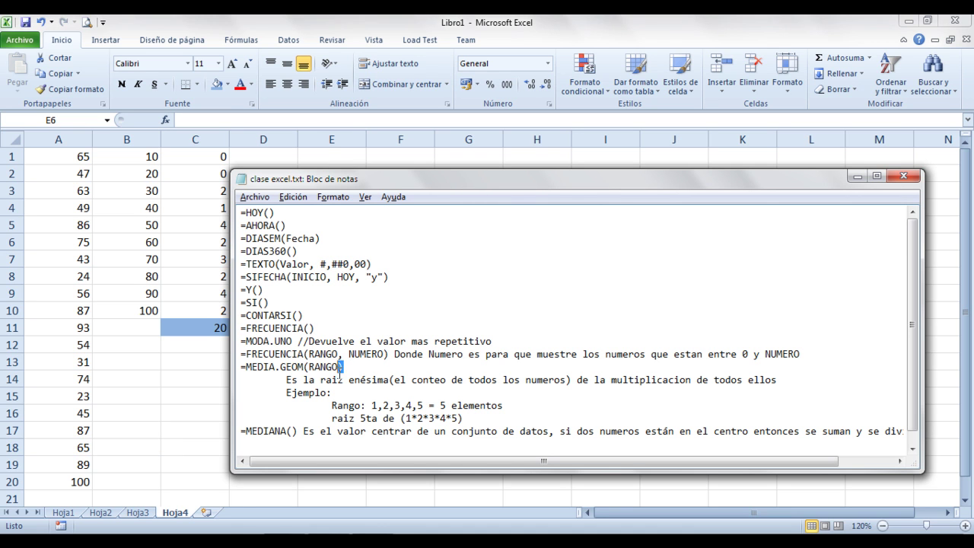
pyautogui.keyDown('shift'); pyautogui.click(242, 367); pyautogui.keyUp('shift')
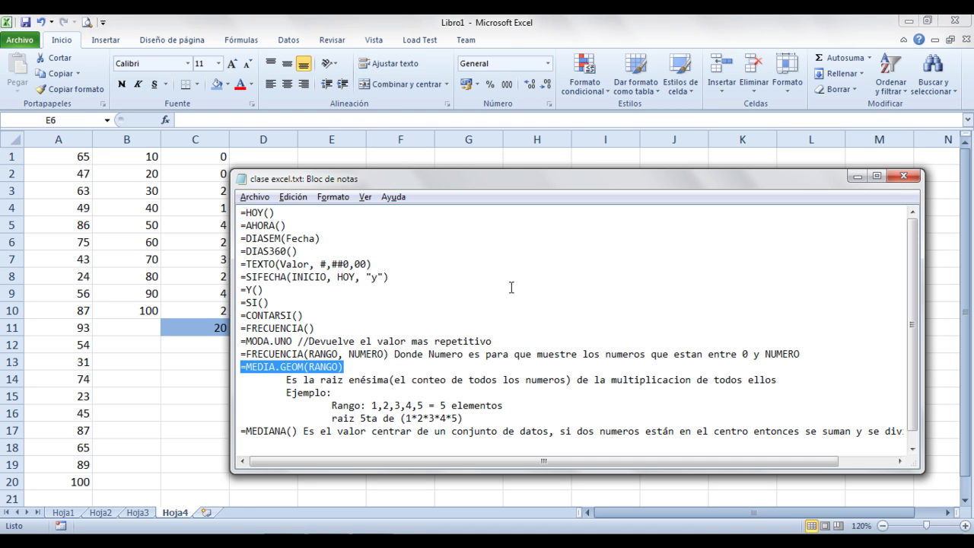
pyautogui.hotkey('alt', 'Tab')
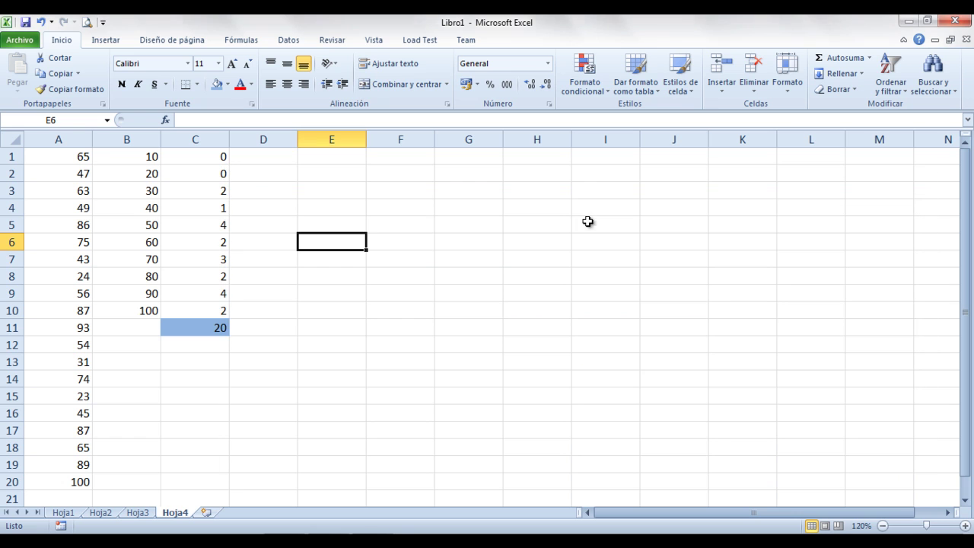
# - Enter the sample numbers 1, 2, 3 and 4 in cells E1 to E4
pyautogui.click(330, 157)
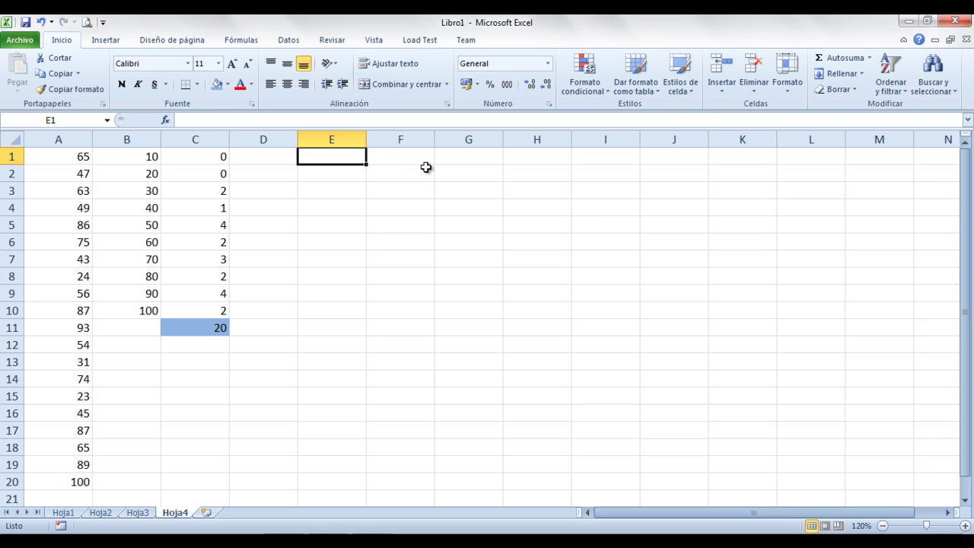
pyautogui.write('1')
pyautogui.press('Return')
pyautogui.write('2')
pyautogui.press('Return')
pyautogui.write('3')
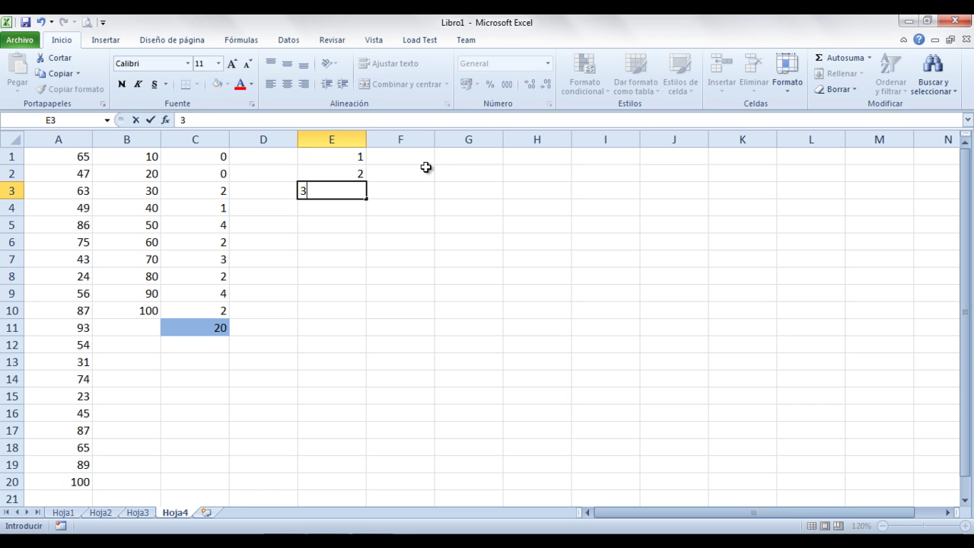
pyautogui.press('Return')
pyautogui.write('4')
pyautogui.press('Return')
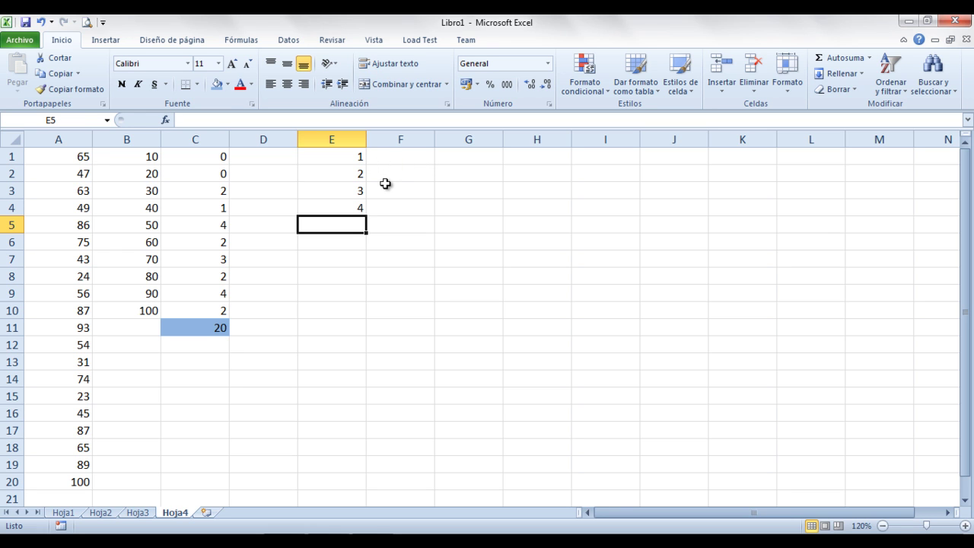
# - Go through the sample numbers in E1 to E4 one by one
pyautogui.click(358, 158)
pyautogui.click(360, 174)
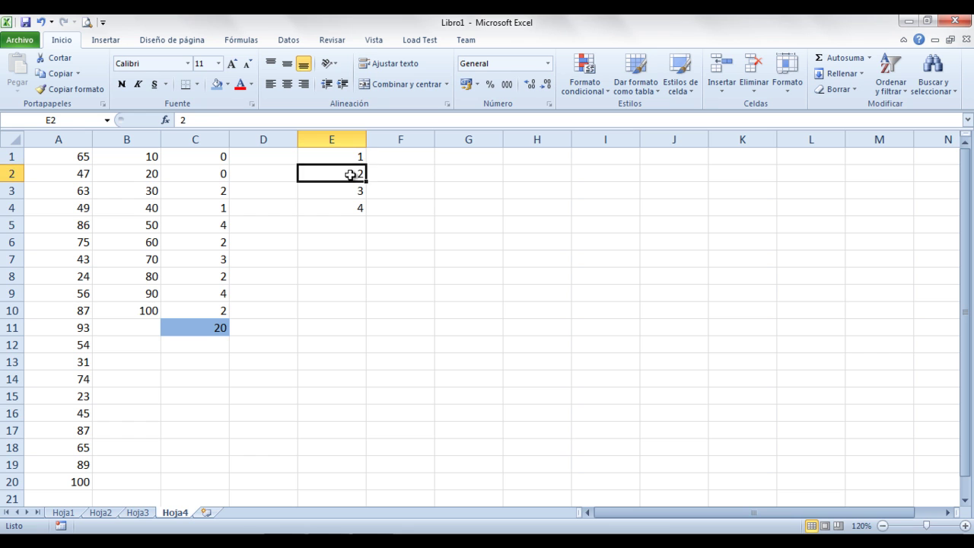
pyautogui.click(356, 191)
pyautogui.click(357, 207)
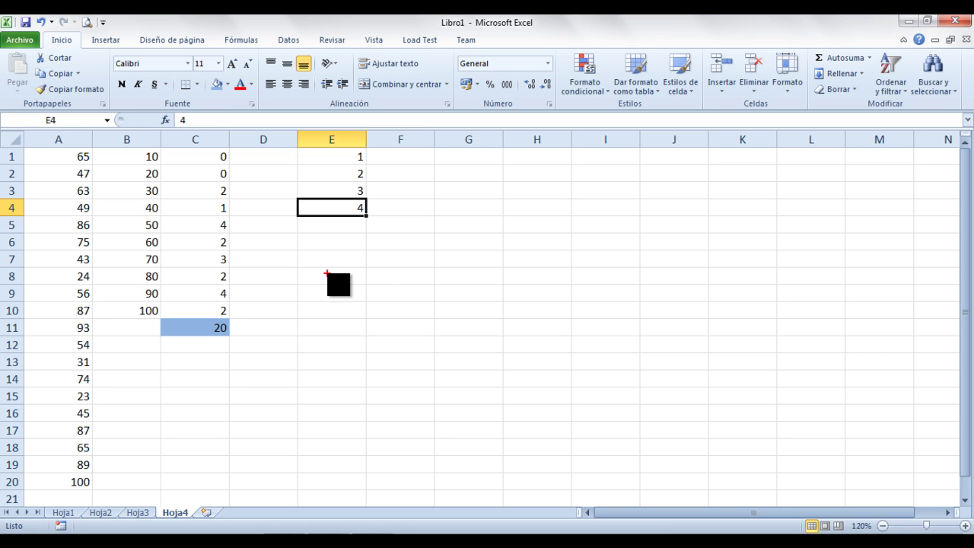
# - Draw the fourth root of 1×2×3×4 in red ink over the empty cells below E4, and clear the annotation
pyautogui.moveTo(332, 274)
pyautogui.mouseDown()
pyautogui.moveTo(346, 306)
pyautogui.moveTo(355, 246)
pyautogui.moveTo(473, 249)
pyautogui.mouseUp()
pyautogui.moveTo(328, 248)
pyautogui.mouseDown()
pyautogui.moveTo(338, 243)
pyautogui.moveTo(337, 262)
pyautogui.moveTo(371, 265)
pyautogui.moveTo(373, 283)
pyautogui.moveTo(398, 267)
pyautogui.moveTo(449, 278)
pyautogui.moveTo(435, 283)
pyautogui.moveTo(496, 268)
pyautogui.moveTo(501, 286)
pyautogui.mouseUp()
pyautogui.moveTo(473, 249)
pyautogui.mouseDown()
pyautogui.moveTo(521, 249)
pyautogui.moveTo(521, 267)
pyautogui.mouseUp()
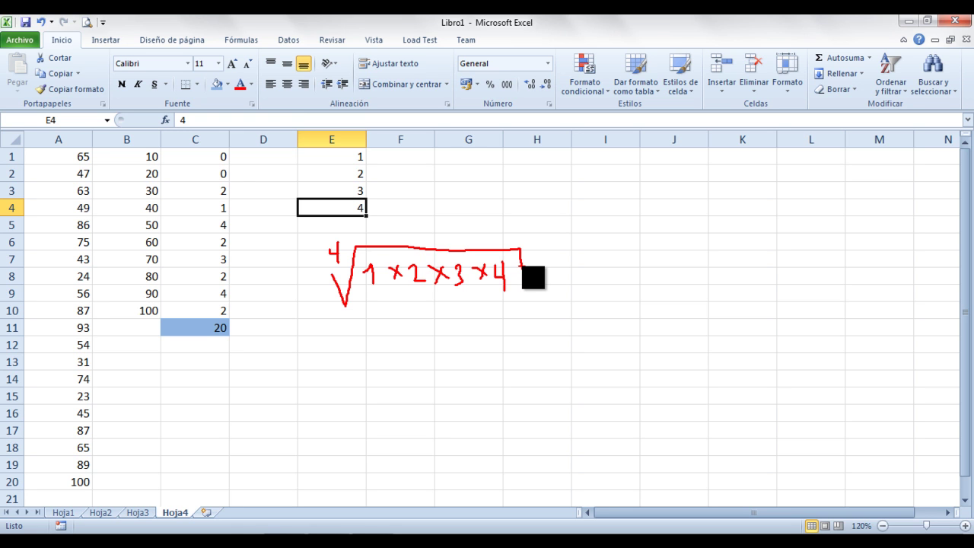
pyautogui.press('Escape')
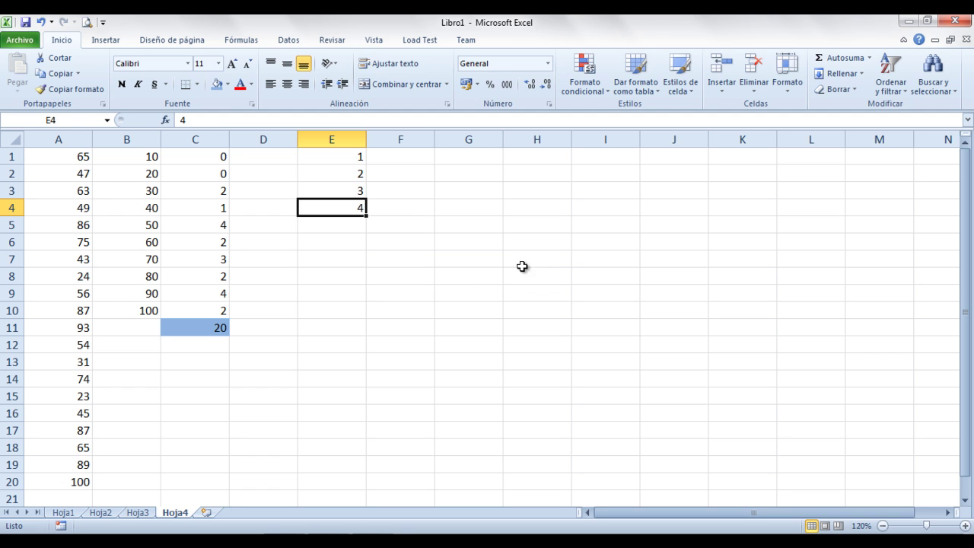
# - Shade the empty cell E5 below the sample numbers light green
pyautogui.click(337, 224)
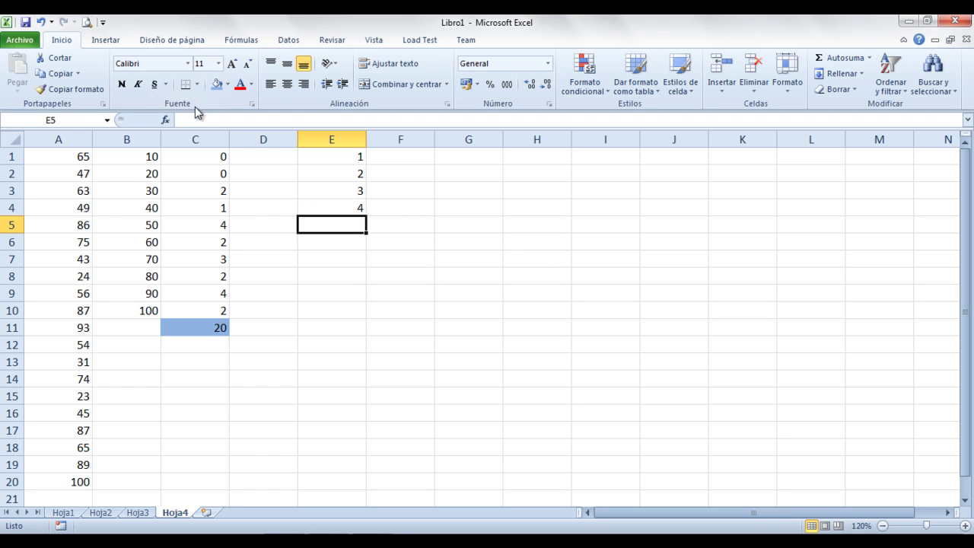
pyautogui.click(227, 85)
pyautogui.click(293, 142)
# - Calculate the geometric mean in E5 with =MEDIA.GEOM(E1:E4) and widen column E for the result
pyautogui.write('=')
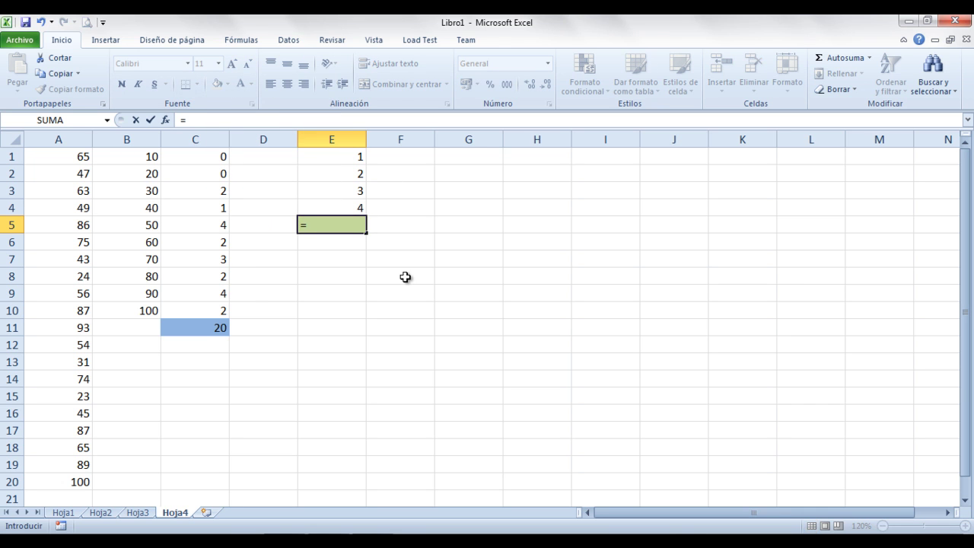
pyautogui.write('me')
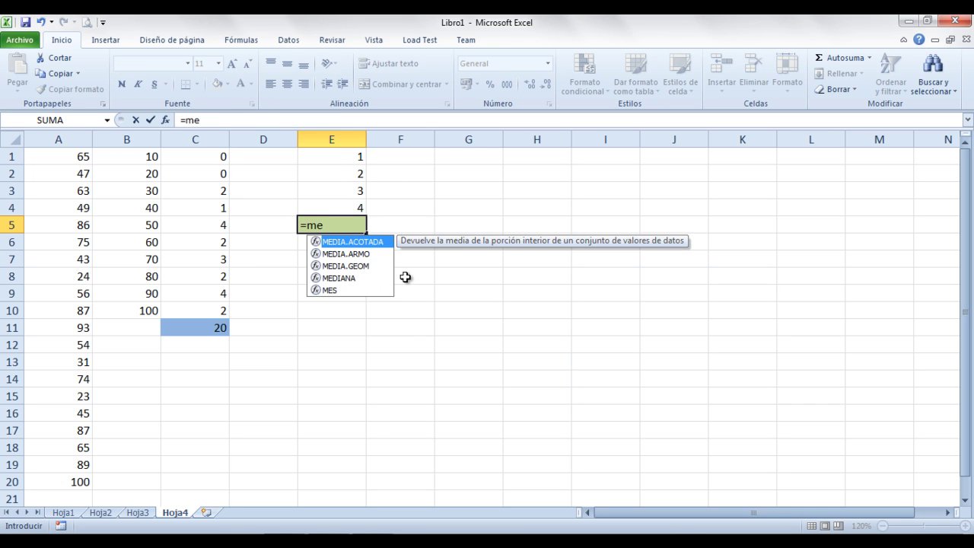
pyautogui.press('Down')
pyautogui.press('Down')
pyautogui.press('Tab')
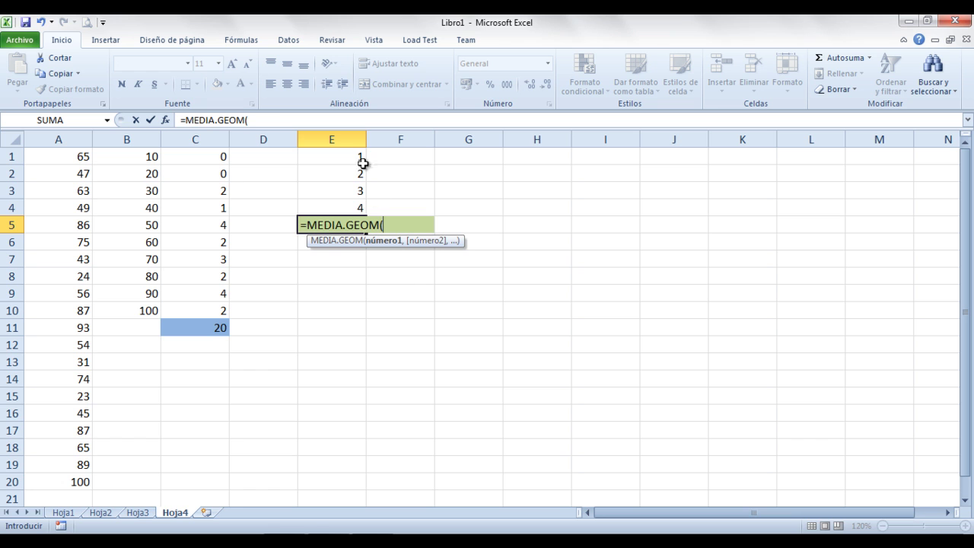
pyautogui.moveTo(351, 156); pyautogui.dragTo(348, 207)
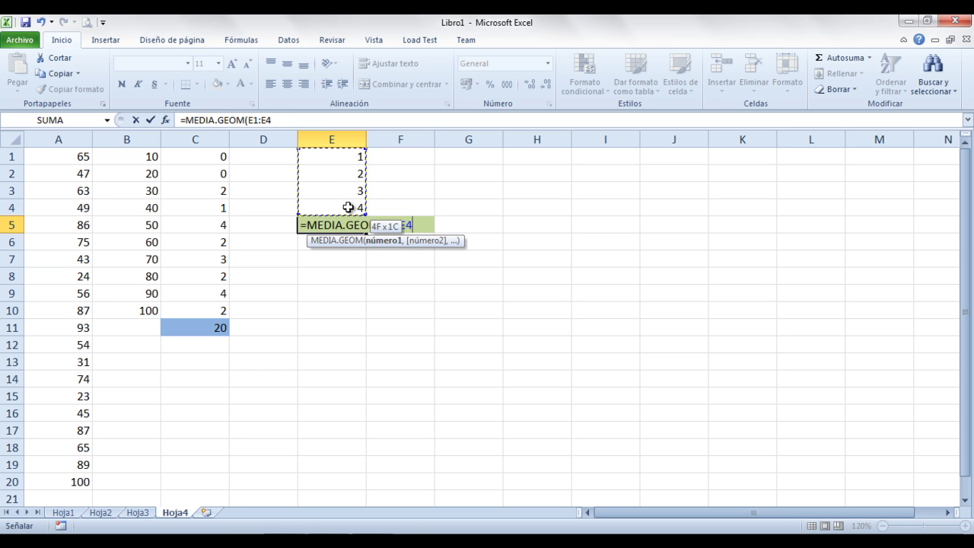
pyautogui.write(')')
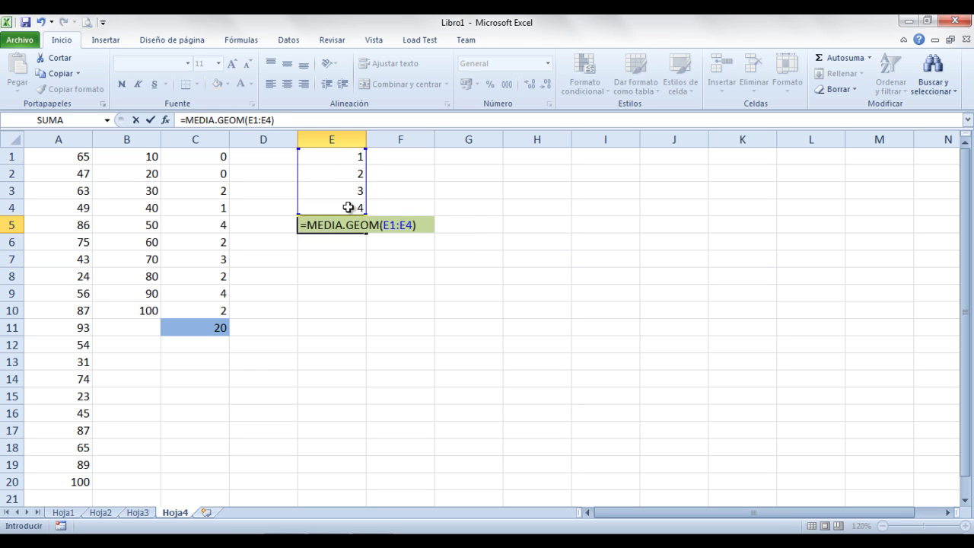
pyautogui.press('Return')
pyautogui.press('Up')
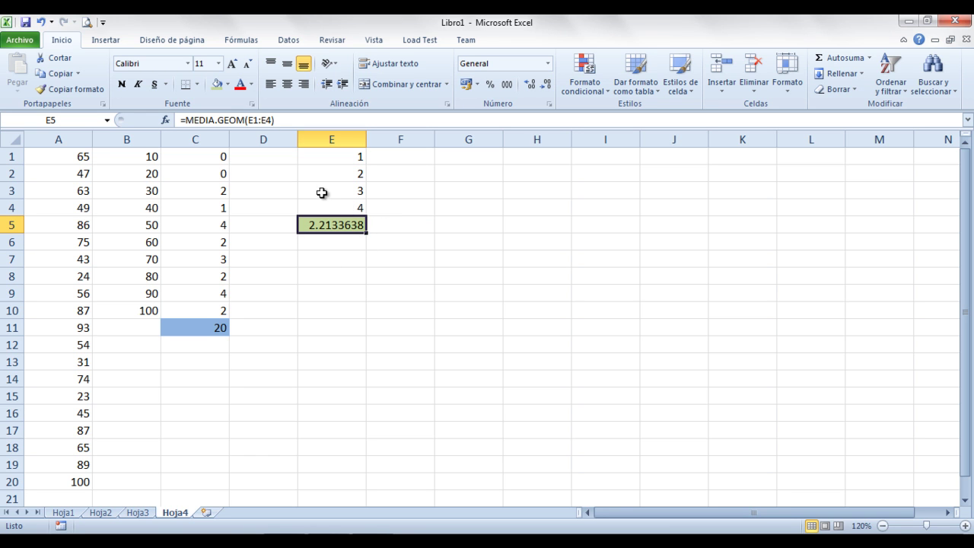
pyautogui.moveTo(366, 140); pyautogui.dragTo(474, 141)
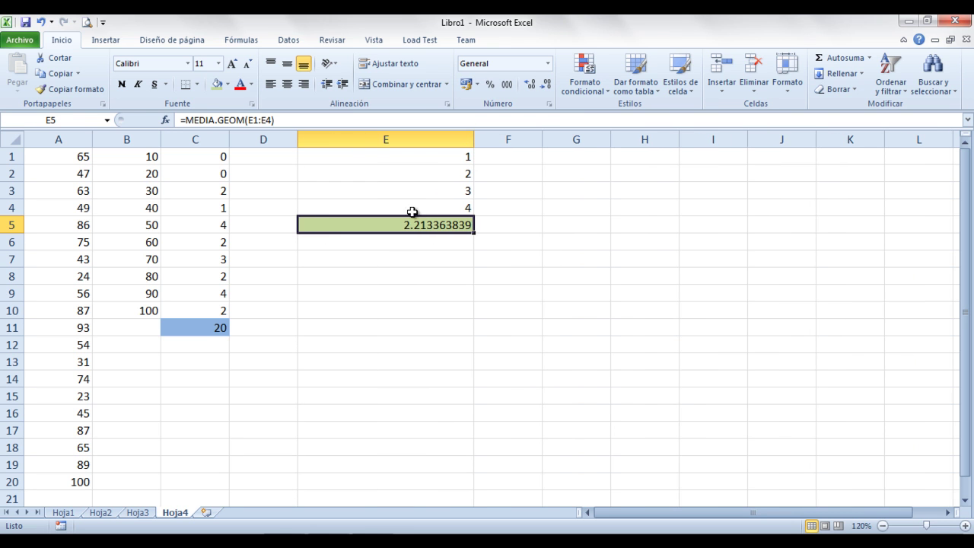
# - Prefix the E5 formula with the joined text "Media geométrica ", giving ="Media geométrica "&MEDIA.GEOM(E1:E4), and widen column E to fit
pyautogui.doubleClick(388, 225)
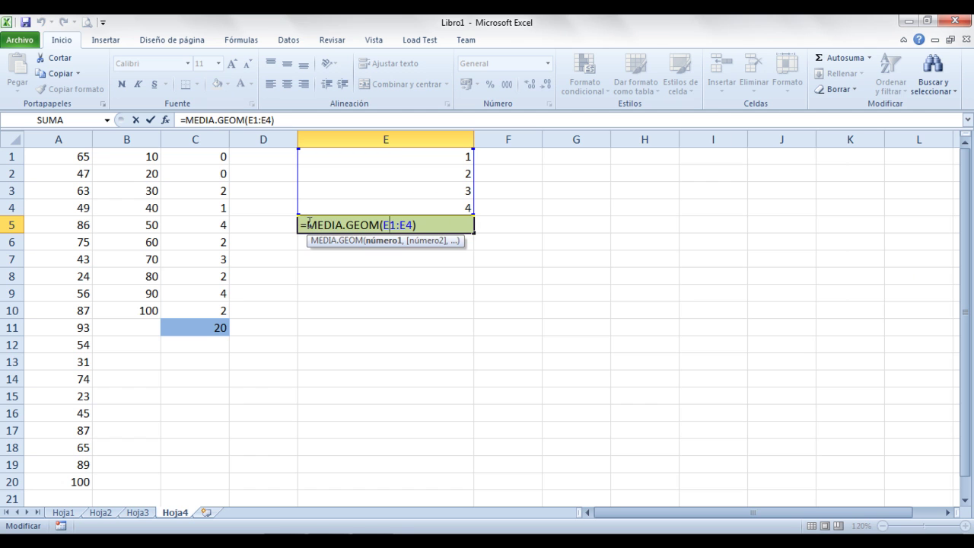
pyautogui.click(308, 224)
pyautogui.write('""')
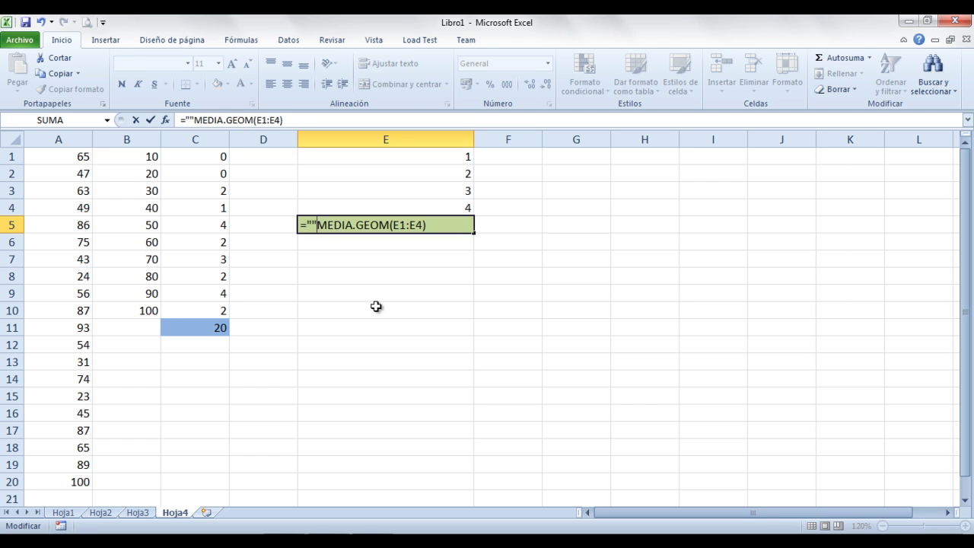
pyautogui.write('Media ge')
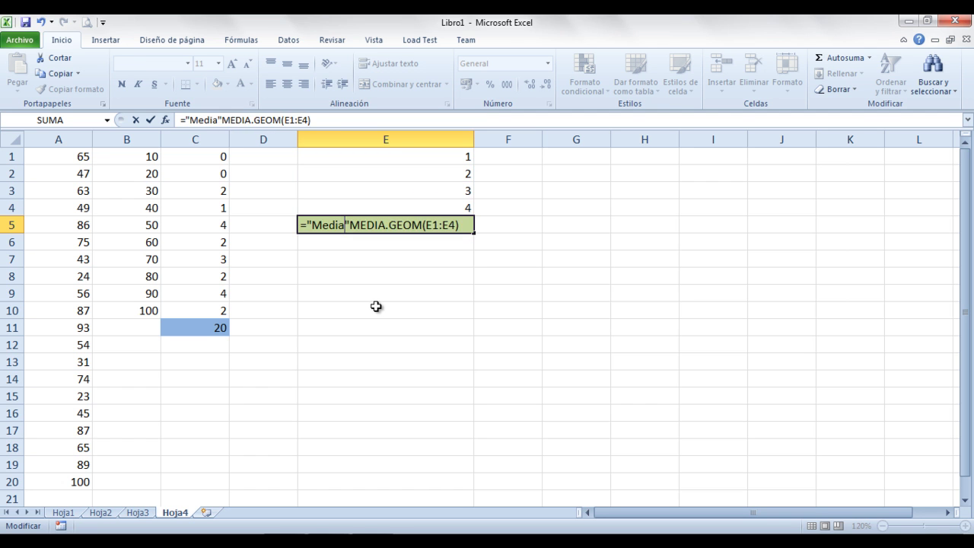
pyautogui.write('ometrica')
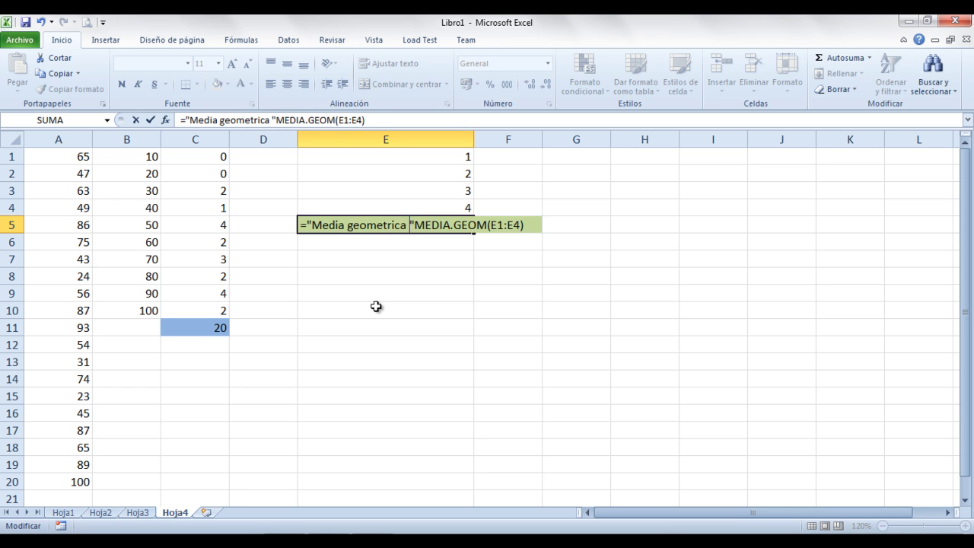
pyautogui.write(' &')
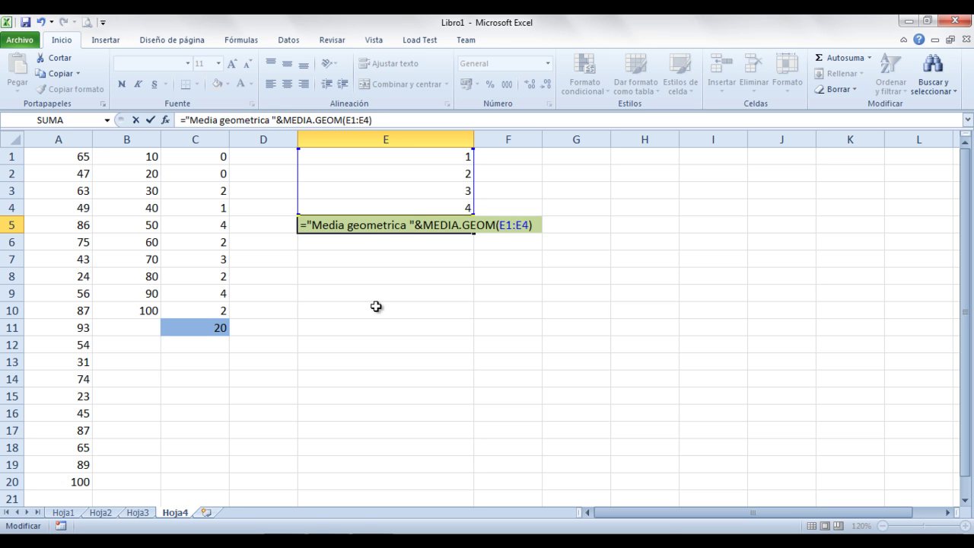
pyautogui.press('Left')
pyautogui.press('Left')
pyautogui.hotkey('shift', 'Left')
pyautogui.hotkey('shift', 'Left')
pyautogui.write('é')
pyautogui.press('Return')
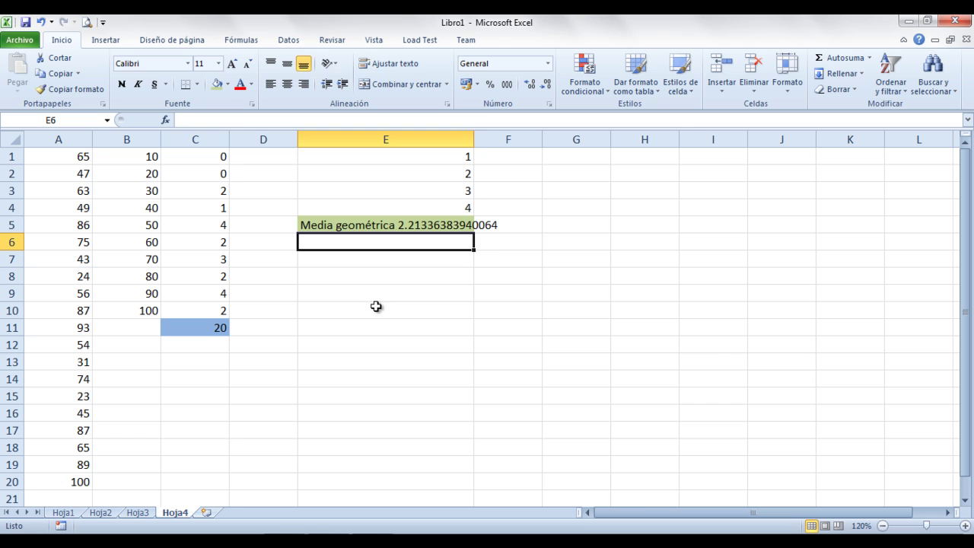
pyautogui.moveTo(473, 139); pyautogui.dragTo(512, 140)
pyautogui.click(659, 316)
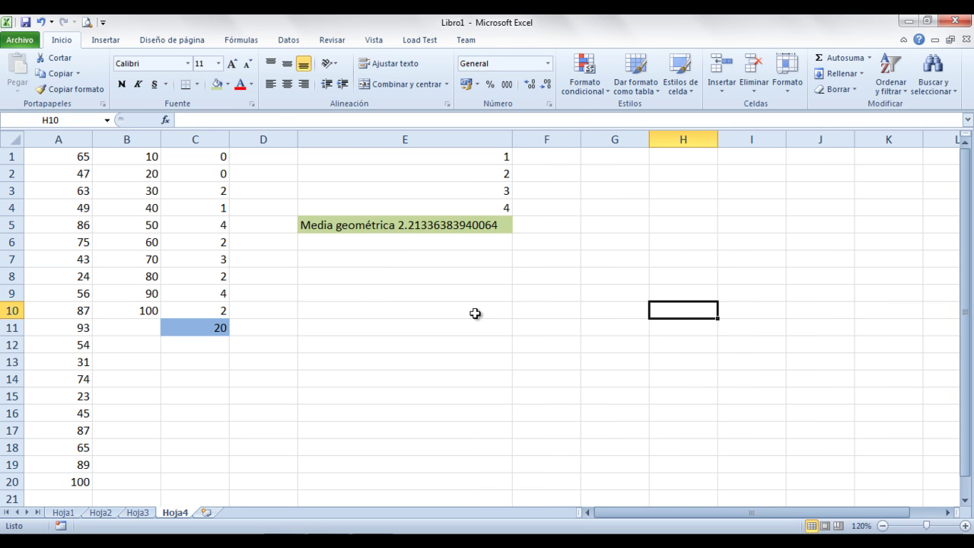
# - Add an arrow "=> " to the end of the label text in the E5 formula
pyautogui.doubleClick(392, 226)
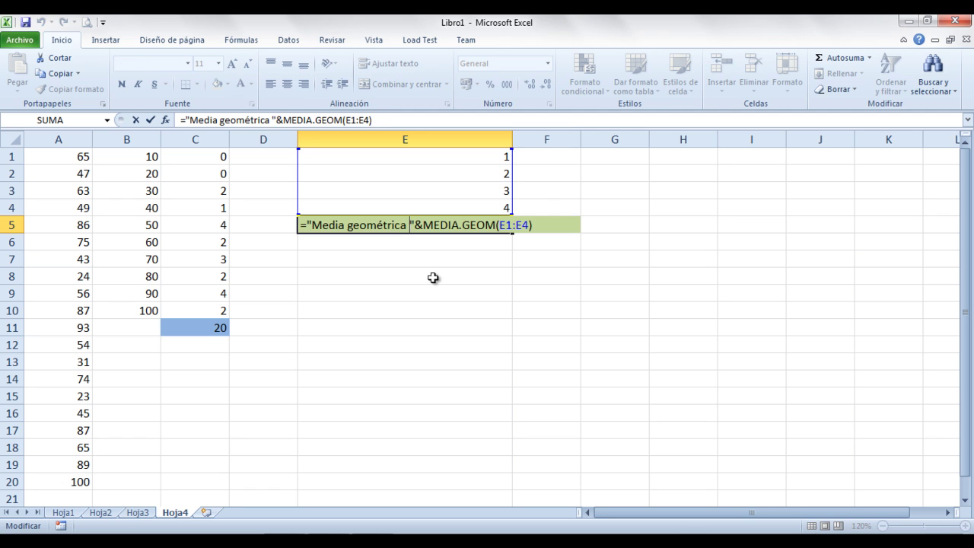
pyautogui.write('=>')
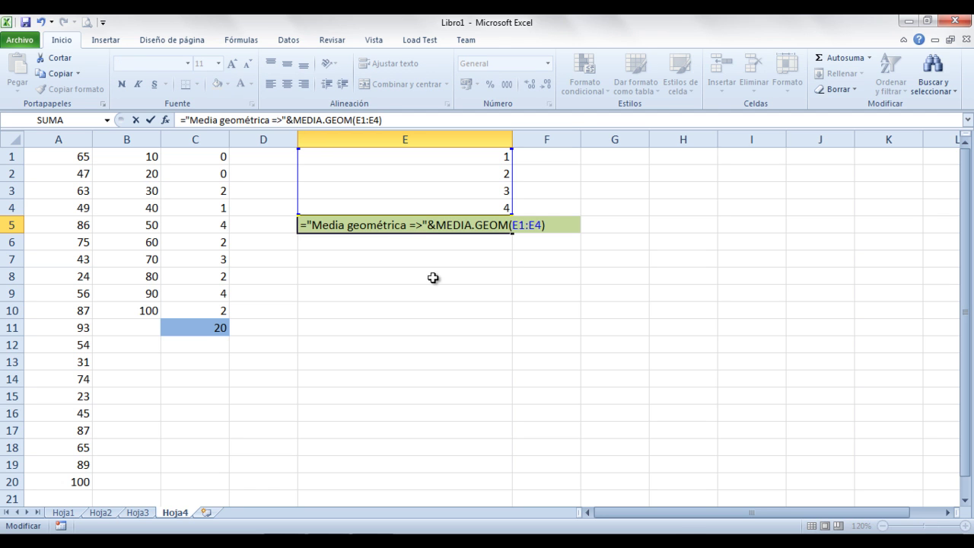
pyautogui.press('Return')
pyautogui.click(508, 297)
pyautogui.click(468, 223)
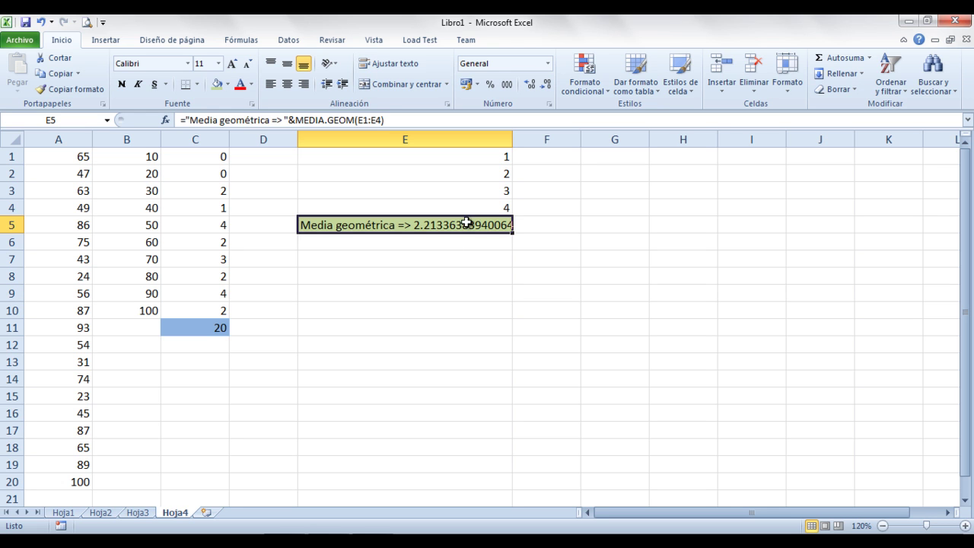
# - Replace the sample numbers in E1 to E4 with 6, 34, 100 and 45
pyautogui.click(493, 173)
pyautogui.click(492, 159)
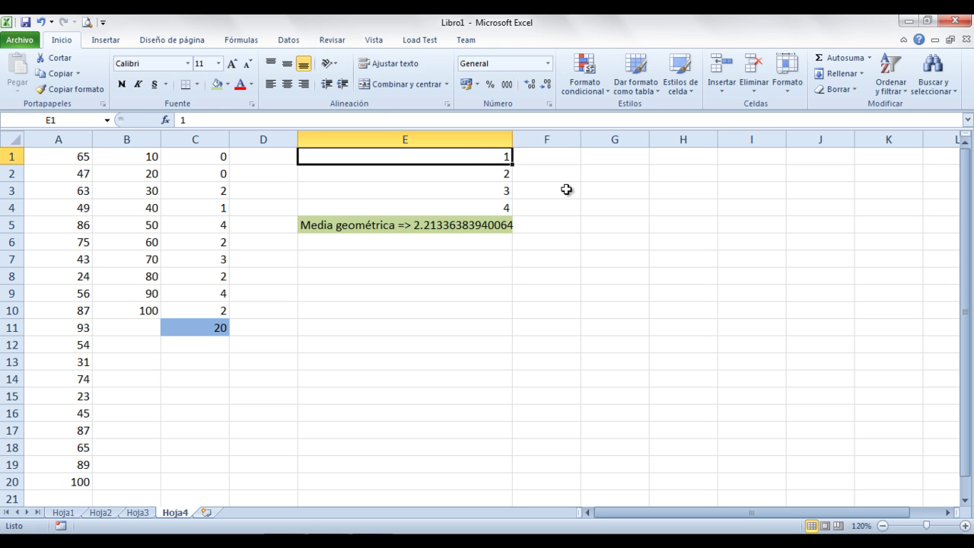
pyautogui.write('6')
pyautogui.press('Return')
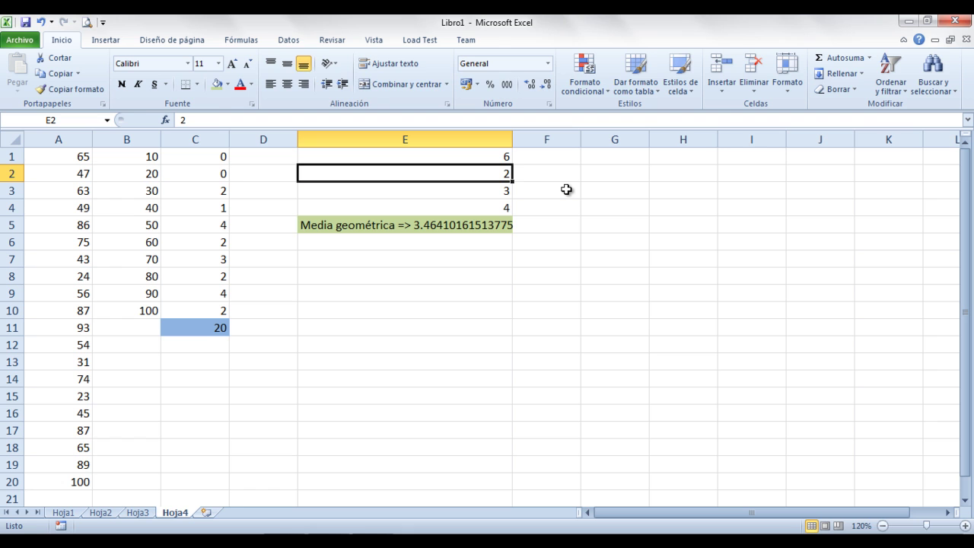
pyautogui.write('34')
pyautogui.press('Return')
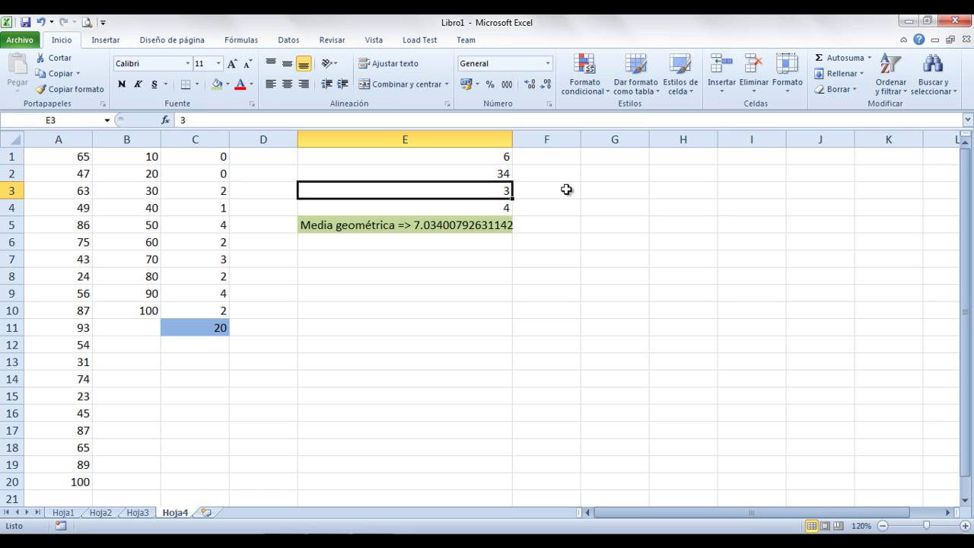
pyautogui.write('100')
pyautogui.press('Return')
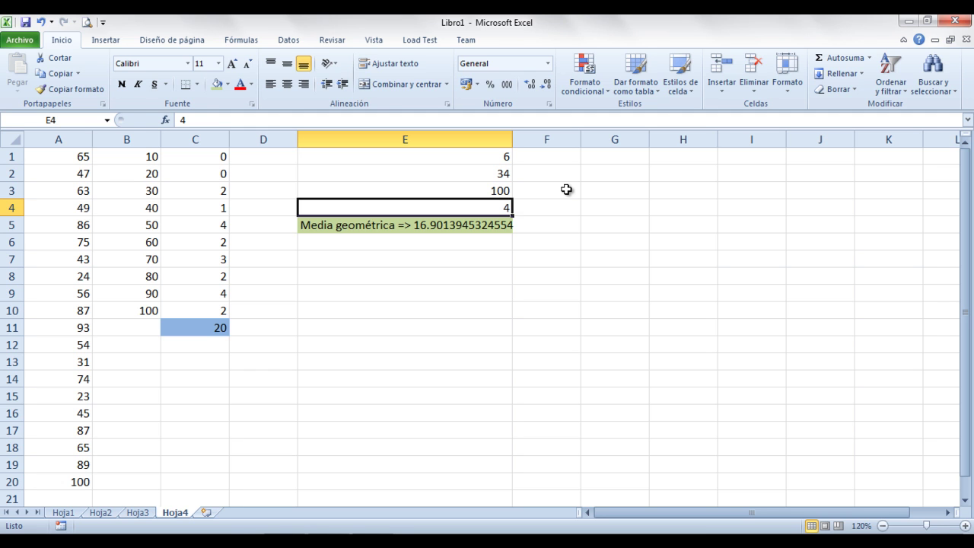
pyautogui.write('45')
pyautogui.press('Up')
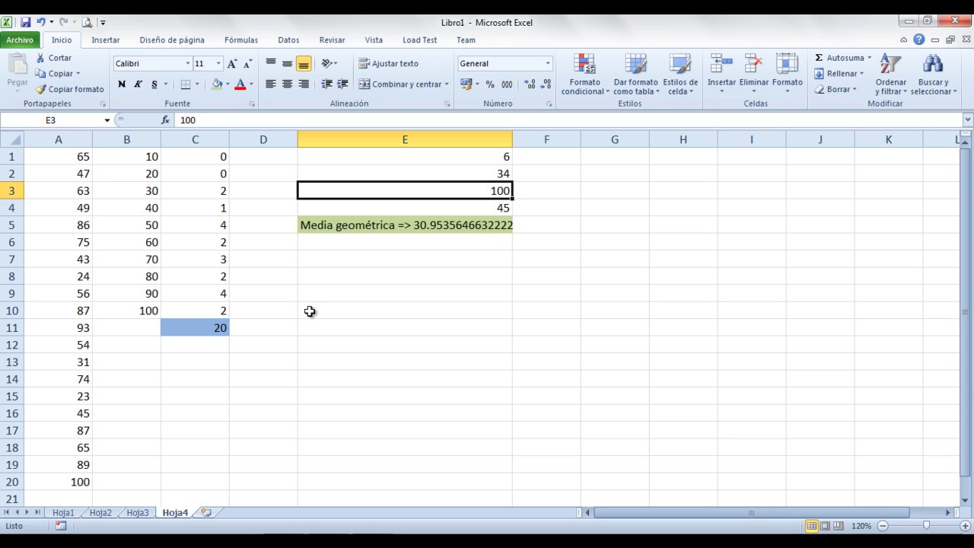
# - Switch to the notes file clase excel.txt, read the MEDIANA entry, and return to the Excel workbook
pyautogui.hotkey('alt', 'Tab')
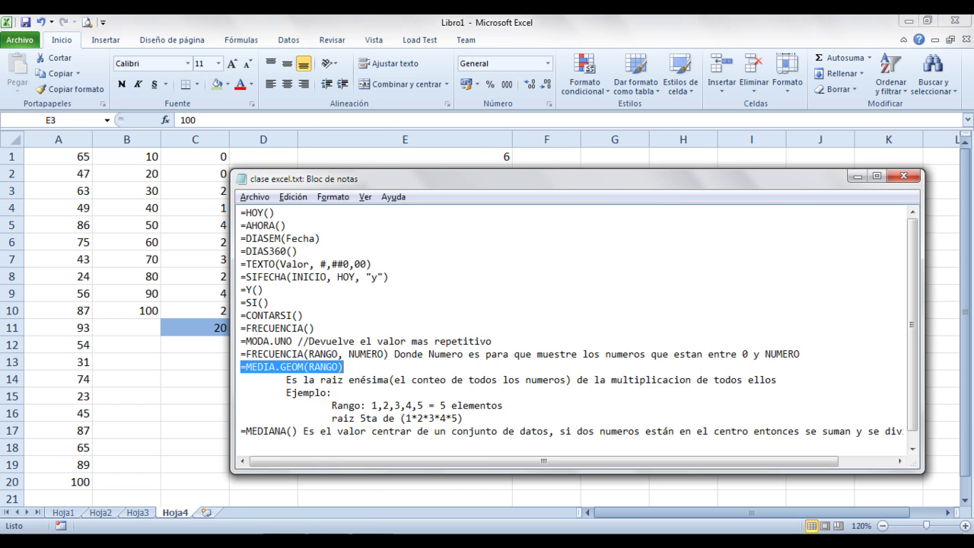
pyautogui.moveTo(458, 178); pyautogui.dragTo(448, 173)
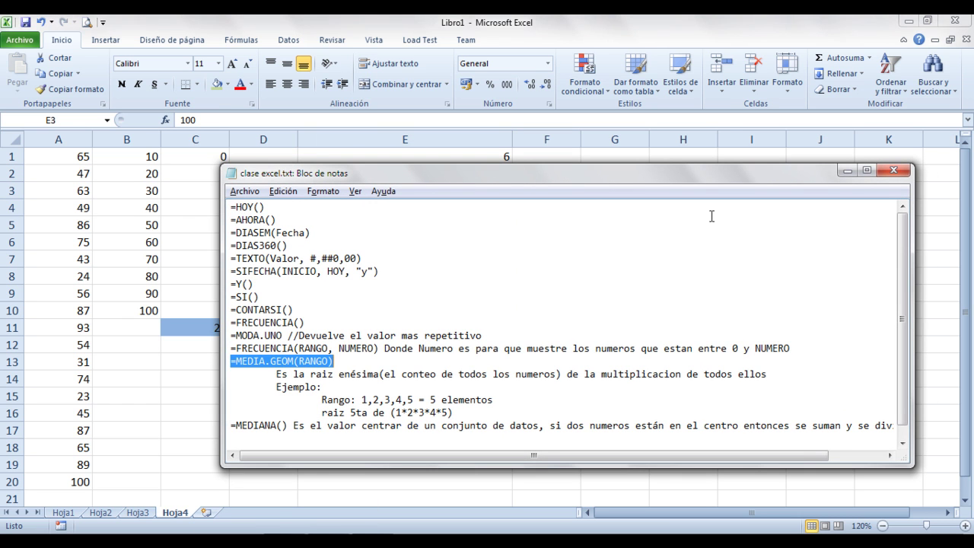
pyautogui.moveTo(903, 261); pyautogui.dragTo(903, 273)
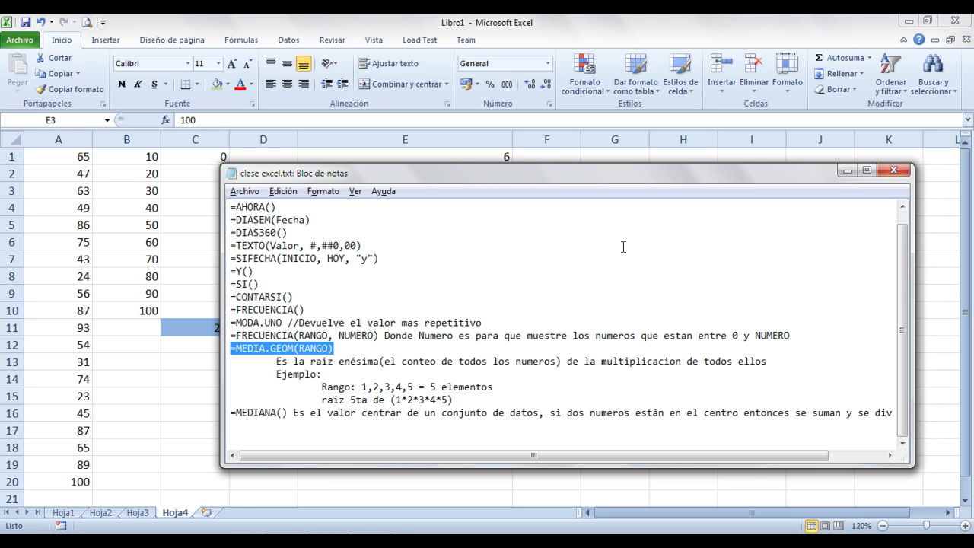
pyautogui.hotkey('alt', 'Tab')
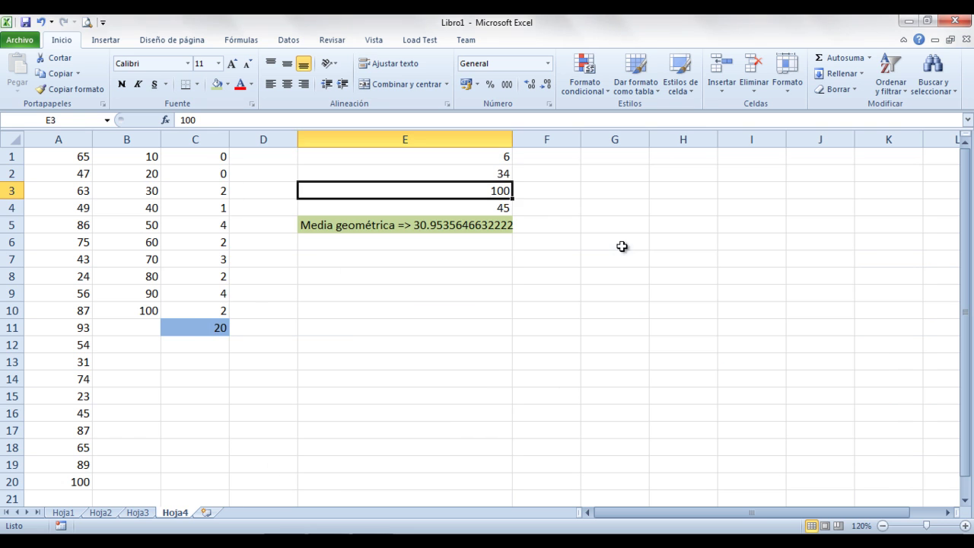
# - Enter the numbers 3, 4, 5, 6, 7, 3, 4, 5, 6, 7 and 4 down cells F1 to F11
pyautogui.click(548, 155)
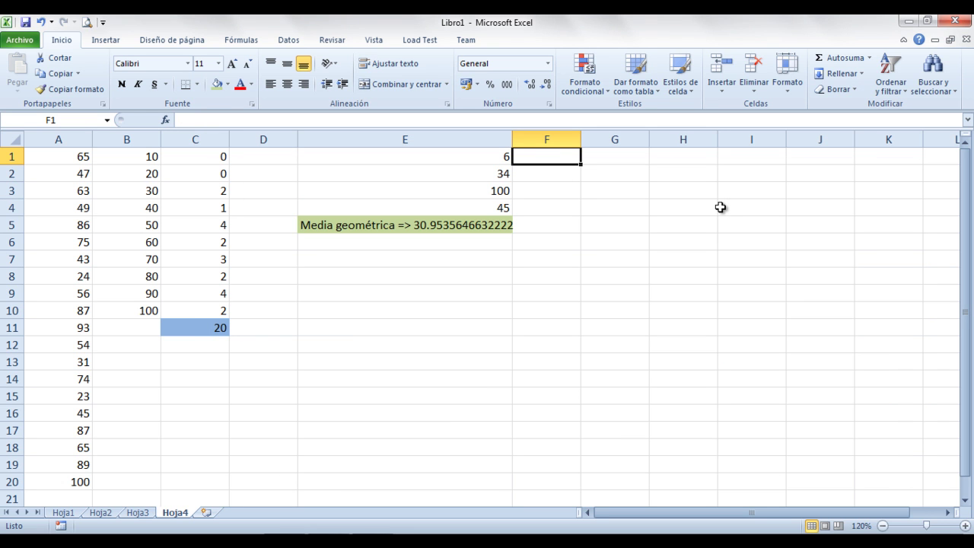
pyautogui.write('3 4 5 6 7 3 4 5 6 7 4')
pyautogui.press('Return')
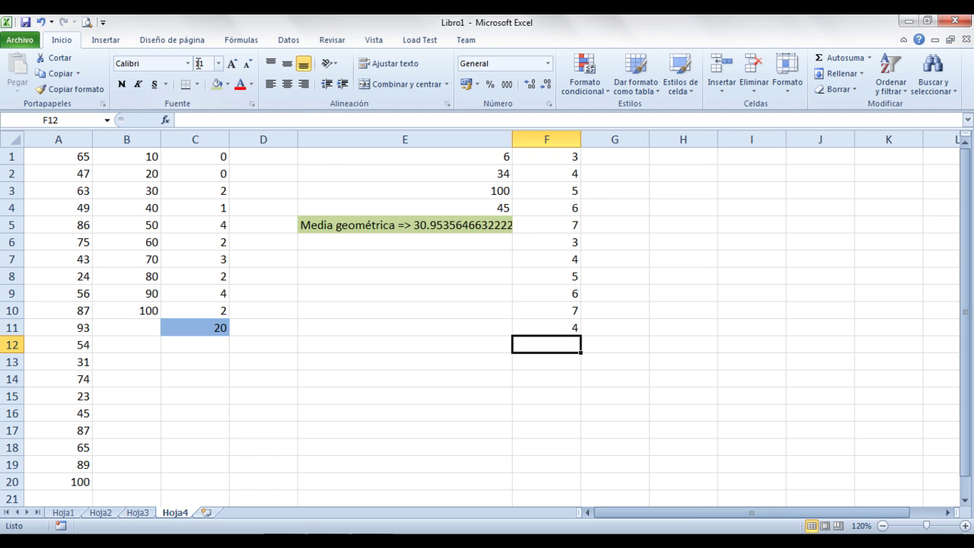
# - Shade F12 light orange and calculate the median there with =MEDIANA(F1:F11)
pyautogui.click(227, 84)
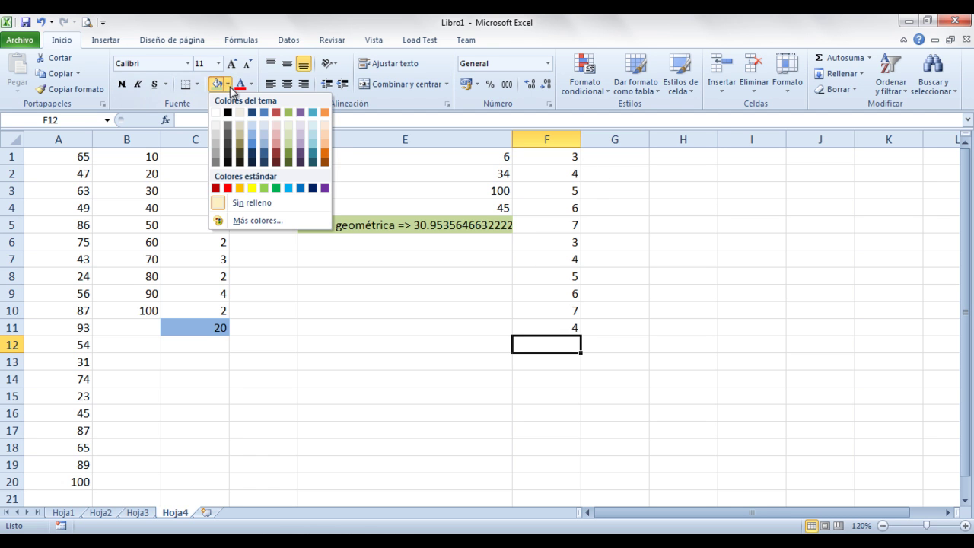
pyautogui.click(325, 147)
pyautogui.write('=')
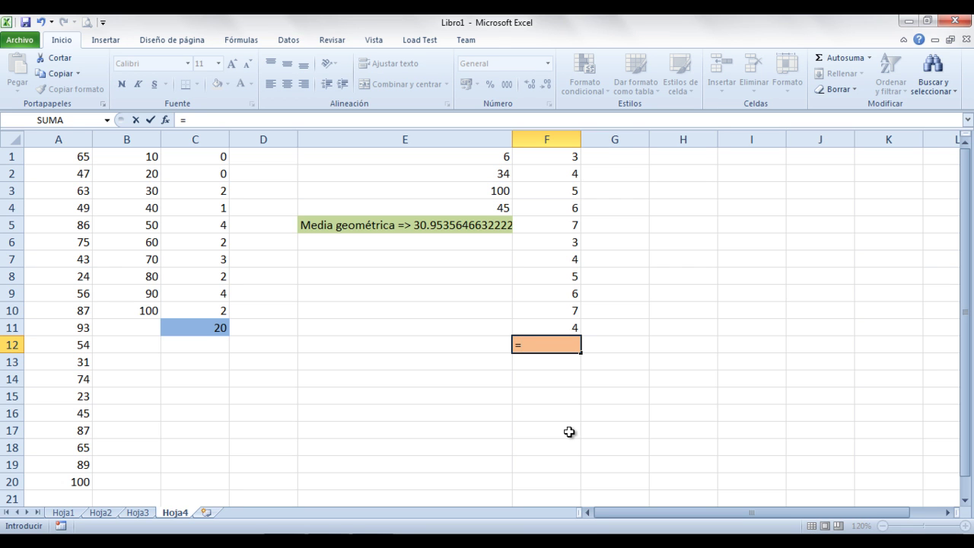
pyautogui.write('Me')
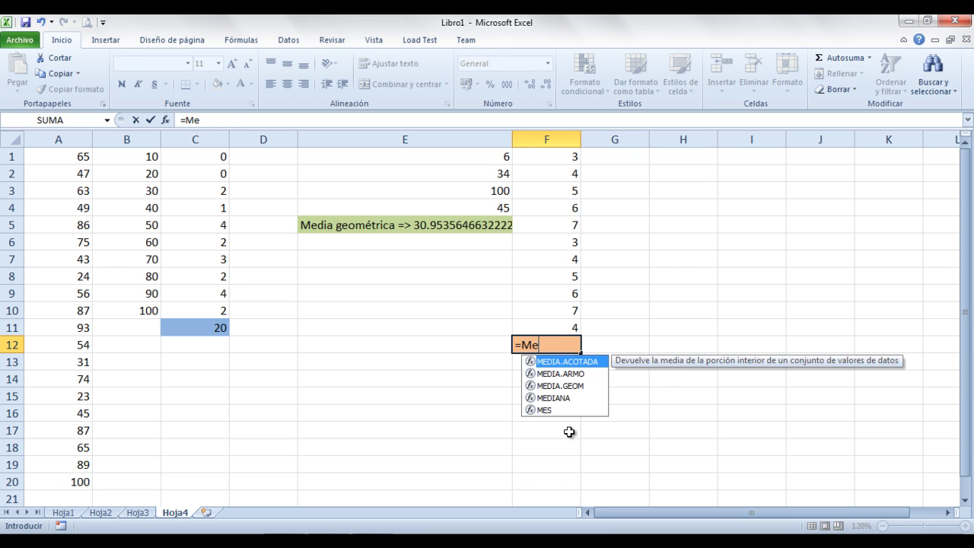
pyautogui.press('Down')
pyautogui.press('Down')
pyautogui.press('Down')
pyautogui.press('Tab')
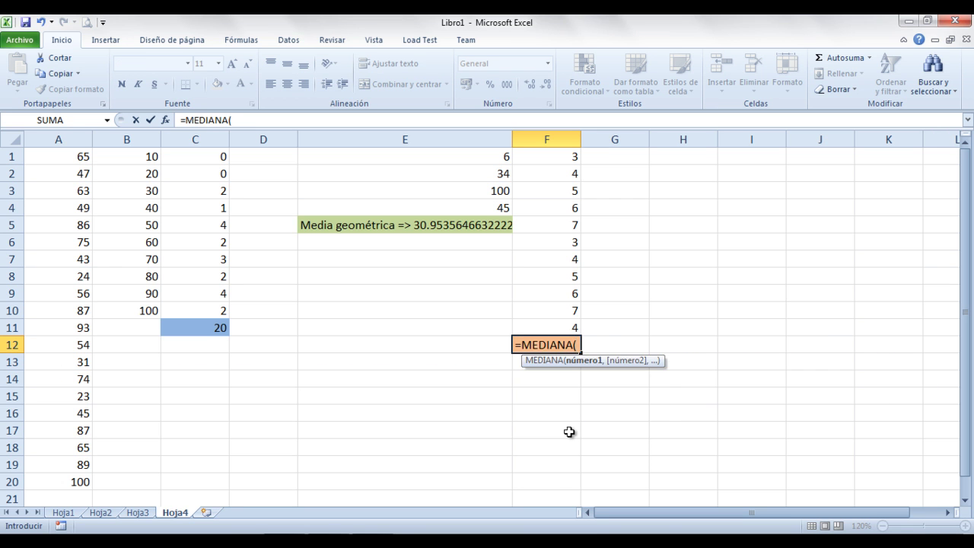
pyautogui.moveTo(565, 159); pyautogui.dragTo(560, 325)
pyautogui.write(')')
pyautogui.press('Return')
pyautogui.press('Up')
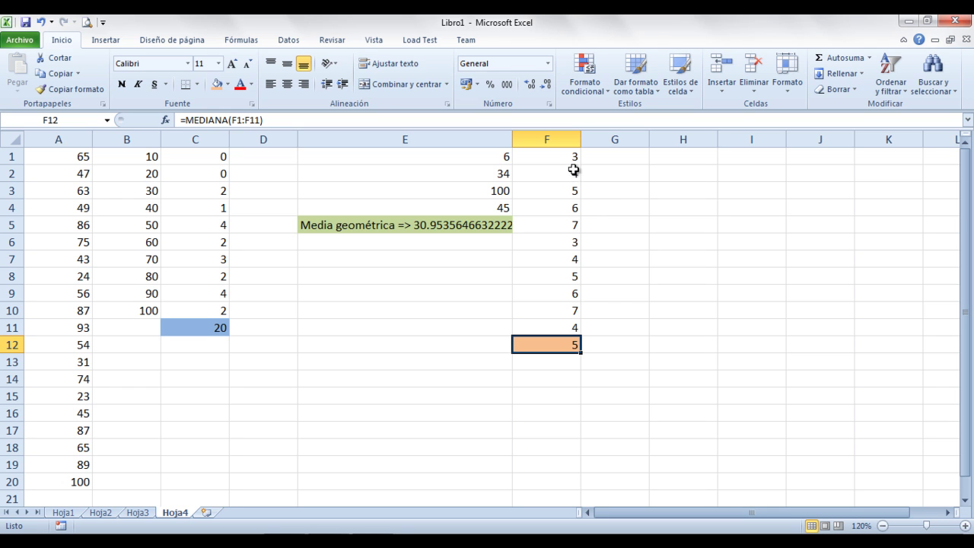
# - Copy the numbers in F1:F11 into column G, starting at G1
pyautogui.moveTo(563, 157); pyautogui.dragTo(571, 330)
pyautogui.hotkey('ctrl', 'c')
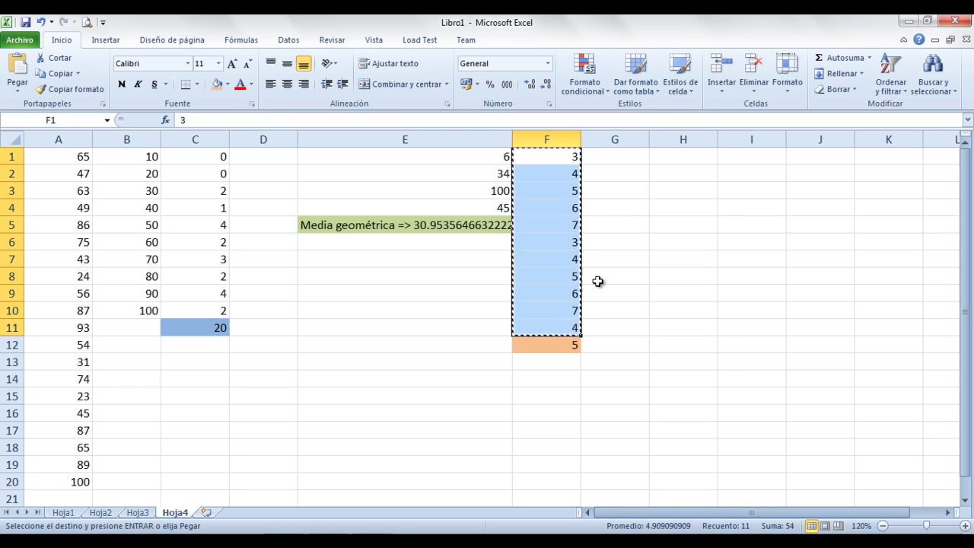
pyautogui.click(611, 159)
pyautogui.hotkey('ctrl', 'v')
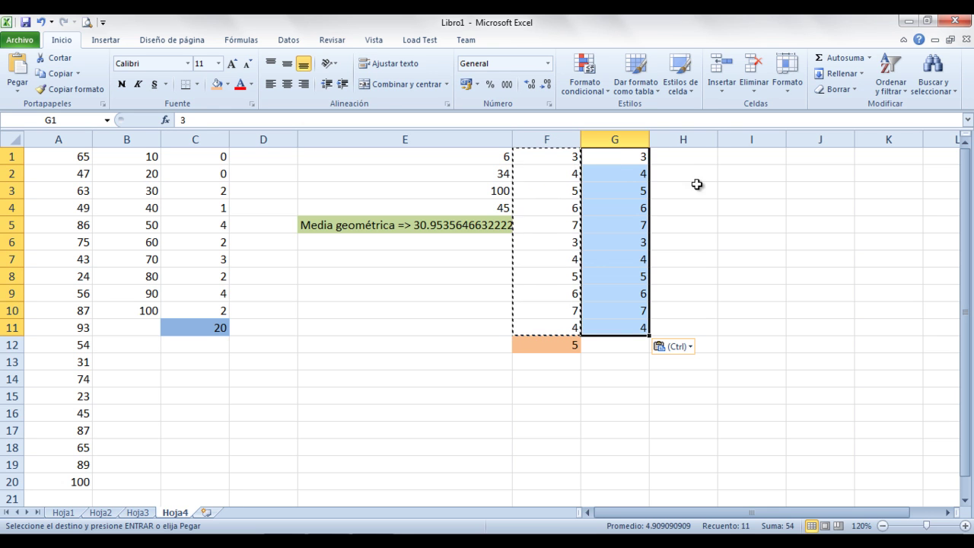
# - Sort column G from smallest to largest, expanding the selection to include the adjacent data
pyautogui.press('Escape')
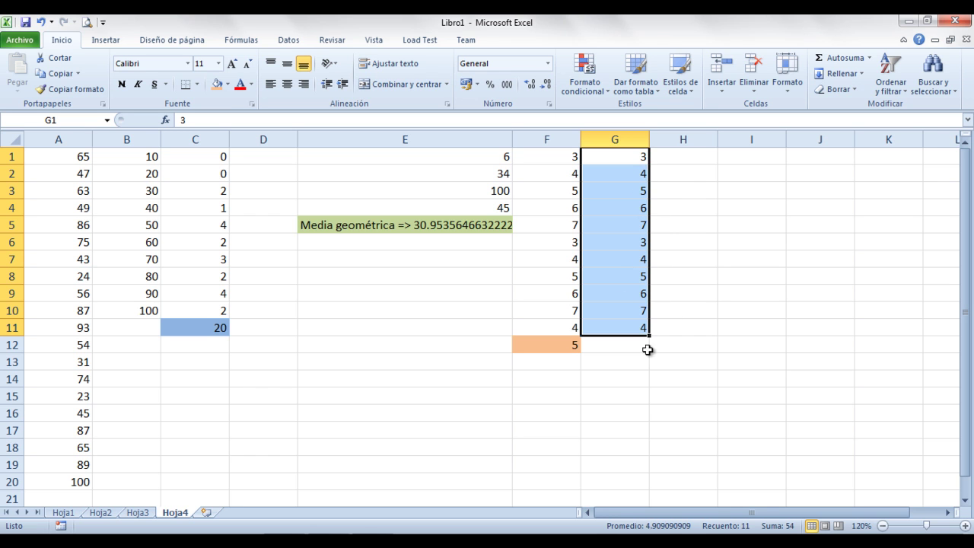
pyautogui.click(625, 138)
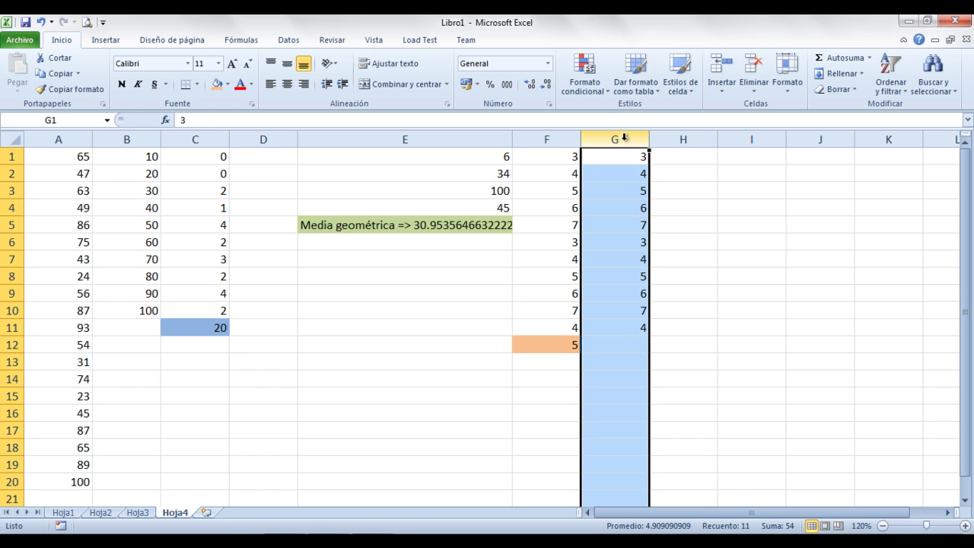
pyautogui.click(904, 93)
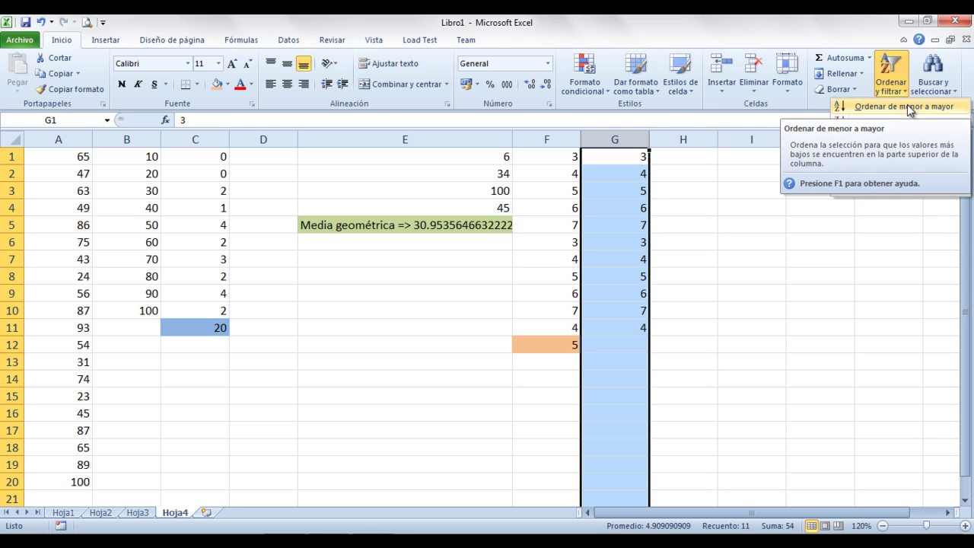
pyautogui.click(910, 108)
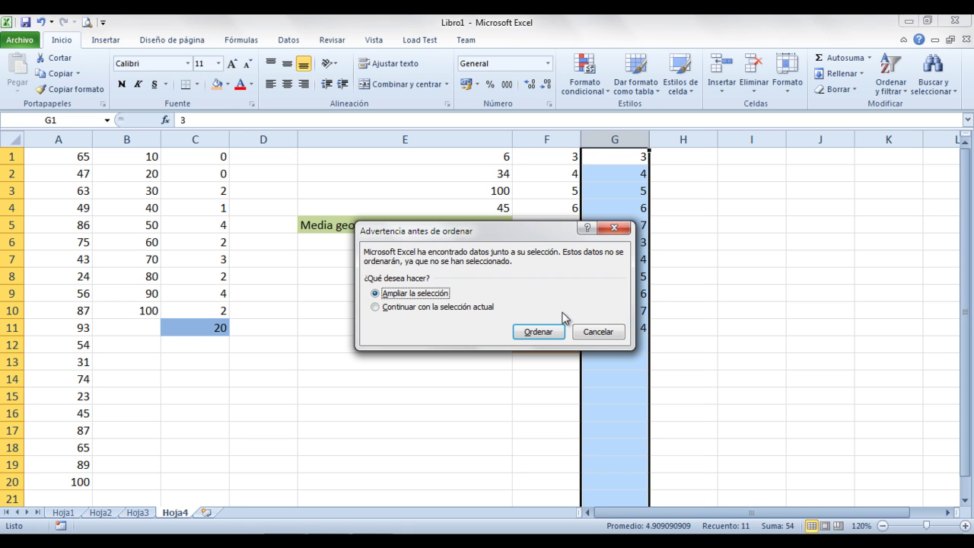
pyautogui.click(540, 333)
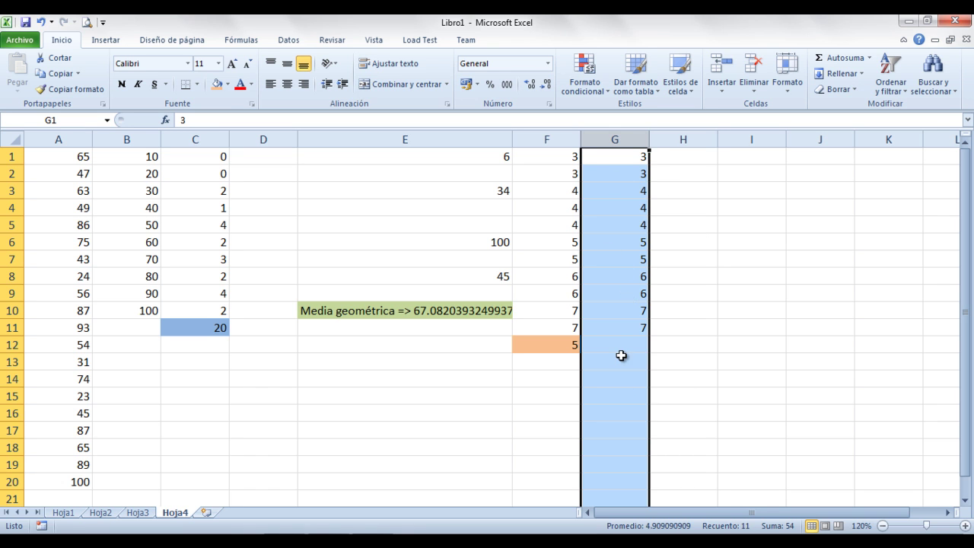
# - Check the middle value of the sorted list in G6 against the MEDIANA formula in F12
pyautogui.click(694, 253)
pyautogui.click(633, 242)
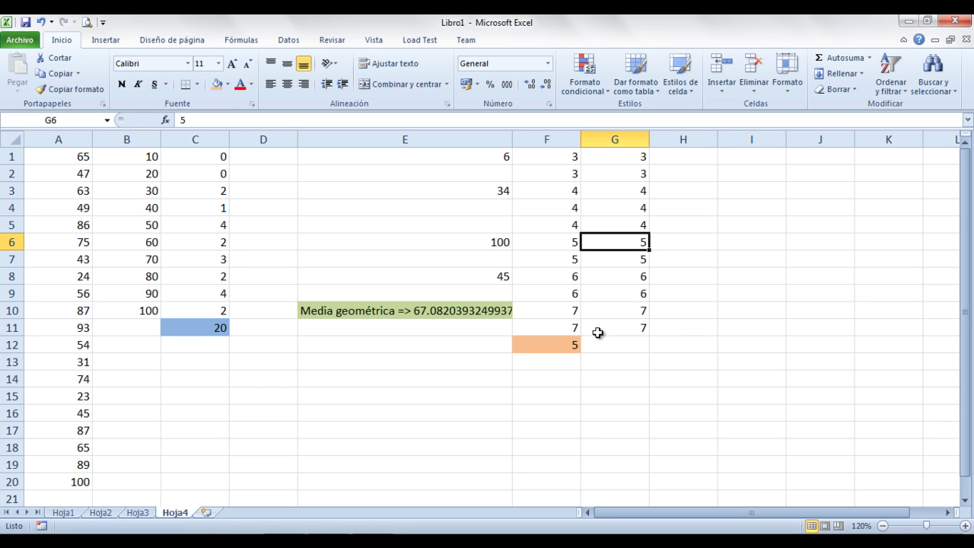
pyautogui.click(563, 342)
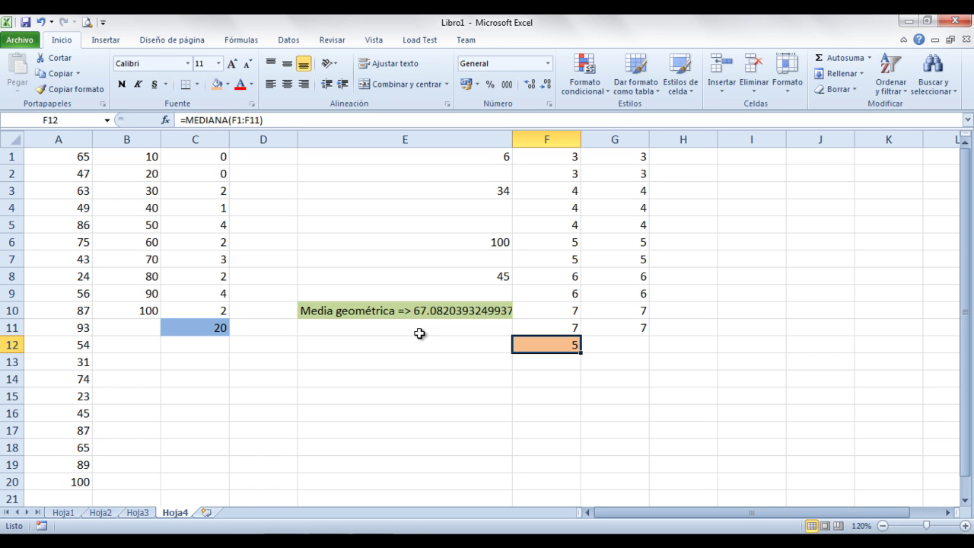
pyautogui.click(403, 542)
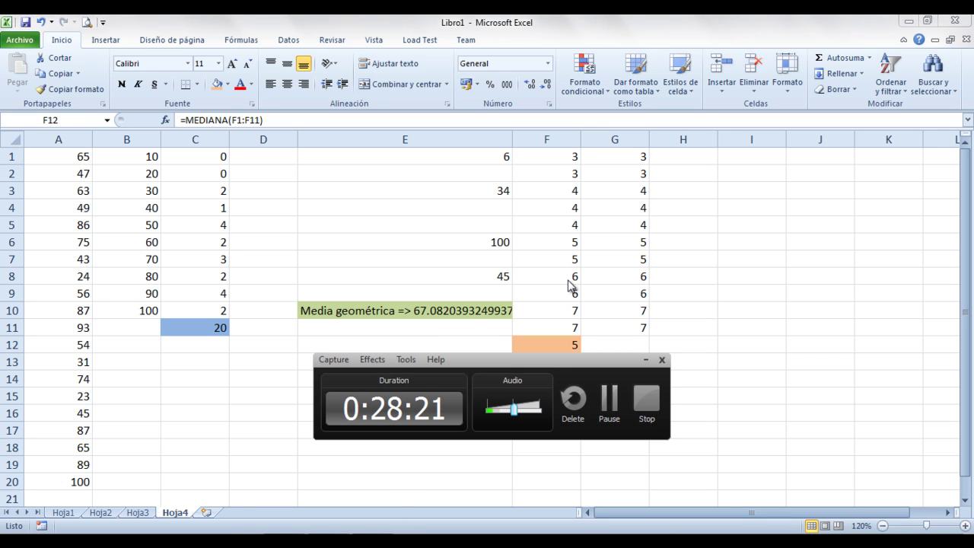
pyautogui.moveTo(606, 368); pyautogui.dragTo(404, 373)
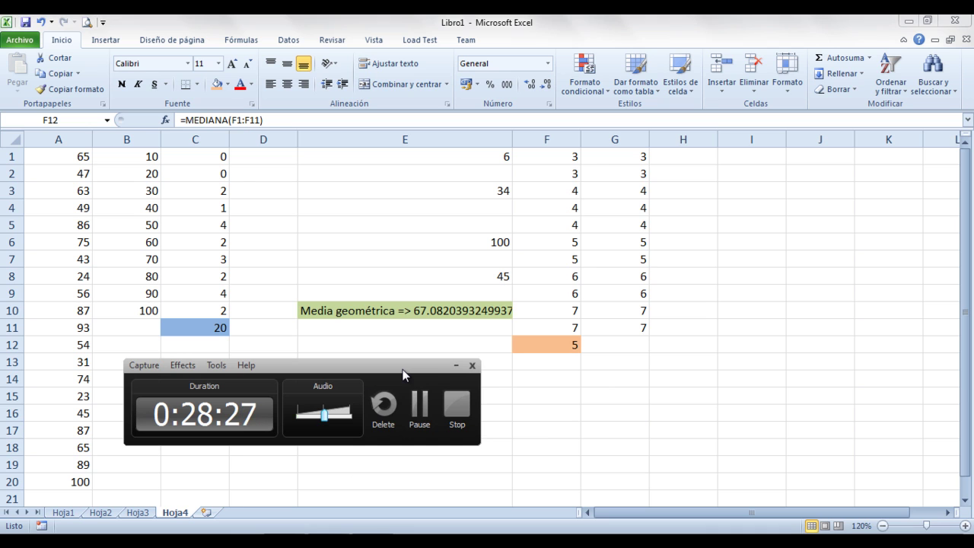